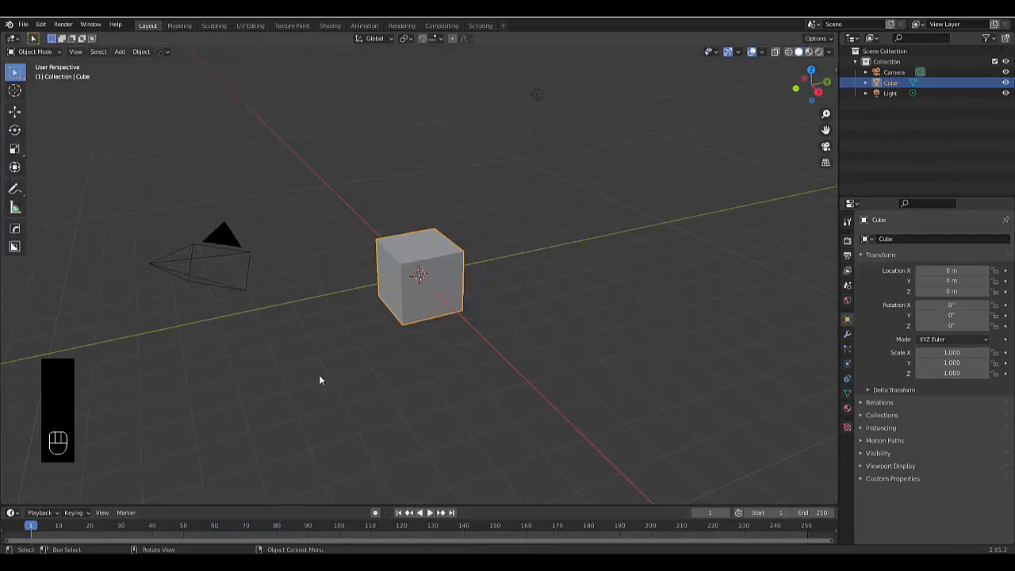
Delete the default cube from the scene.
middle_click_drag(318, 375, 314, 372)
scroll(398, 278, "up", 3)
left_click(398, 278)
key("x")
left_click(419, 277)
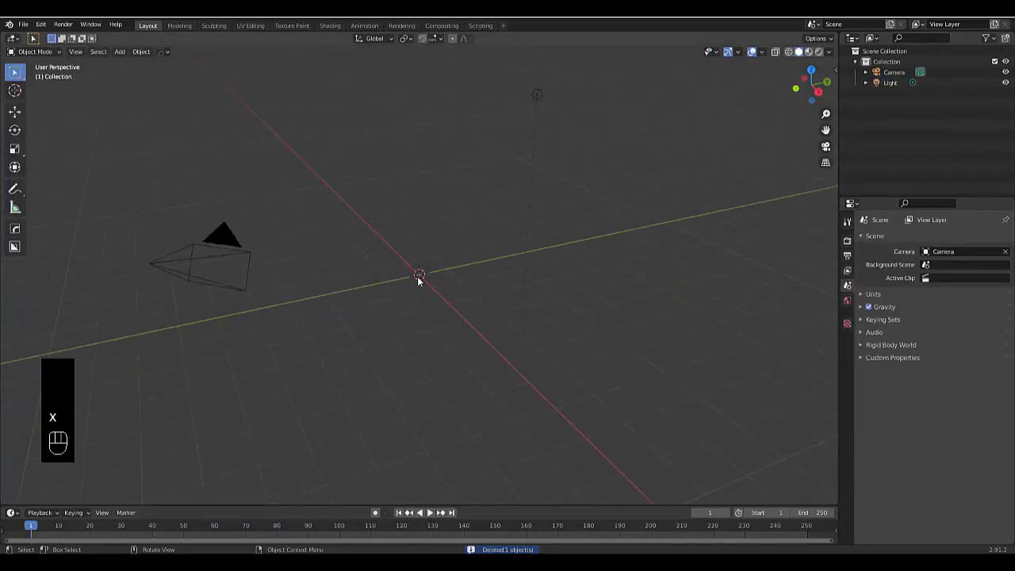
Switch to the front view and add a mesh cylinder at the origin.
key("KP_1")
key("shift+a")
mouse_move(403, 242)
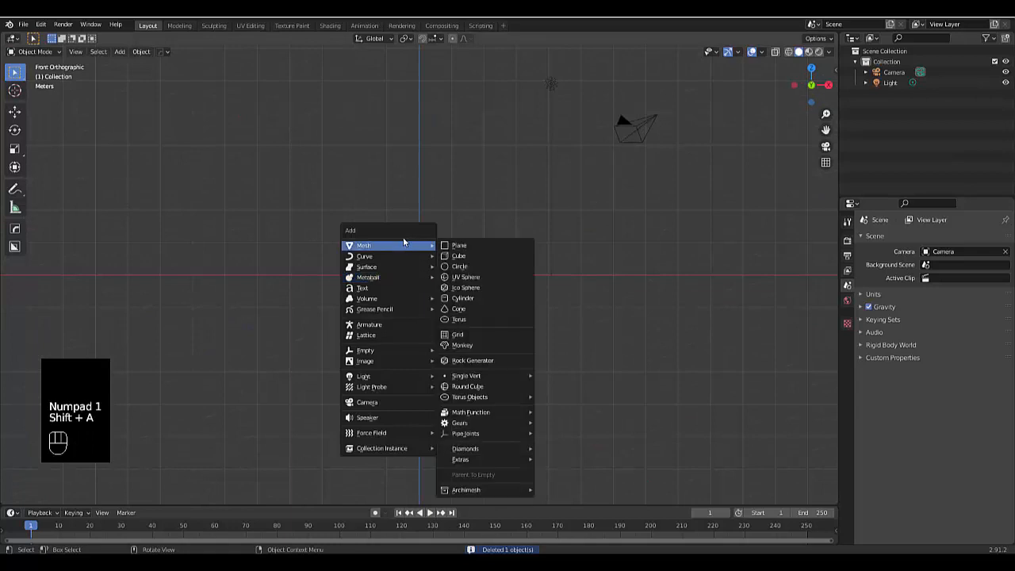
left_click(482, 297)
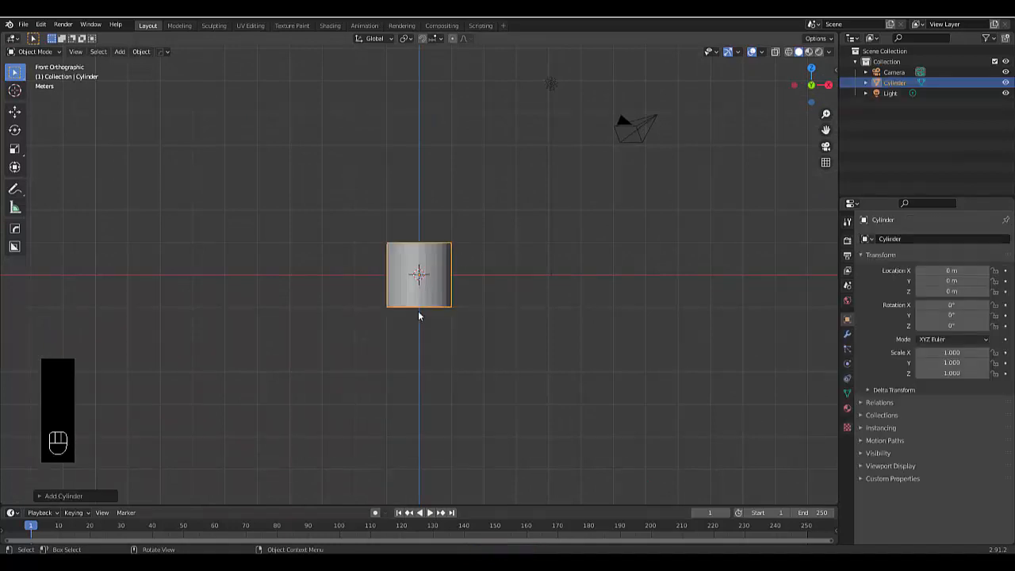
Move the cylinder's whole mesh up 1 m along Z in Edit Mode, leaving the object origin at its base.
key("Tab")
key("g")
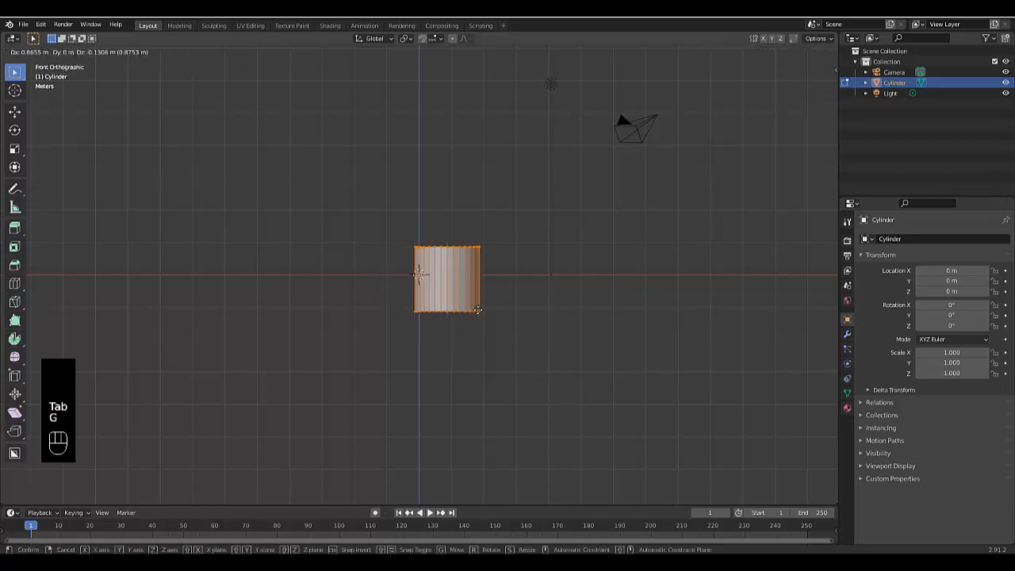
type("z")
type("1")
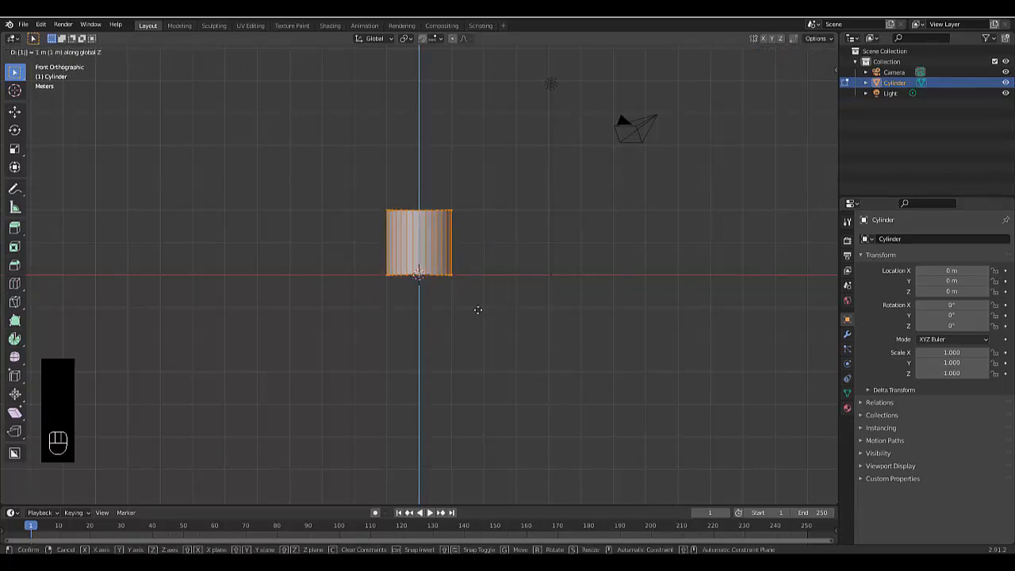
key("Return")
key("Tab")
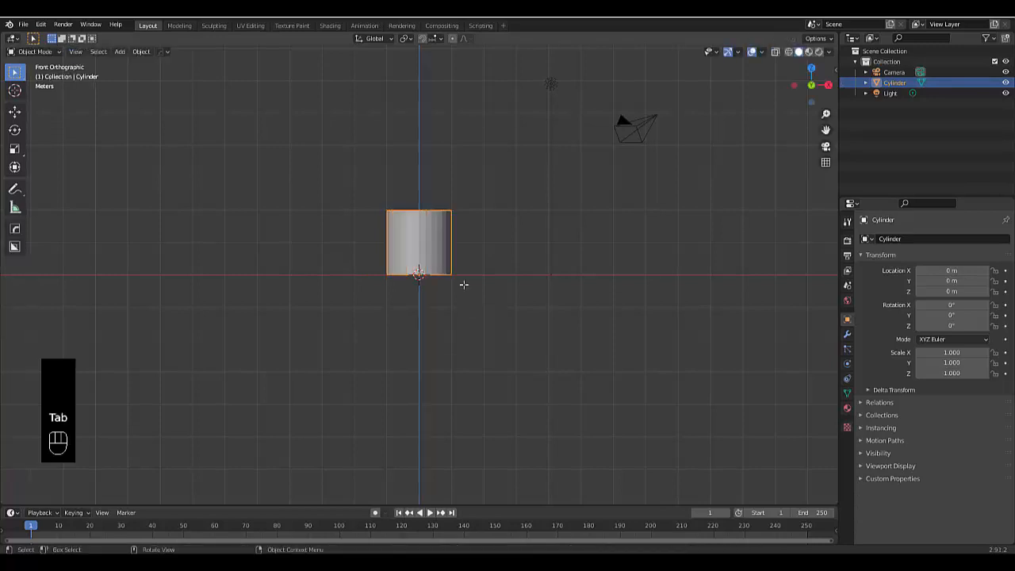
scroll(421, 230, "up", 3)
scroll(410, 352, "down", 6)
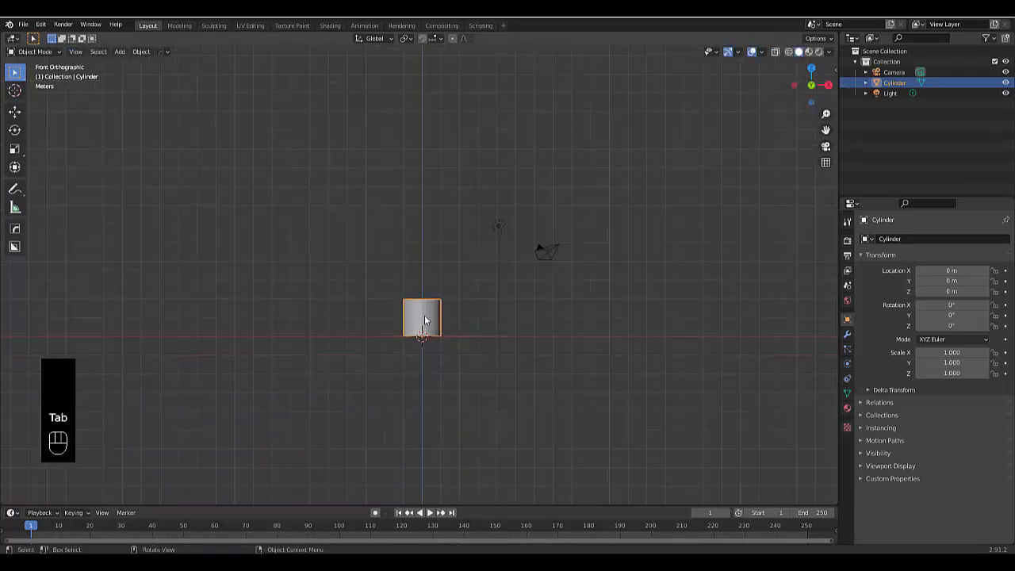
key("s")
key("z")
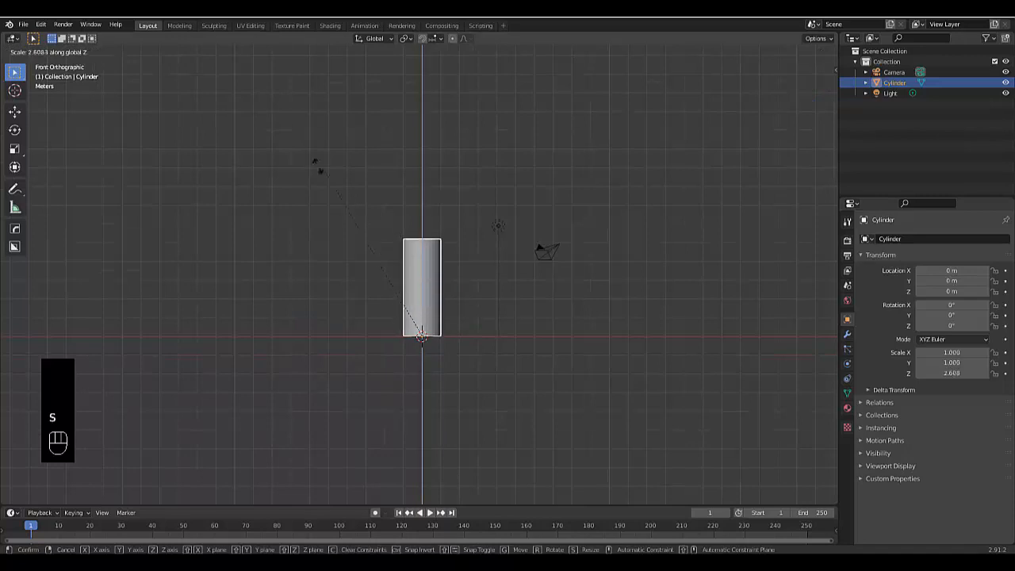
right_click(326, 211)
Scale the cylinder uniformly to about 2.95 and stretch it along Z to a scale of about 7.
key("s")
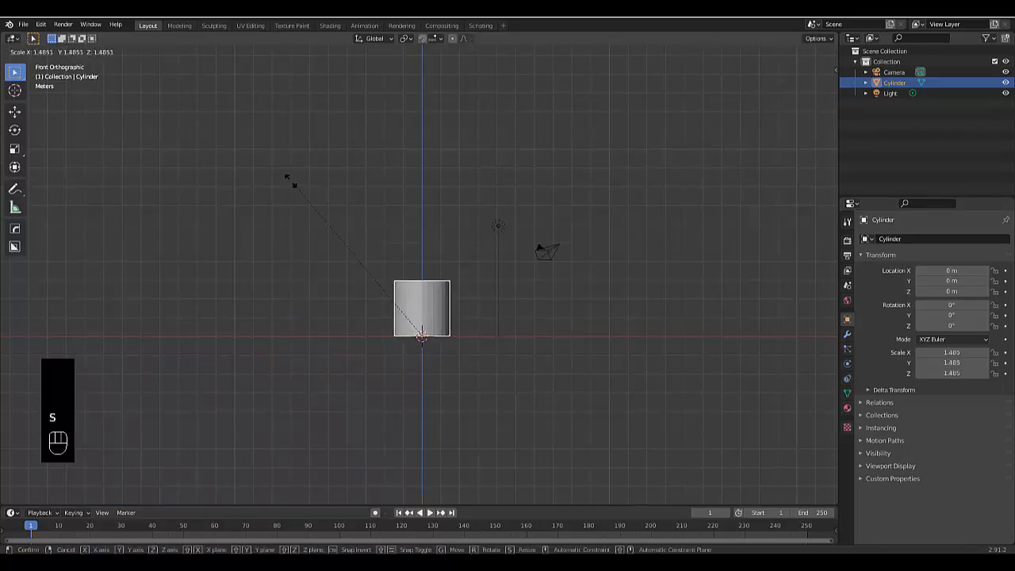
left_click(113, 89)
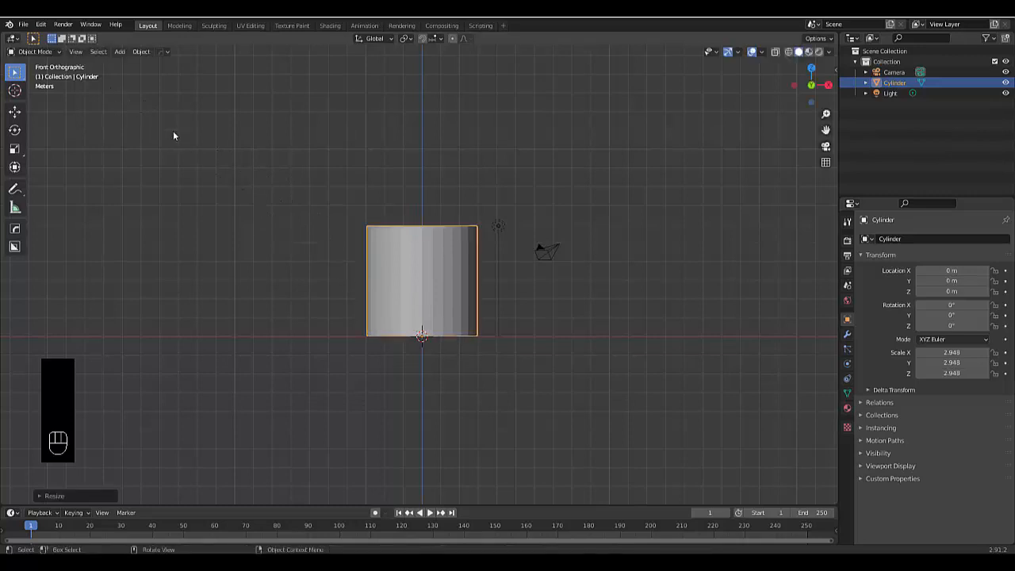
key("s")
key("z")
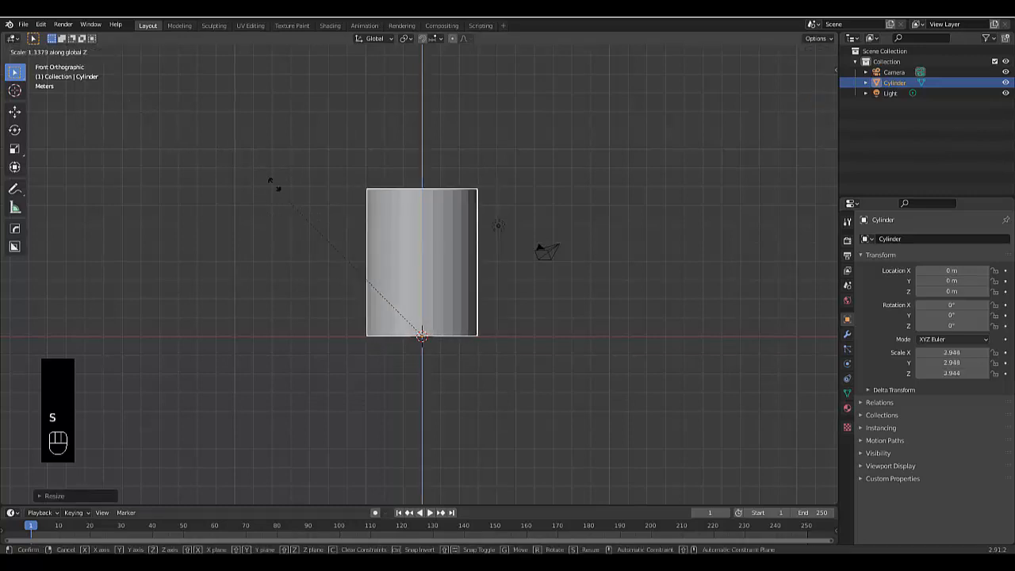
left_click(169, 122)
scroll(349, 386, "down", 3)
scroll(367, 345, "up", 4)
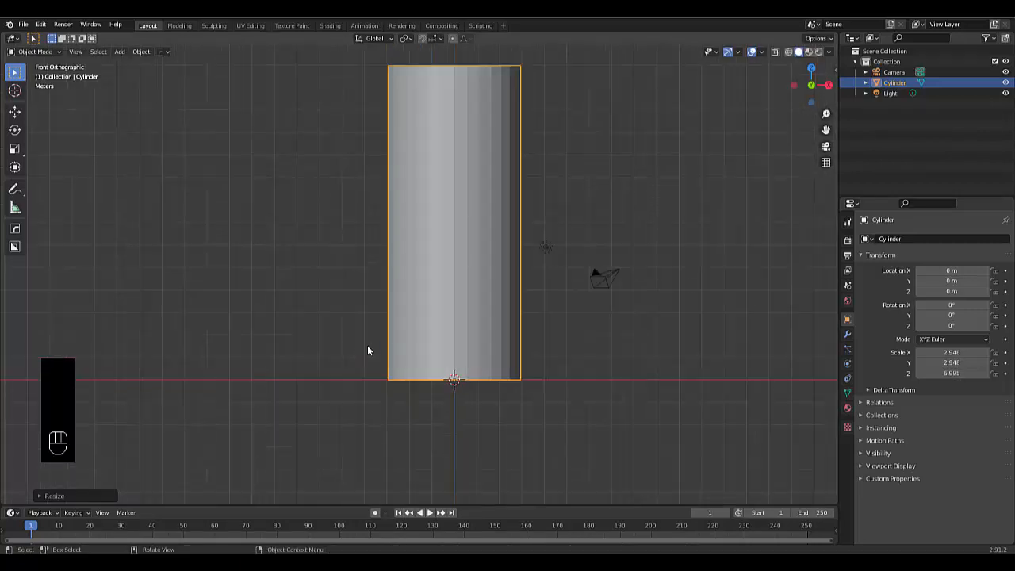
scroll(416, 240, "down", 4)
scroll(423, 269, "up", 3)
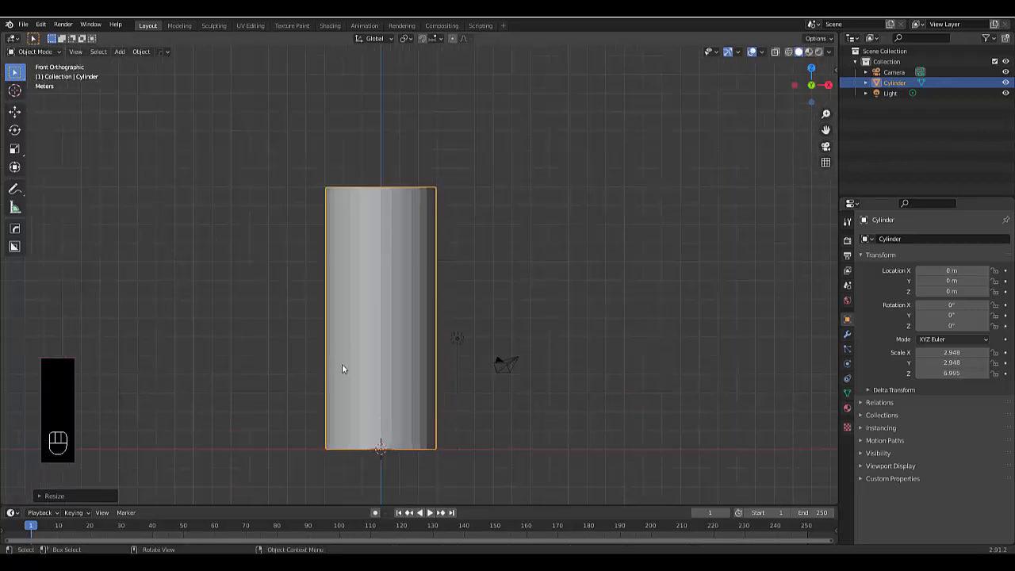
Shade the cylinder smooth and enable Auto Smooth for its normals at 30°.
right_click(351, 329)
left_click(351, 329)
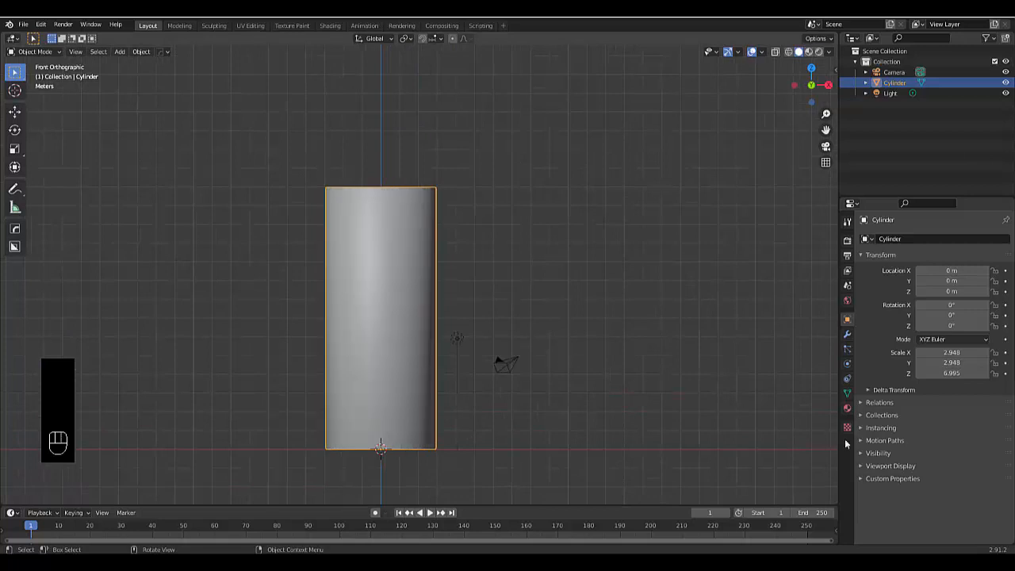
left_click(847, 393)
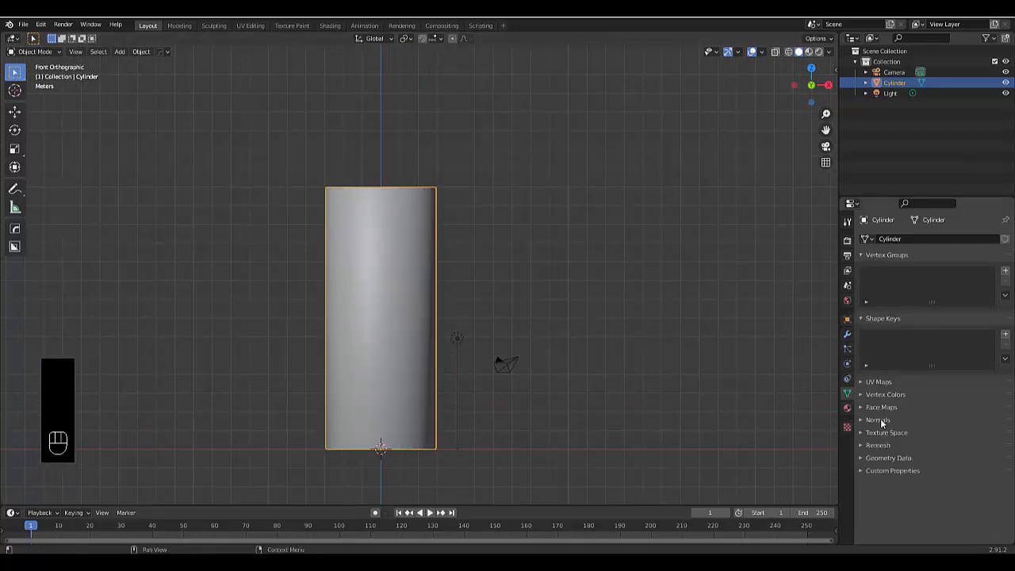
left_click(878, 420)
left_click(918, 435)
Add five evenly spaced horizontal loop cuts around the cylinder in Edit Mode.
scroll(378, 368, "down", 3)
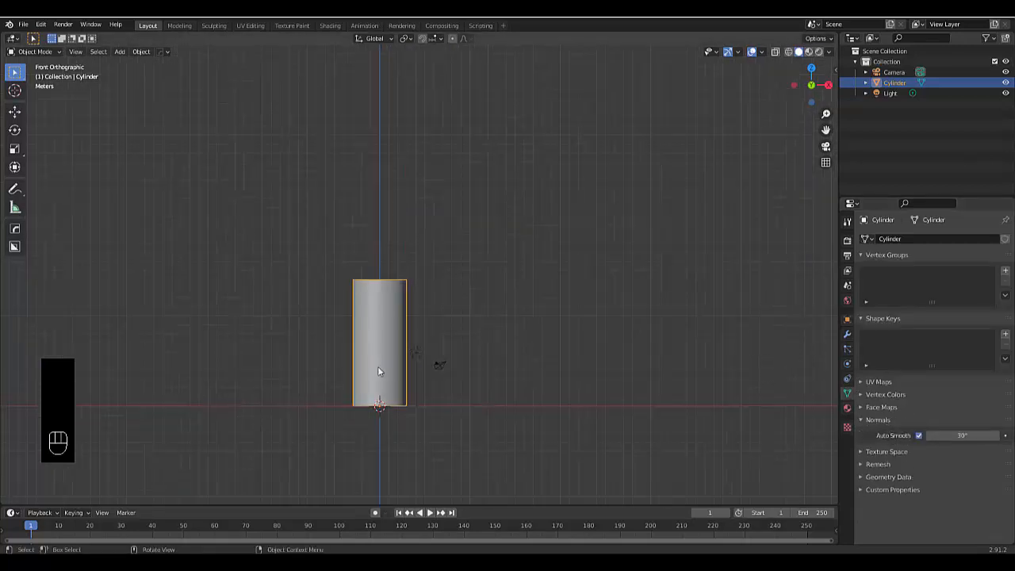
mouse_move(377, 366)
middle_mouse_down()
mouse_move(378, 323)
mouse_move(377, 366)
middle_mouse_up()
key("KP_1")
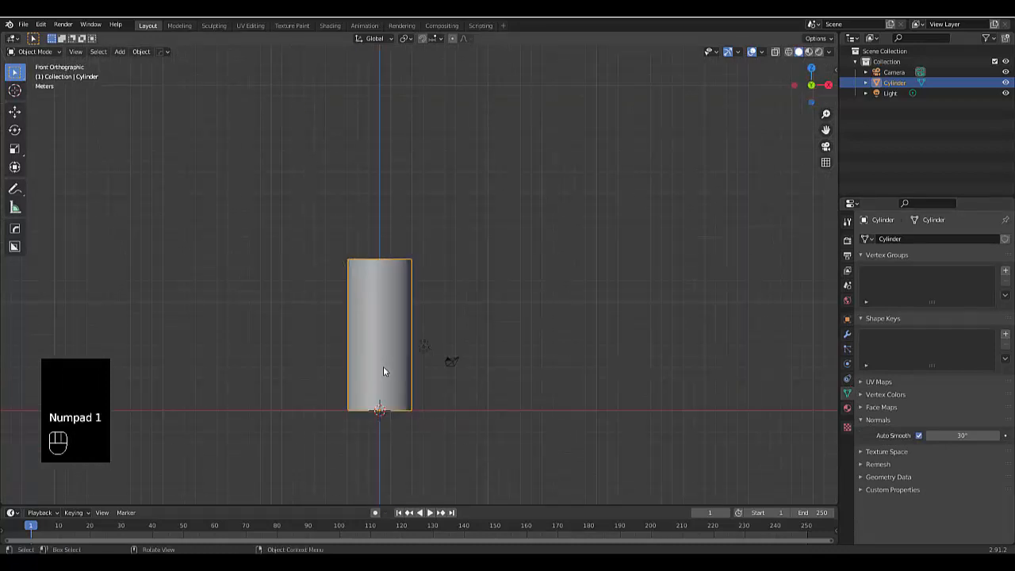
scroll(341, 327, "up", 1)
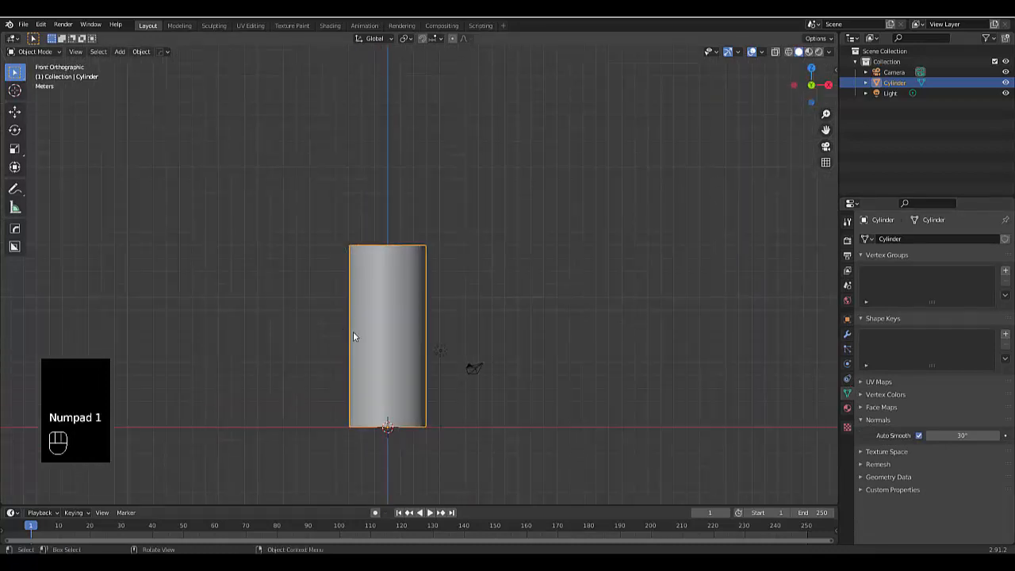
key("Tab")
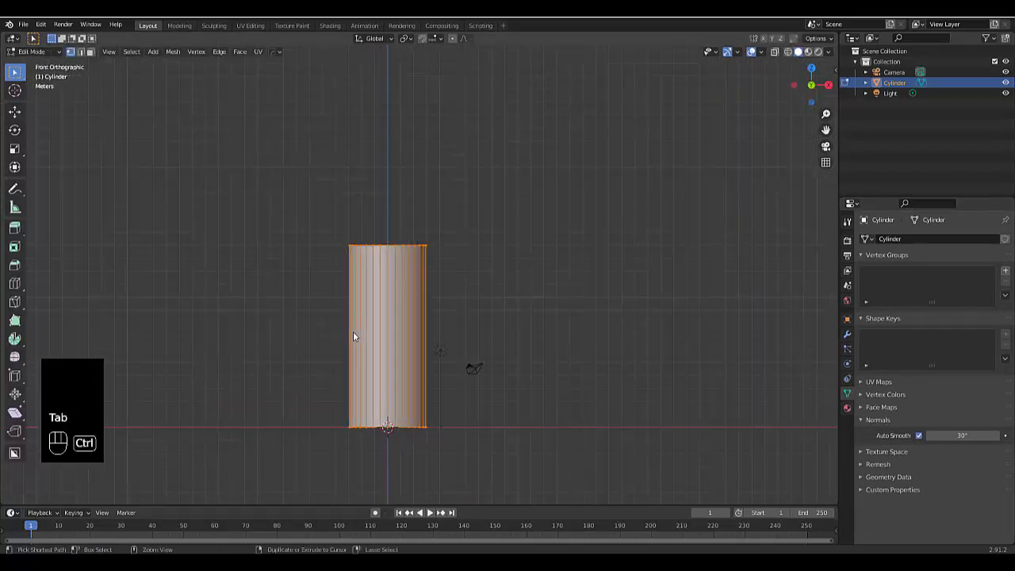
key("ctrl+r")
scroll(379, 318, "up", 3)
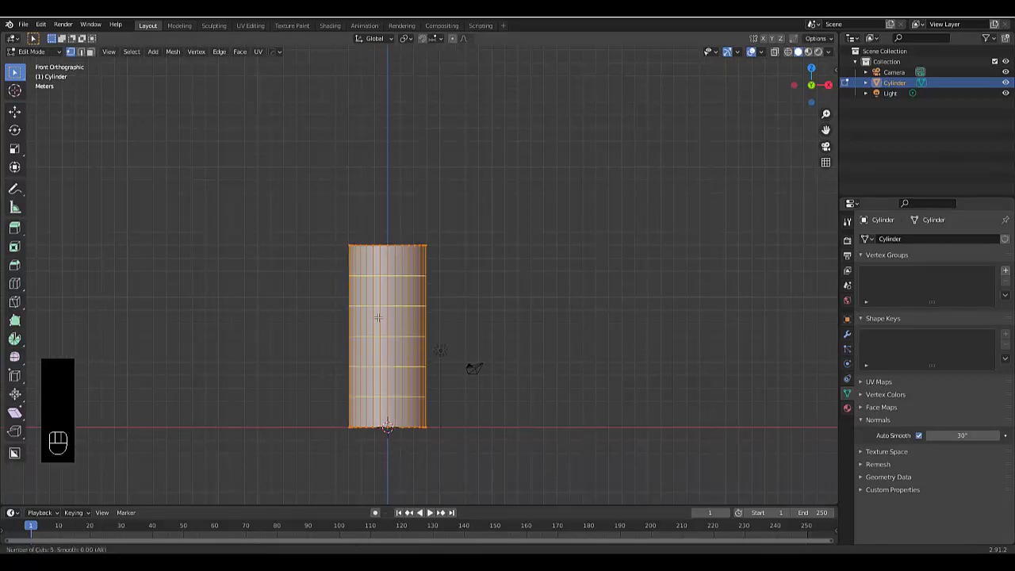
left_click(378, 317)
left_click(371, 330)
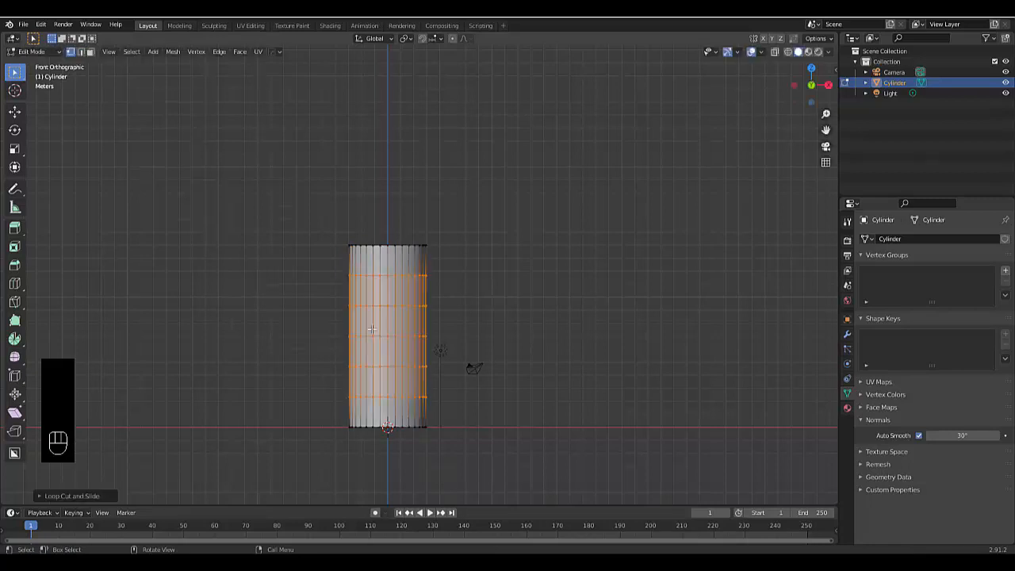
Bulge the cylinder by scaling its middle edge loop about 1.35 with Sphere proportional falloff, size about 6.73, and return to Object Mode.
scroll(384, 332, "up", 2)
key("2")
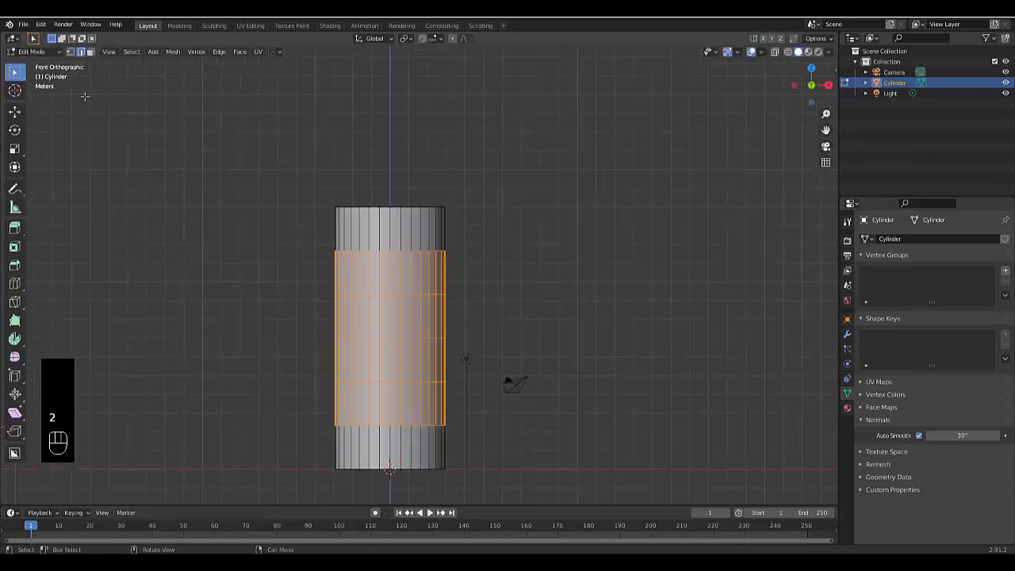
scroll(296, 392, "up", 3)
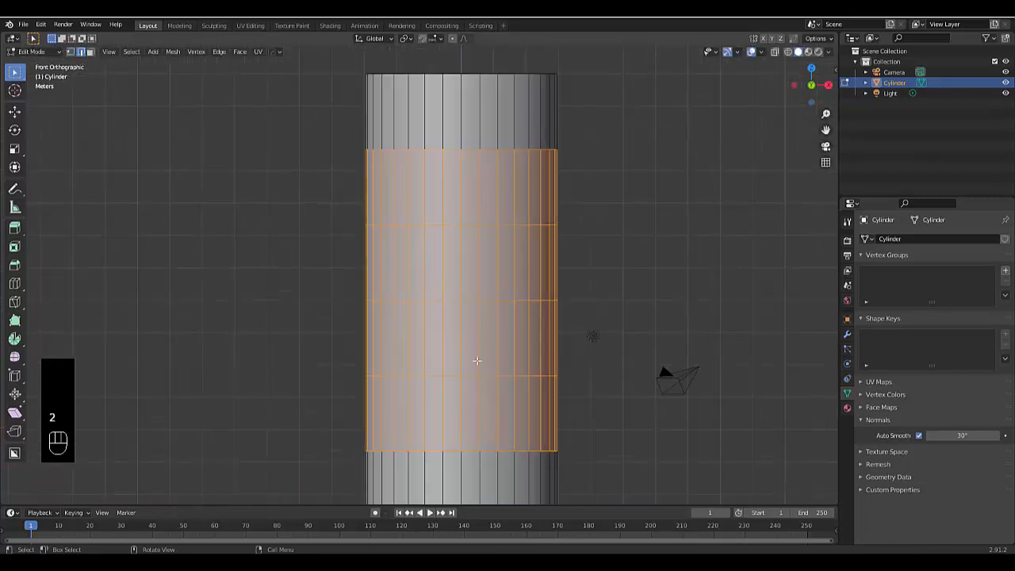
left_click(449, 299, "alt")
scroll(450, 299, "down", 4)
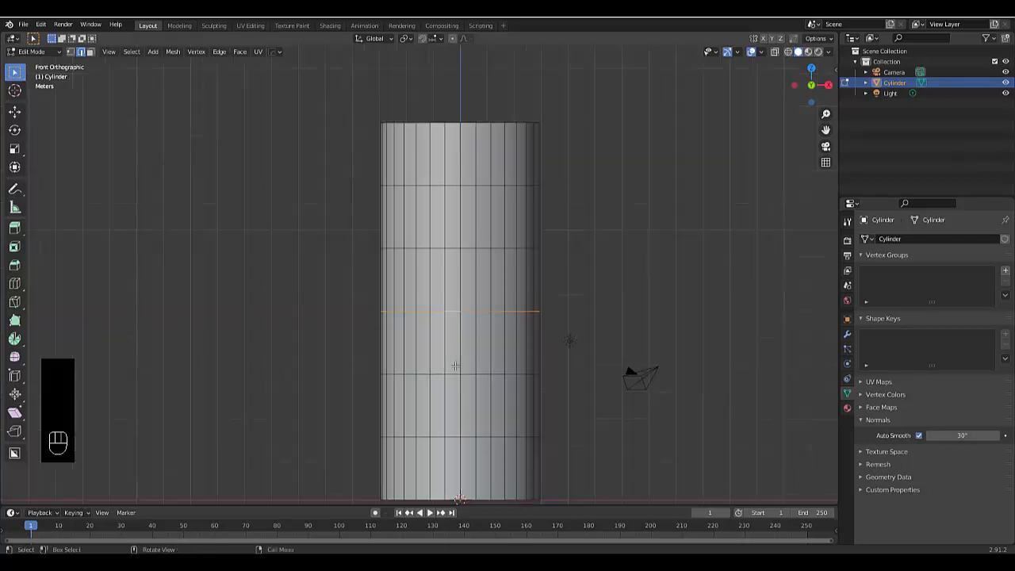
left_click(464, 38)
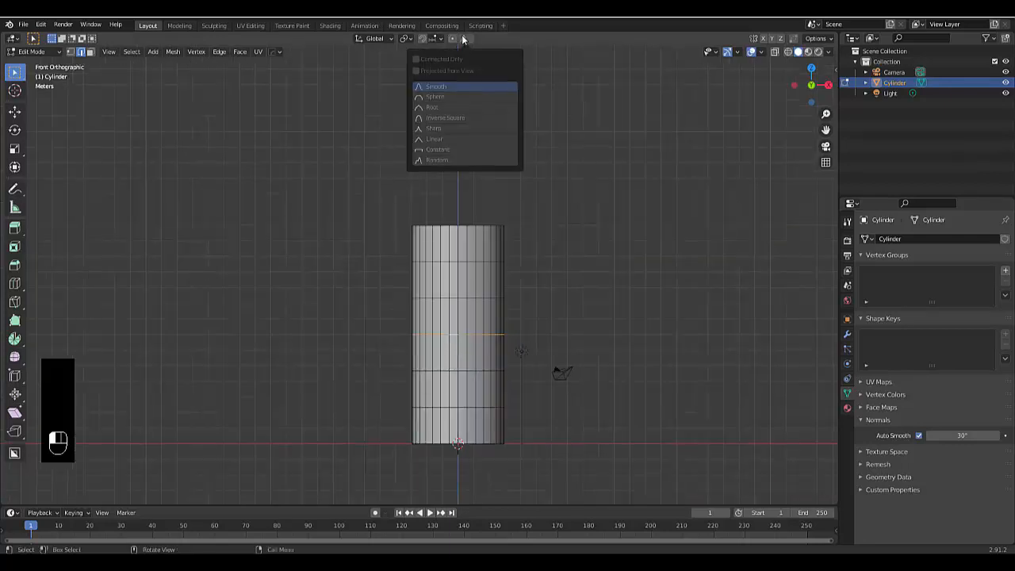
left_click(447, 97)
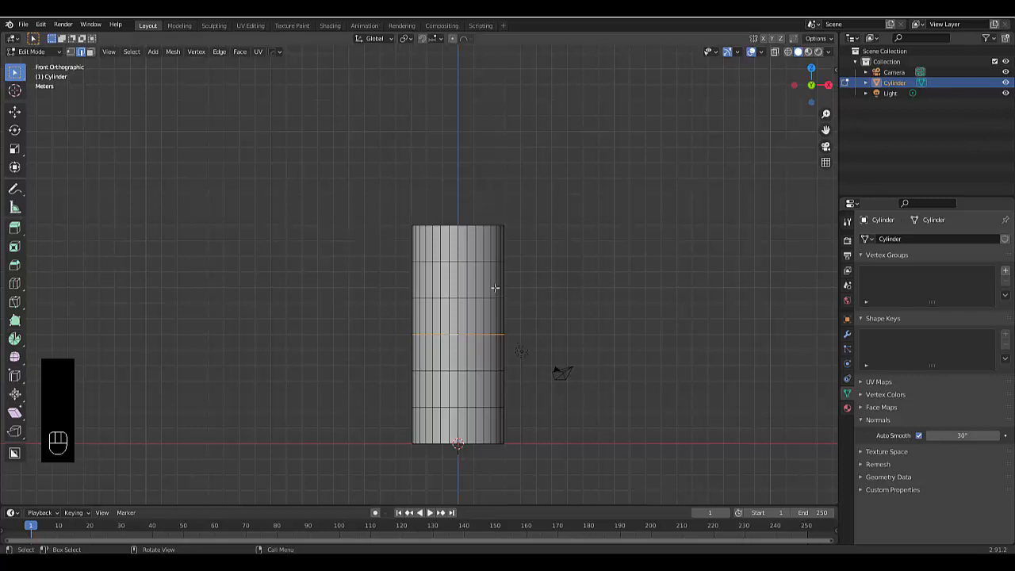
left_click(452, 38)
key("s")
scroll(519, 358, "down", 20)
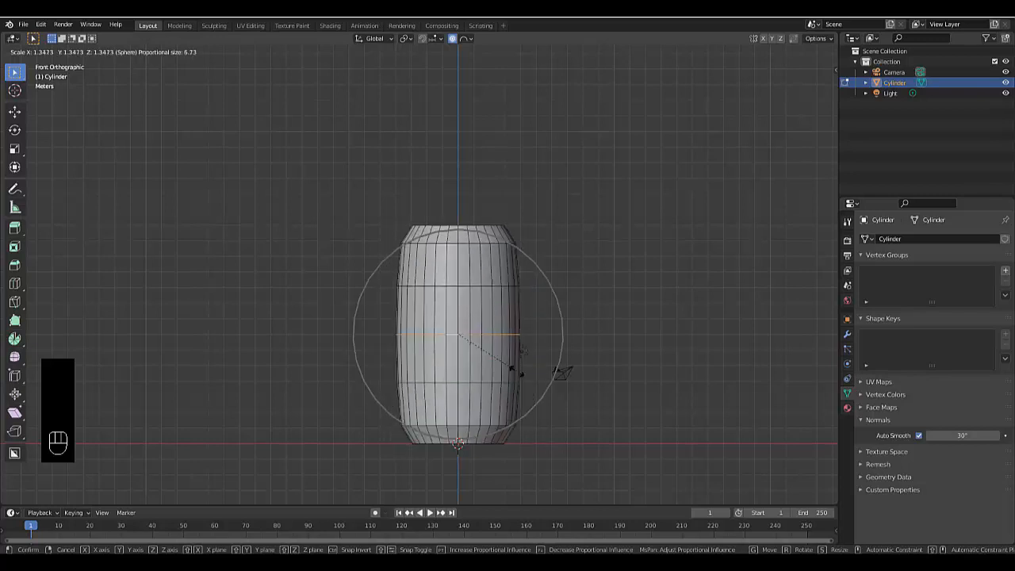
left_click(513, 369)
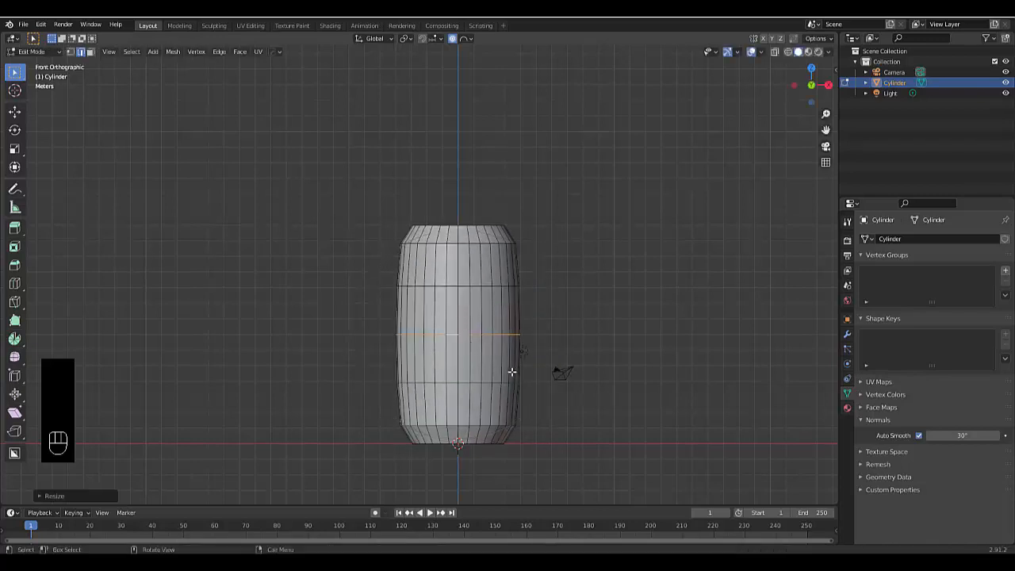
key("Tab")
Create a new material for the cylinder and set its surface to Glass BSDF.
middle_click_drag(515, 371, 472, 339)
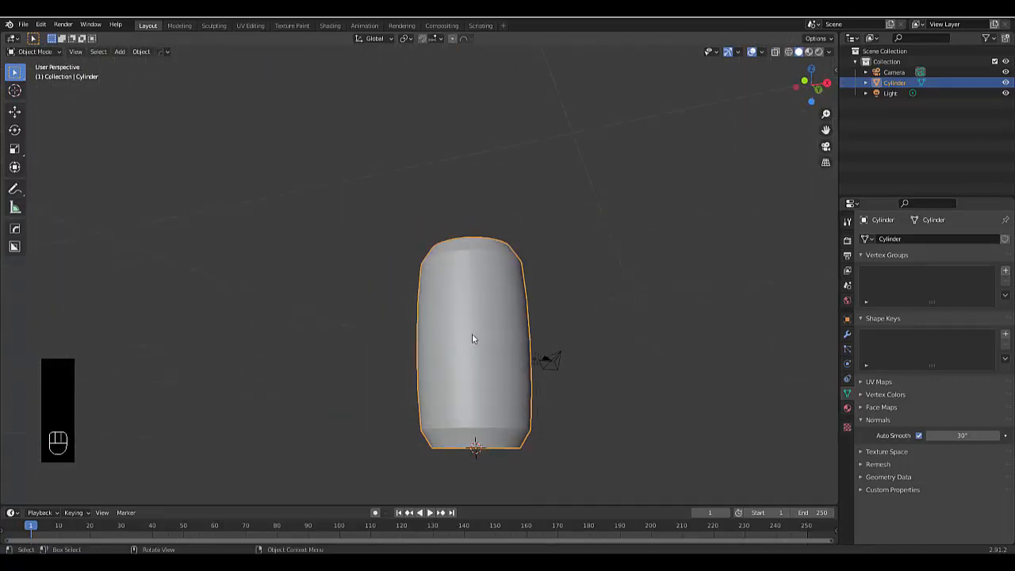
key("KP_1")
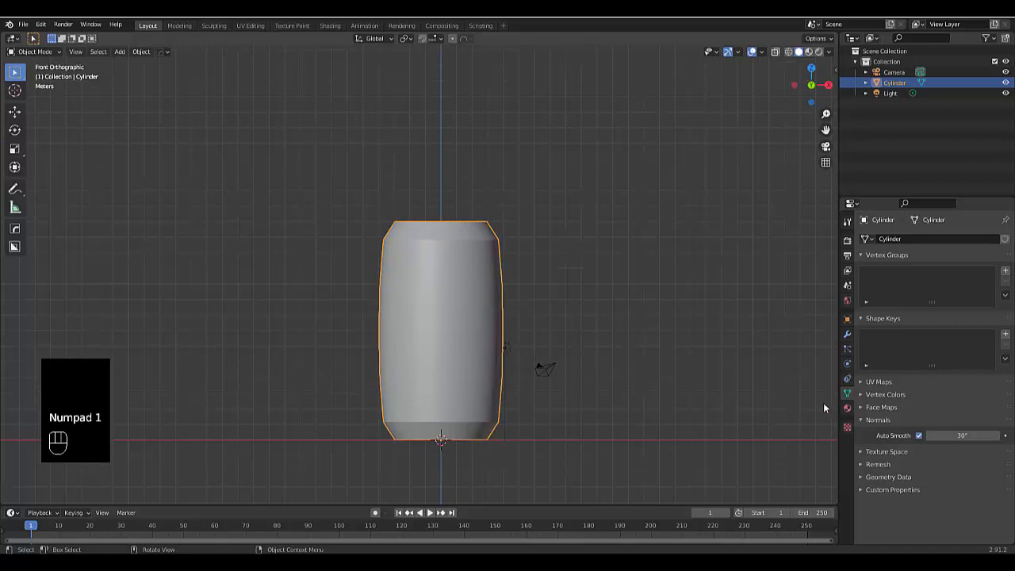
left_click(847, 407)
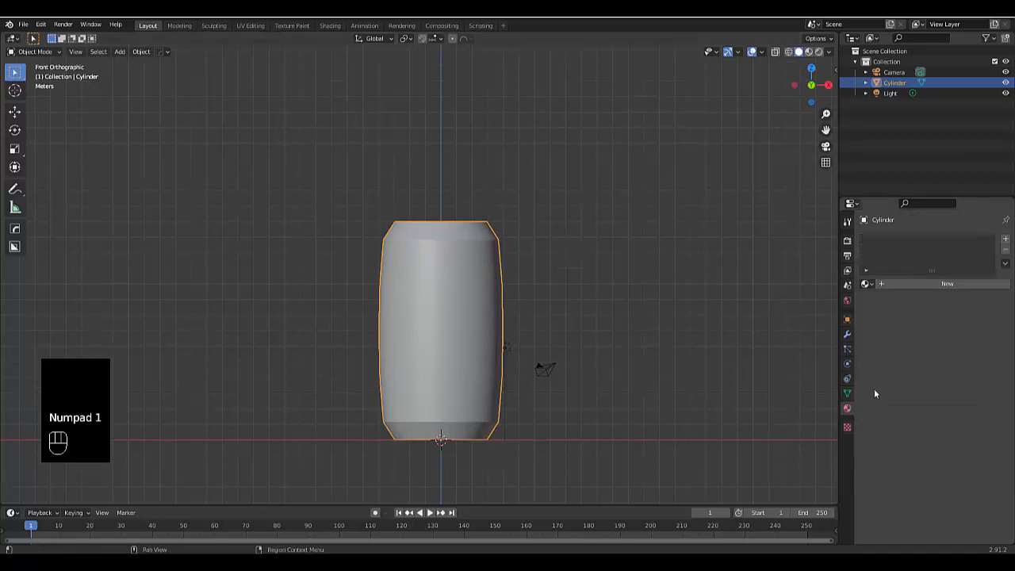
left_click(959, 283)
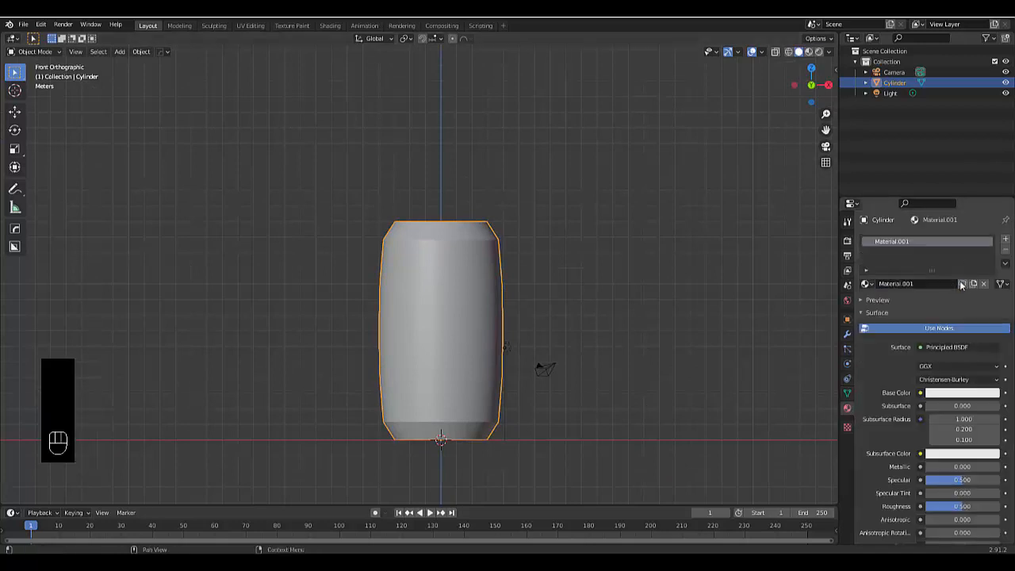
left_click(929, 349)
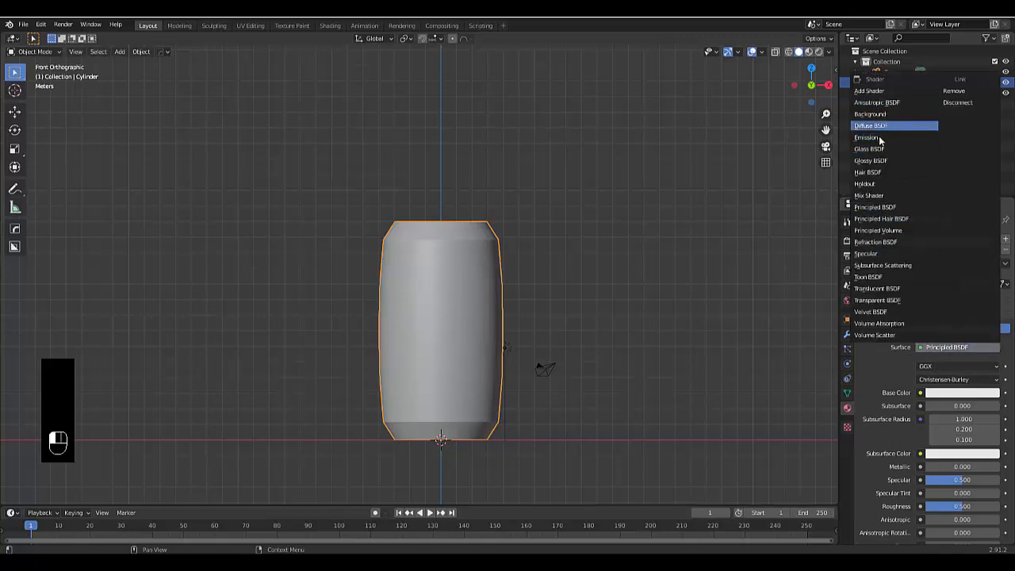
left_click(880, 149)
Set the glass material's IOR to 1.33 and its roughness to 0.2.
left_click(947, 406)
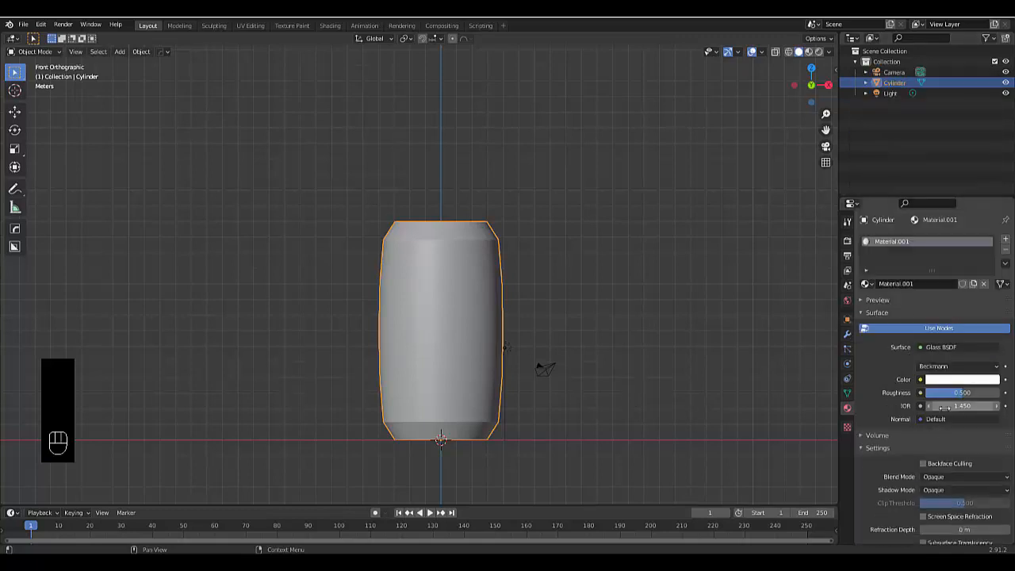
type("1.33")
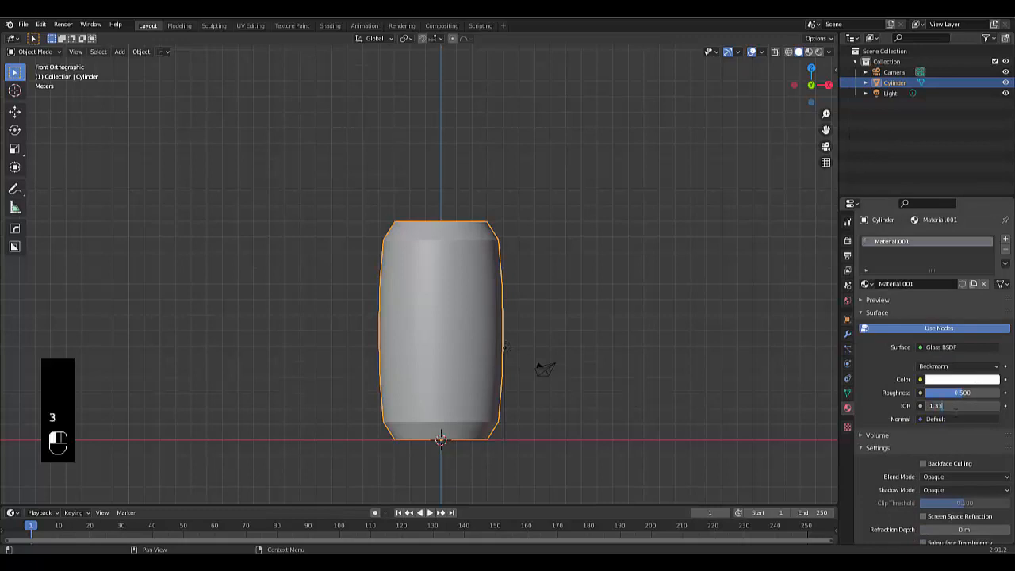
key("Return")
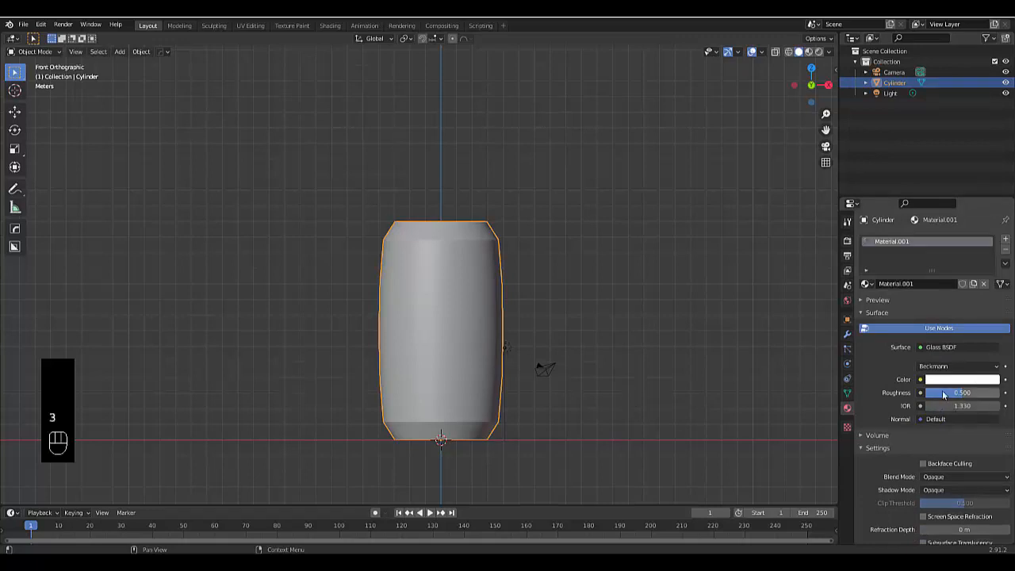
left_click(945, 392)
type("0.2")
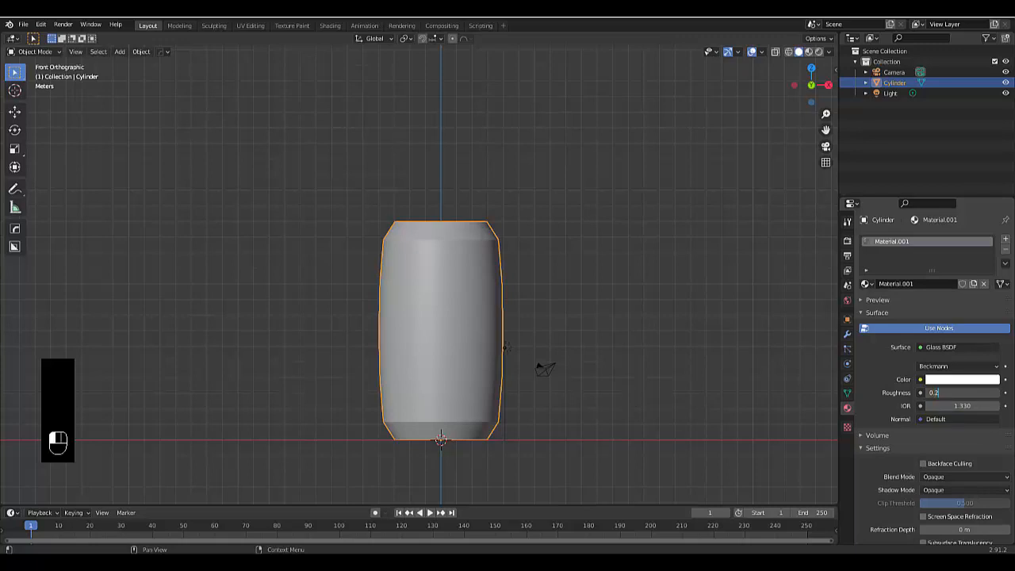
key("Return")
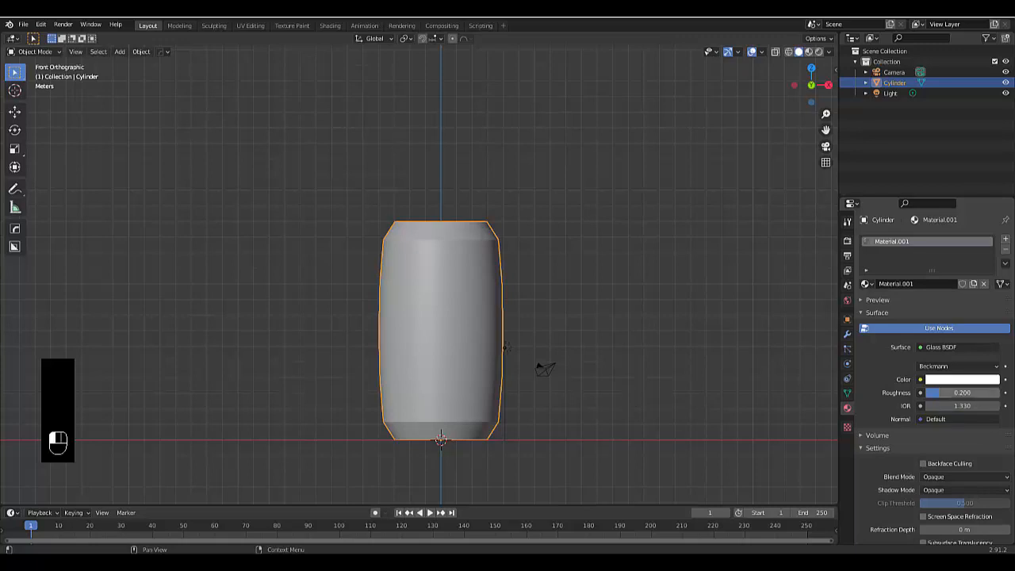
Show the viewport in Material Preview shading and change the render engine to Cycles.
left_click(807, 52)
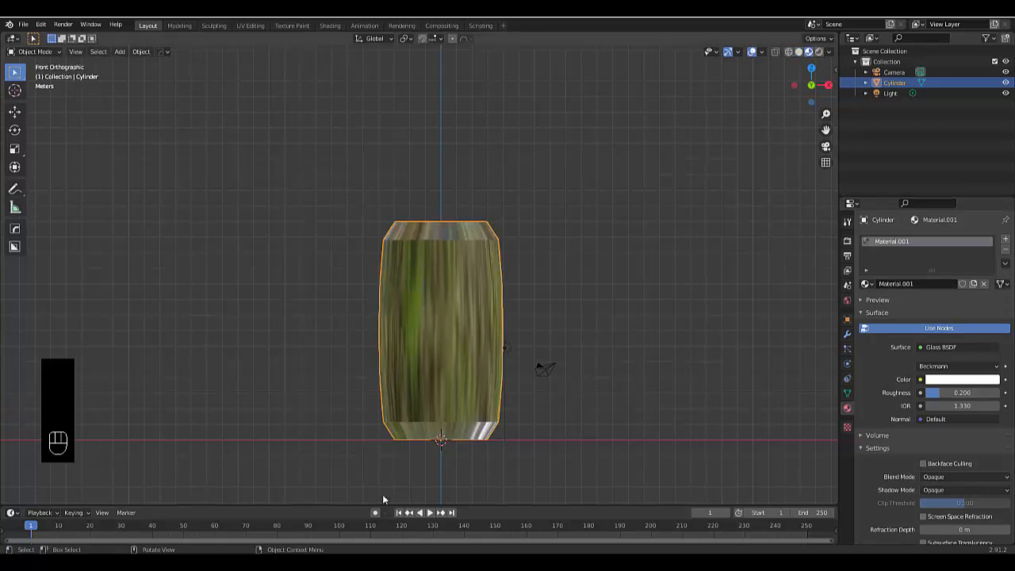
left_click(847, 222)
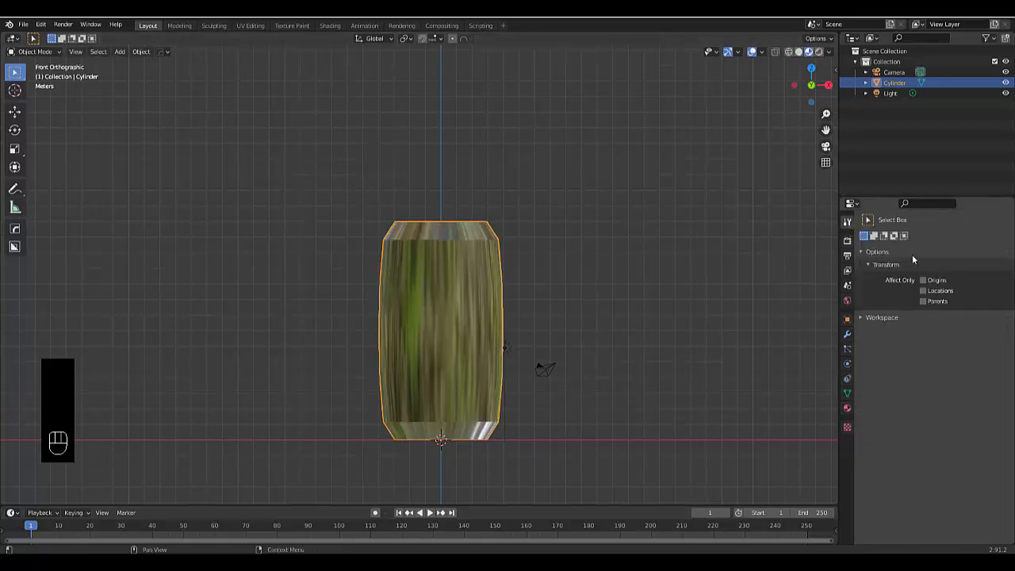
left_click(847, 239)
left_click(939, 239)
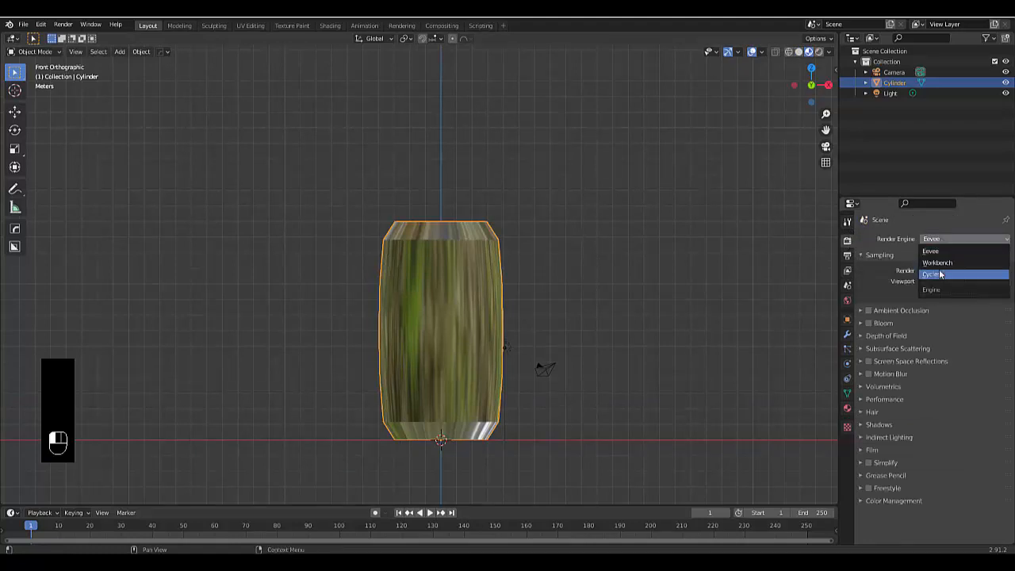
left_click(940, 274)
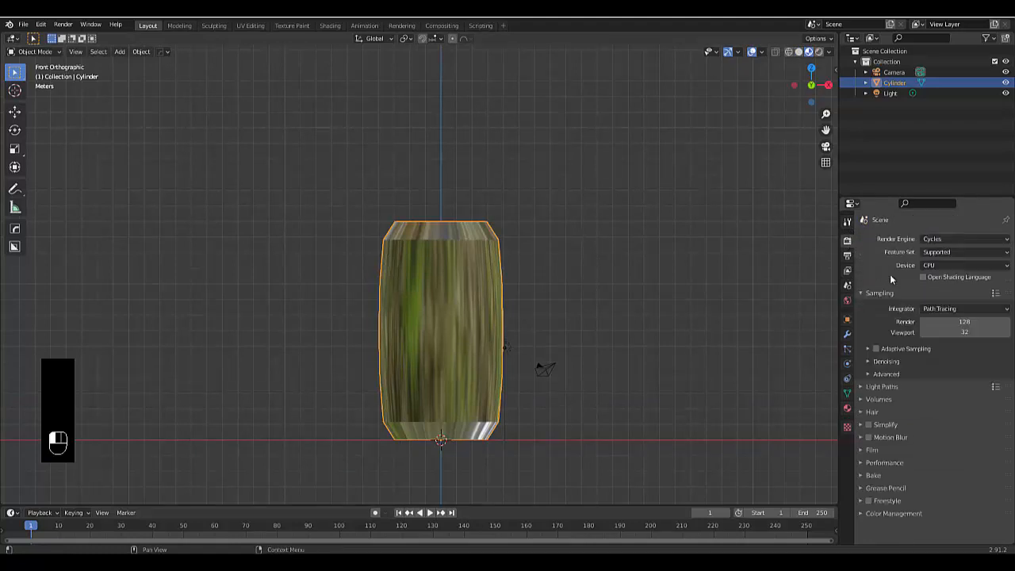
Check the glass cylinder in Rendered viewport shading and switch the viewport to Wireframe display.
left_click(819, 51)
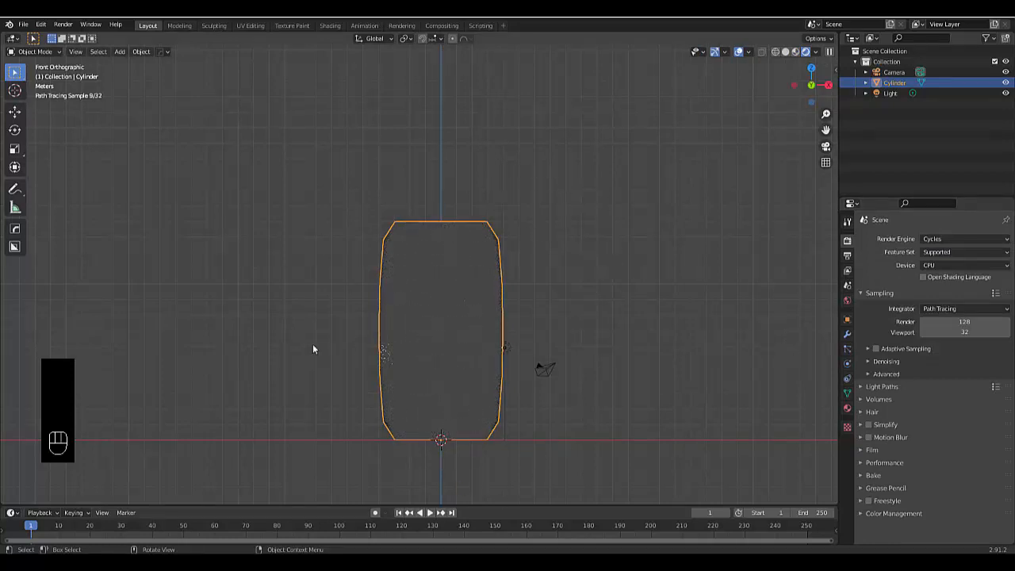
left_click(795, 51)
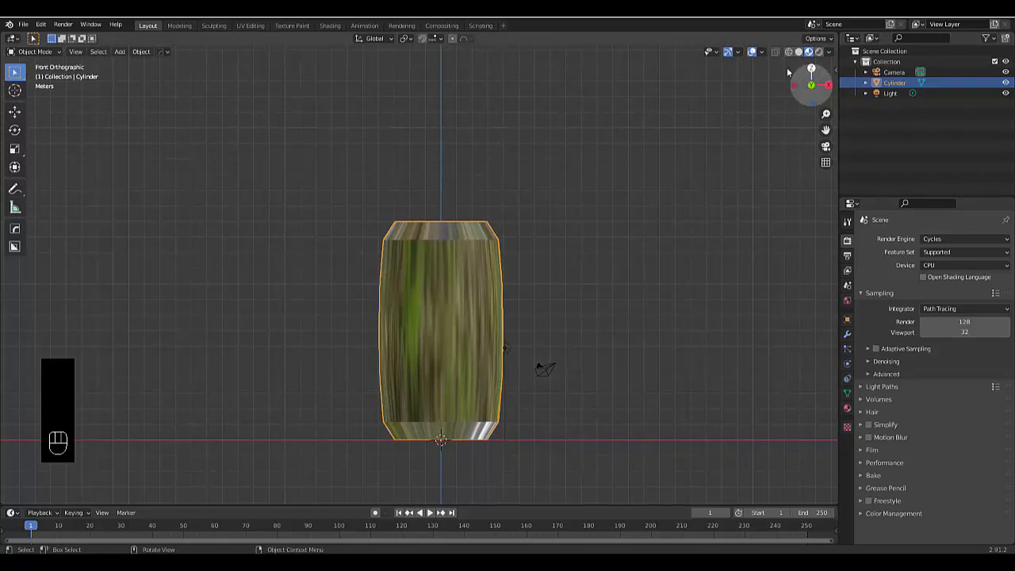
left_click(788, 52)
scroll(328, 462, "down", 3)
scroll(336, 467, "up", 4)
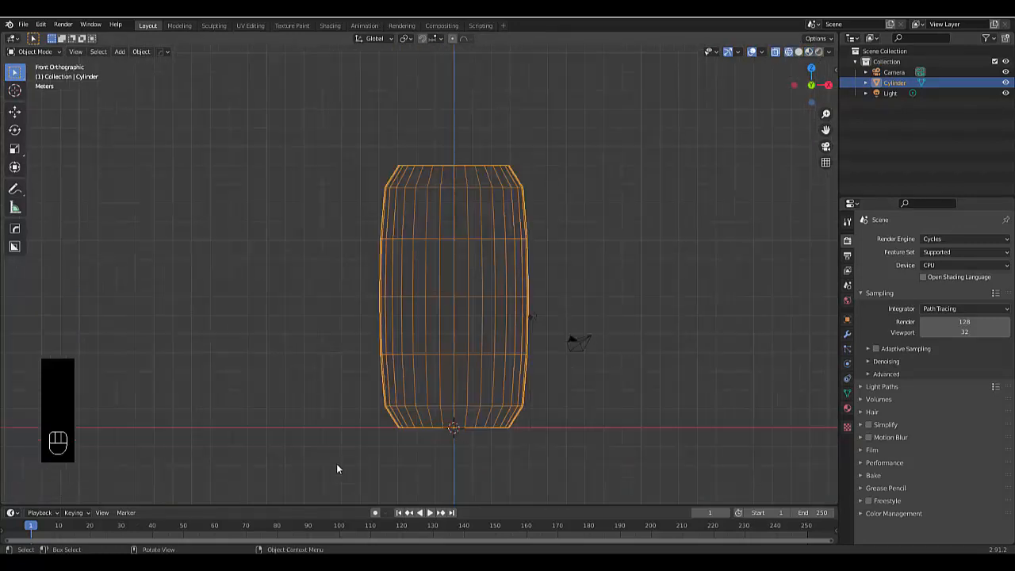
Create a new collection in the scene, move the cylinder into it and deselect the cylinder.
double_click(895, 82)
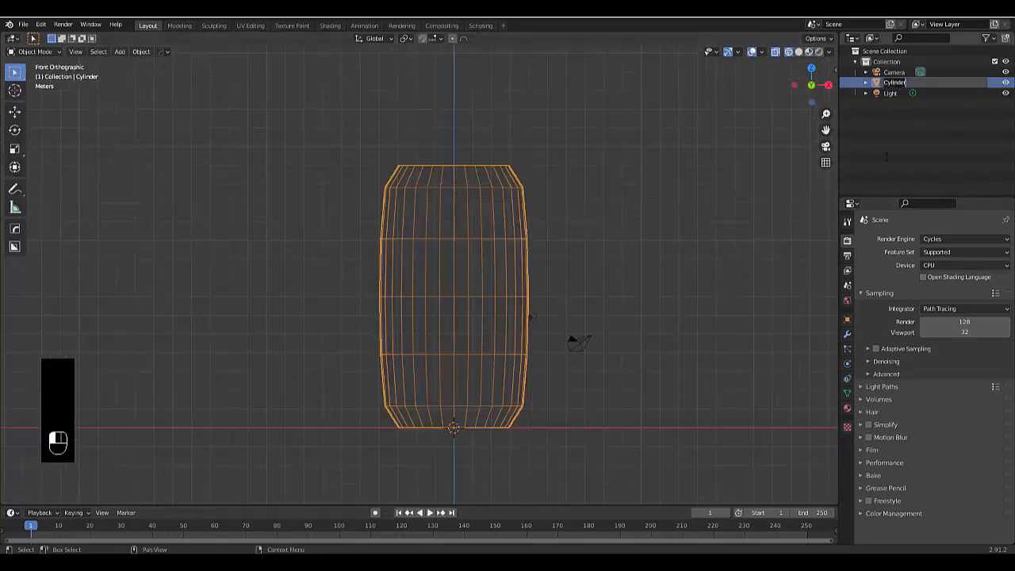
left_click(887, 156)
right_click(892, 127)
left_click(892, 125)
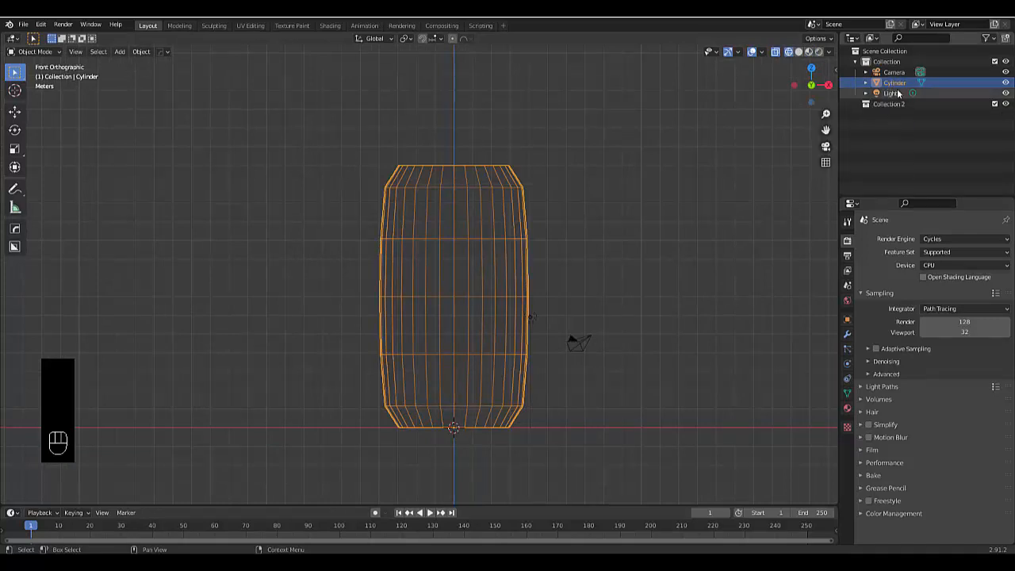
left_click_drag(894, 82, 903, 101)
left_click(602, 462)
scroll(600, 462, "down", 2)
scroll(598, 462, "up", 3)
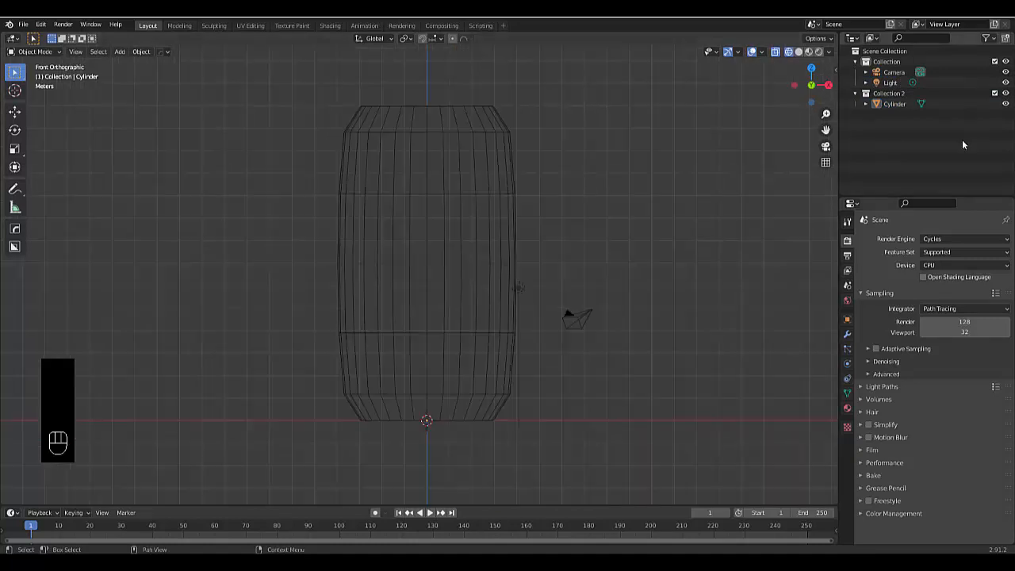
Add another scene collection and name it gel.
right_click(907, 115)
left_click(907, 114)
double_click(907, 114)
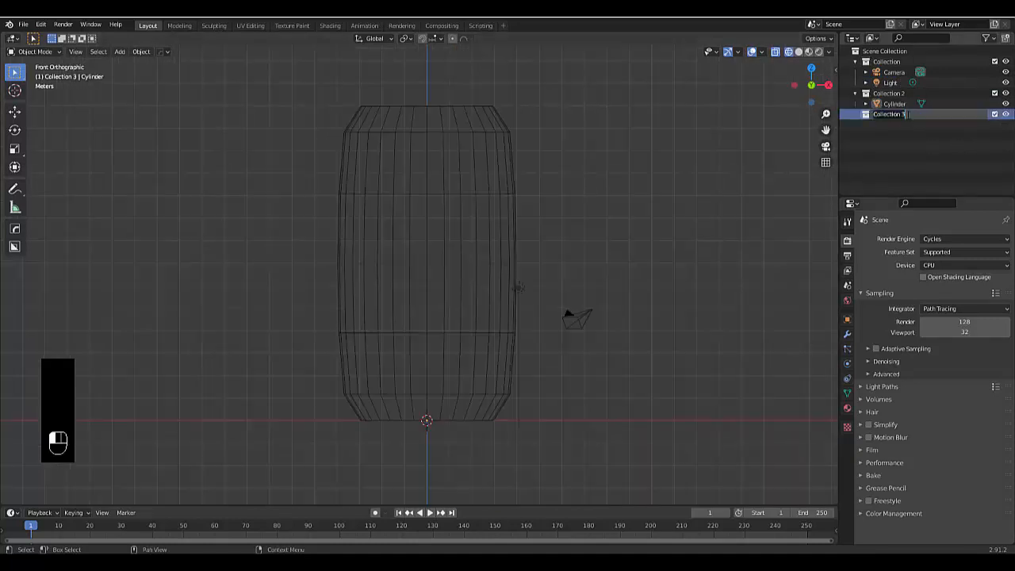
type("gel")
key("Return")
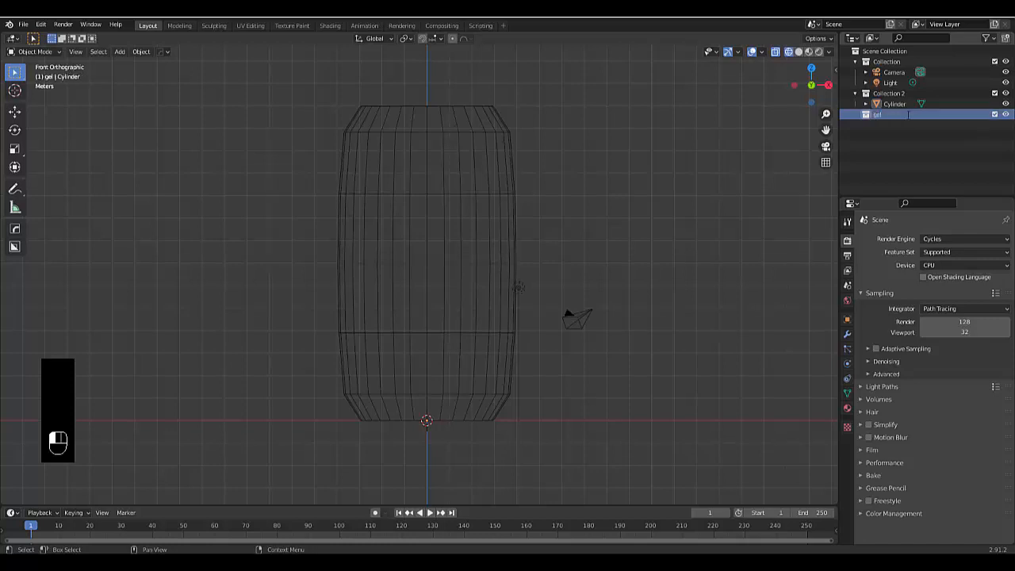
Add a ball metaball to the gel collection at the 3D cursor at the cylinder's base.
key("shift+a")
mouse_move(232, 270)
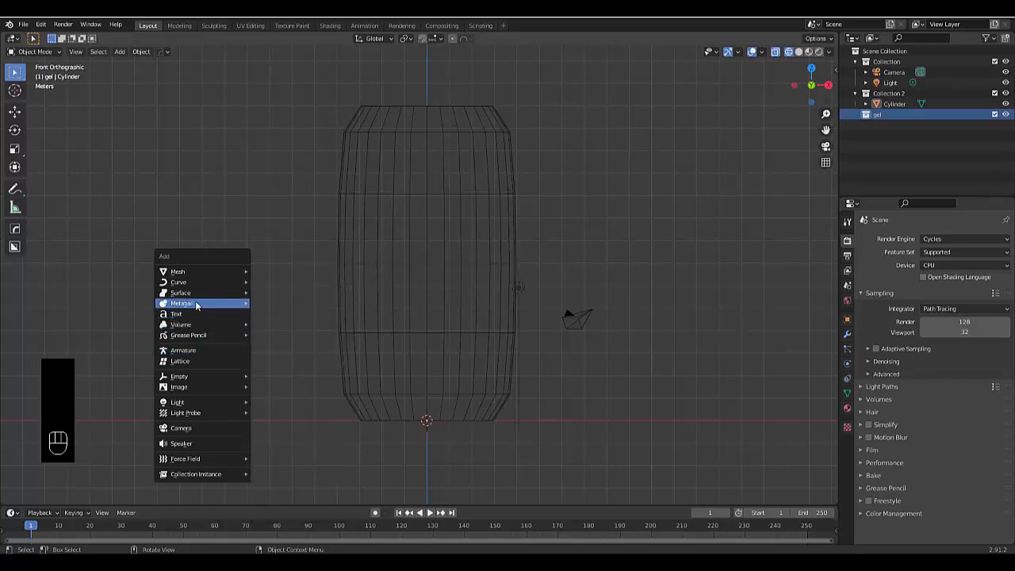
mouse_move(200, 308)
left_click(275, 306)
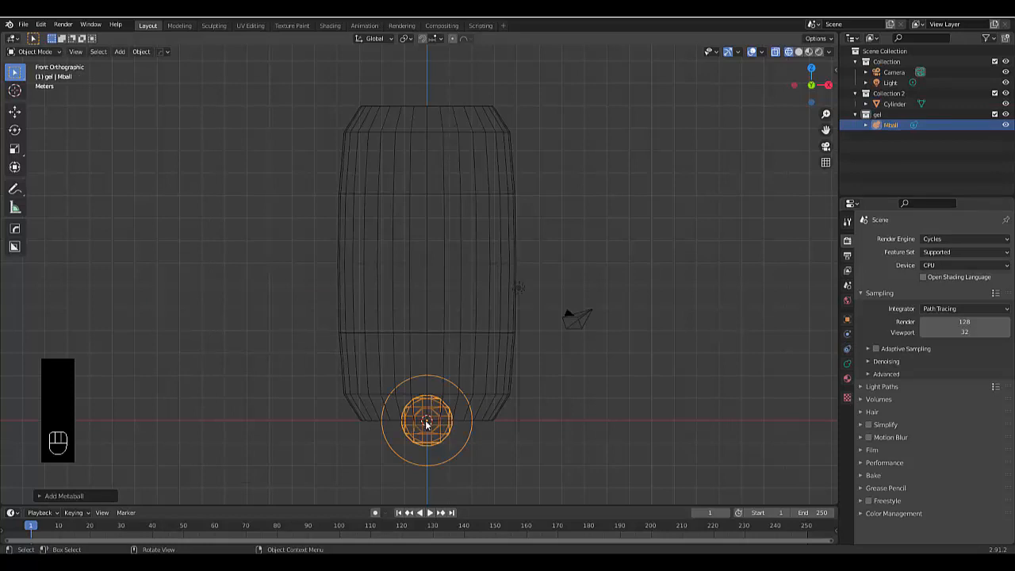
scroll(425, 419, "up", 2)
scroll(414, 437, "down", 3)
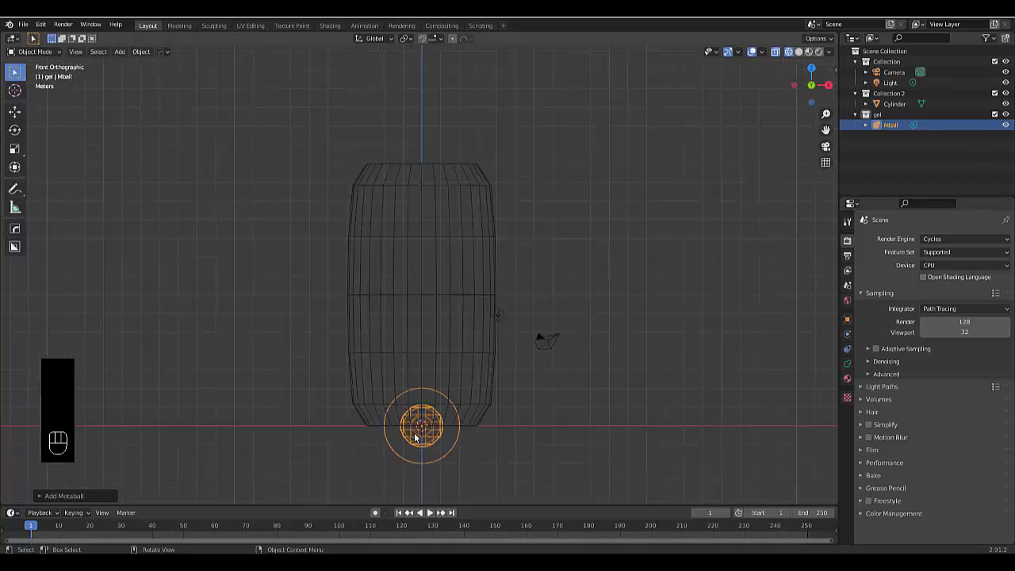
Create a new material for the metaball and set its surface to Emission.
left_click(847, 378)
left_click(908, 273)
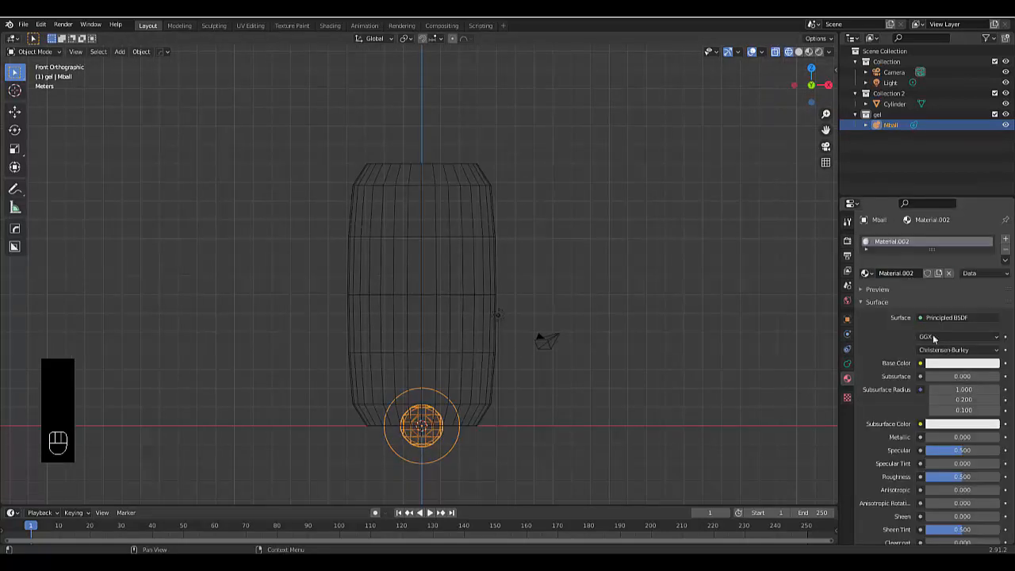
left_click(937, 317)
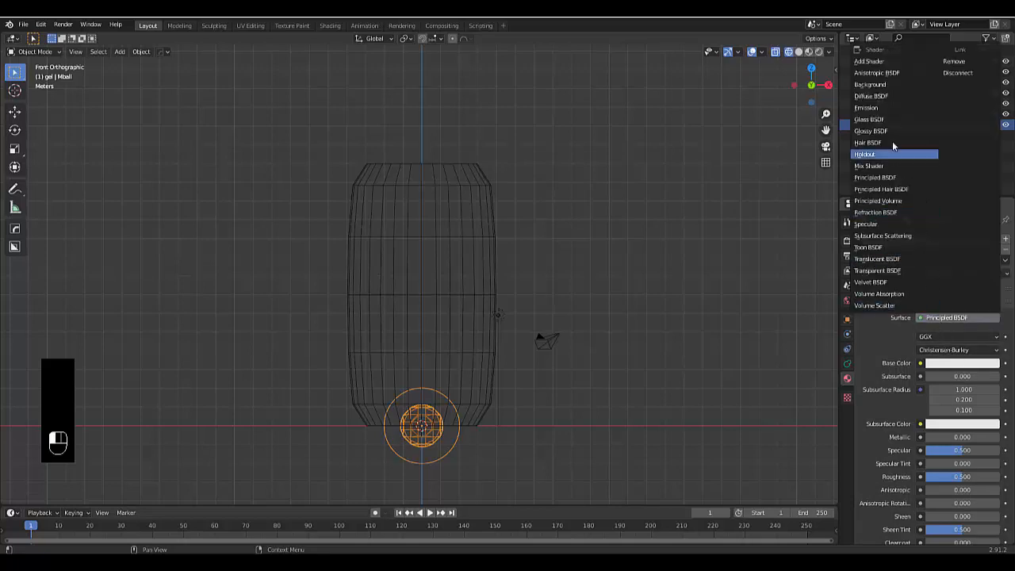
left_click(879, 107)
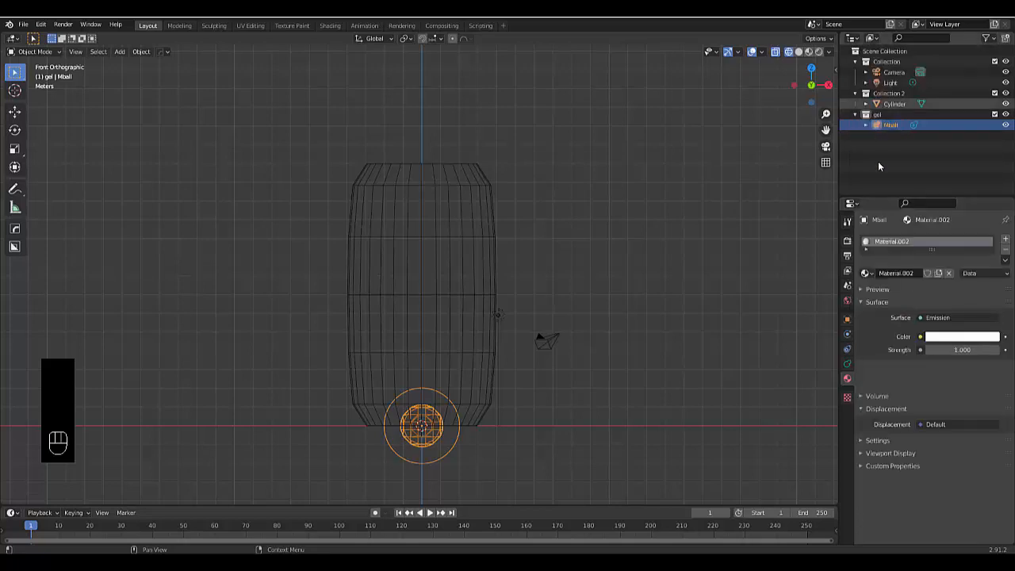
Set the metaball material's emission color to light yellow and its strength to 3.
left_click(952, 340)
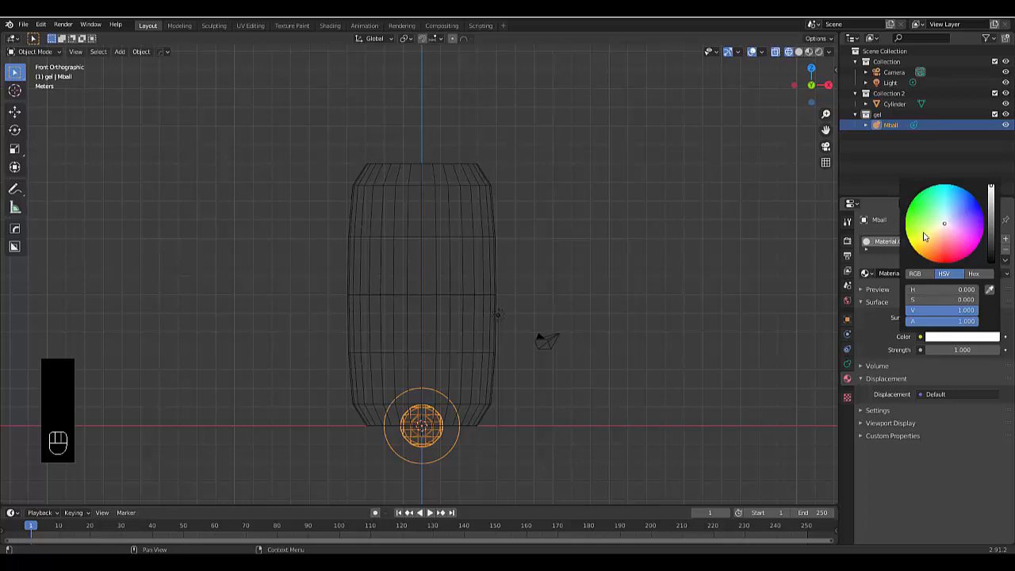
left_click_drag(925, 237, 930, 233)
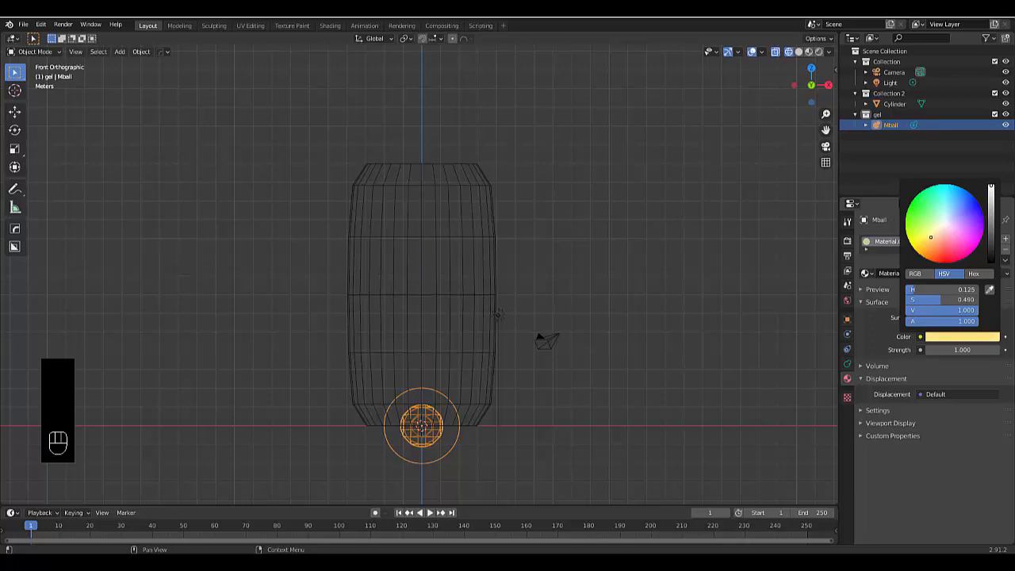
left_click_drag(931, 237, 928, 233)
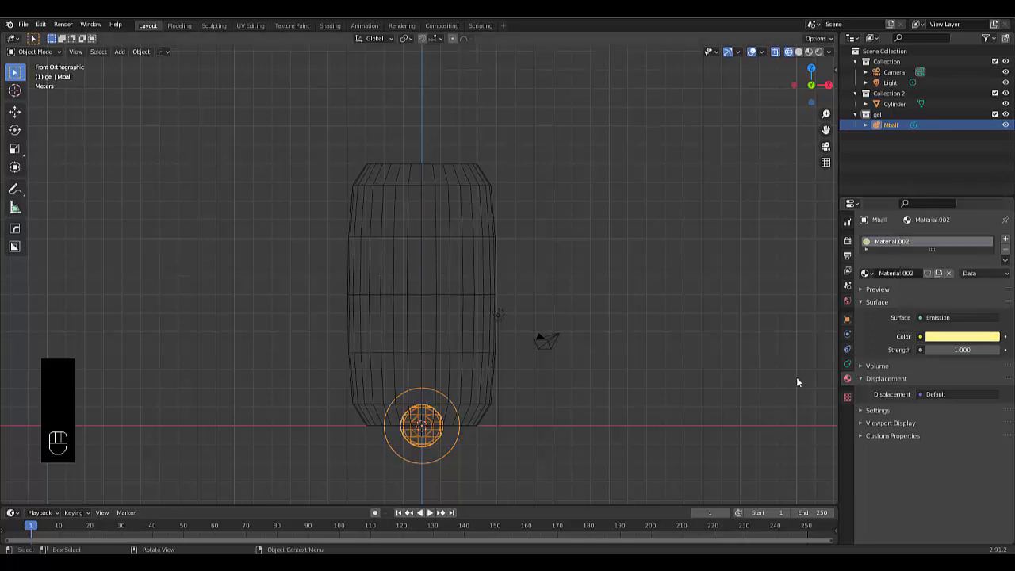
left_click(961, 349)
type("3")
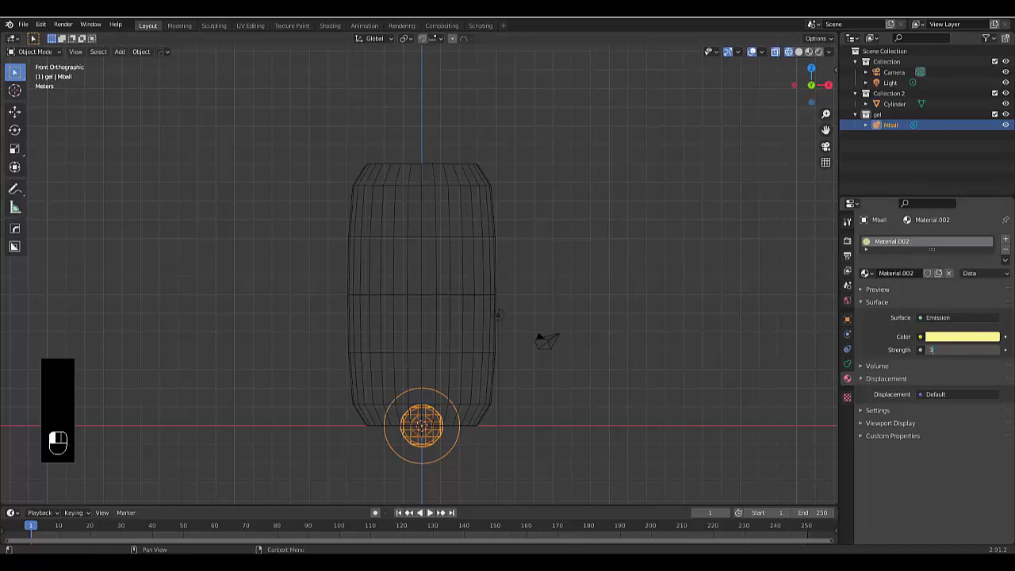
key("Return")
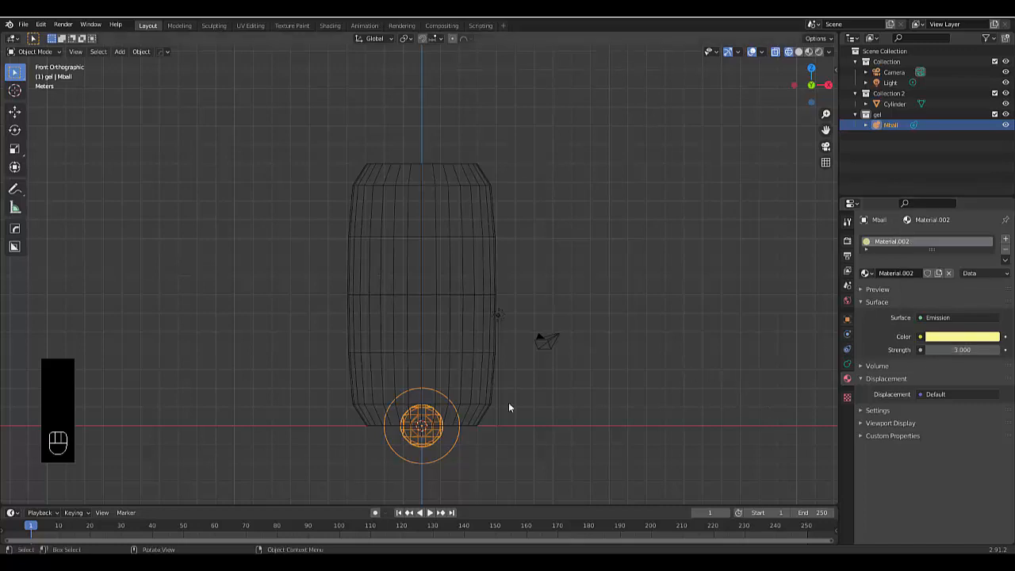
Duplicate the base metaball and place the copy about 1.3 m along X and 1.8 m up inside the cylinder.
scroll(508, 407, "down", 2)
scroll(425, 425, "up", 4)
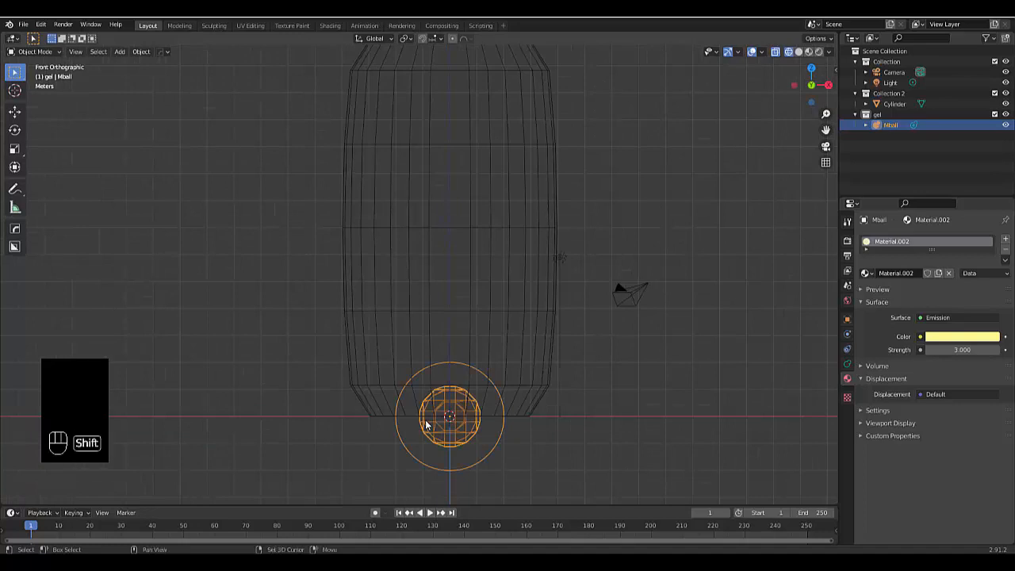
key("shift+d")
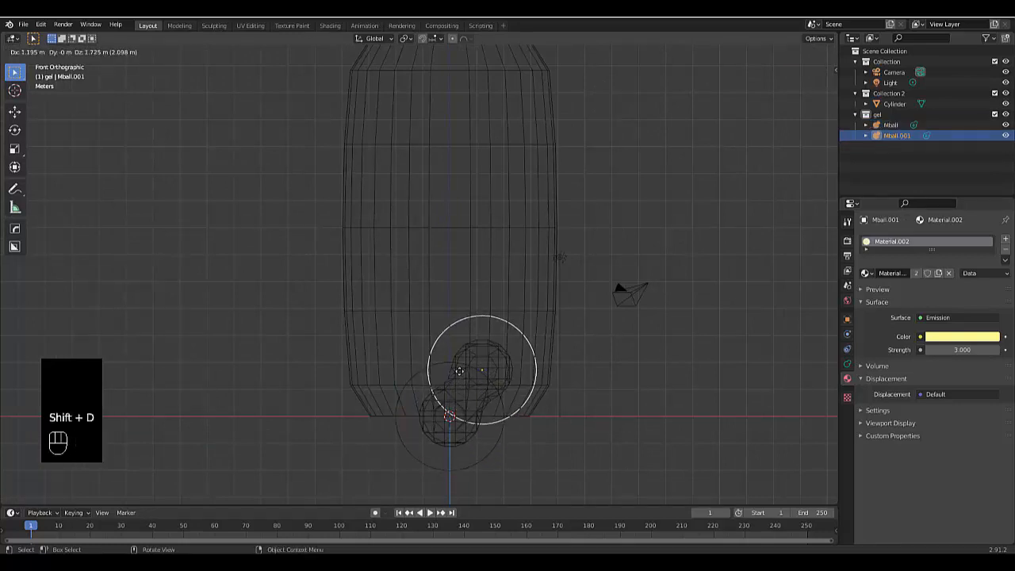
left_click(459, 373)
Narrow the duplicated metaball to about 0.7 along X and scale it slightly along Z.
key("s")
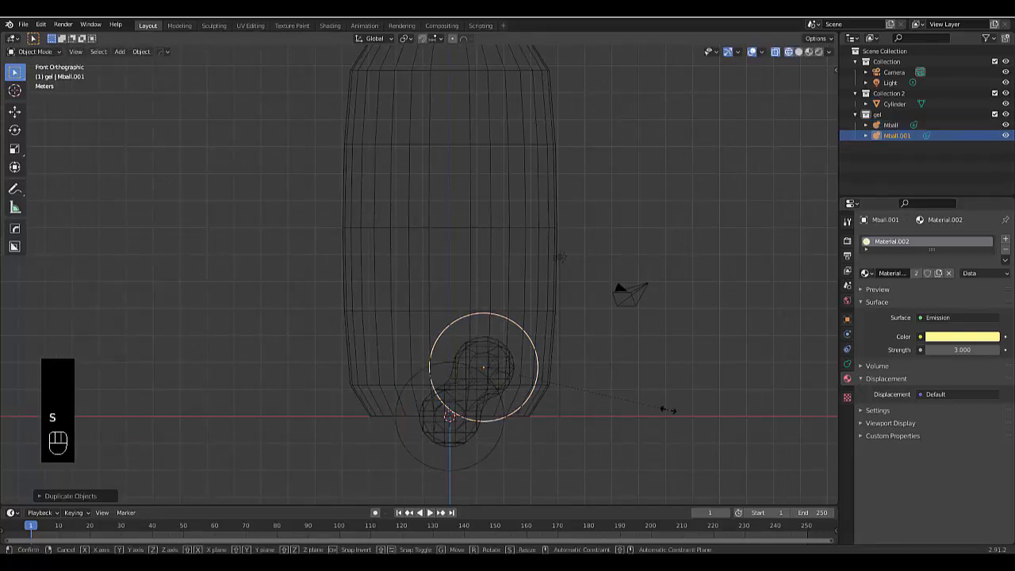
key("x")
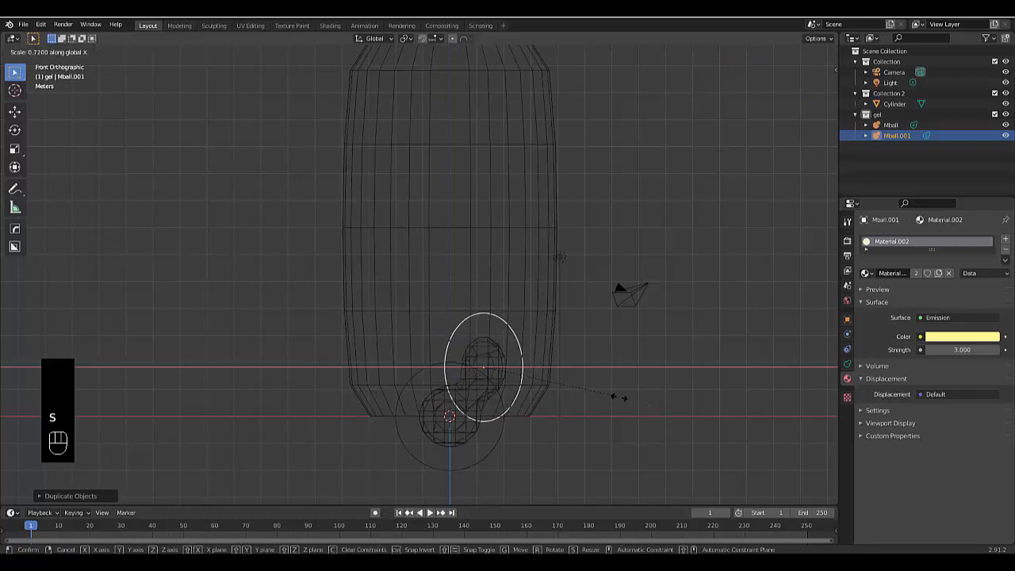
left_click(611, 399)
key("z")
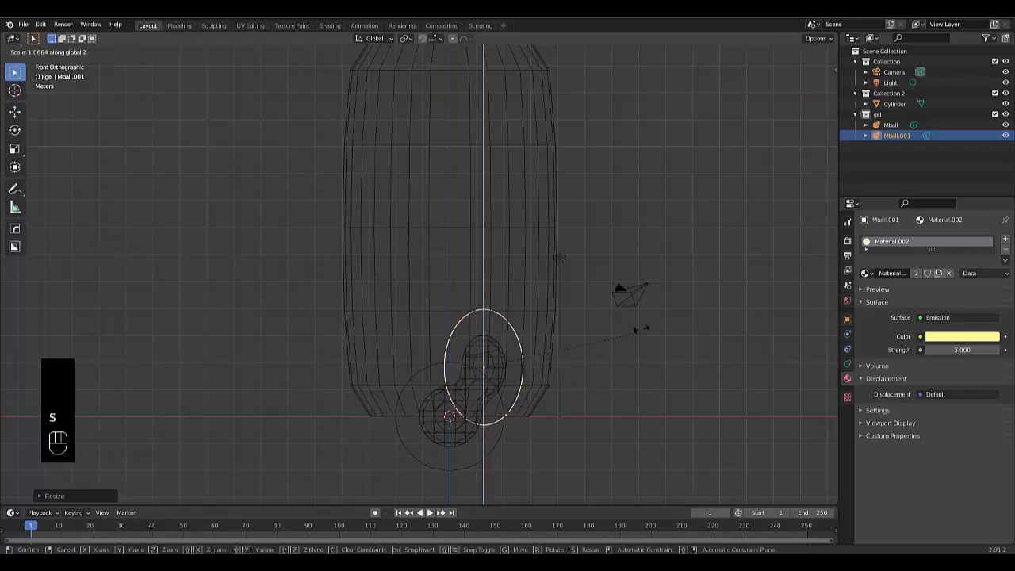
left_click(620, 297)
In front view, duplicate the narrowed metaball just above itself and scale the copy to about 1.75 times its size.
middle_click_drag(533, 321, 549, 343)
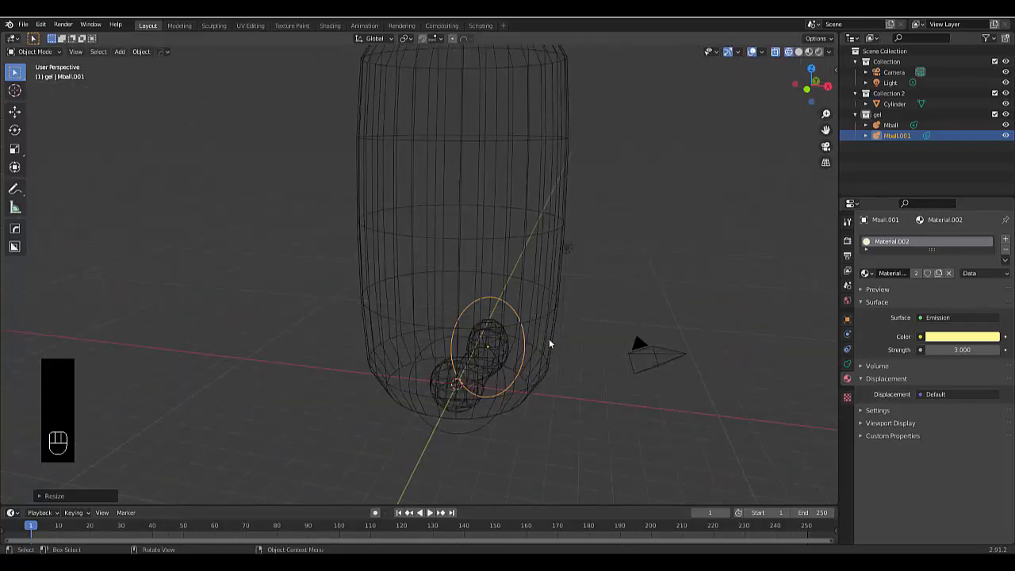
key("KP_1")
key("shift+d")
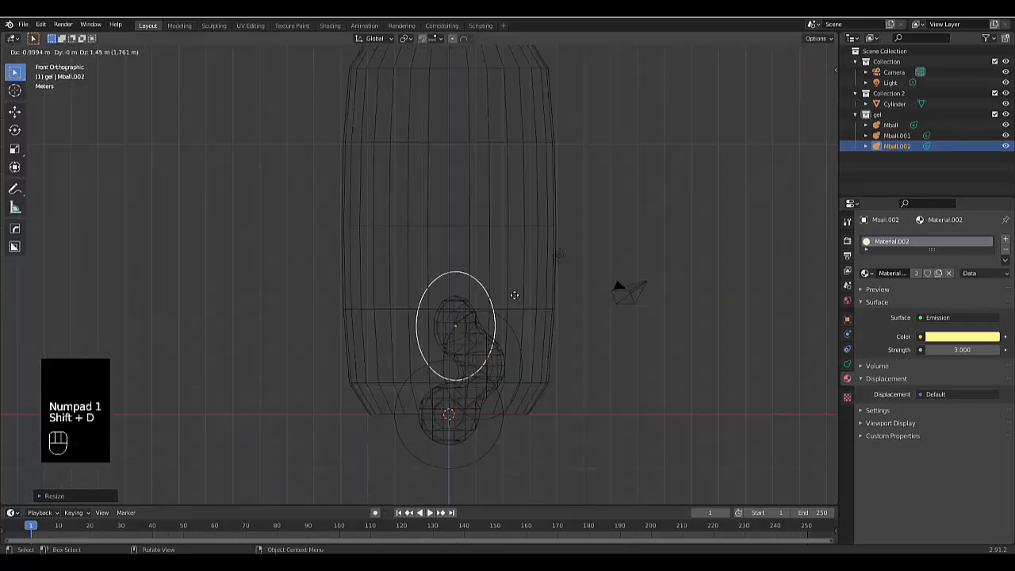
left_click(537, 291)
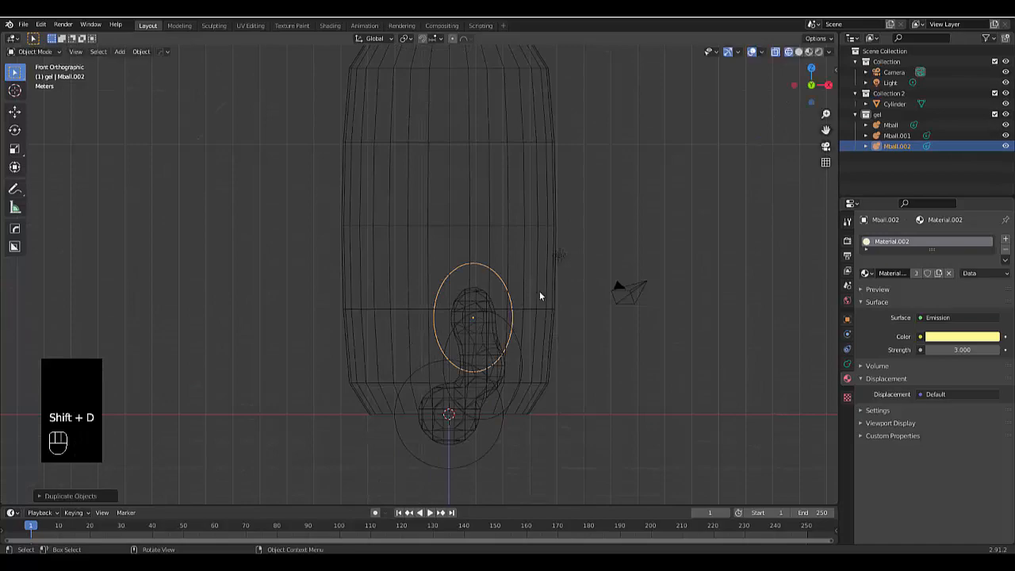
key("s")
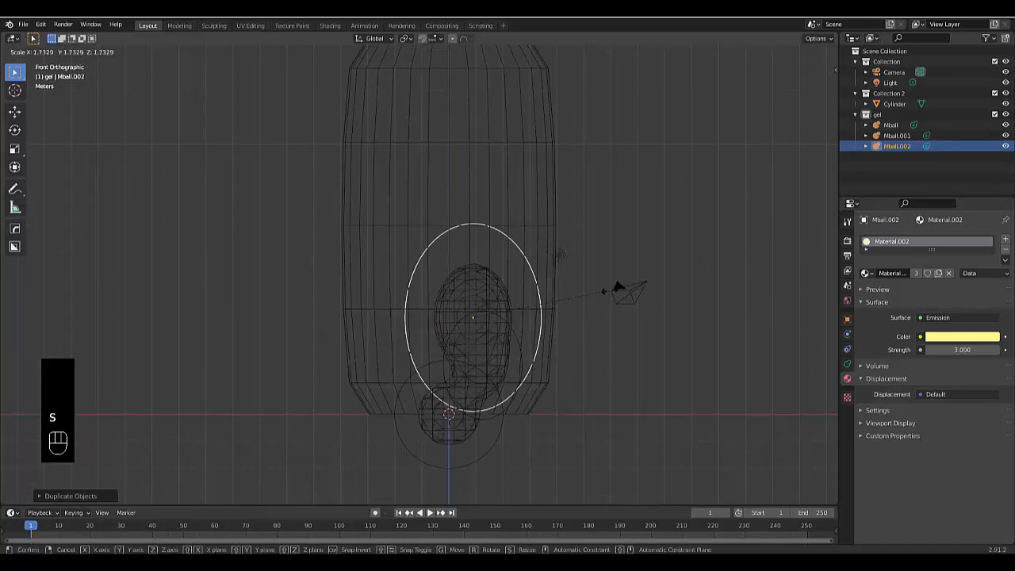
left_click(613, 288)
Duplicate the original base metaball and place the copy straight above it at the cylinder's top edge.
scroll(484, 247, "down", 5)
scroll(473, 372, "up", 4)
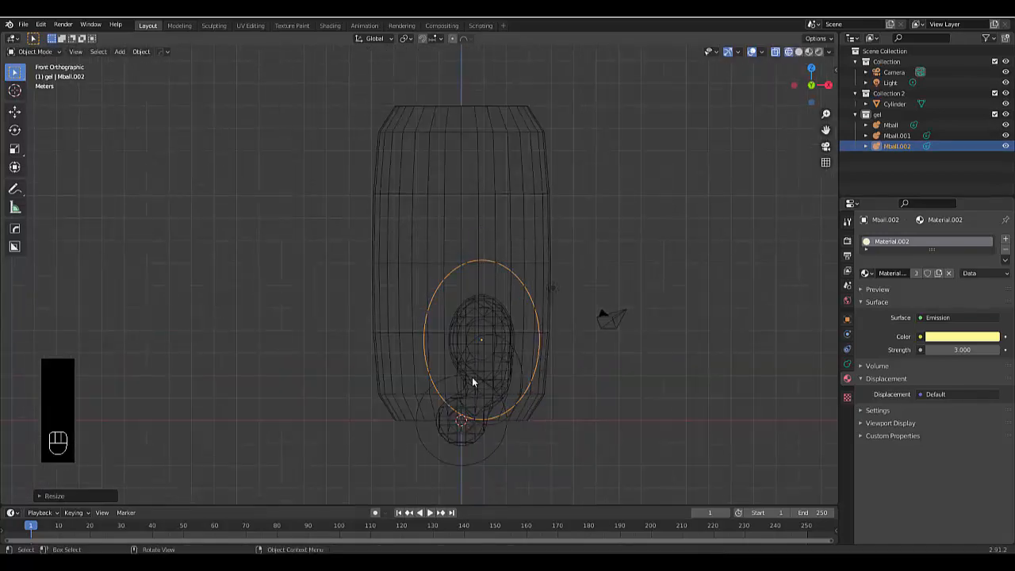
left_click(426, 437)
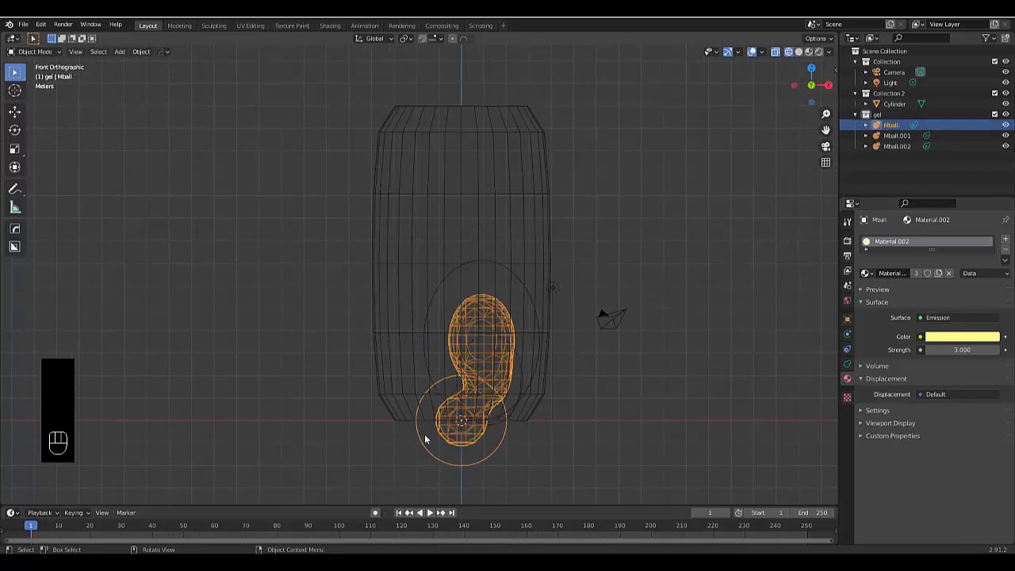
left_click(896, 136)
left_click(895, 146)
left_click(891, 125)
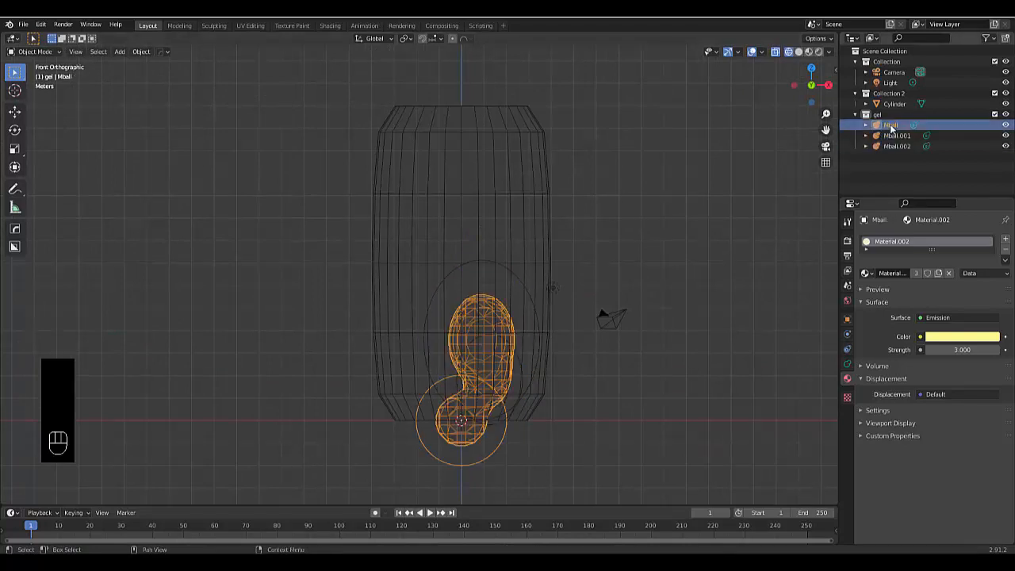
key("shift+d")
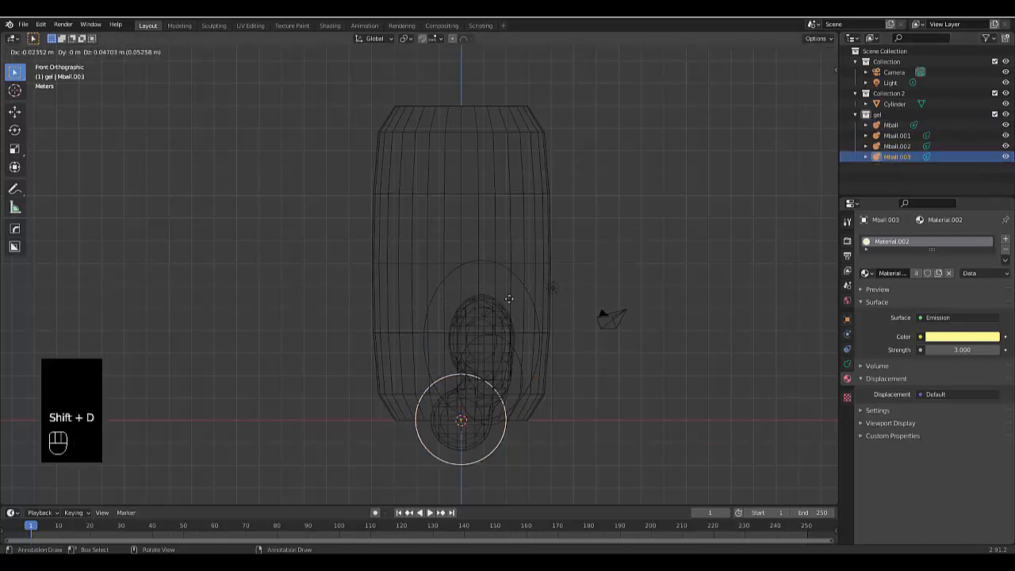
left_click(505, 469)
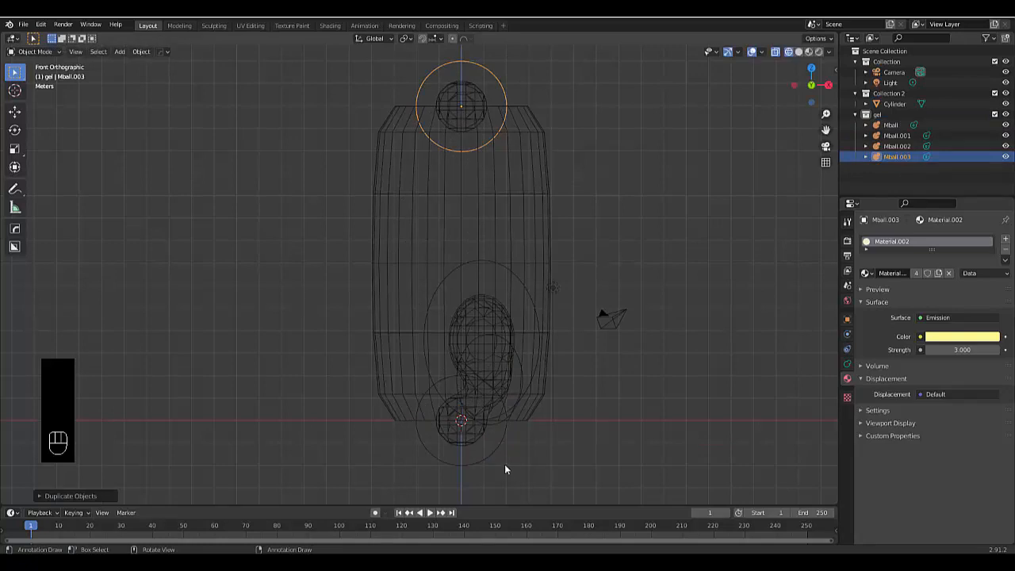
Scale the top metaball to about 1.5 times its size and lower it about 0.4 m.
key("s")
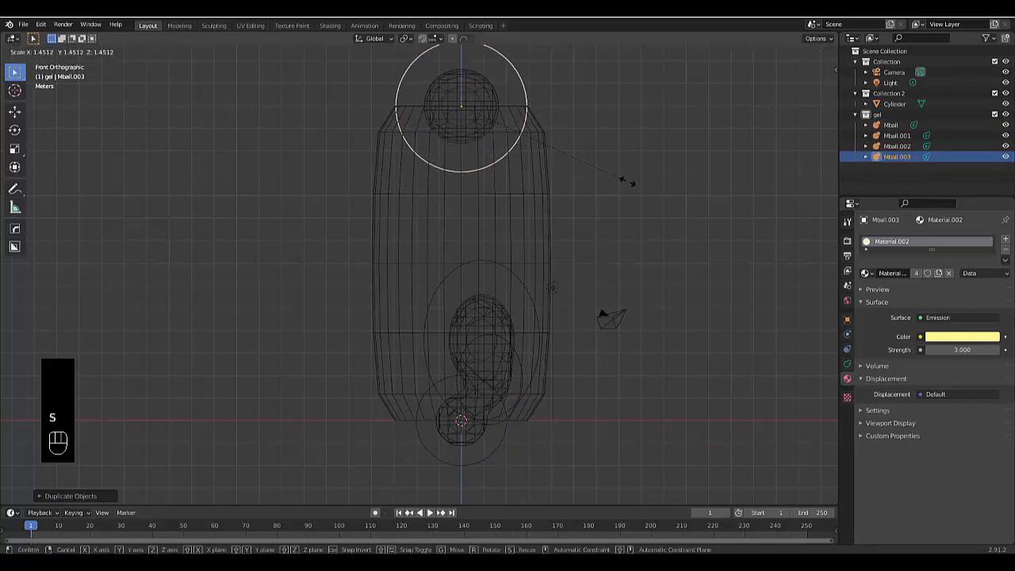
left_click(633, 188)
key("g")
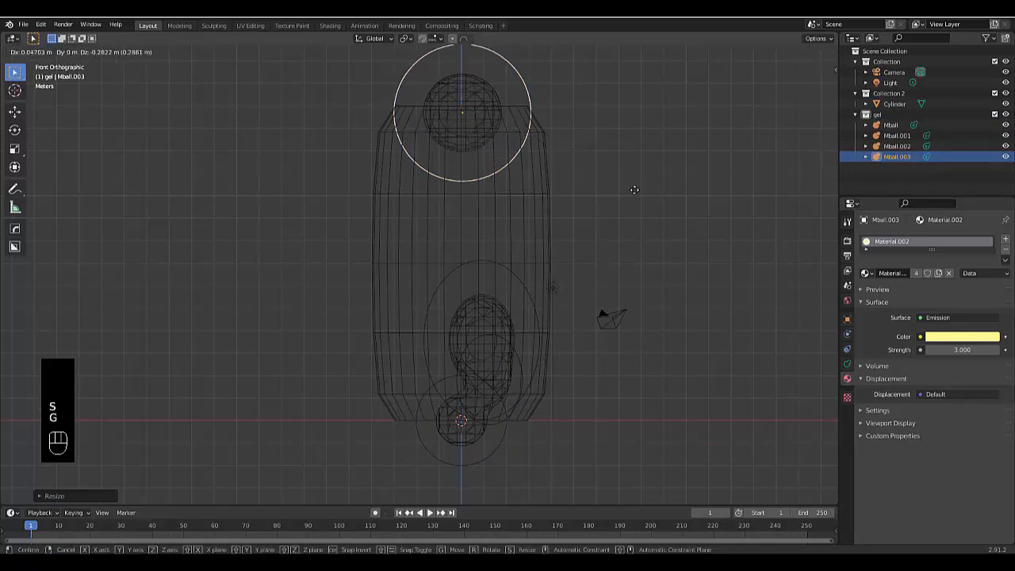
left_click(632, 193)
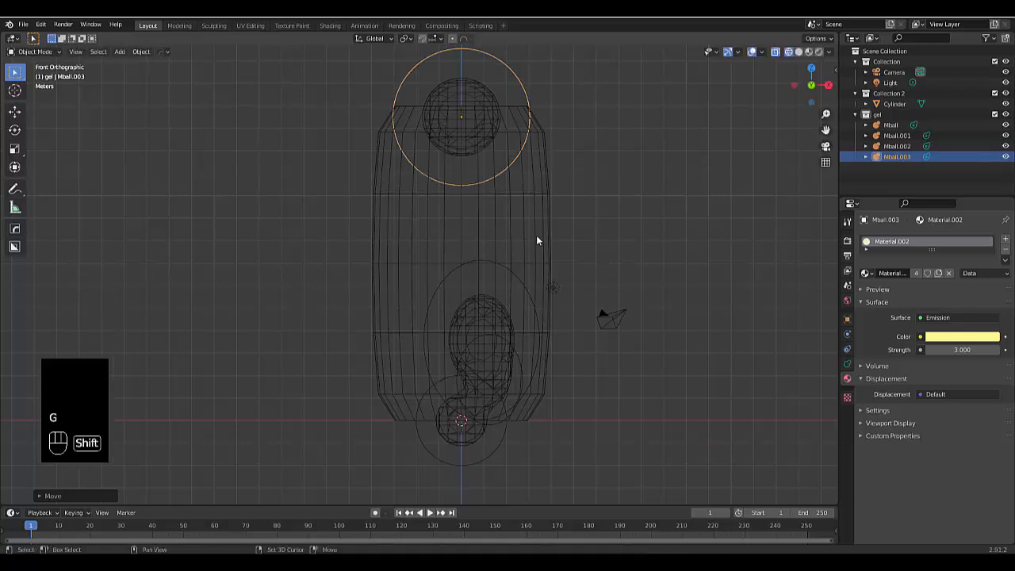
Duplicate the top metaball to the upper-left part of the cylinder and shrink the copy to about half its size.
key("shift+d")
left_click(497, 349)
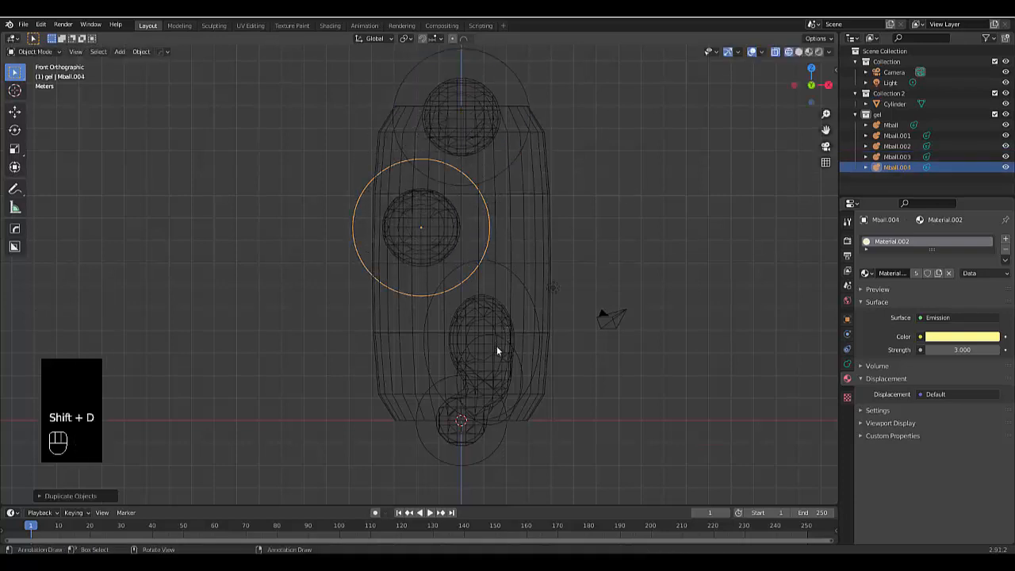
key("s")
left_click(524, 274)
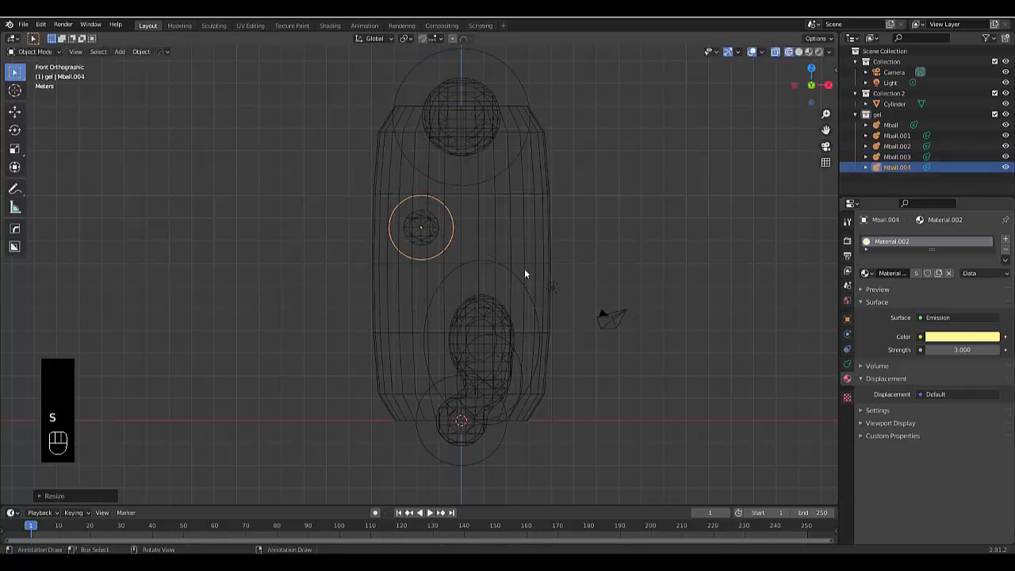
Duplicate the small metaball twice, placing one copy overlapping its right side and the other near the cylinder's lower-left wall.
key("shift+d")
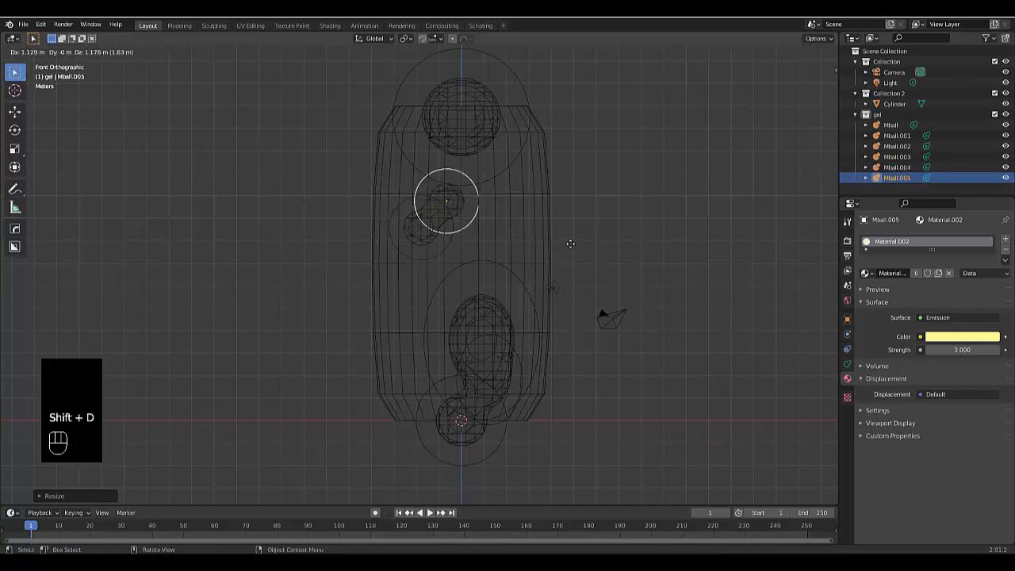
left_click(574, 259)
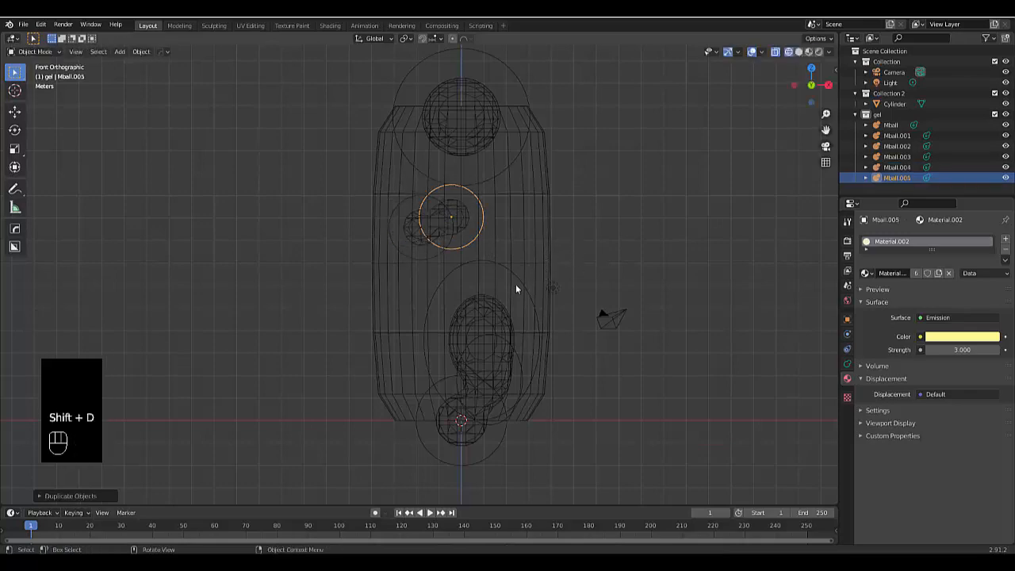
scroll(470, 258, "up", 4)
scroll(470, 257, "down", 3)
scroll(382, 330, "down", 3)
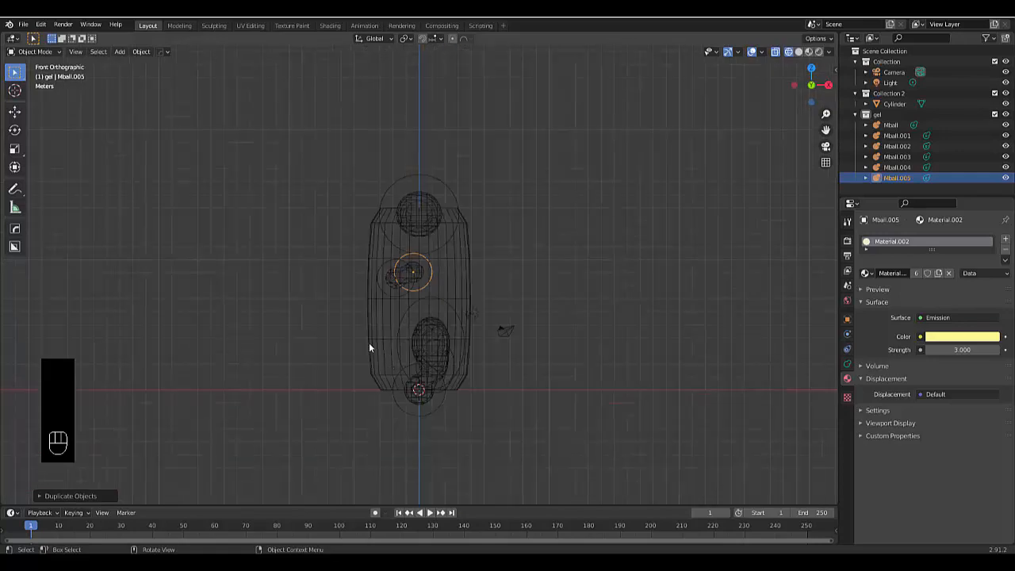
scroll(369, 343, "up", 3)
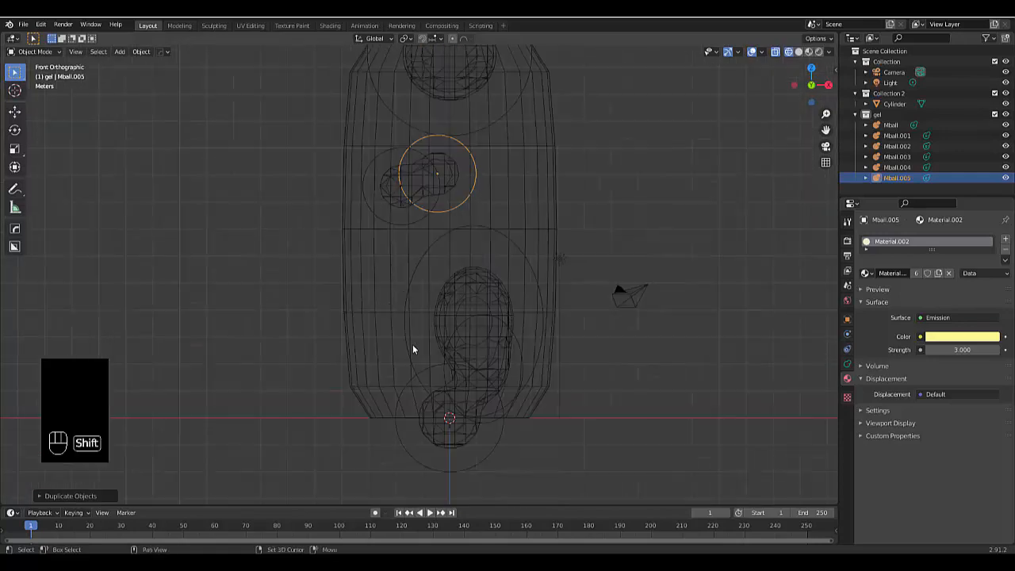
key("shift+d")
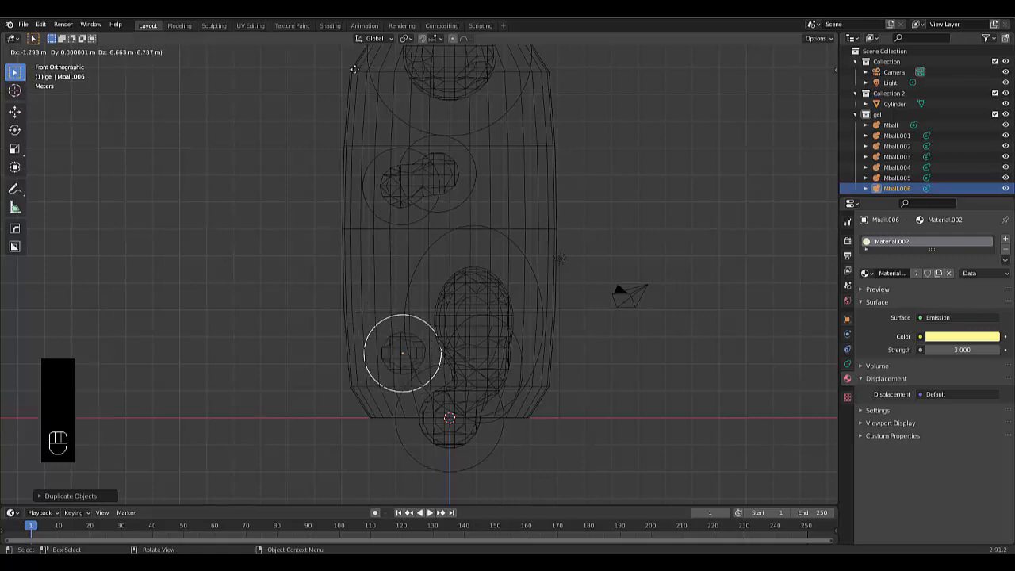
left_click(365, 67)
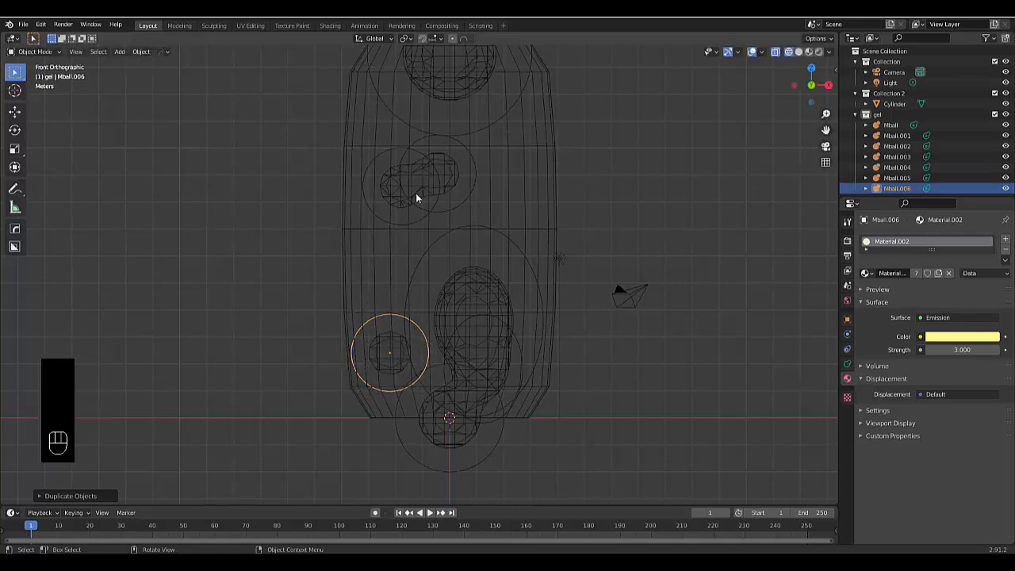
Preview the cylinder and its metaballs in rendered viewport shading.
scroll(377, 253, "down", 4)
scroll(371, 251, "up", 3)
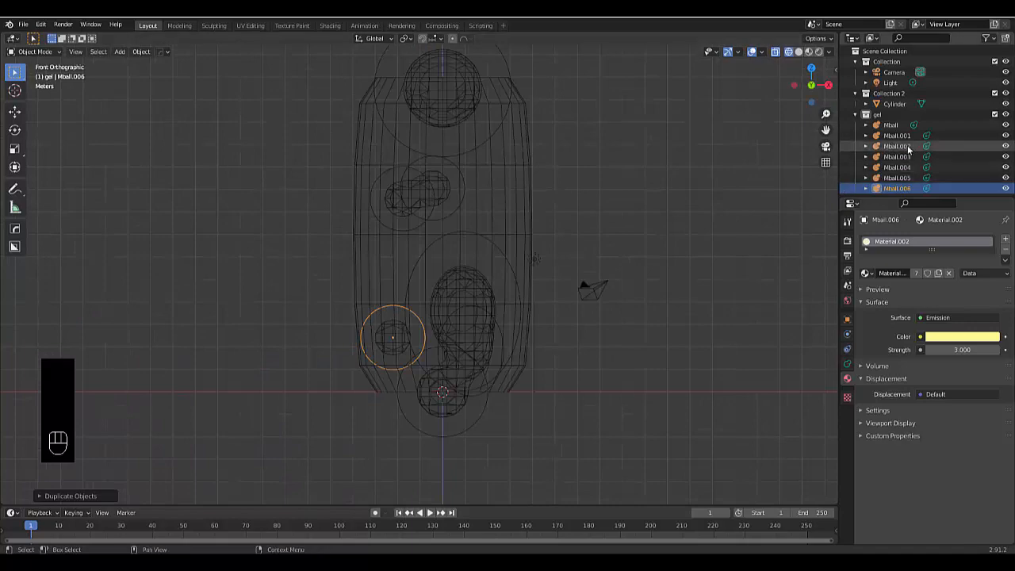
scroll(439, 283, "down", 3)
scroll(452, 263, "up", 2)
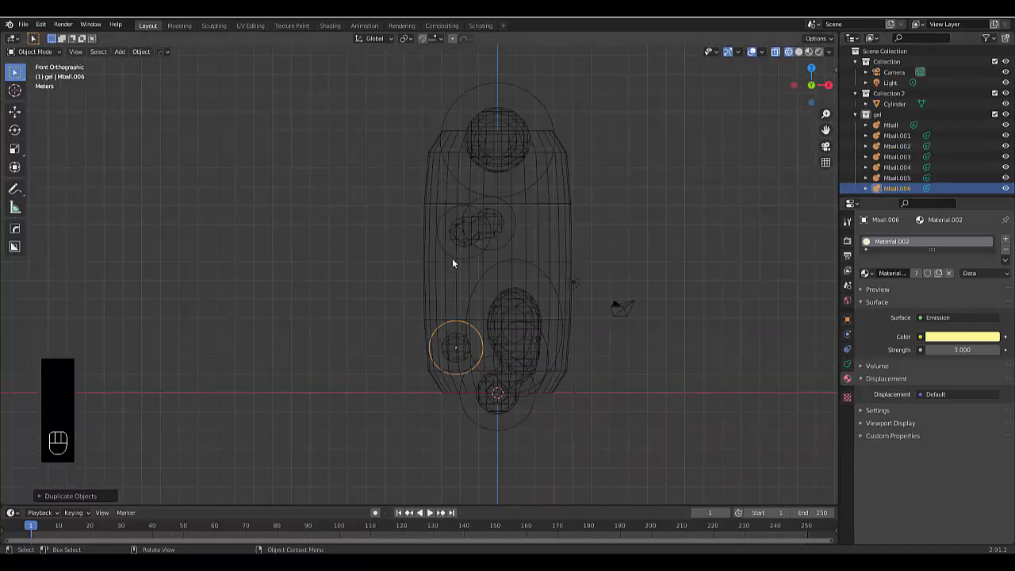
left_click(817, 52)
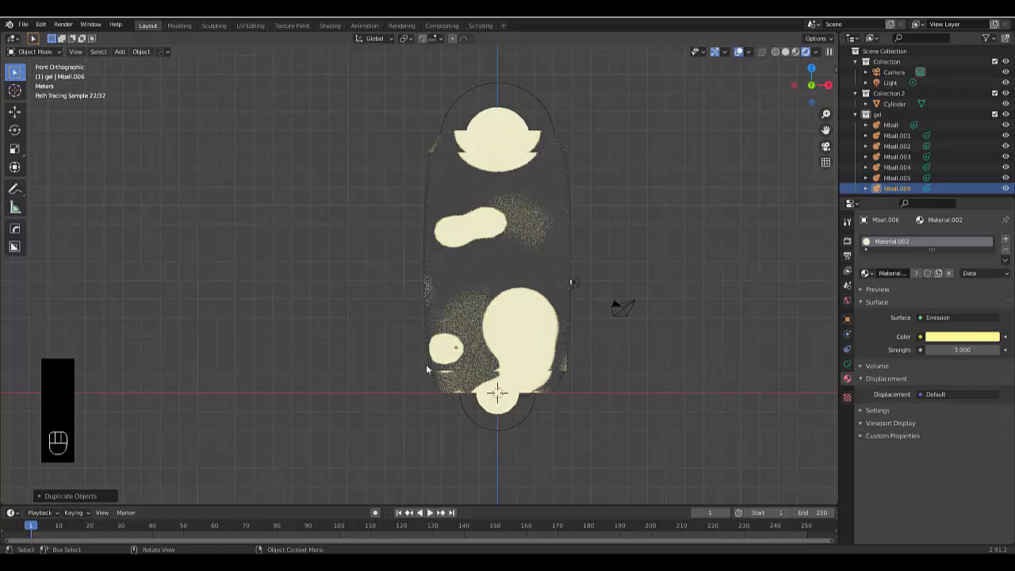
Try red for the metaballs' emission color and settle on a more saturated yellow with saturation about 0.8.
left_click(954, 340)
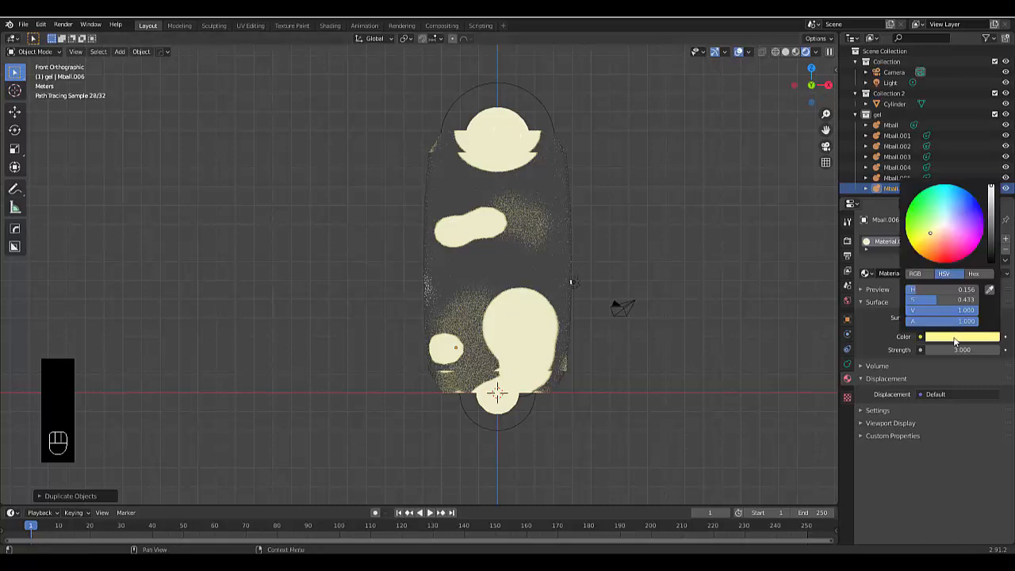
left_click(924, 237)
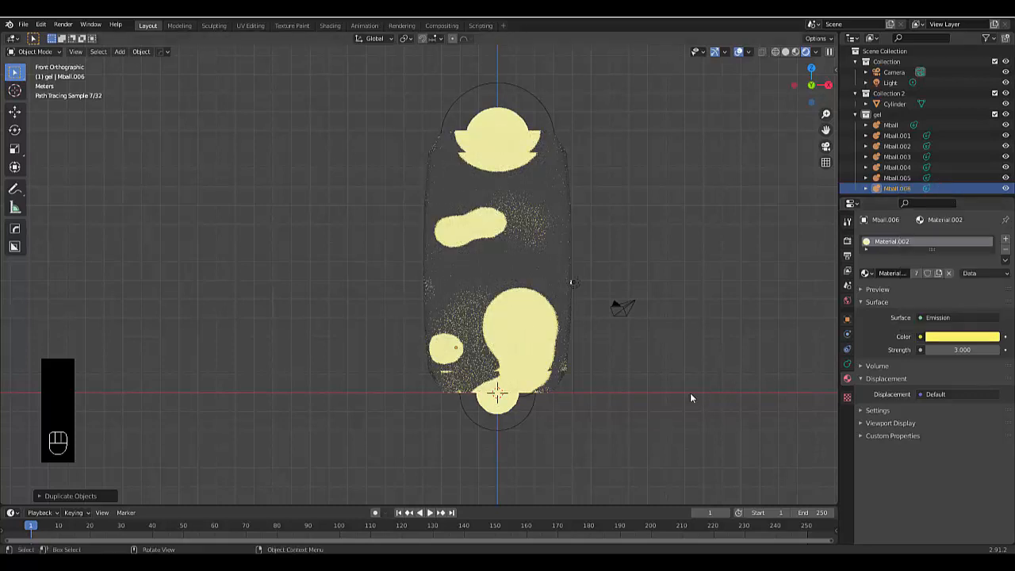
left_click(962, 337)
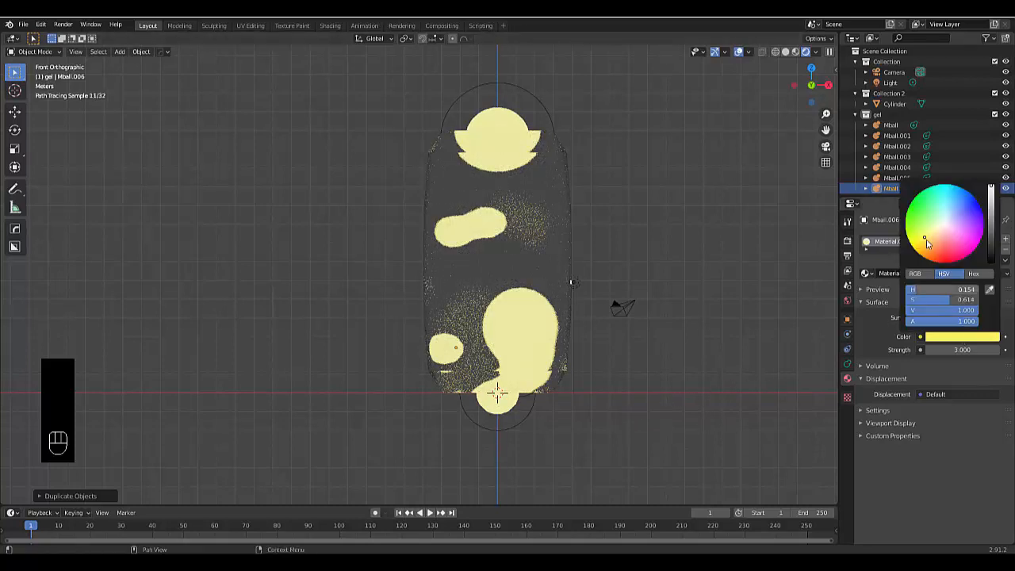
left_click(950, 259)
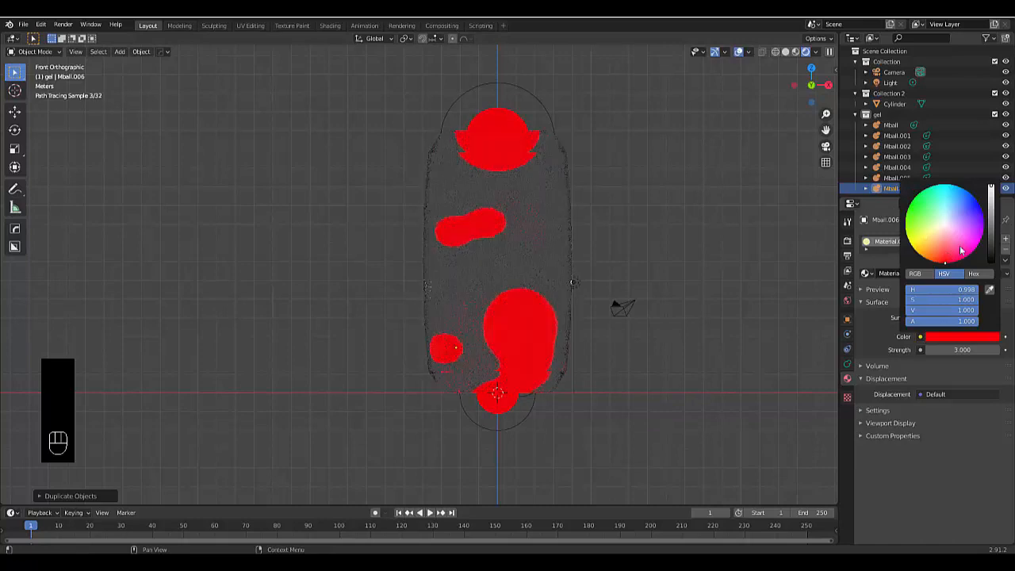
left_click_drag(951, 226, 919, 241)
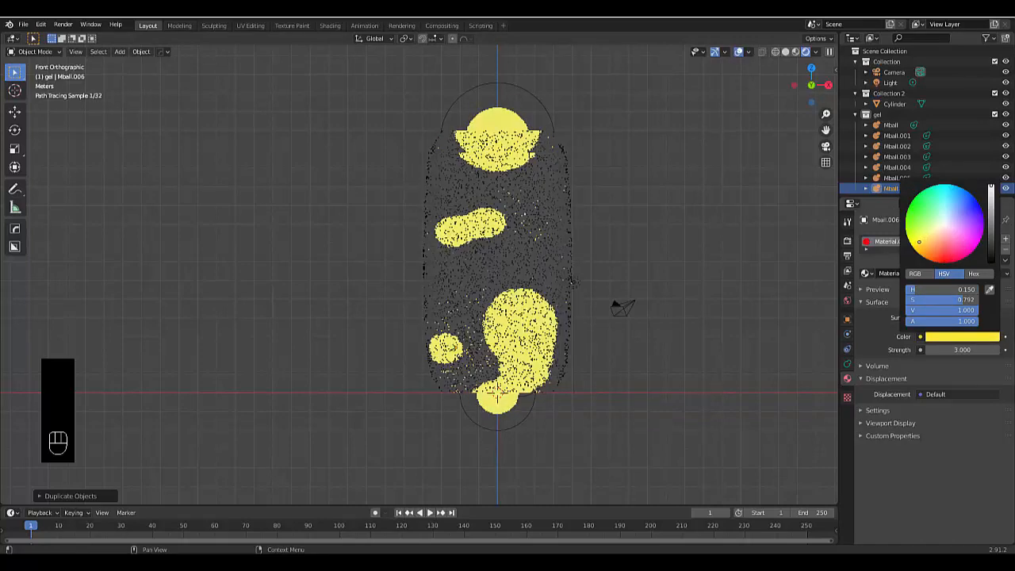
Return the viewport to wireframe shading with the whole cylinder in view.
left_click(775, 51)
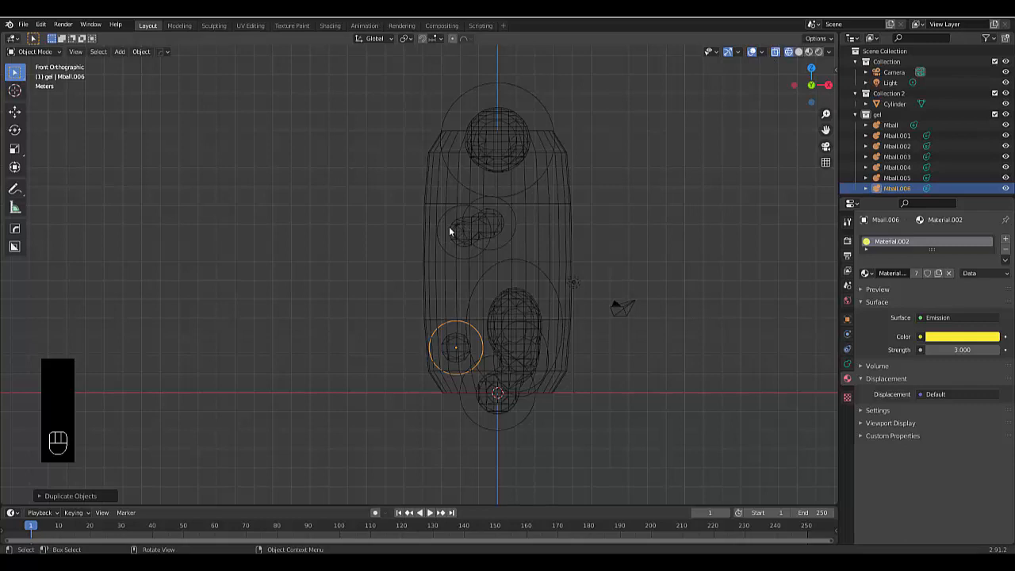
scroll(466, 225, "down", 3)
scroll(452, 161, "up", 2)
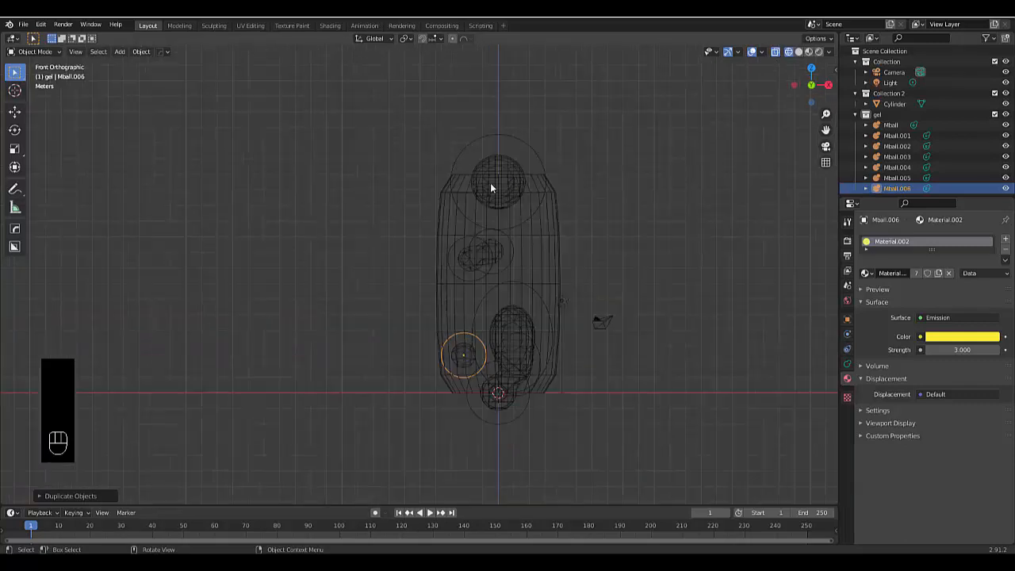
Select all the metaballs in the gel collection and insert a keyframe for them at frame 1.
left_click(898, 126, "shift")
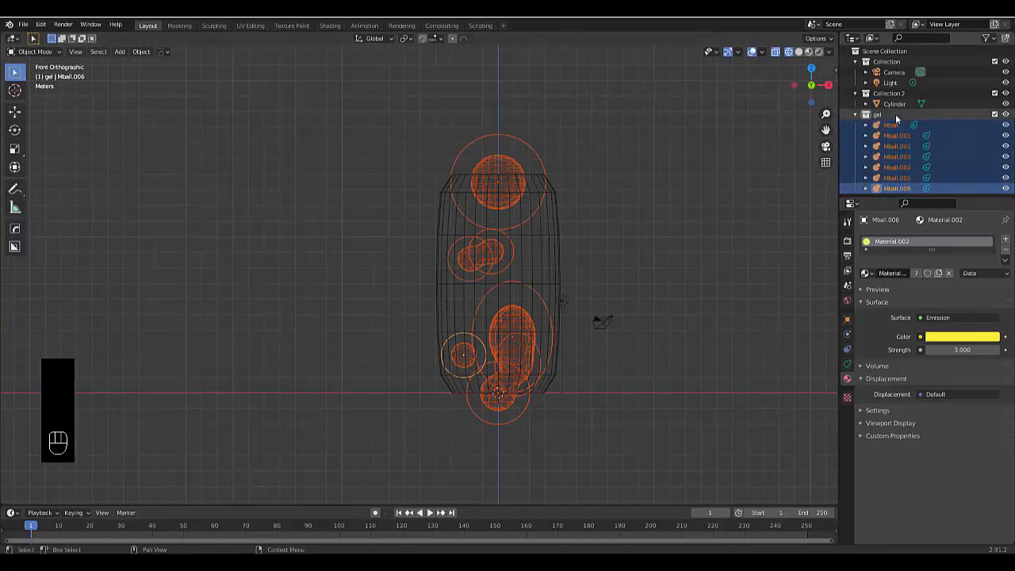
scroll(896, 118, "down", 1)
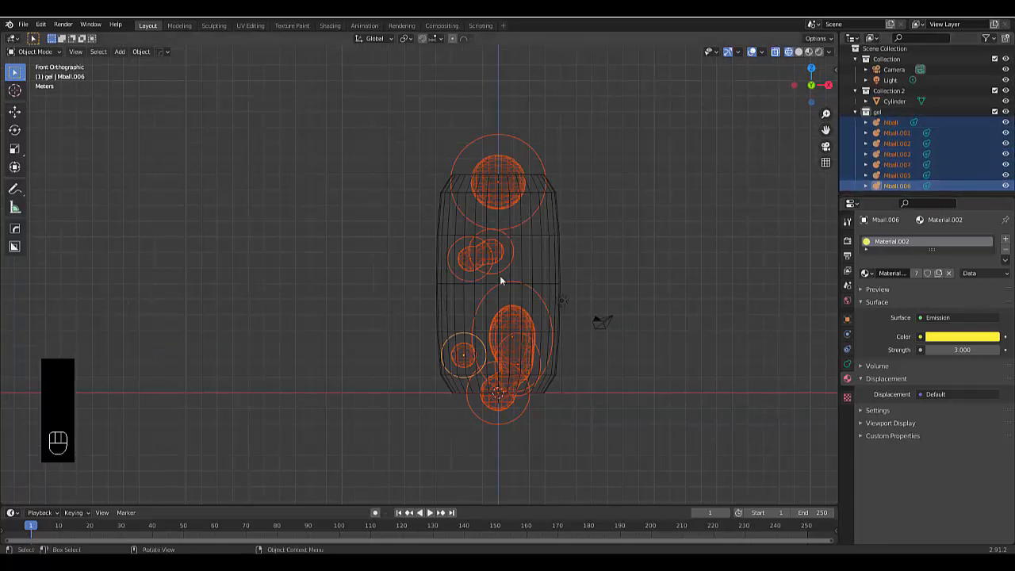
key("ctrl+l")
left_click(219, 312)
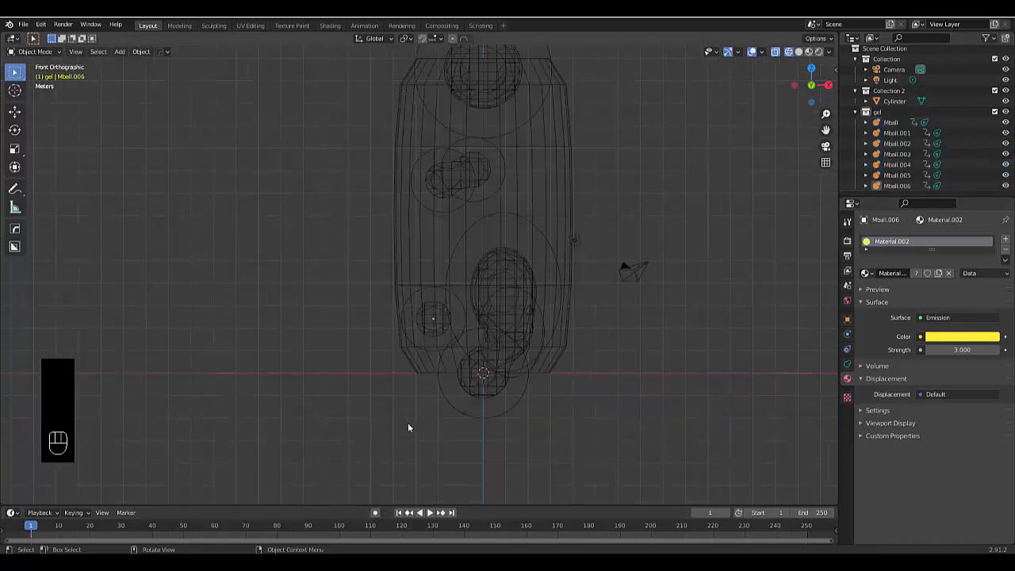
Duplicate the glass cylinder's bottom face in place and separate the copy into its own object.
left_click(428, 372)
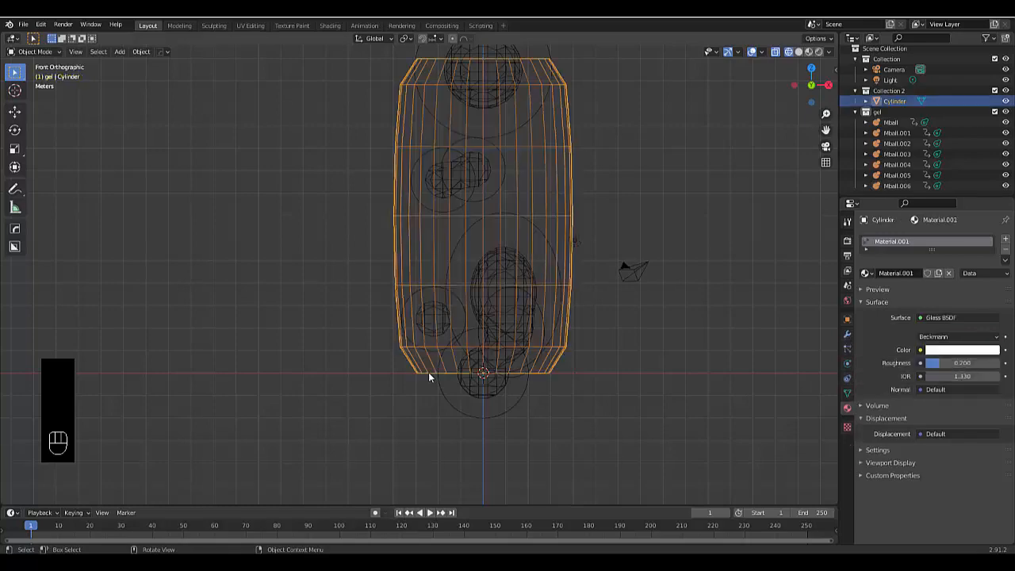
key("Tab")
middle_click_drag(428, 379, 460, 358)
left_click(426, 301, "alt")
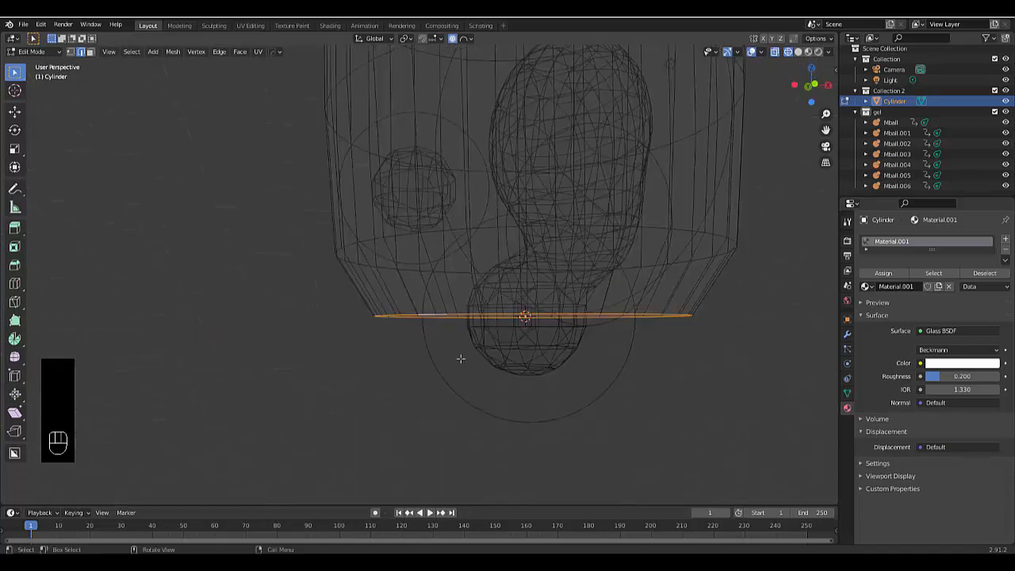
key("KP_7")
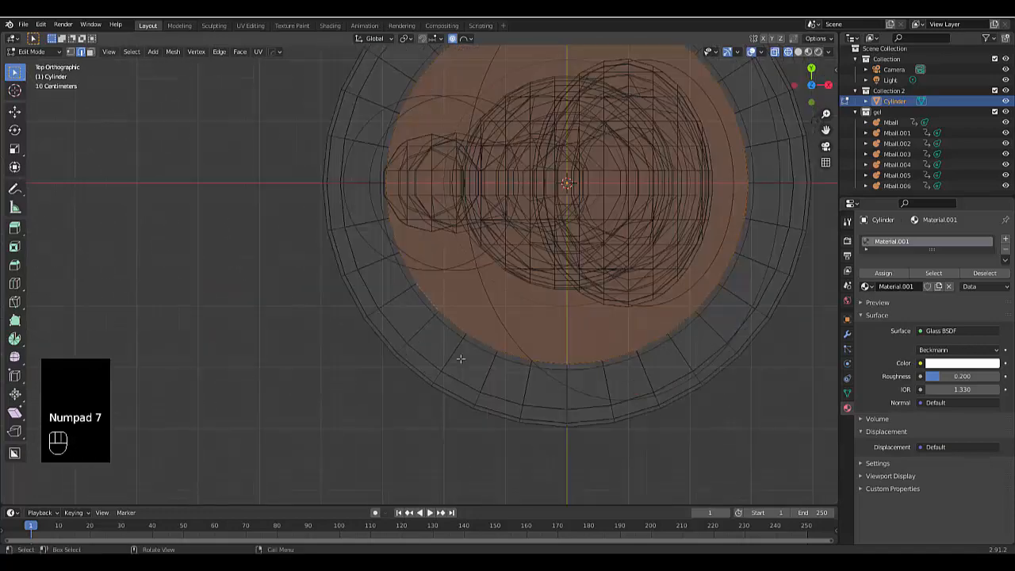
key("KP_1")
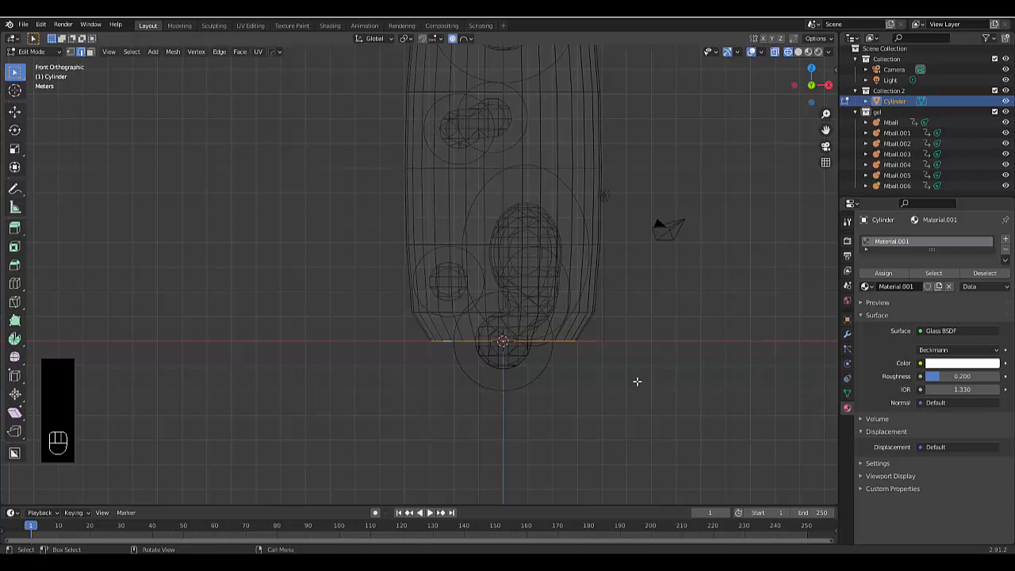
key("shift+d")
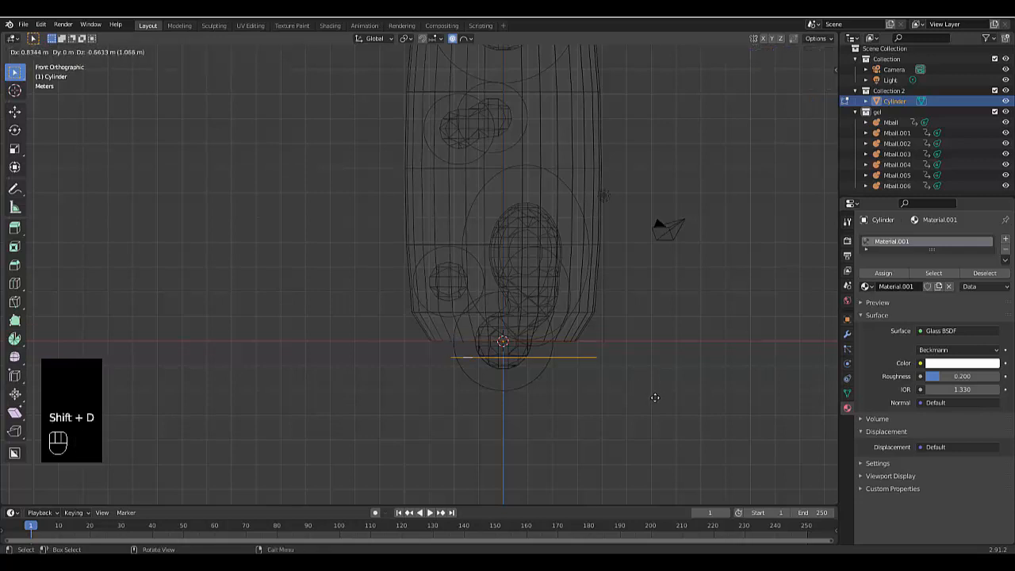
right_click(653, 398)
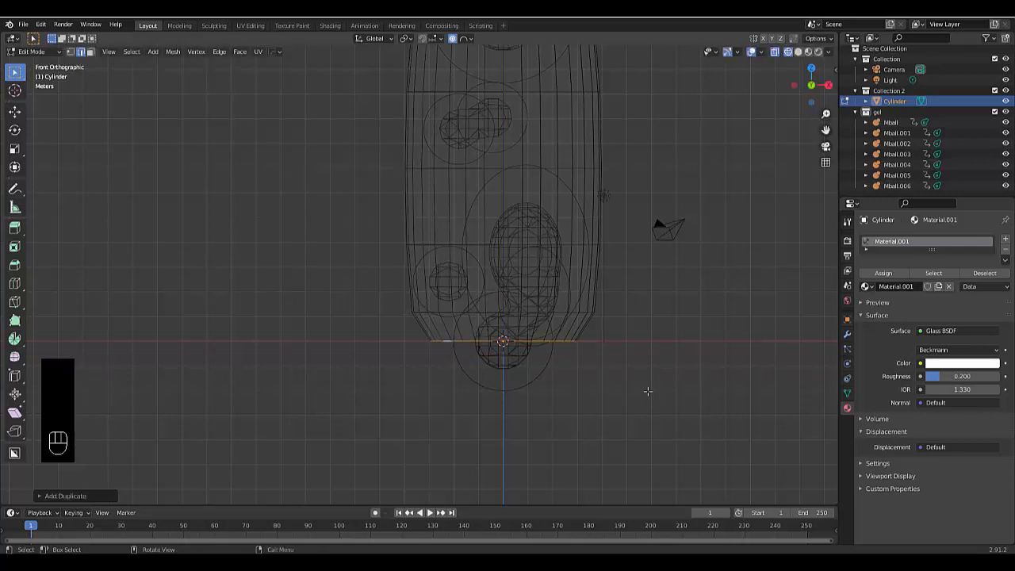
right_click(635, 375)
mouse_move(636, 375)
left_click(682, 376)
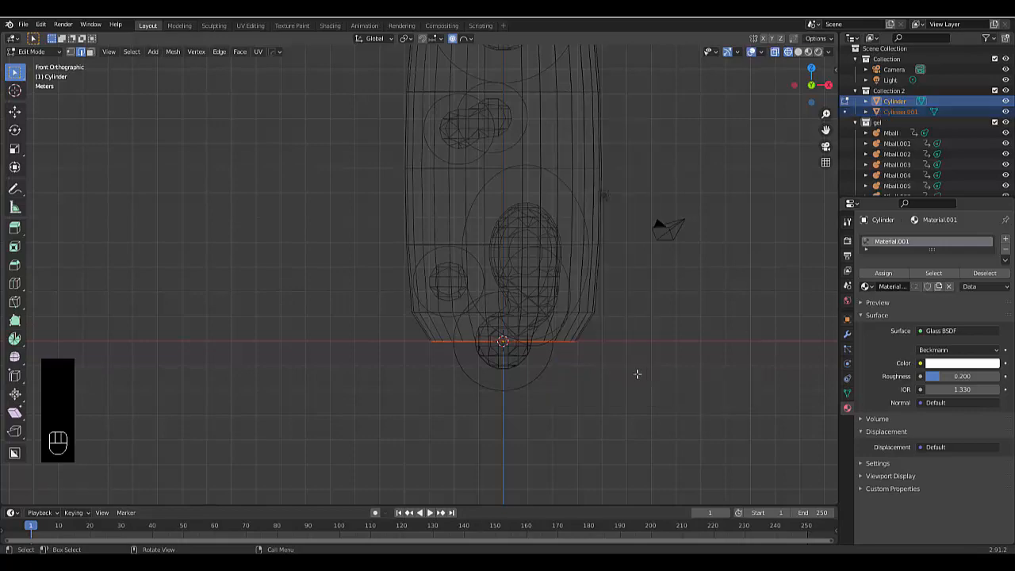
key("Tab")
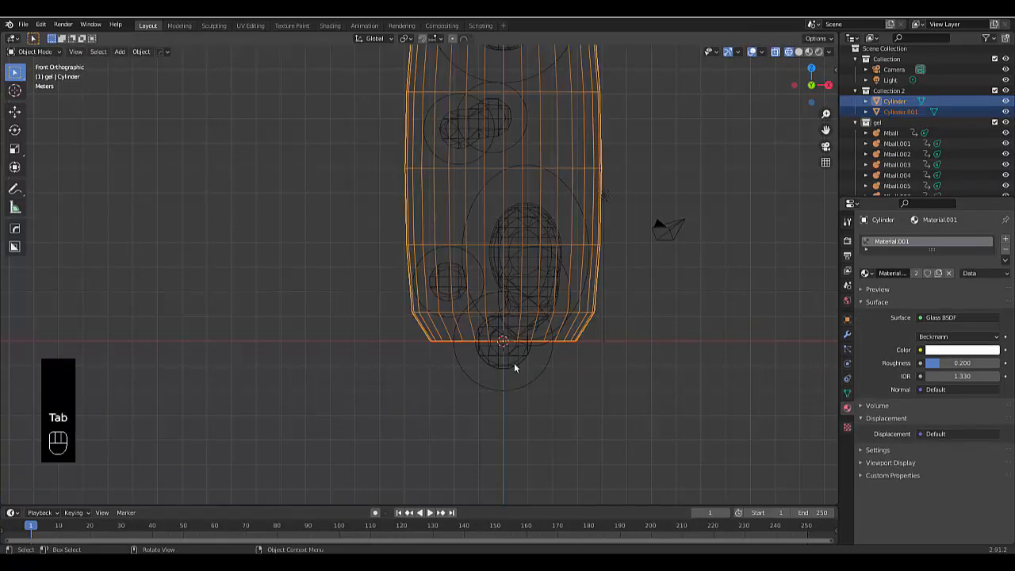
Rename the separated disc object as bottom.
scroll(513, 365, "up", 3)
left_click(884, 112)
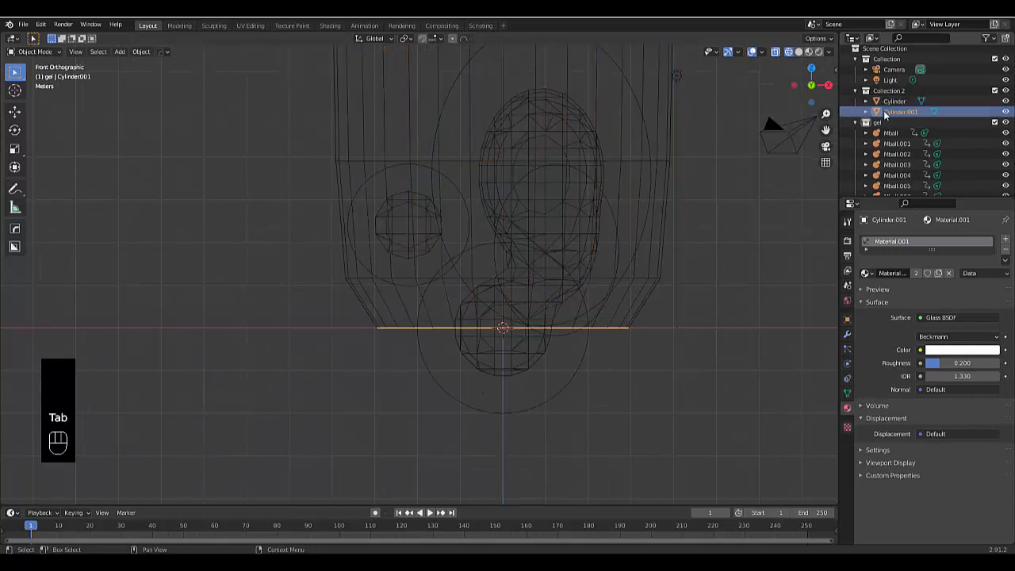
double_click(894, 113)
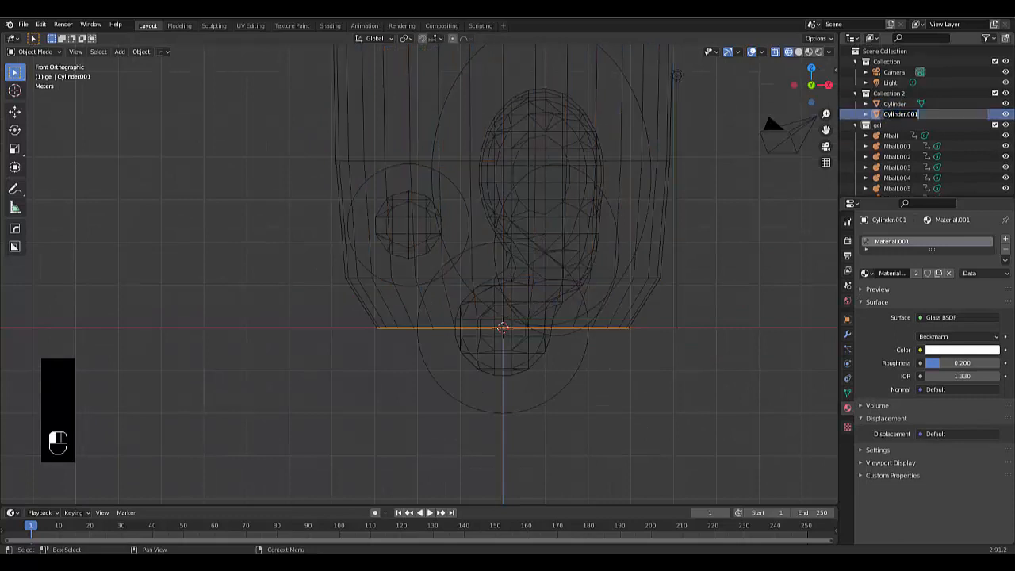
type("cott")
key("Return")
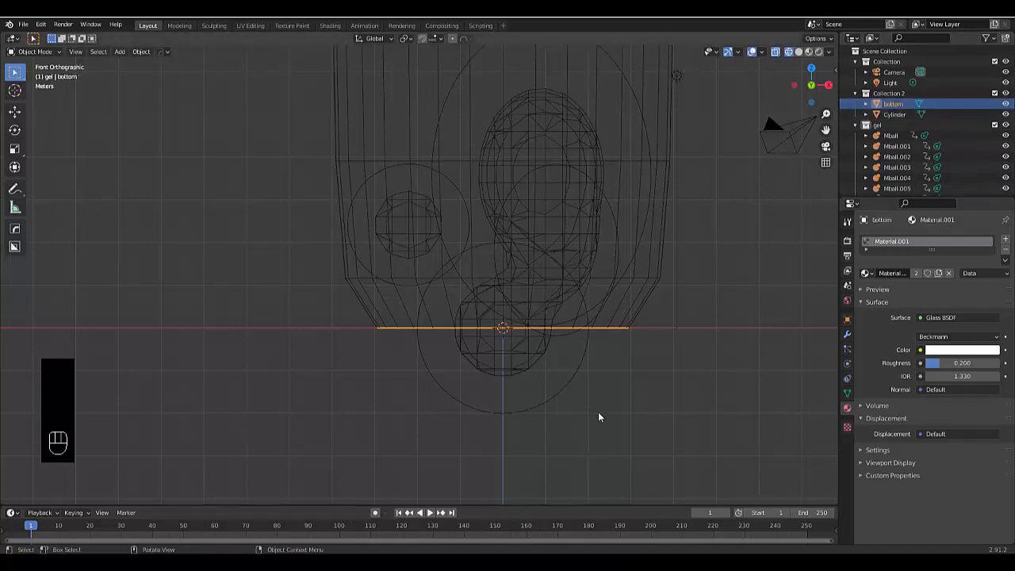
Extrude the face of the bottom disc downward by about 0.19 m.
scroll(598, 417, "up", 2)
key("Tab")
middle_click_drag(512, 367, 483, 335)
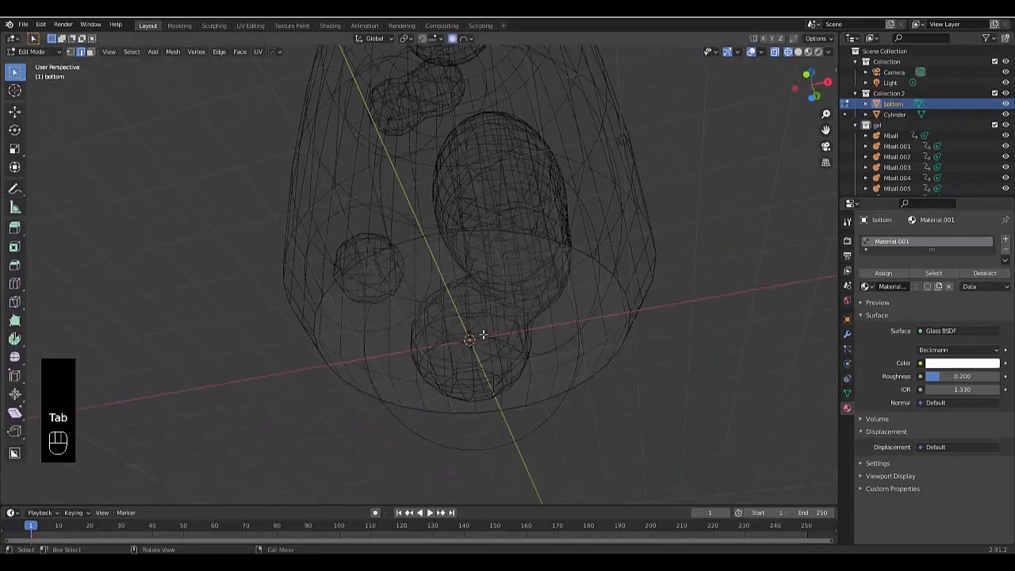
key("3")
left_click_drag(444, 306, 504, 371)
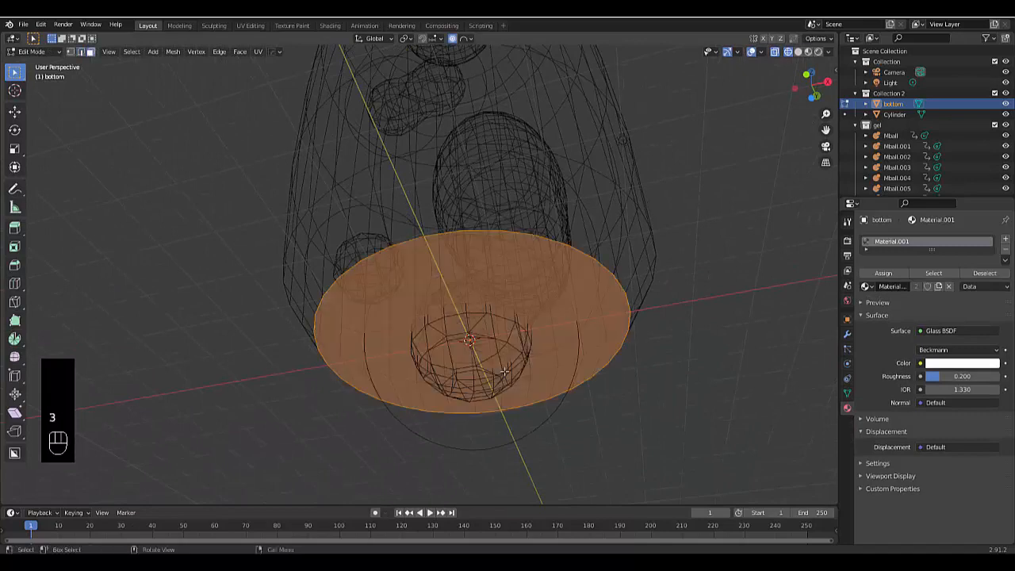
key("KP_1")
key("e")
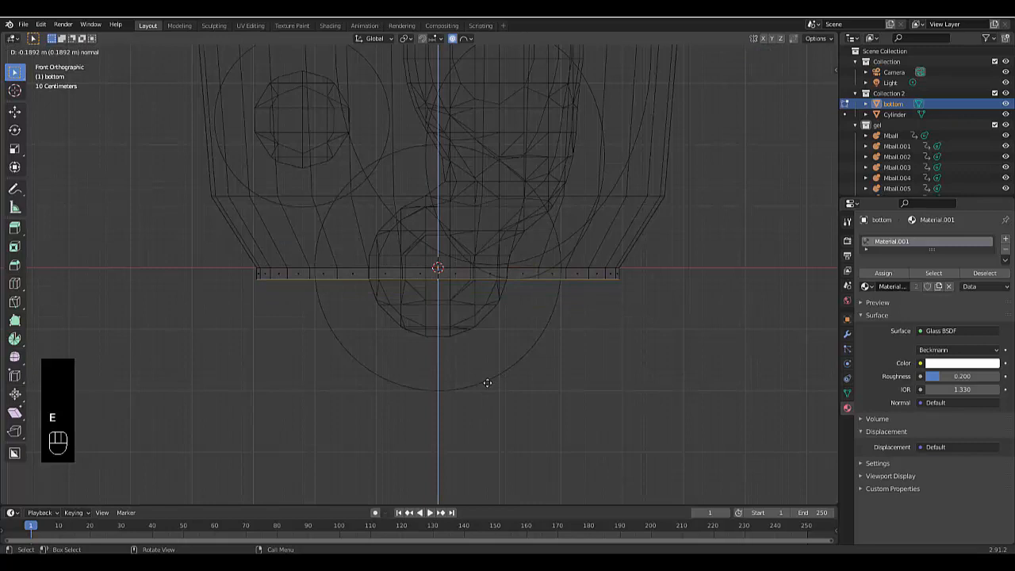
left_click(487, 383)
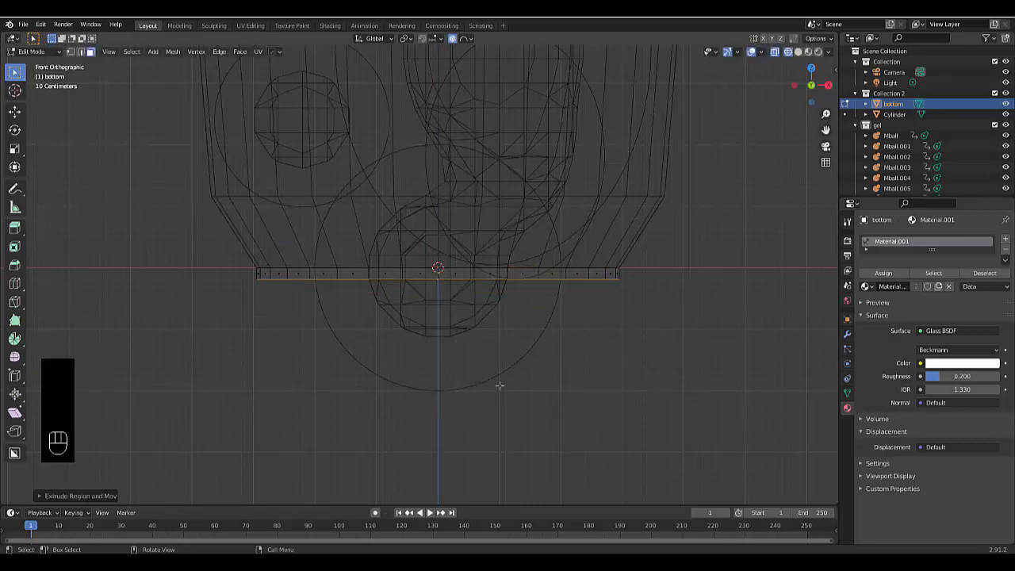
Extrude the underside face outward at about 1.15 scale and extrude it downward to form a wider collar.
key("e")
key("s")
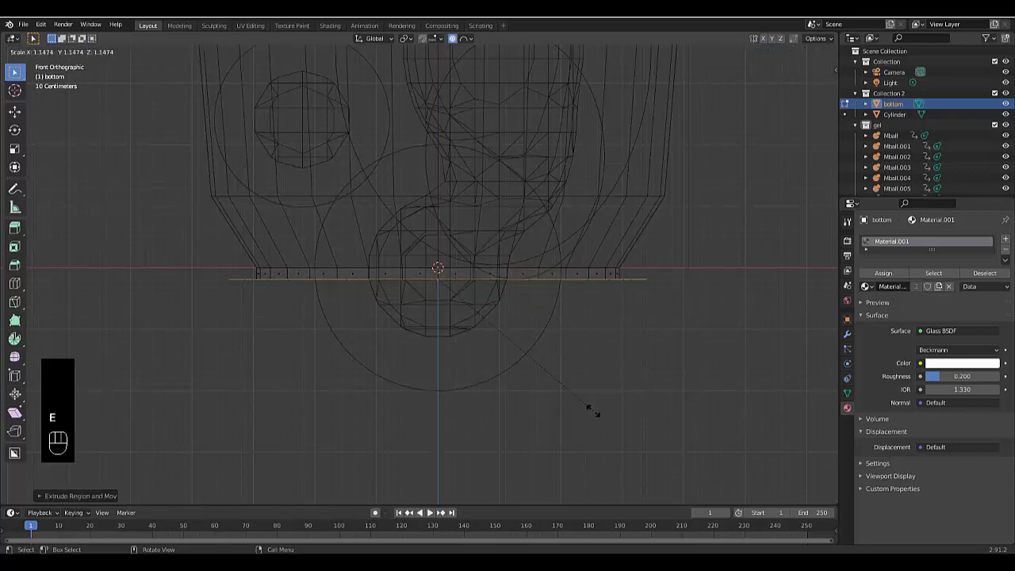
left_click(594, 411)
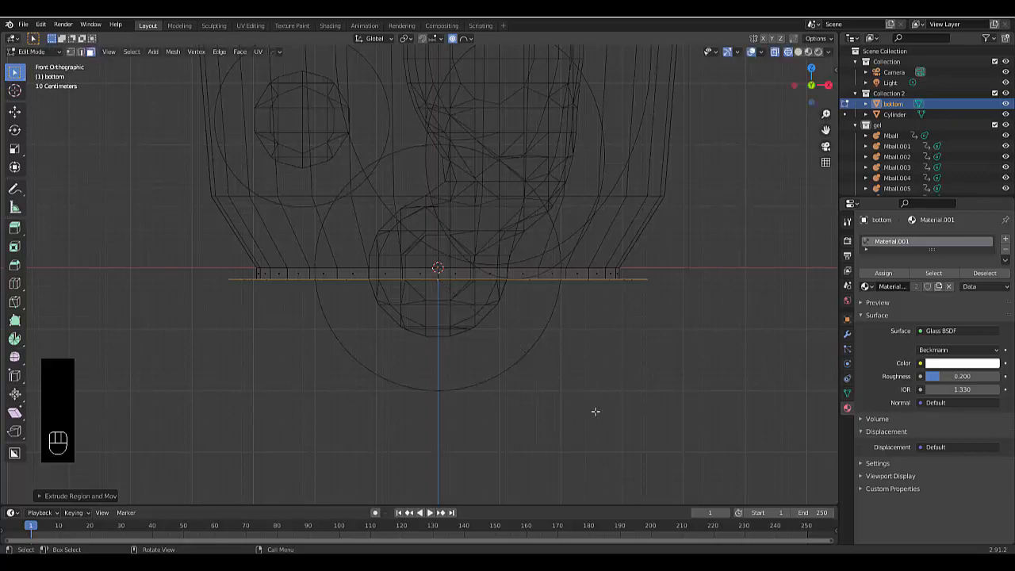
key("e")
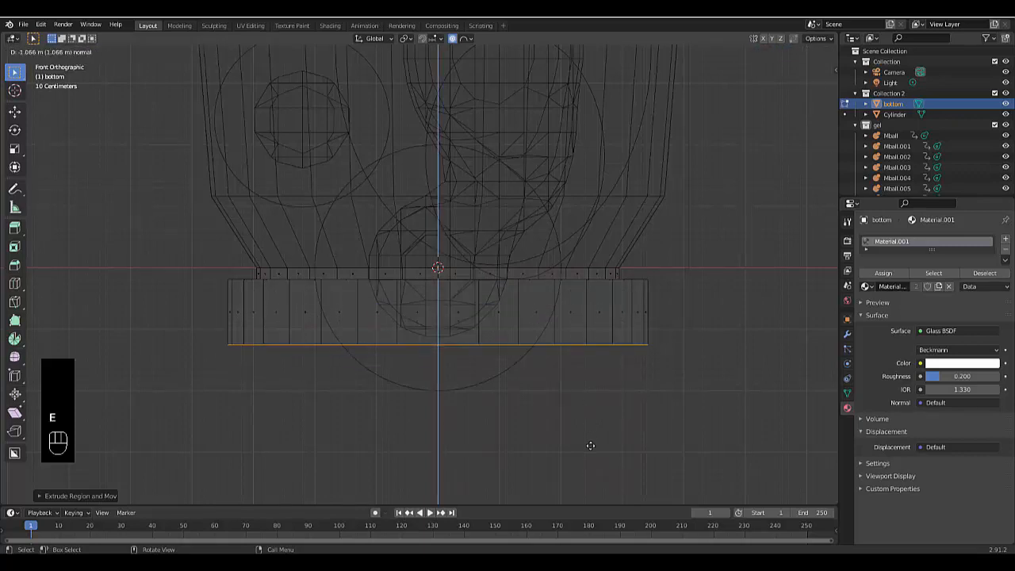
left_click(590, 436)
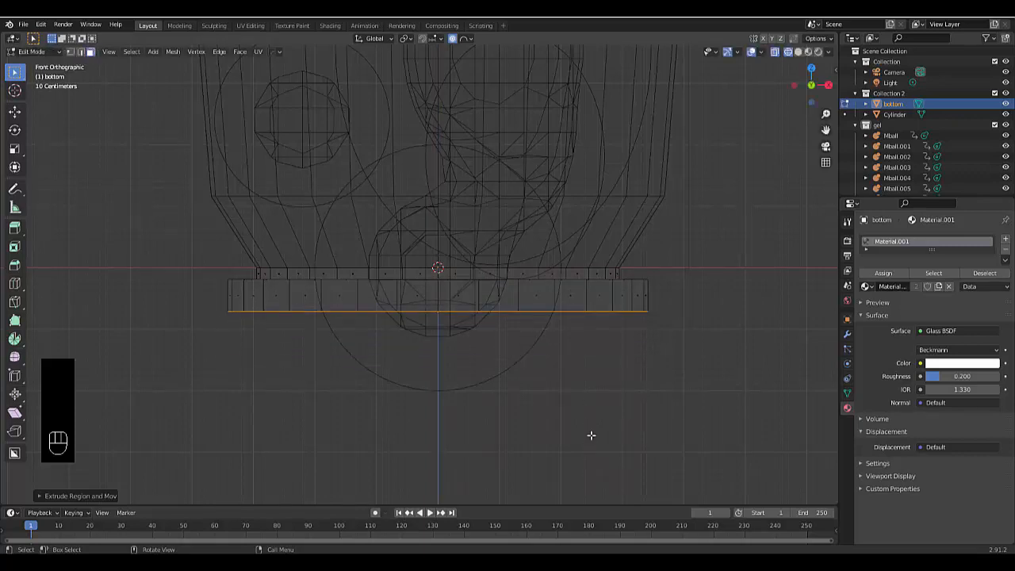
Widen the collar's underside with an extrusion scaled about 1.09 and extrude it far downward as the lamp's tall base.
key("e")
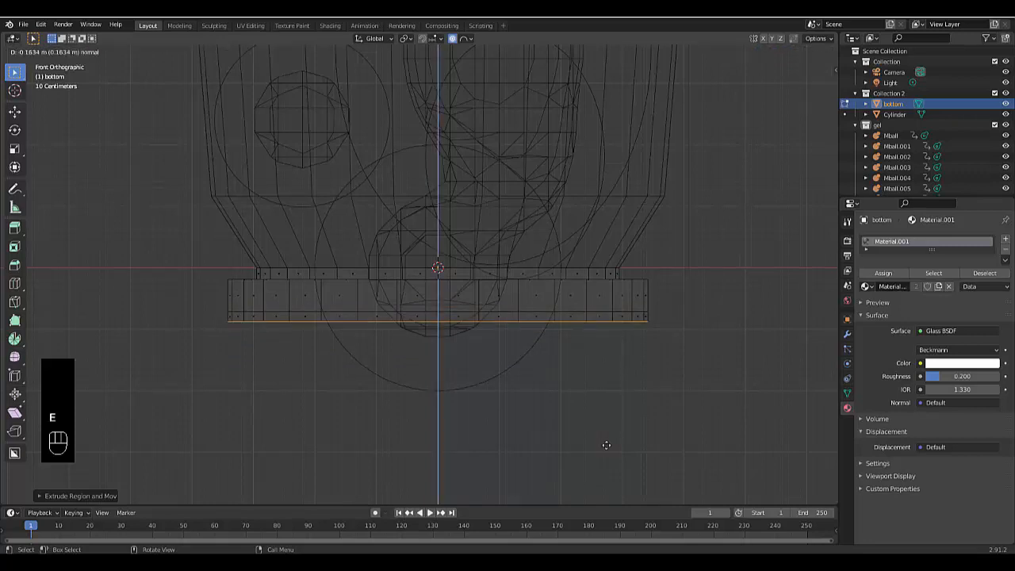
right_click(606, 445)
key("s")
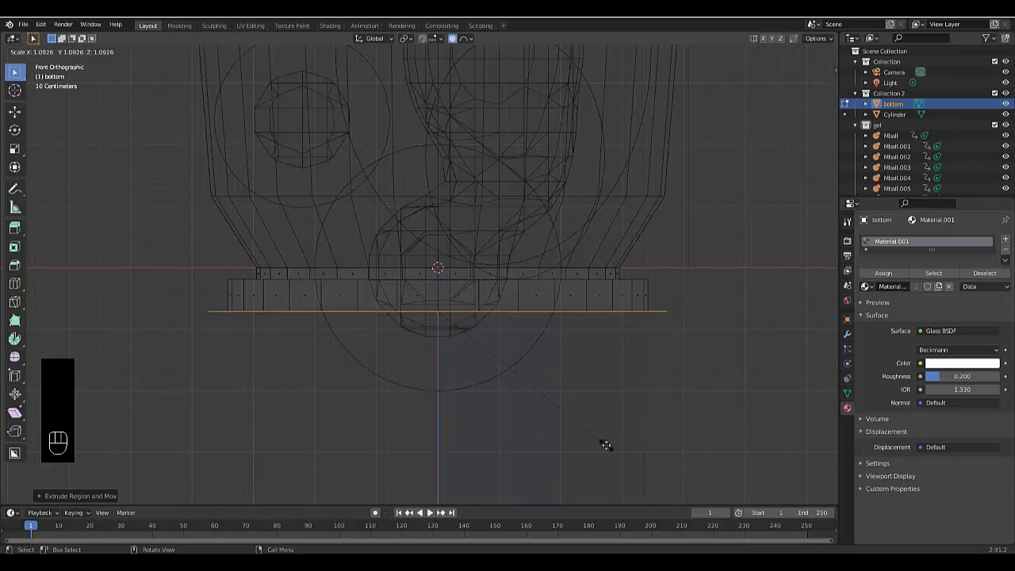
left_click(605, 444)
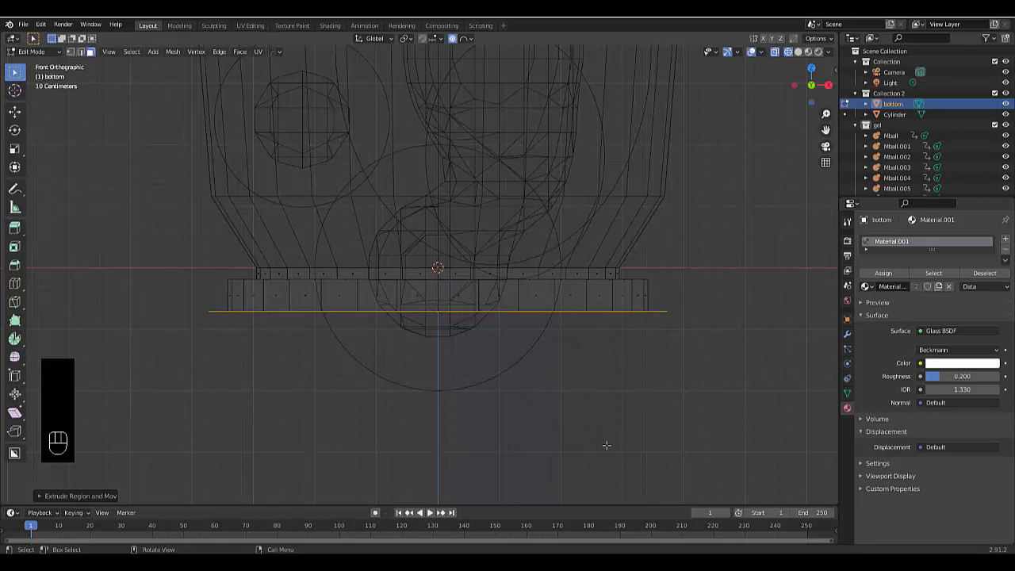
key("e")
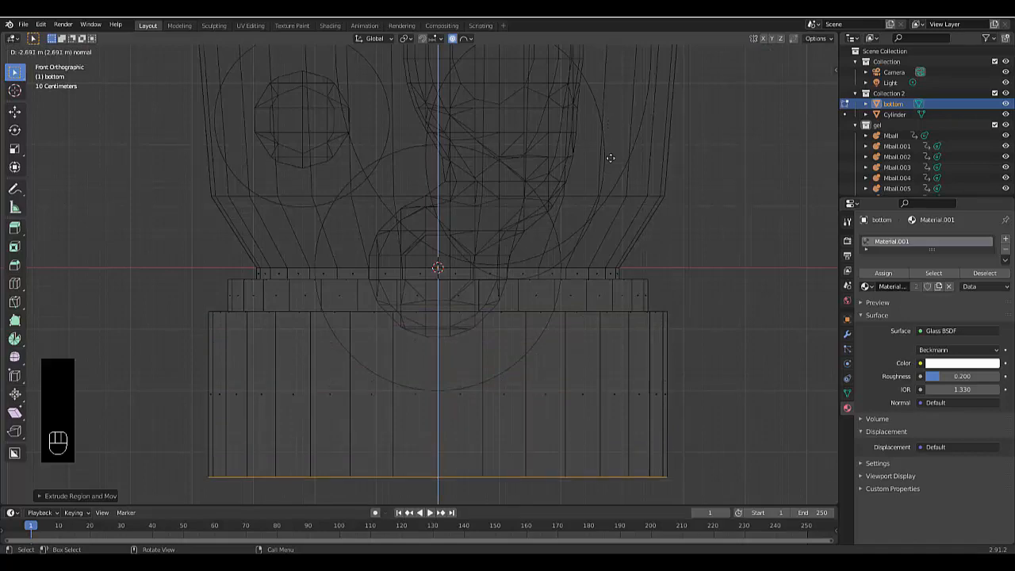
left_click(583, 260)
Bevel the top outer edge loop of the tall base section with a single segment.
middle_click_drag(500, 418, 490, 375)
scroll(483, 365, "up", 5)
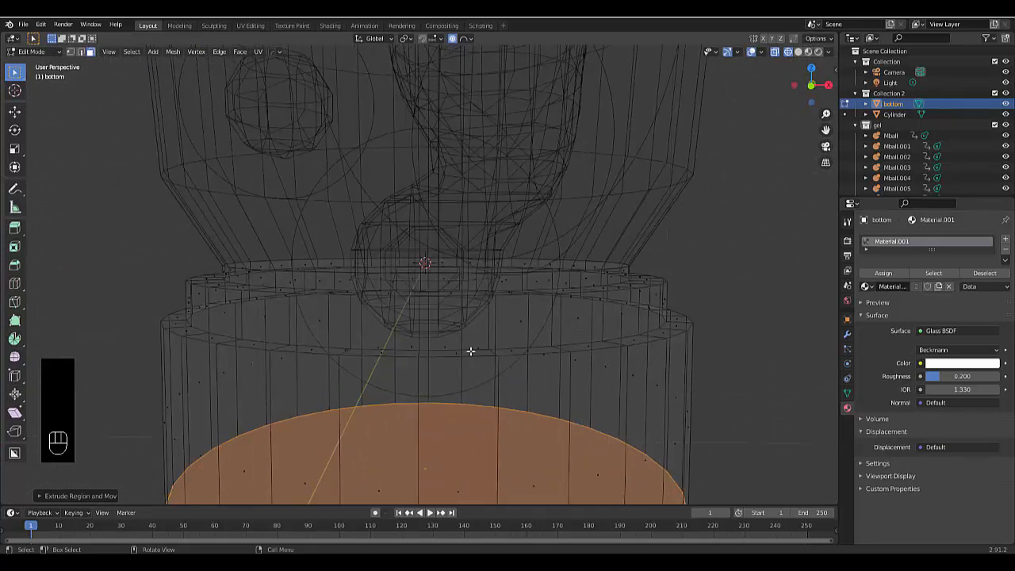
left_click(470, 350, "alt")
key("2")
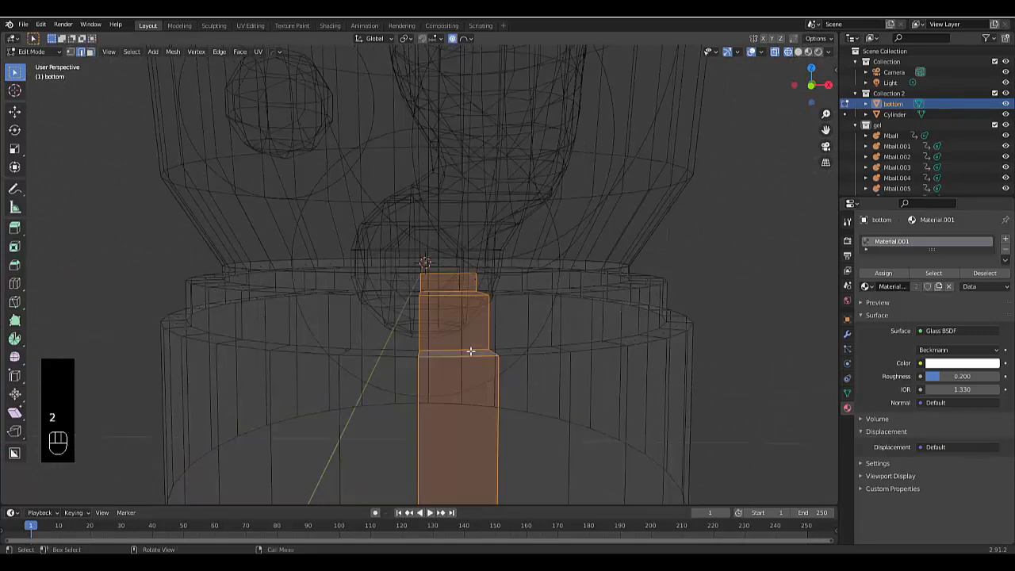
left_click(521, 354, "alt")
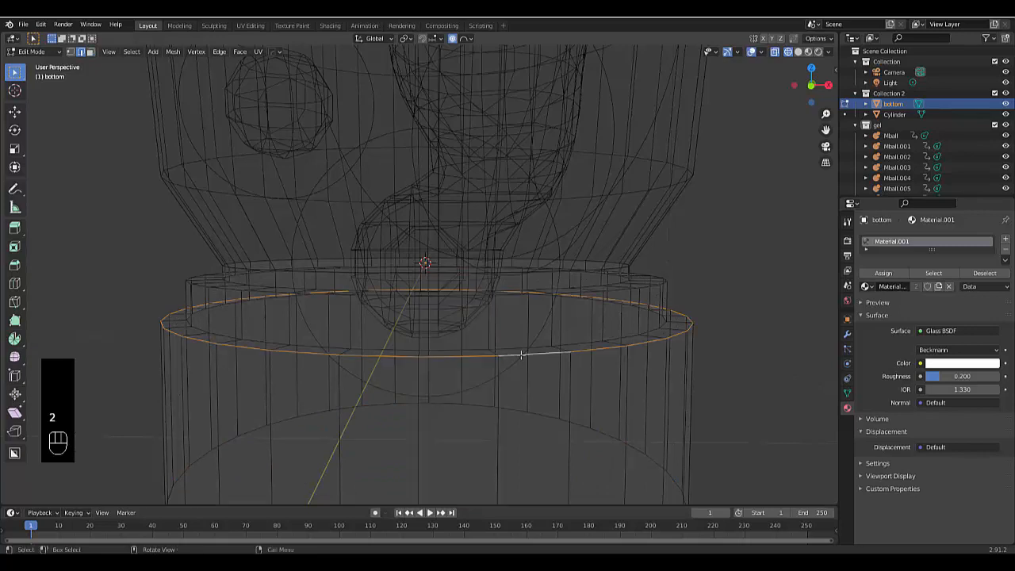
key("ctrl+b")
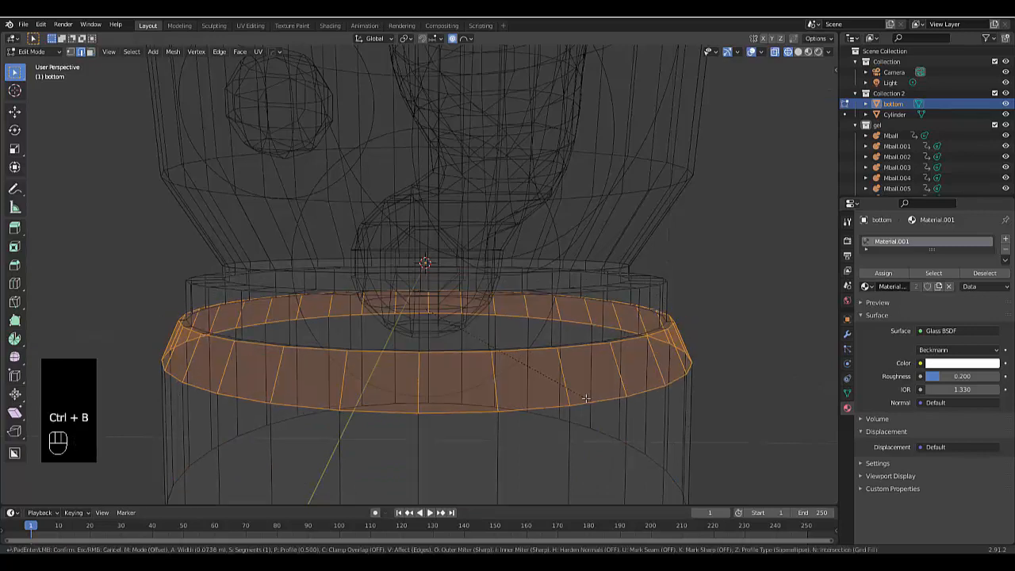
left_click(585, 397)
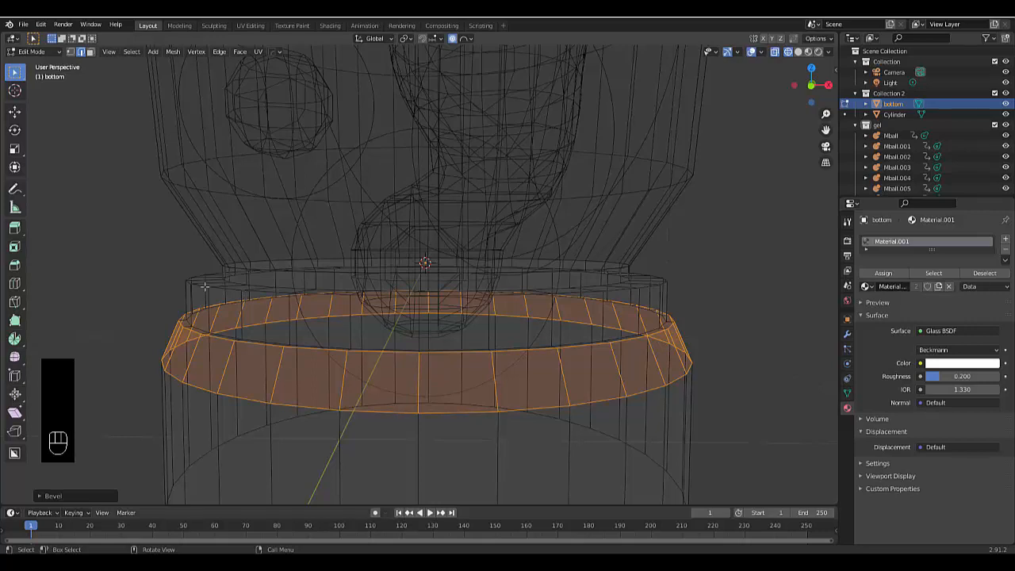
Bevel the top outer edge loop of the collar above the base with a single segment.
key("ctrl+z")
key("ctrl+b")
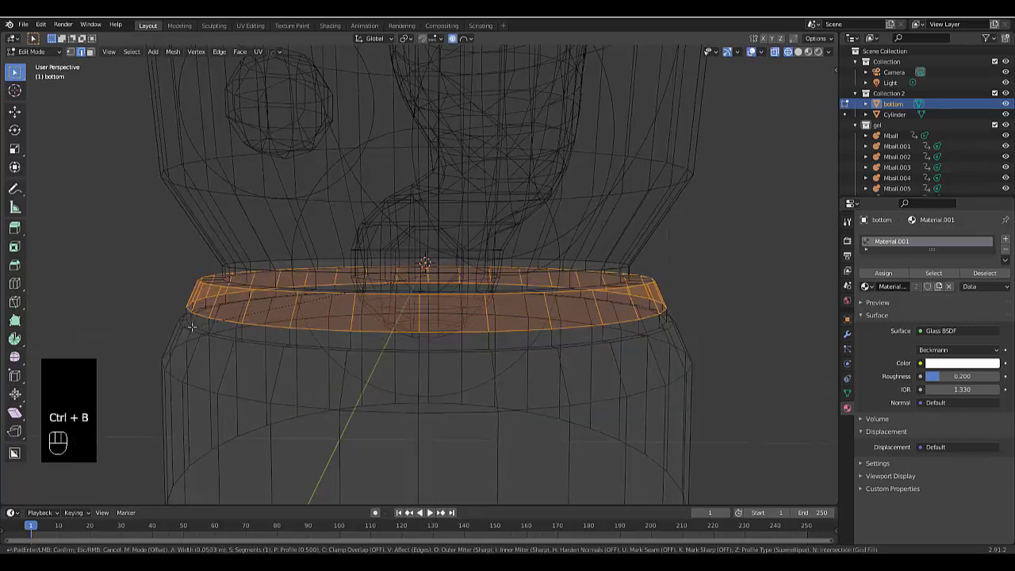
left_click(191, 326)
middle_click_drag(256, 286, 244, 314)
scroll(300, 314, "down", 6)
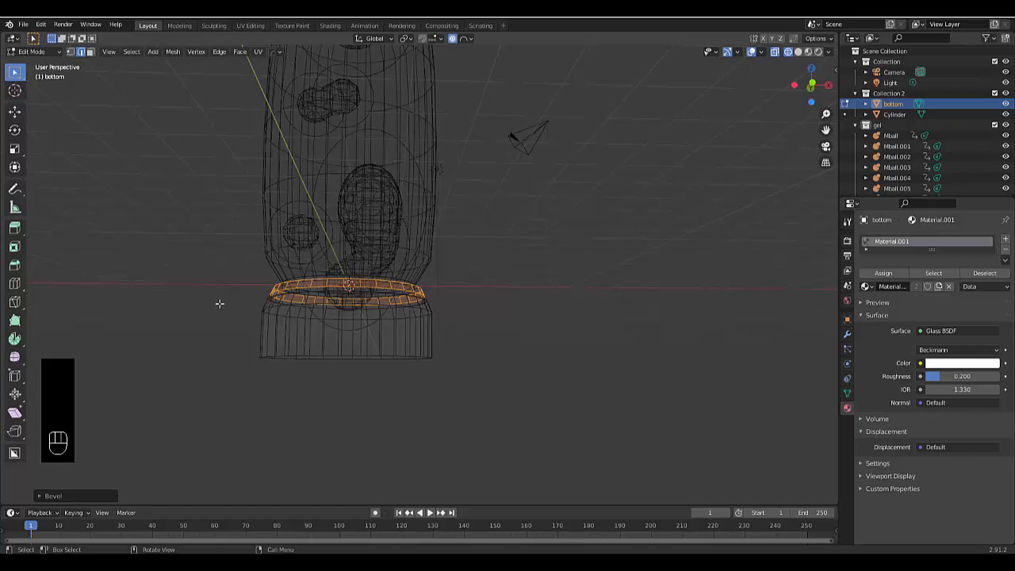
Leave mesh editing and remove the glass material slot from the bottom object.
middle_click_drag(219, 303, 257, 306)
key("Tab")
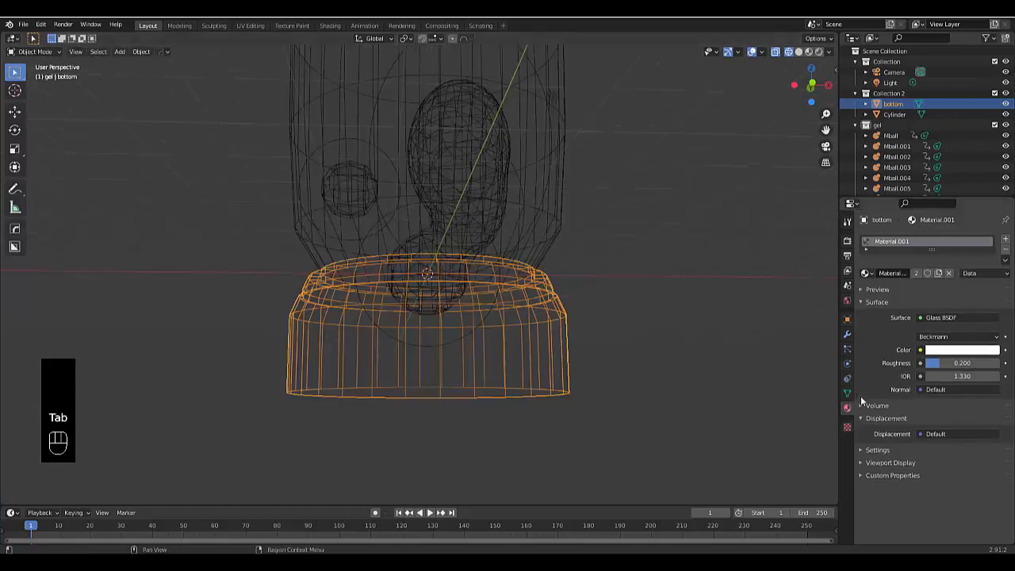
left_click(1005, 250)
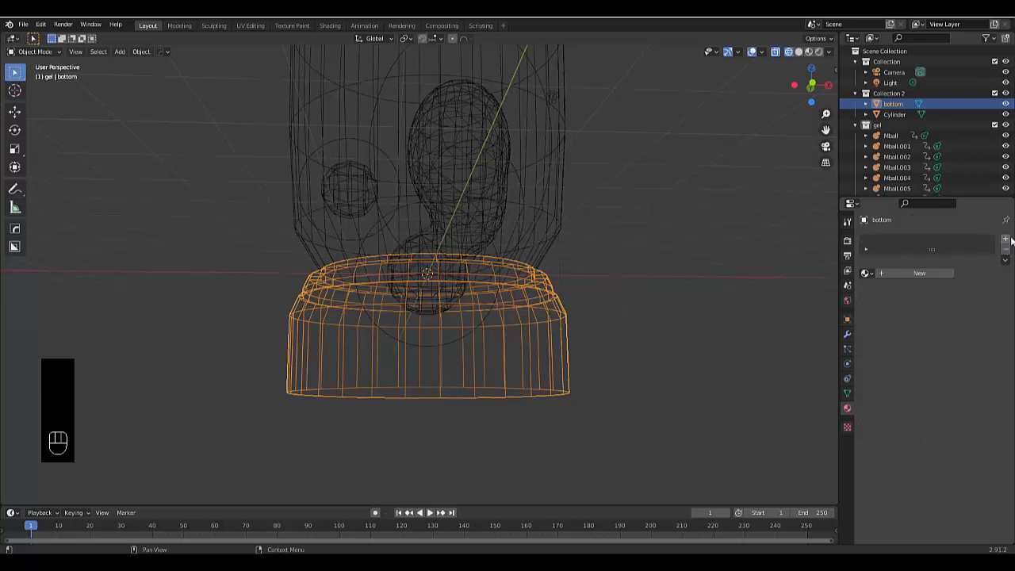
Give the bottom object a new material with a near-white base color.
left_click(1006, 239)
left_click(930, 276)
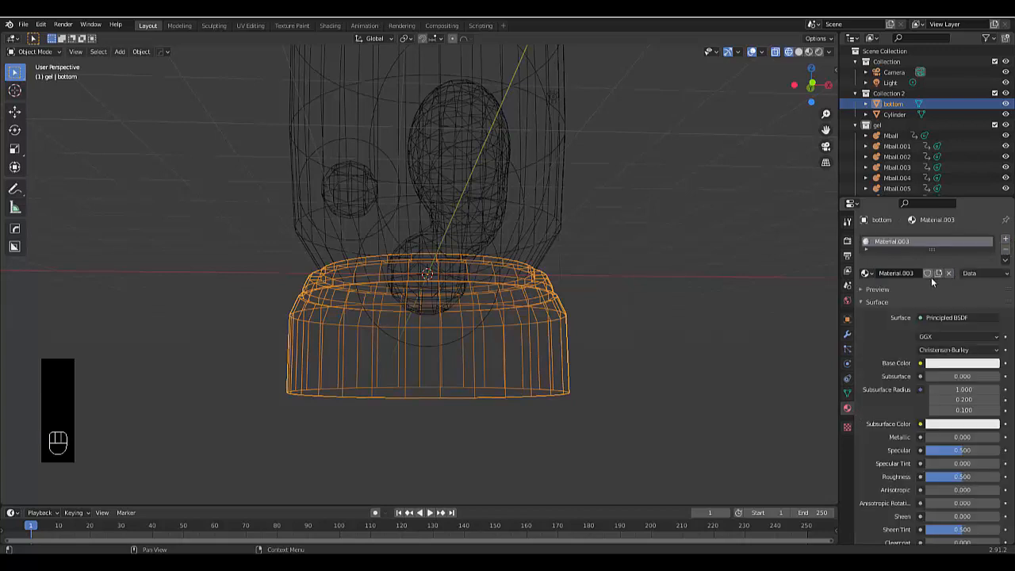
left_click(949, 364)
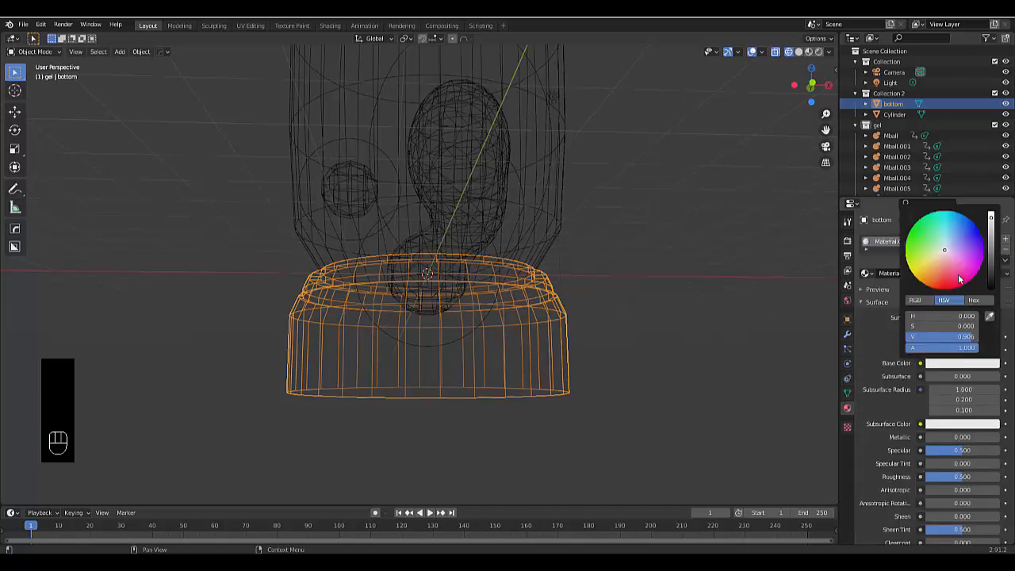
left_click(990, 267)
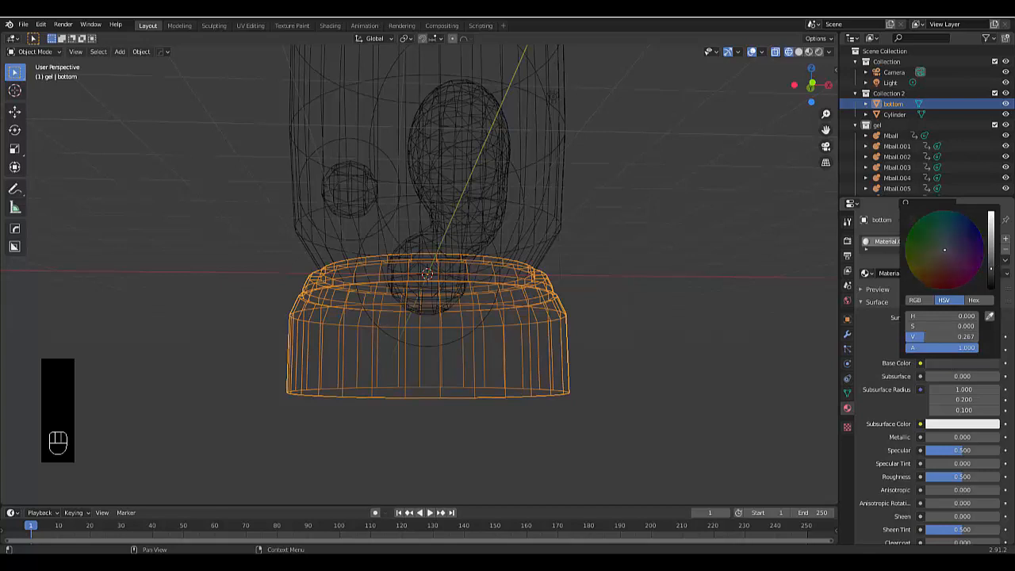
mouse_move(953, 258)
left_mouse_down()
mouse_move(943, 212)
mouse_move(942, 259)
mouse_move(990, 214)
left_mouse_up()
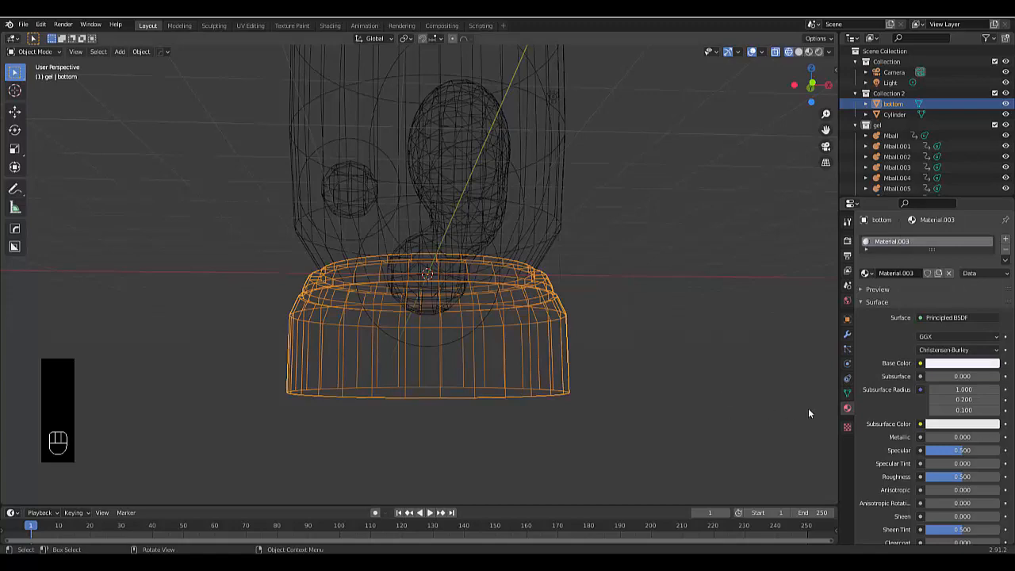
Show the viewport in material preview shading to check the base's new material.
scroll(374, 382, "down", 3)
scroll(369, 356, "up", 2)
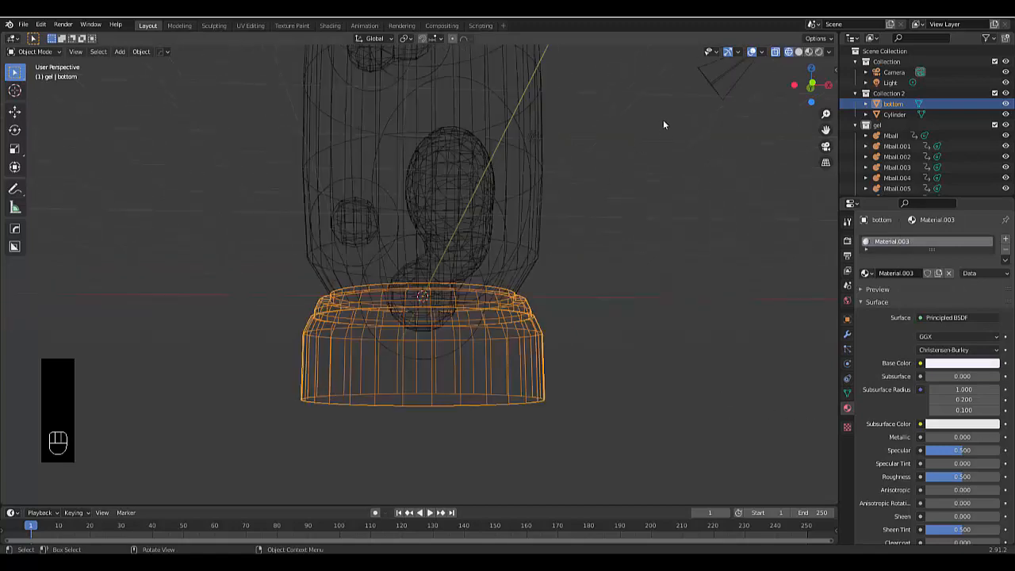
left_click(810, 51)
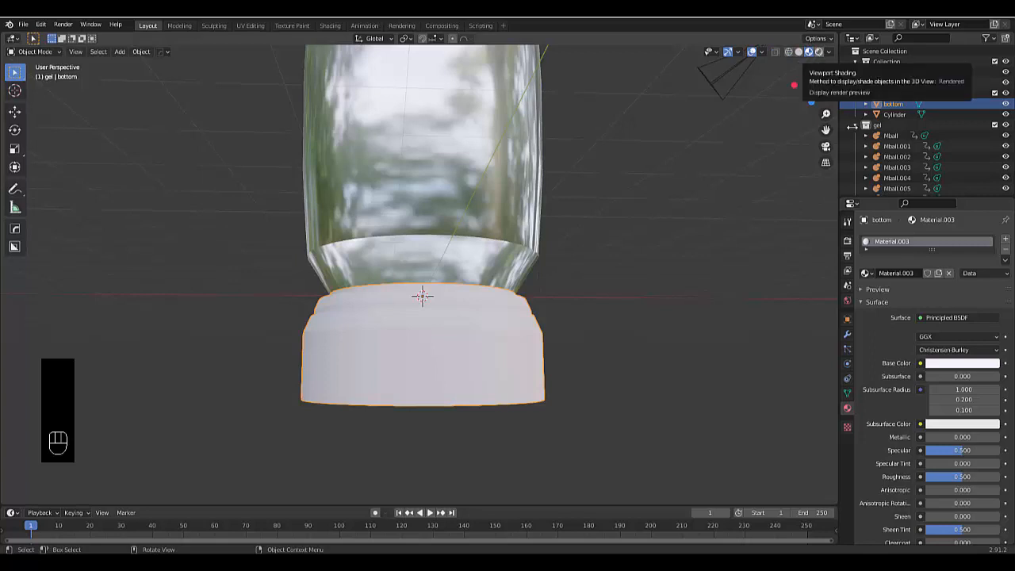
left_click(1004, 259)
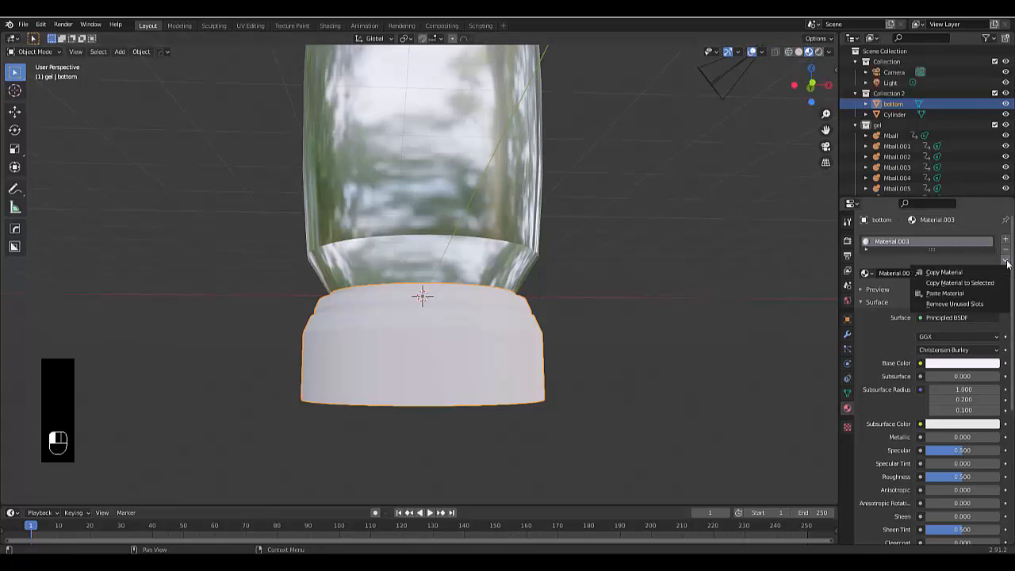
Duplicate the glass cylinder's uppermost edge loop in place and separate it into its own object.
middle_click_drag(175, 331, 309, 283)
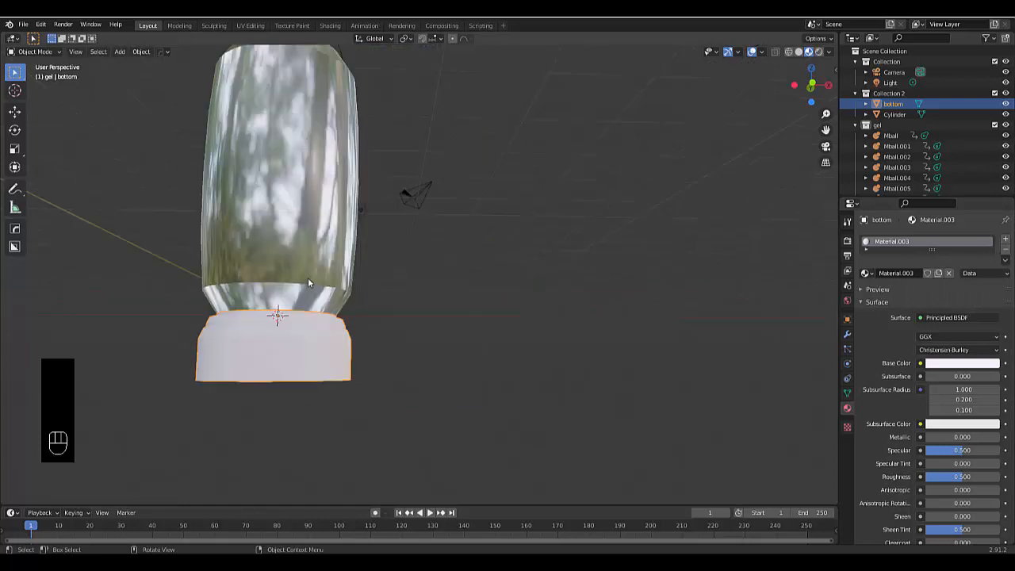
middle_click_drag(273, 254, 400, 262)
left_click(398, 307)
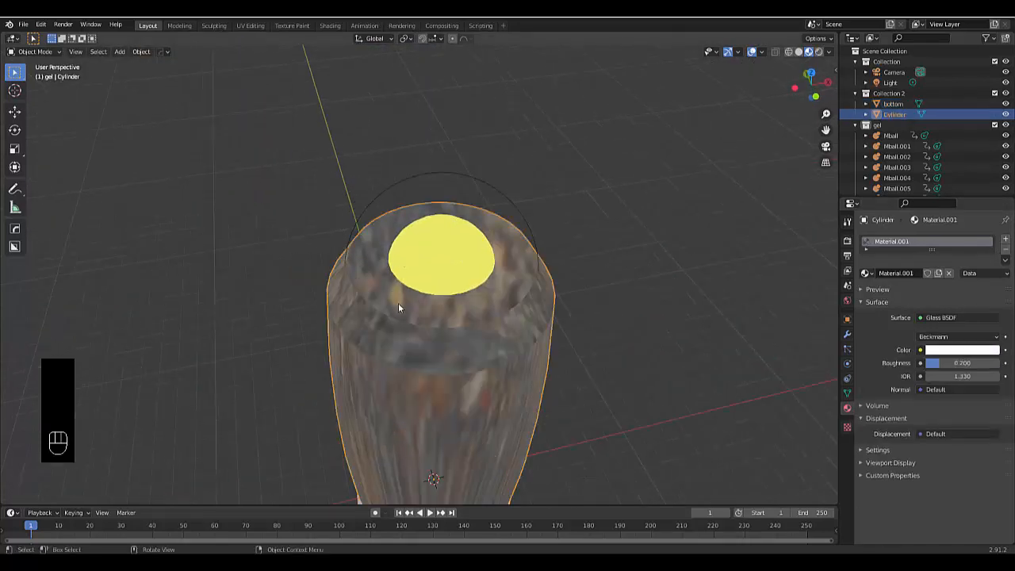
key("Tab")
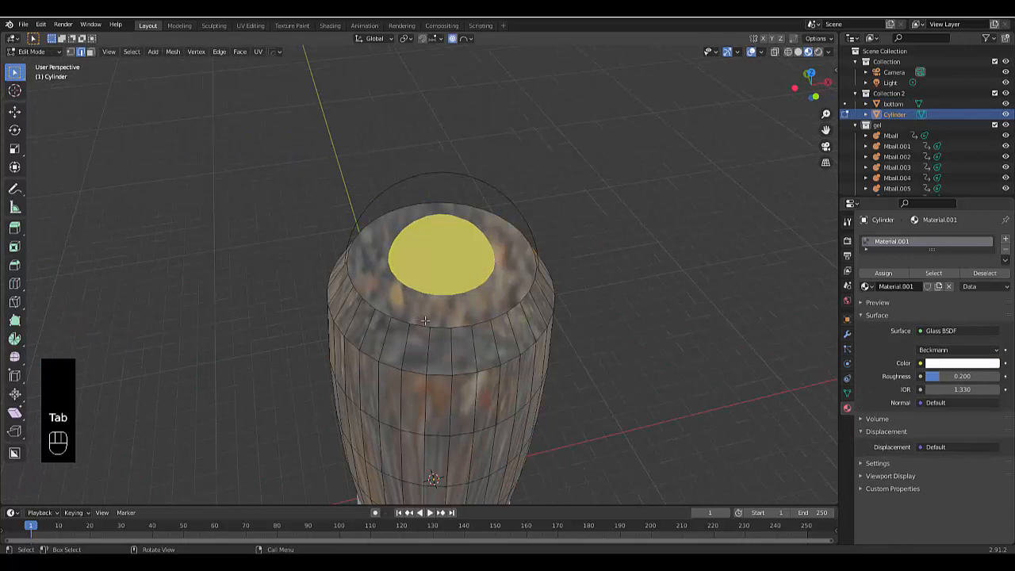
left_click(416, 326, "alt")
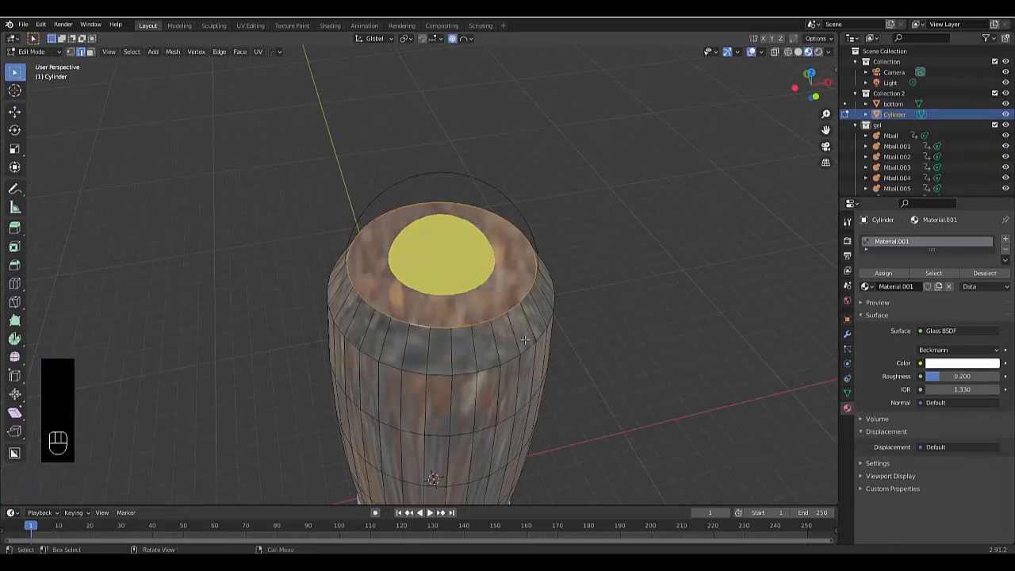
key("shift+d")
right_click(557, 355)
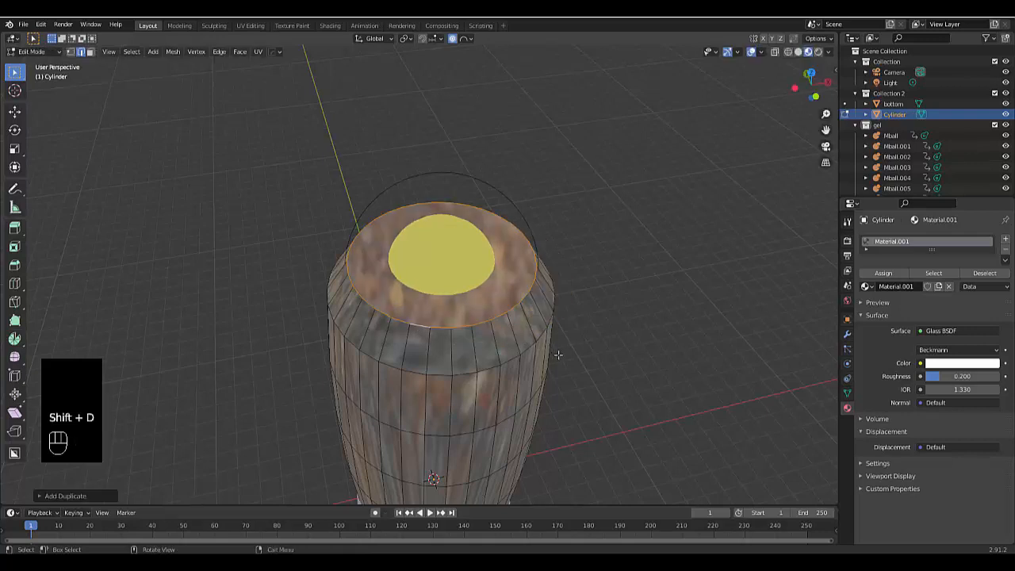
right_click(578, 349)
left_click(612, 346)
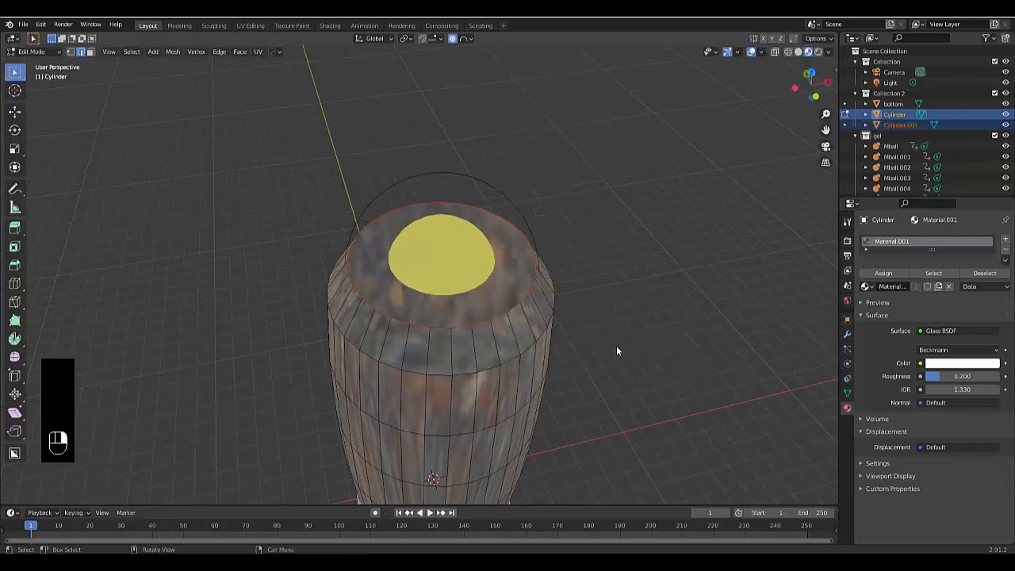
key("Tab")
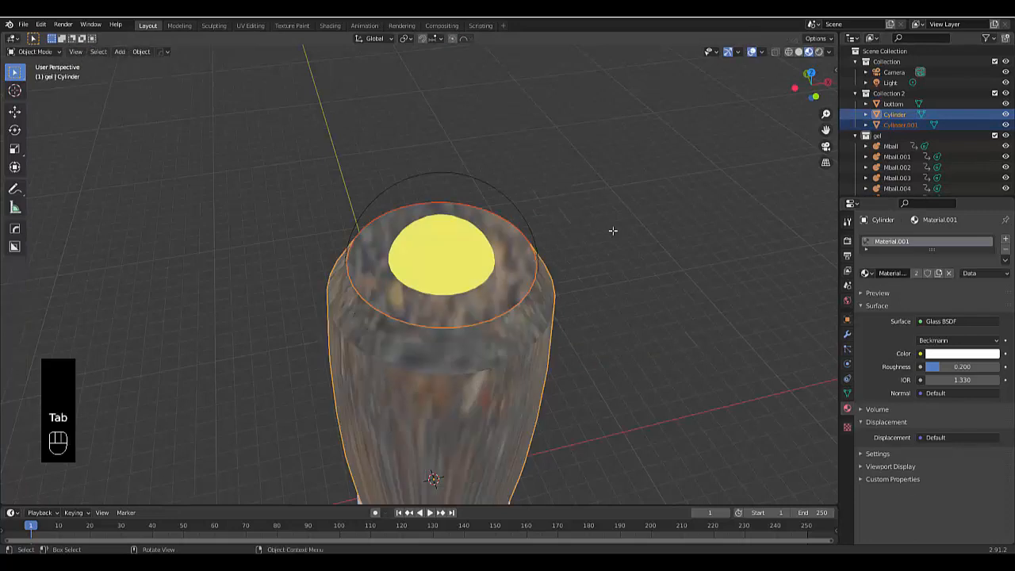
Rename the separated rim object as top.
double_click(892, 127)
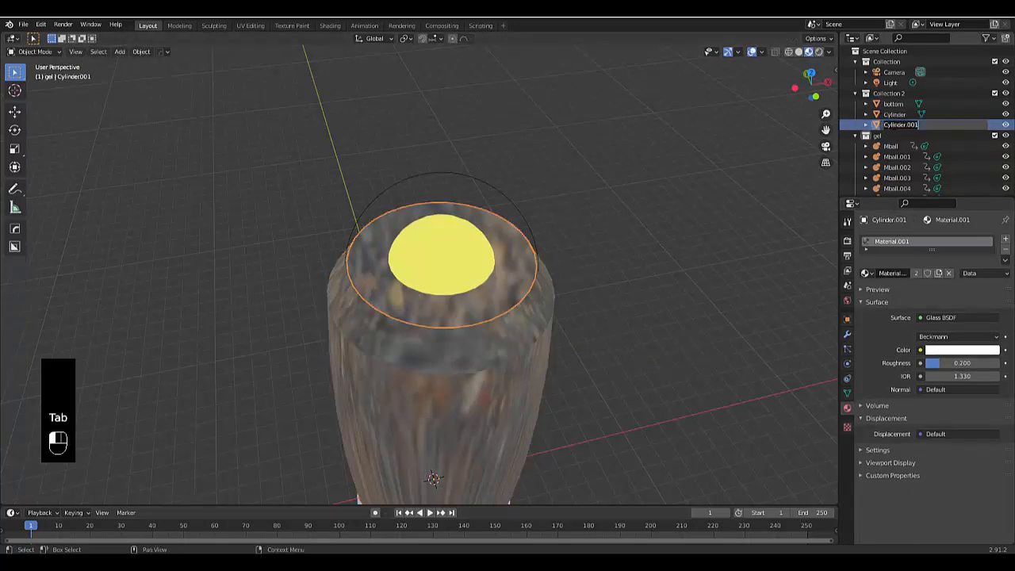
type("t")
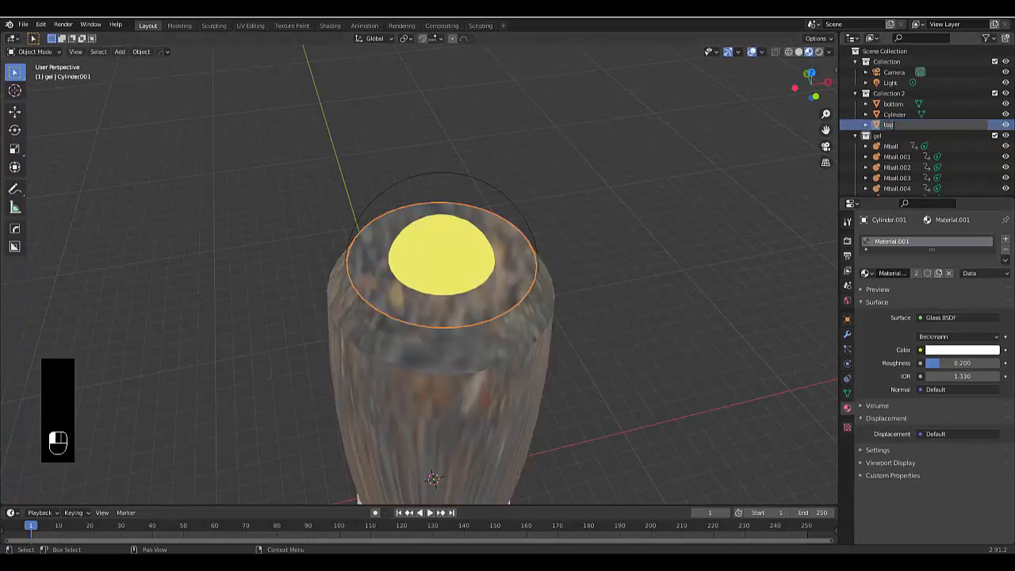
type("op")
key("Return")
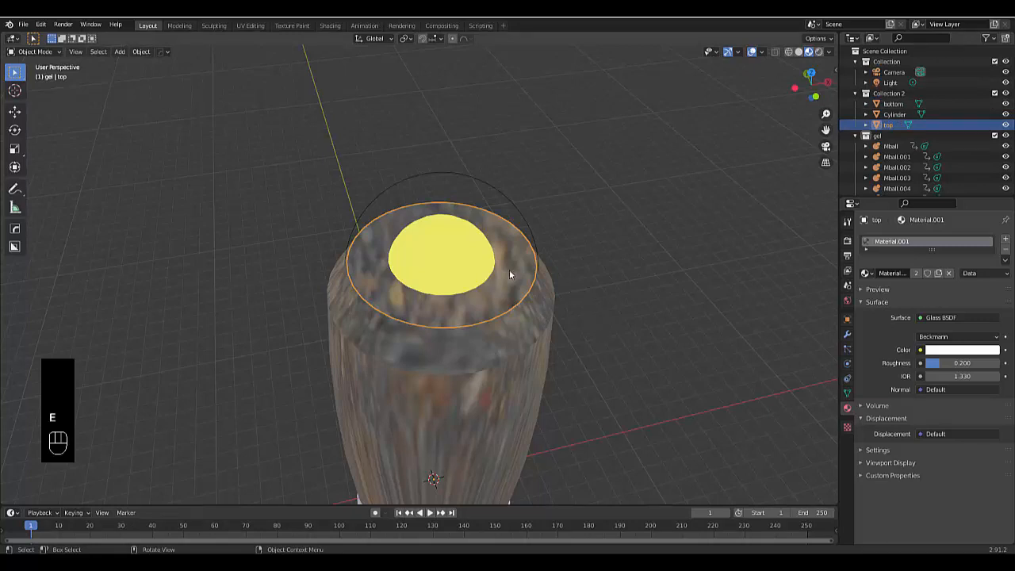
Switch the viewport to wireframe and undo the partial rim selection made on the top object.
key("Tab")
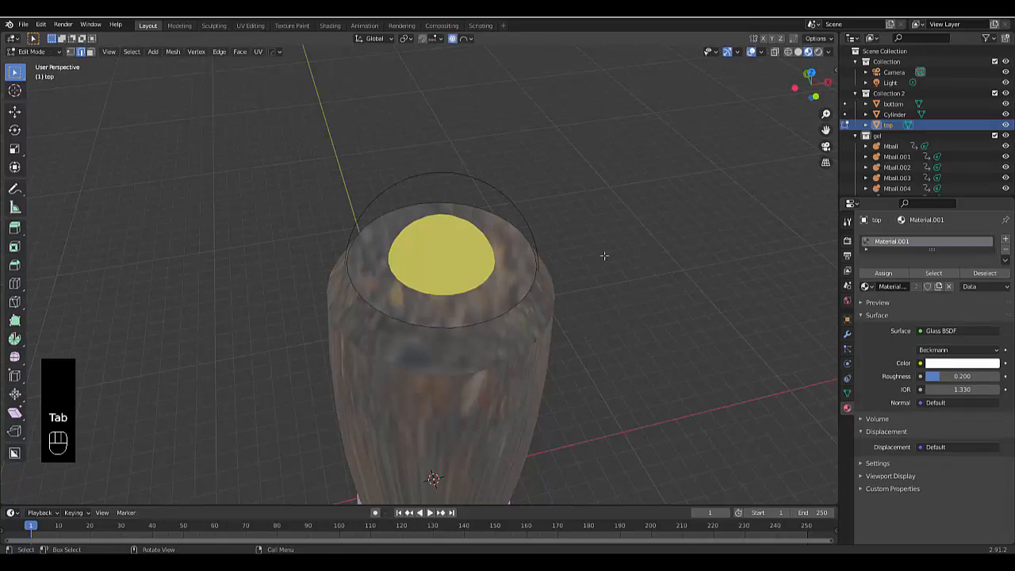
key("e")
left_click_drag(373, 240, 563, 351)
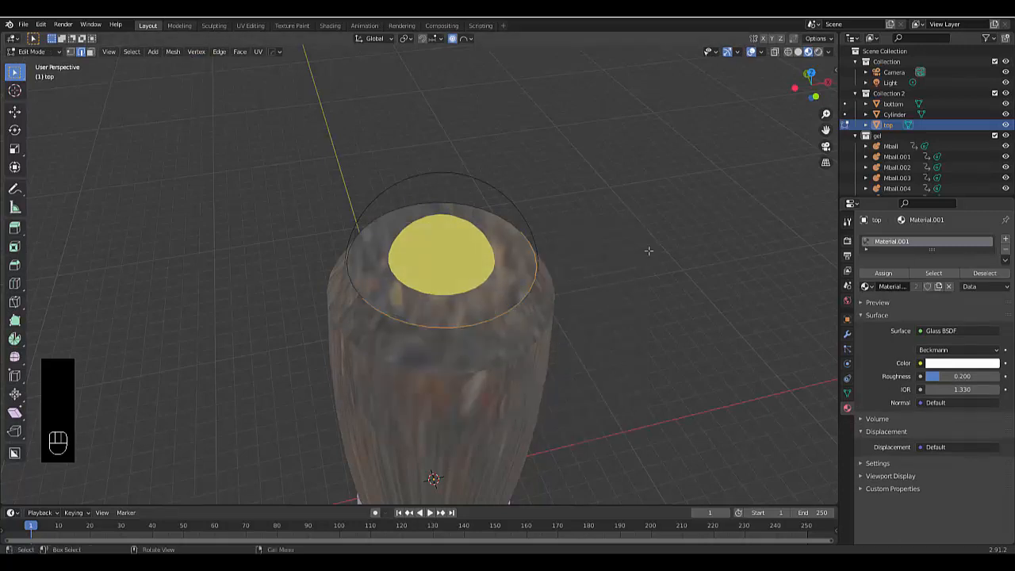
left_click(787, 52)
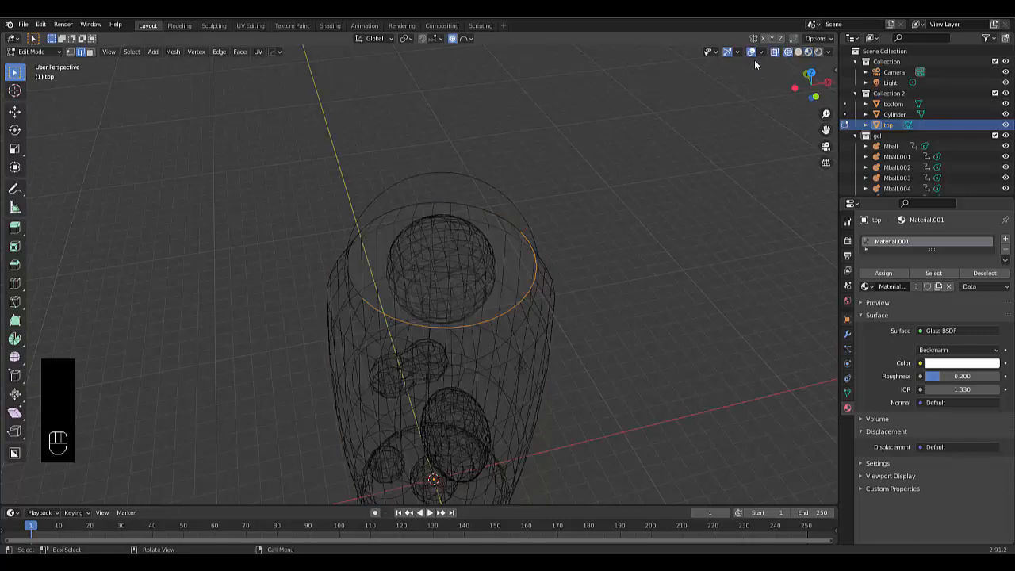
scroll(367, 260, "up", 2)
key("ctrl+z")
key("ctrl+z")
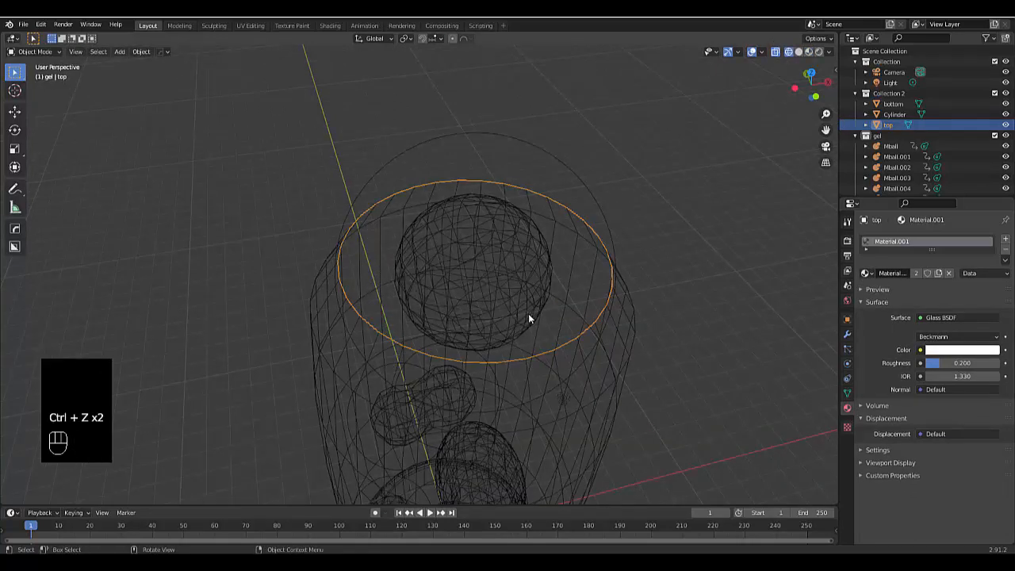
key("3")
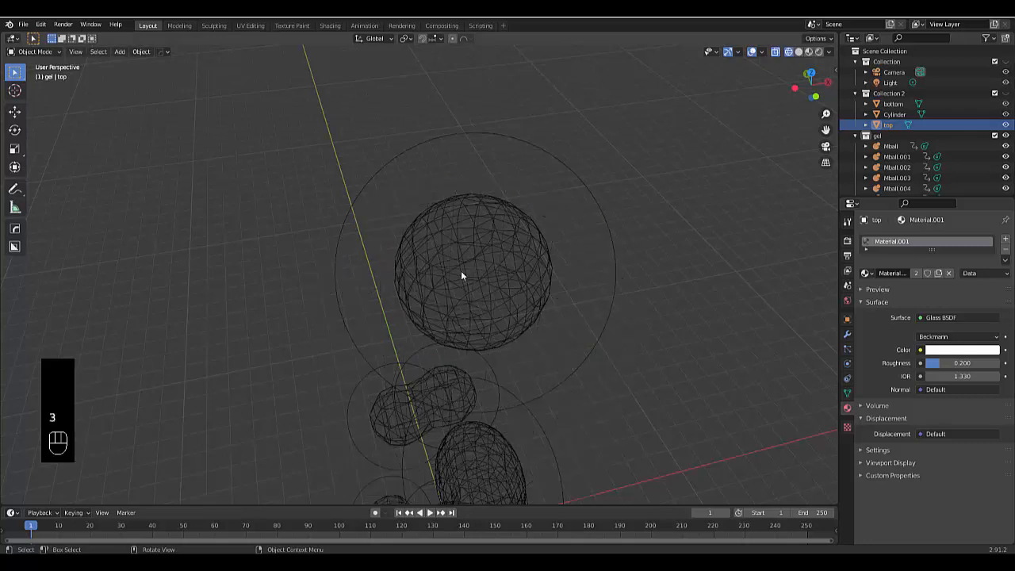
scroll(440, 254, "down", 4)
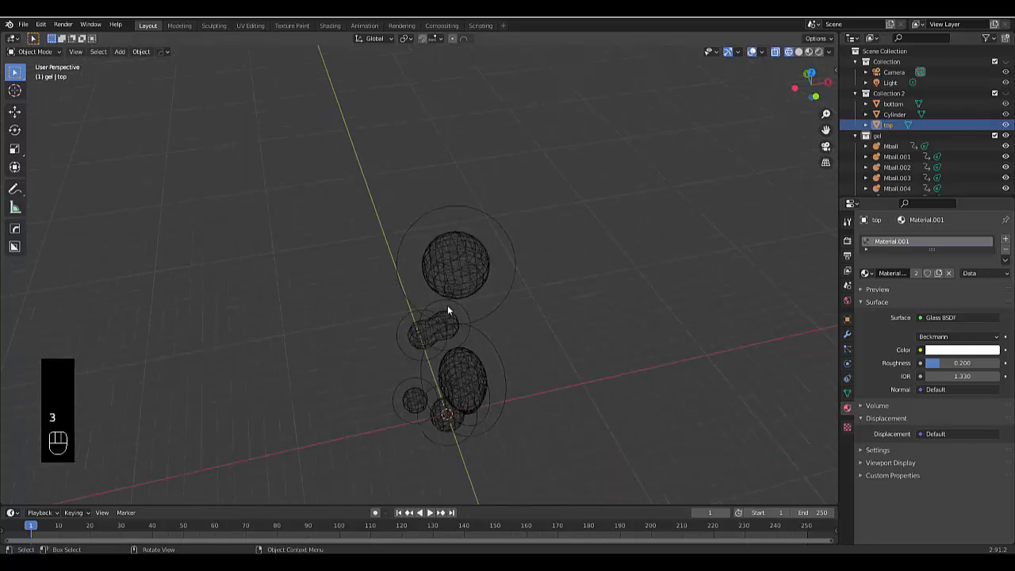
key("ctrl+z")
key("Tab")
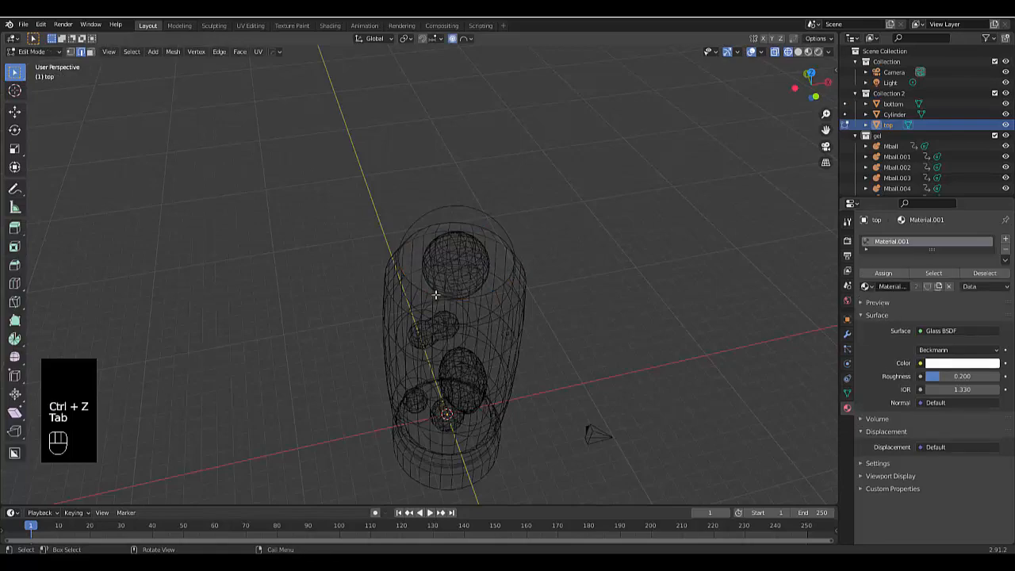
key("Tab")
left_click(589, 297)
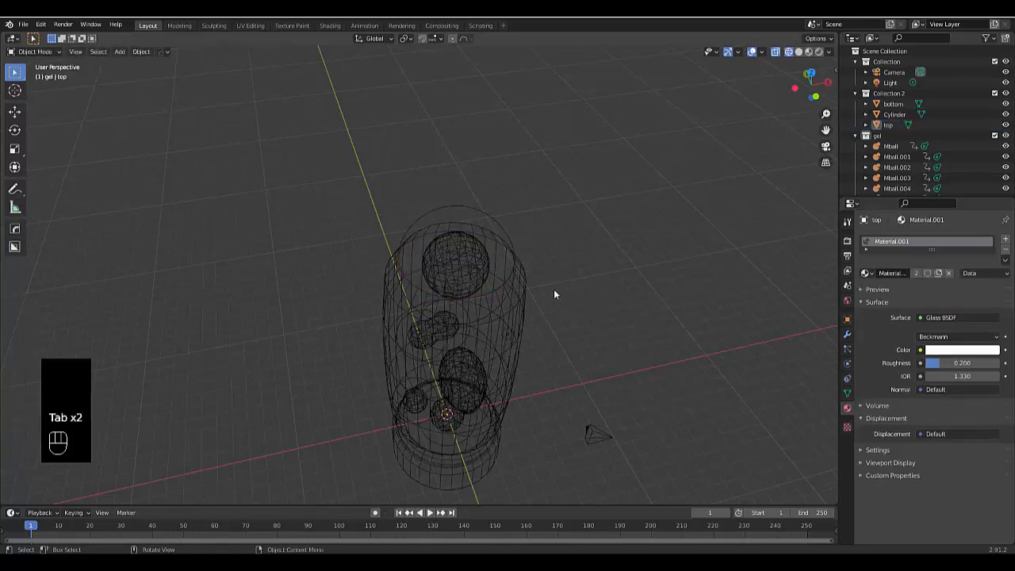
Open the top object for mesh editing in face mode and select its circular face.
scroll(398, 341, "up", 5)
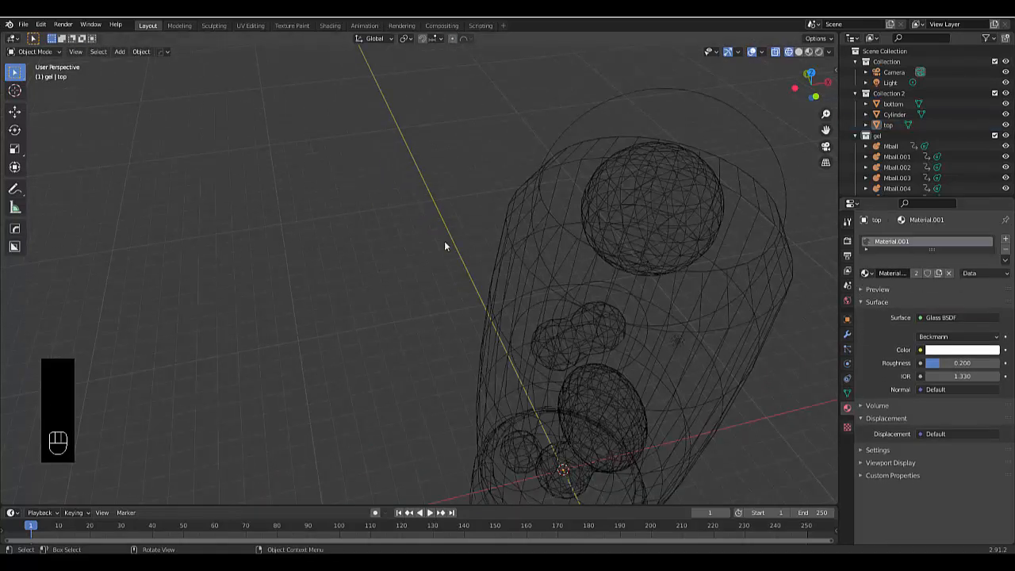
left_click(890, 125)
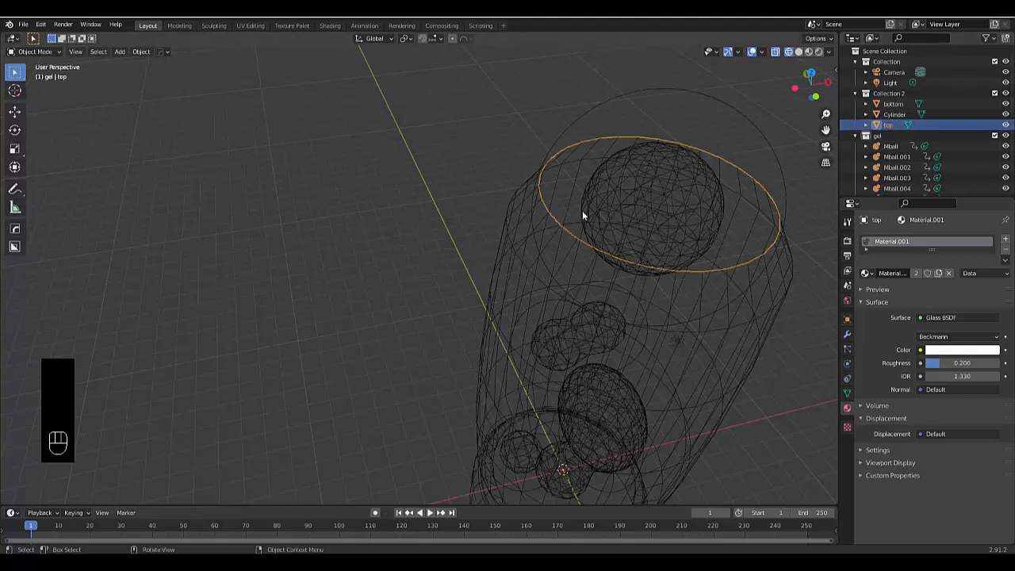
key("Tab")
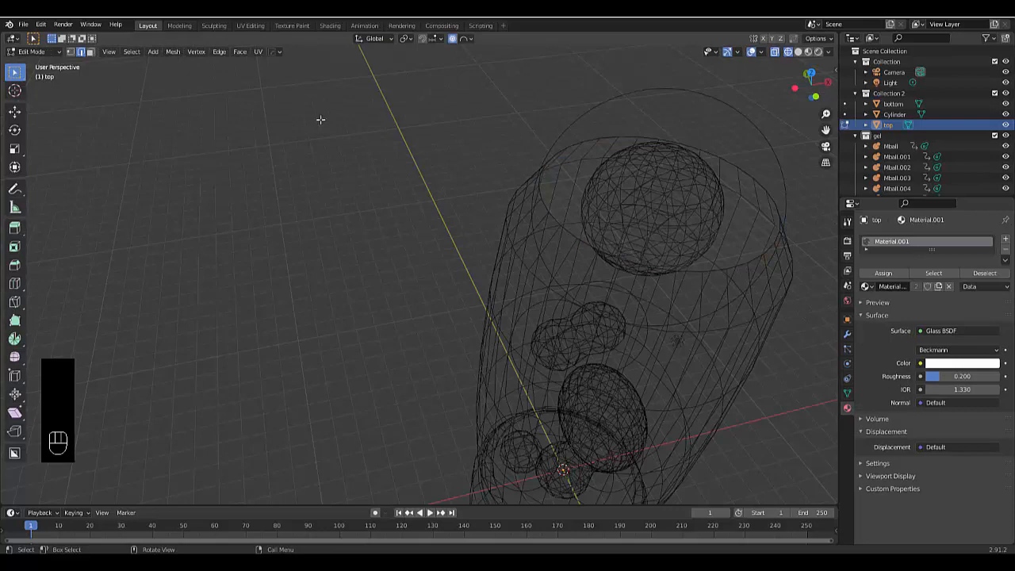
key("3")
left_click(584, 126)
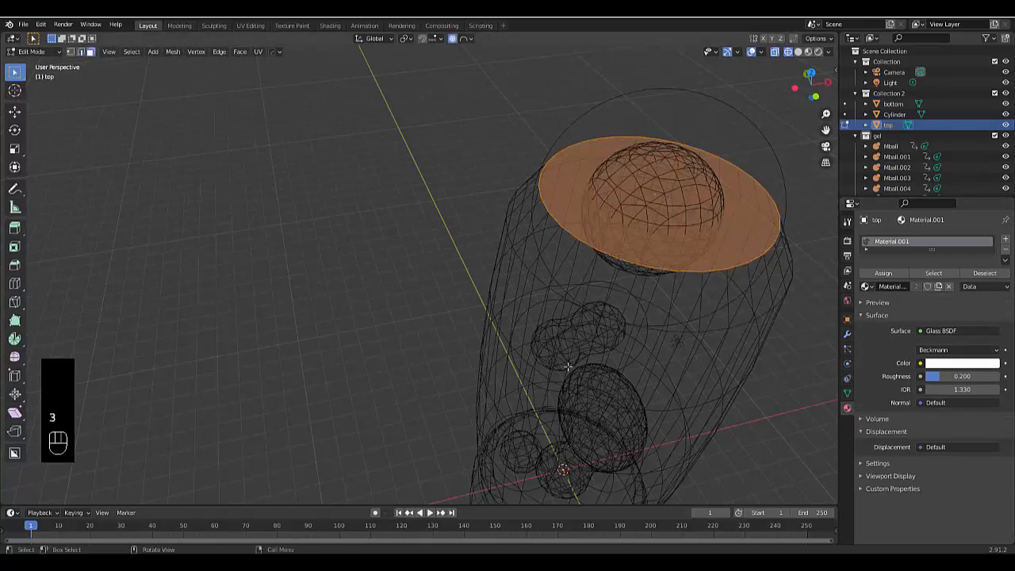
In front view, extrude the top object's face scaled outward about 1.15, and extrude it upward about 1.06 m.
key("KP_1")
scroll(499, 322, "down", 4)
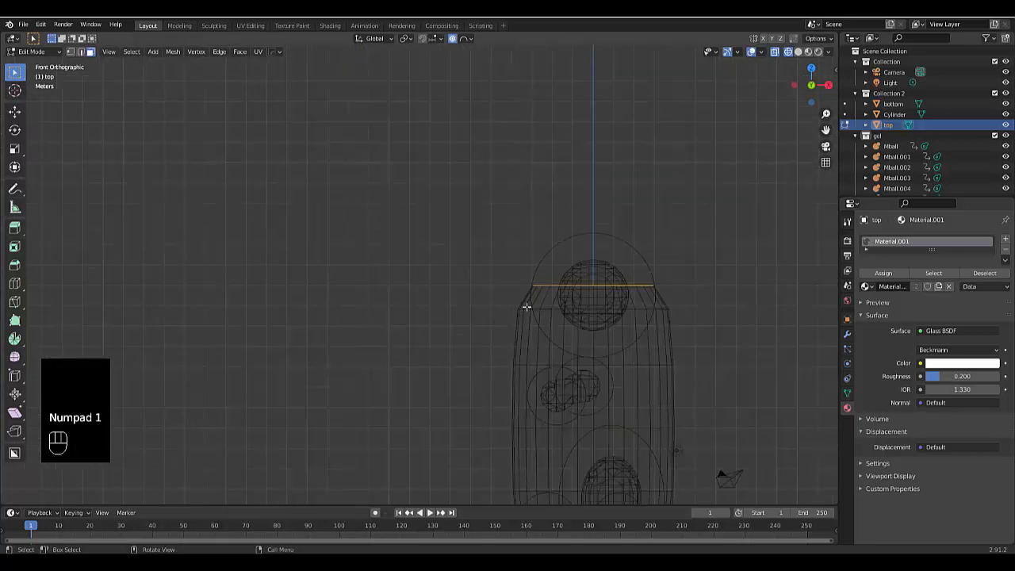
scroll(645, 252, "up", 3)
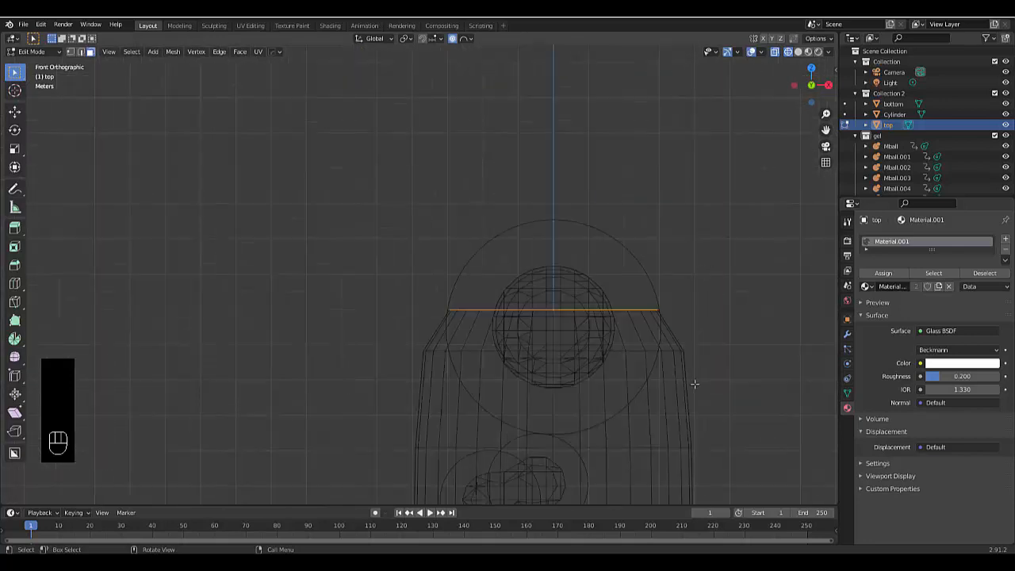
key("e")
key("s")
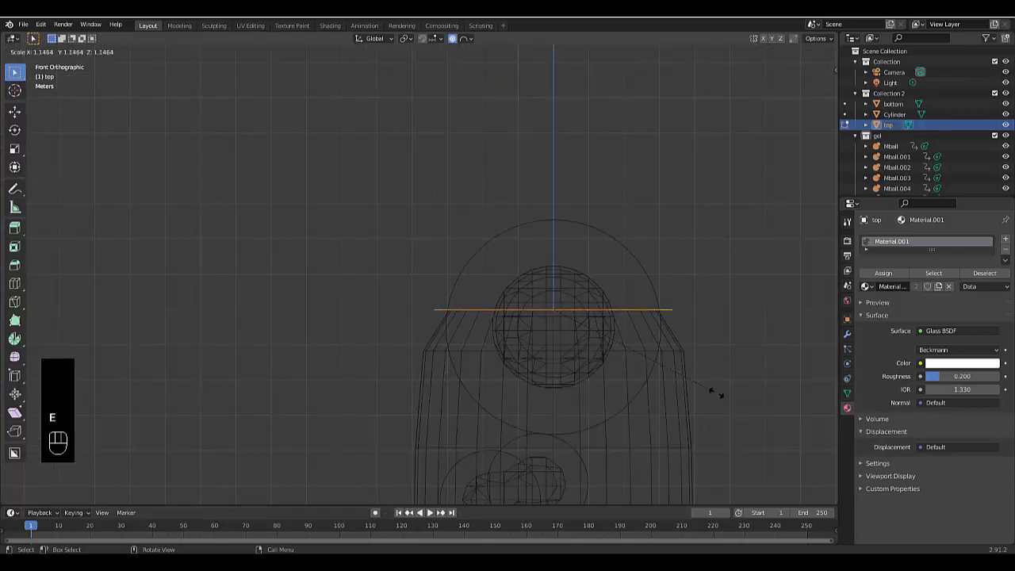
left_click(717, 394)
key("e")
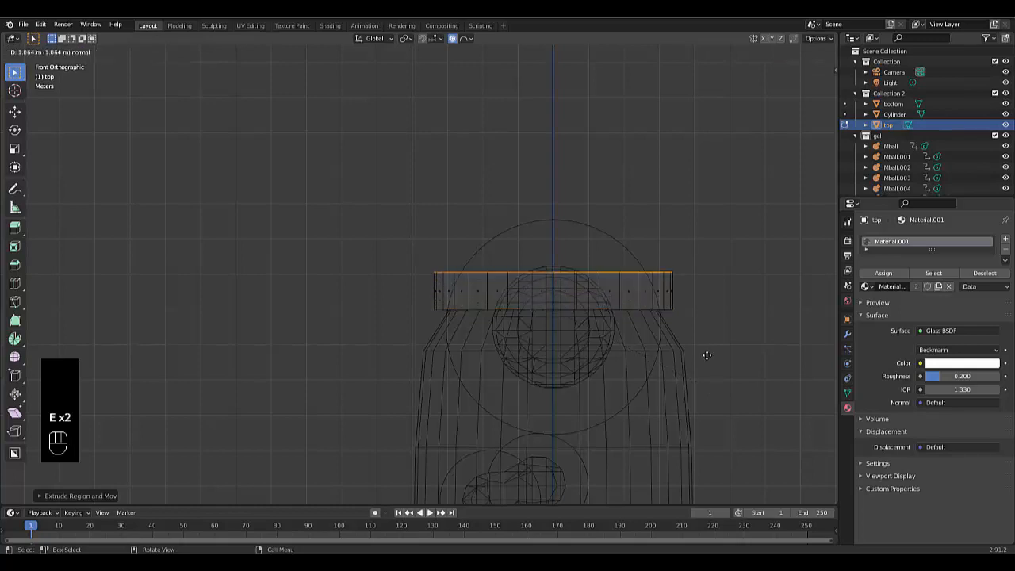
left_click(706, 356)
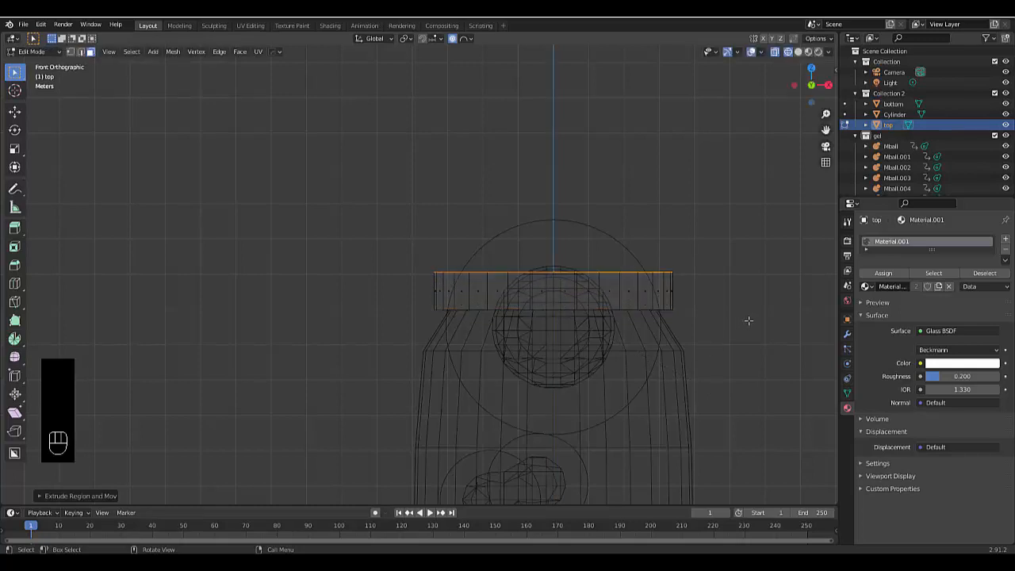
Extrude the cap's upper face upward and, with proportional editing off, scale it in to a bit over half its width.
key("e")
key("s")
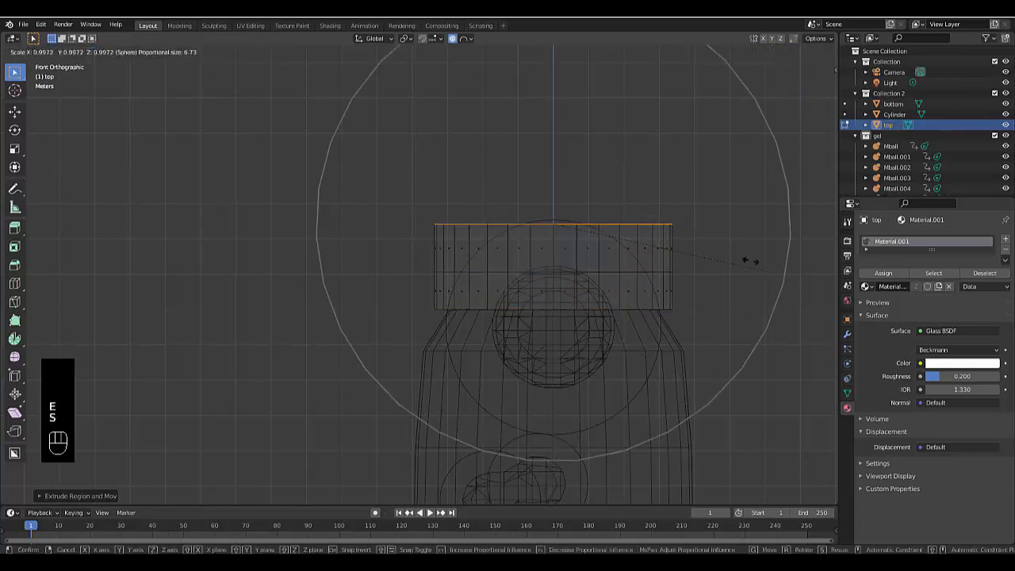
right_click(712, 270)
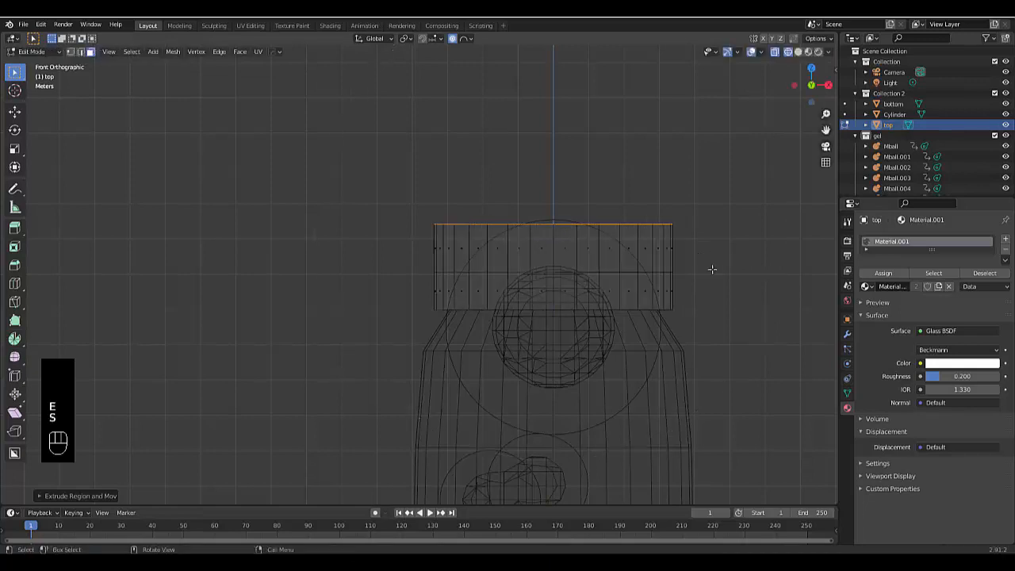
left_click(452, 39)
key("s")
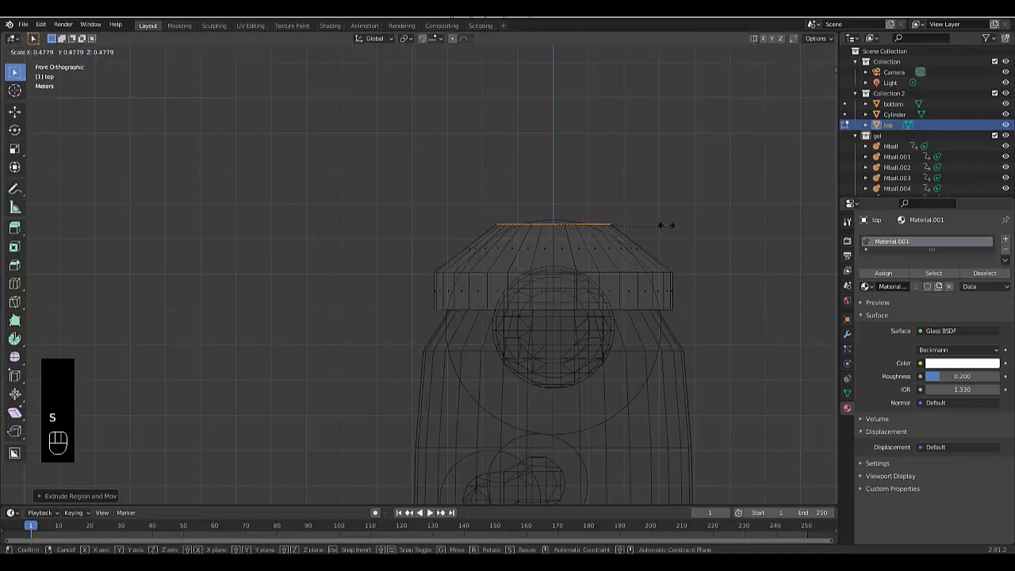
left_click(696, 232)
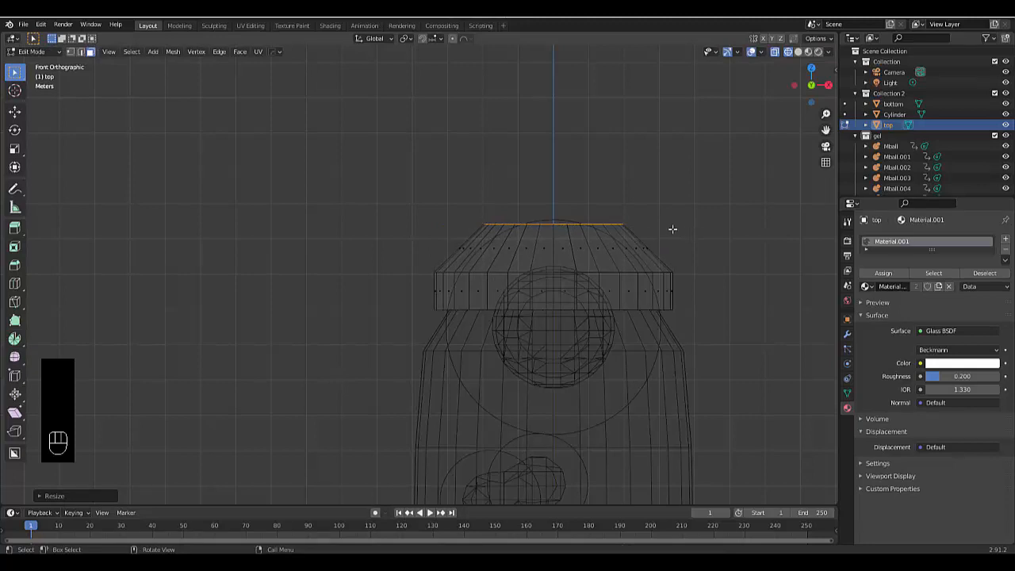
Extrude the cap's upper face inward to a smaller circle, and extrude that circle upward as a narrow neck.
key("e")
key("s")
left_click(644, 233)
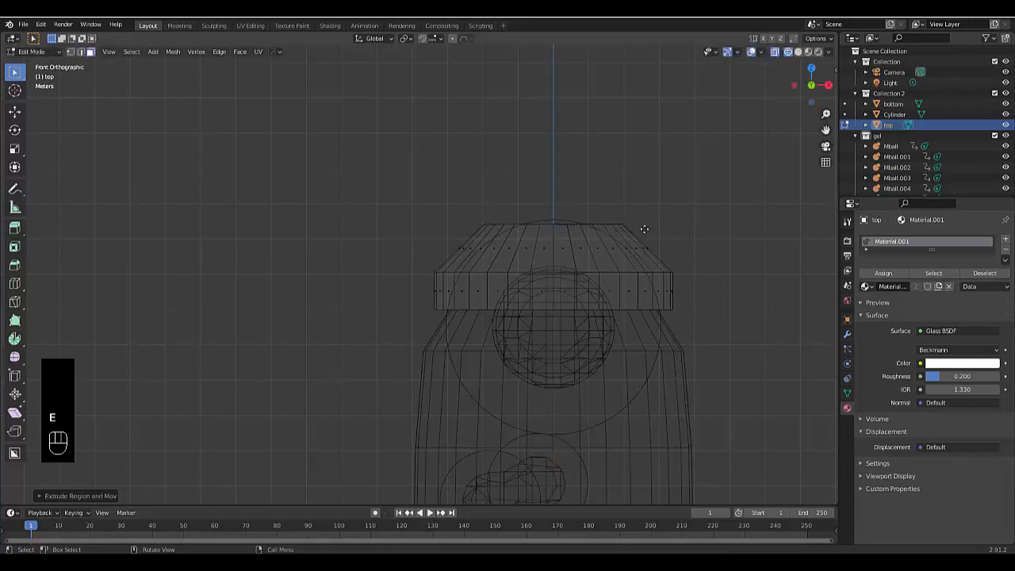
key("e")
left_click(640, 195)
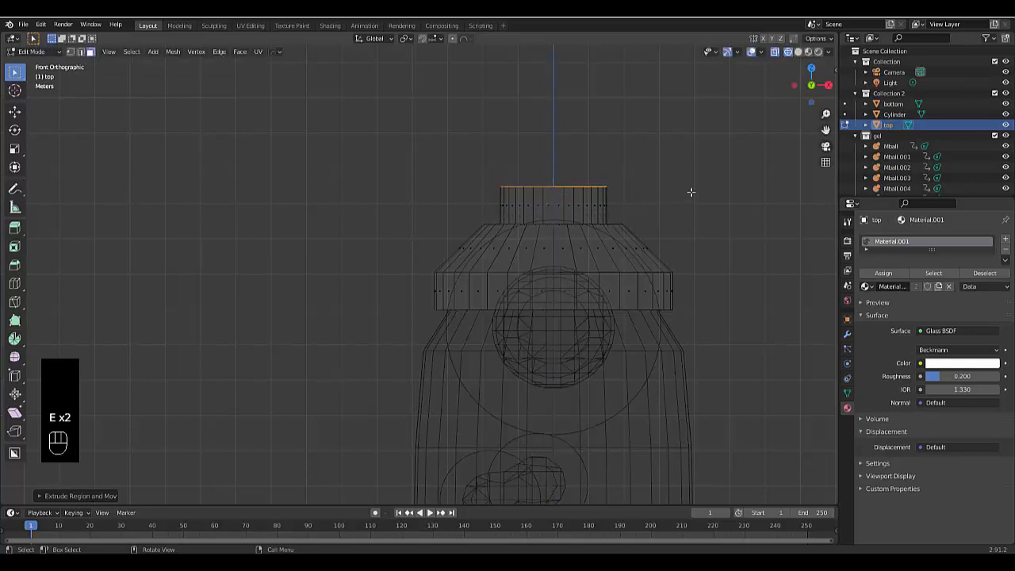
Bevel the edges of the cap's uppermost face by about 0.28 m to taper the neck, and leave mesh editing.
key("ctrl+b")
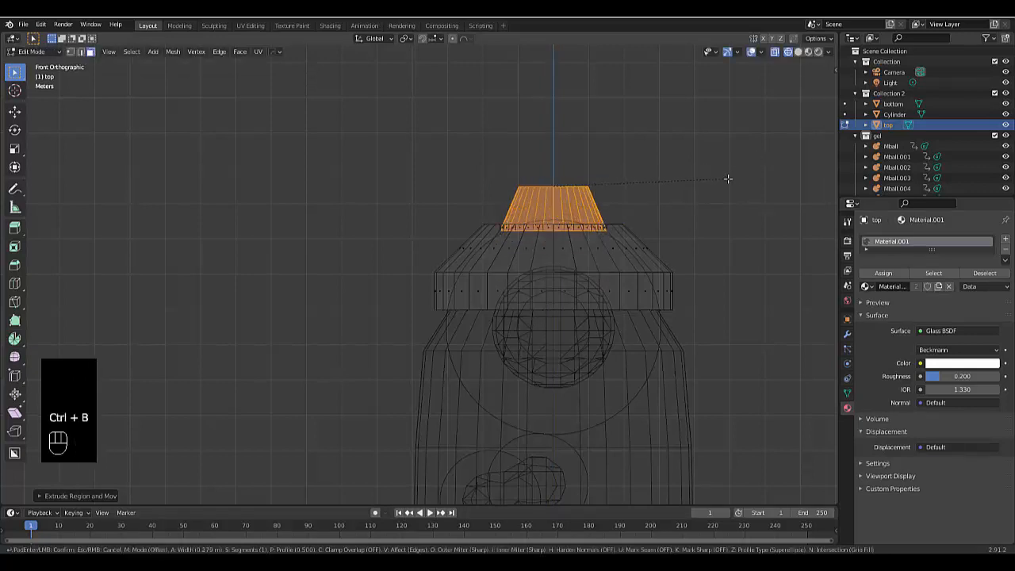
left_click(723, 184)
middle_click_drag(717, 187, 590, 233)
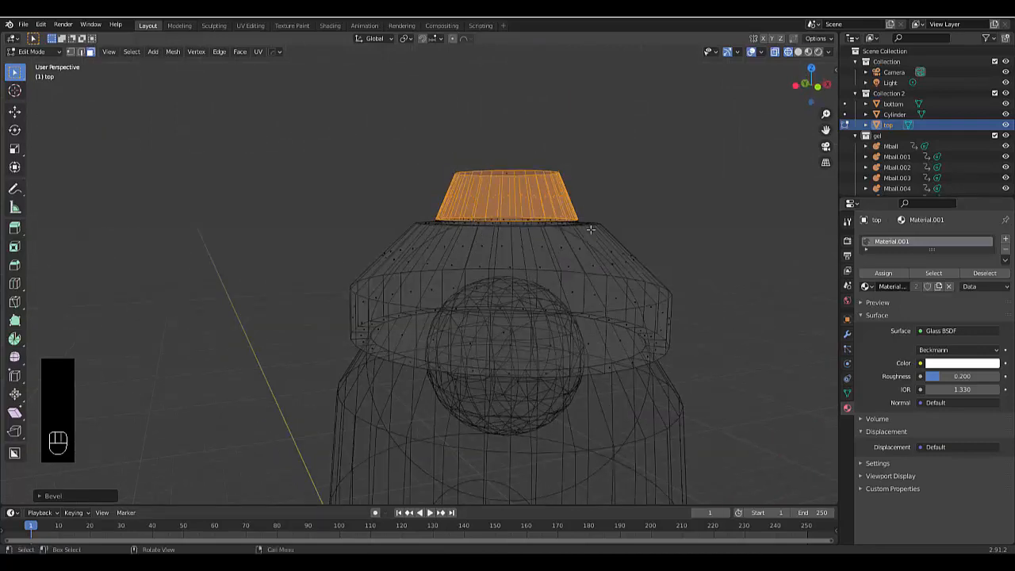
key("Tab")
scroll(590, 234, "down", 3)
scroll(590, 232, "down", 3)
key("Tab")
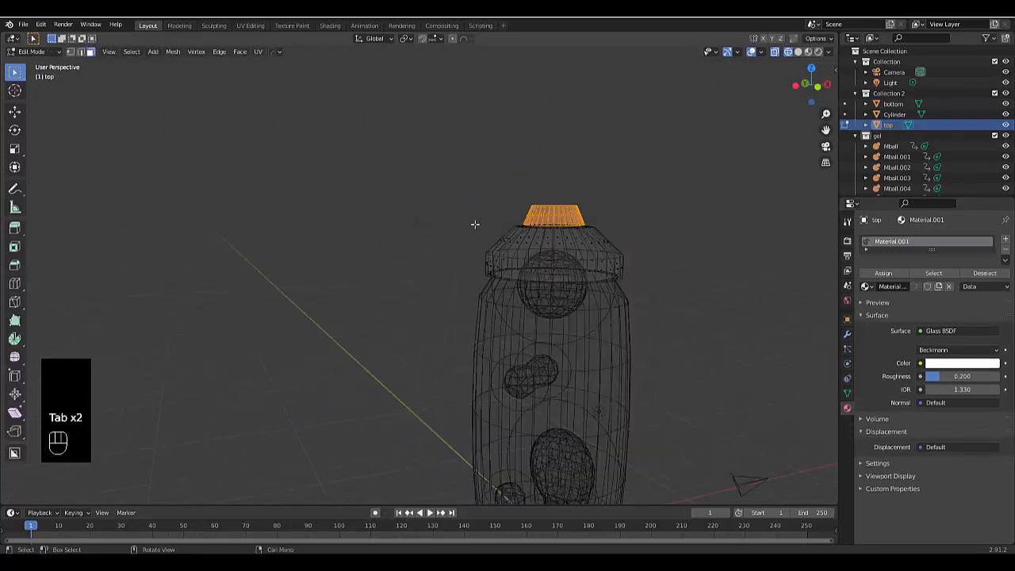
key("Tab")
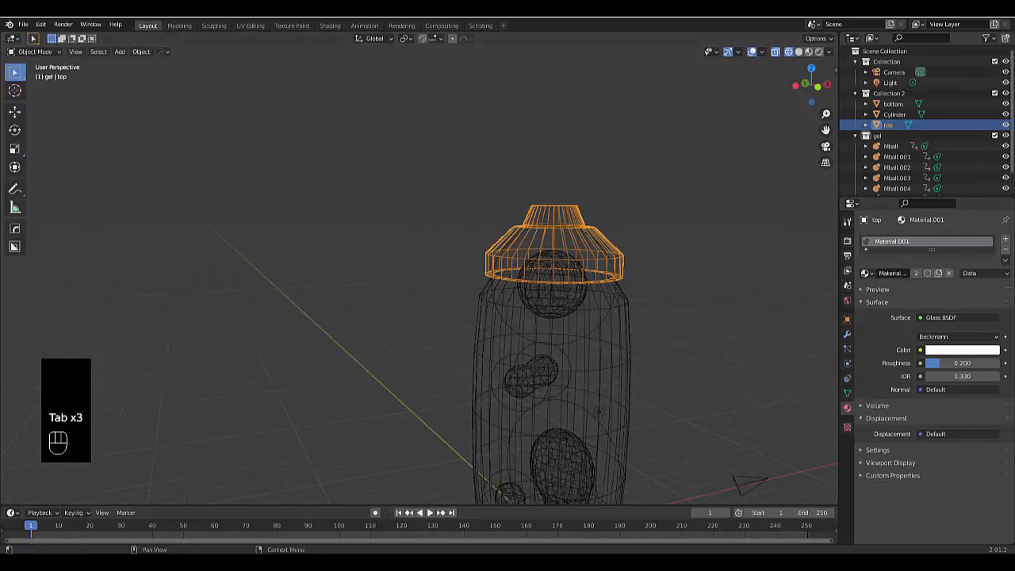
Replace the top object's glass material with a new material in a fresh slot, and paste the copied material settings into it.
left_click(1006, 250)
left_click(1006, 239)
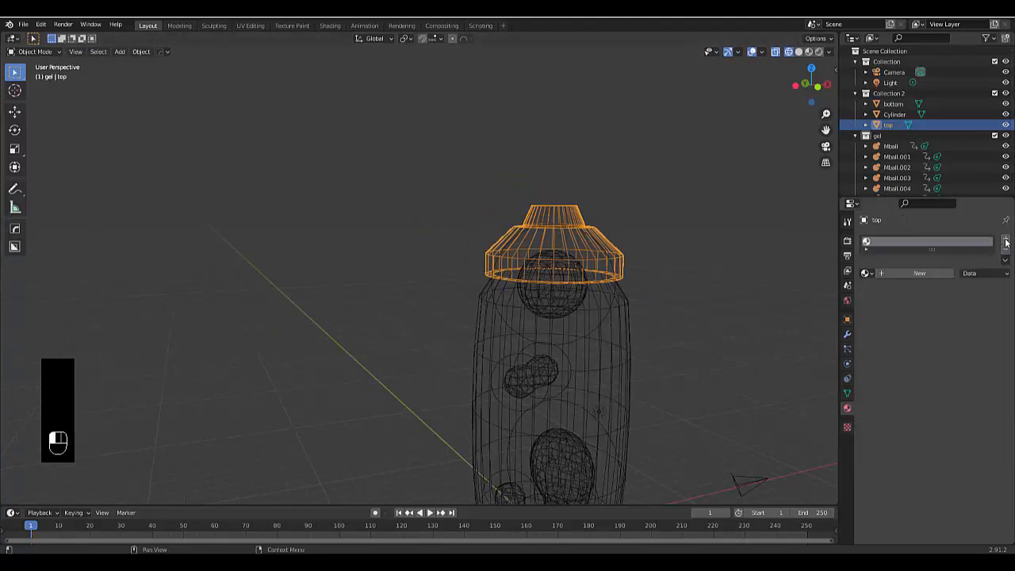
left_click(924, 273)
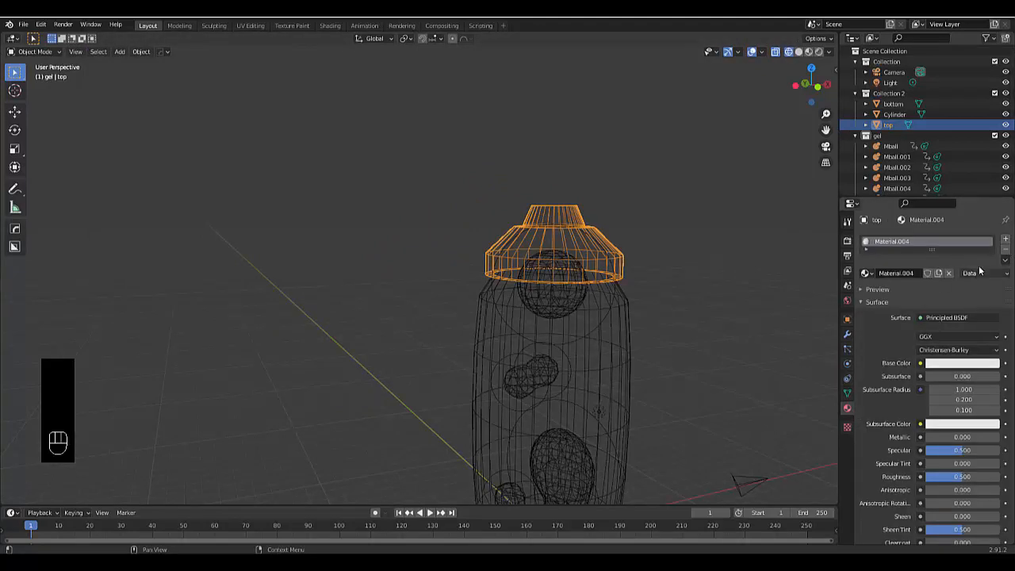
left_click(1004, 264)
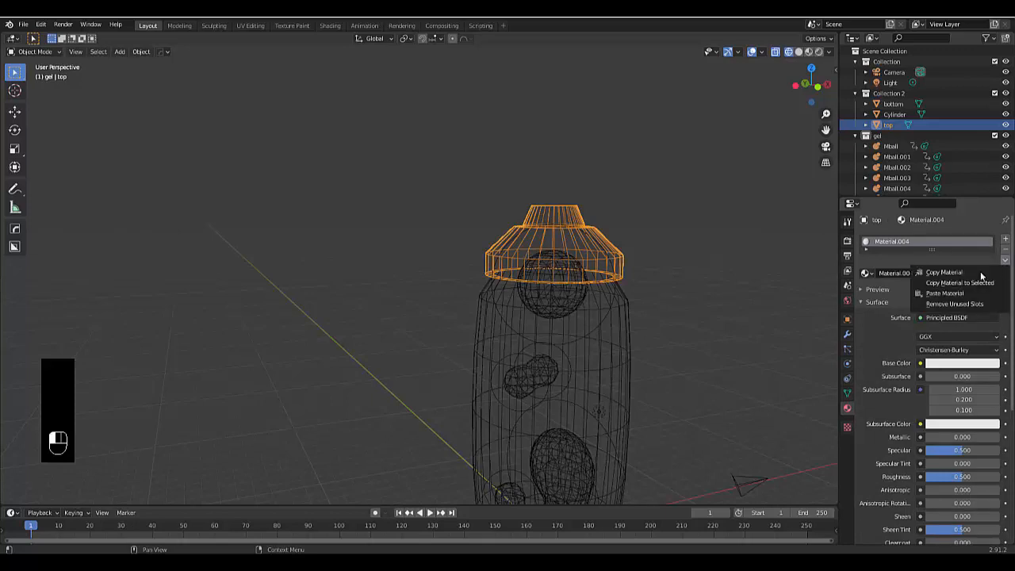
left_click(983, 296)
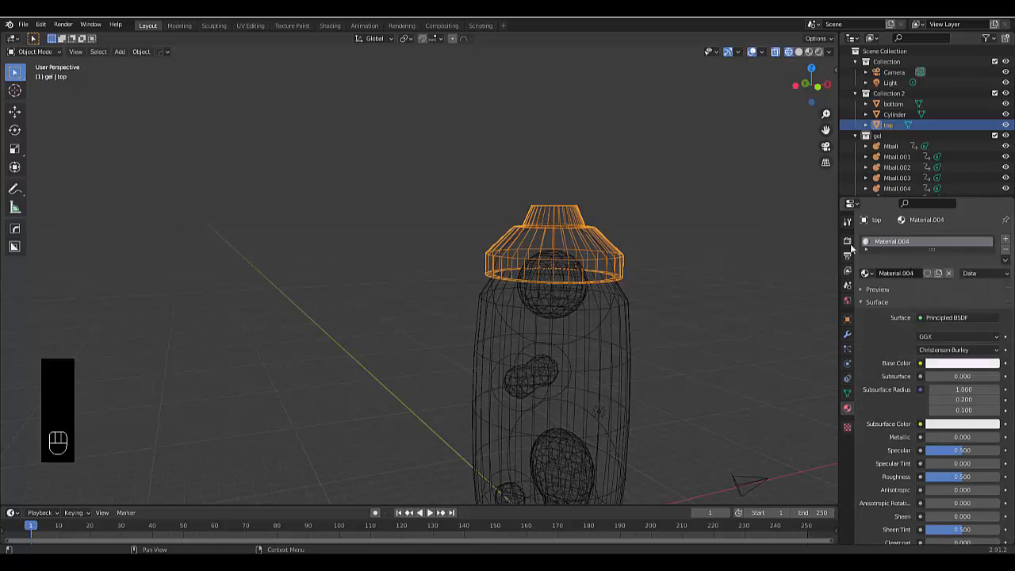
Switch the viewport to rendered shading, inspect the whole lamp, and select the bottom object.
scroll(537, 265, "down", 3)
left_click(819, 51)
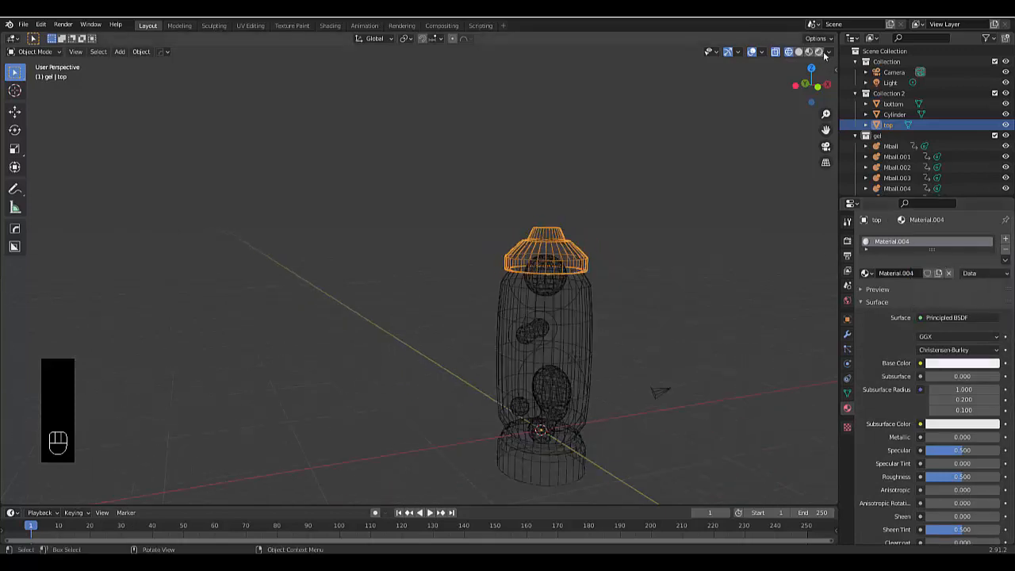
scroll(635, 326, "down", 3)
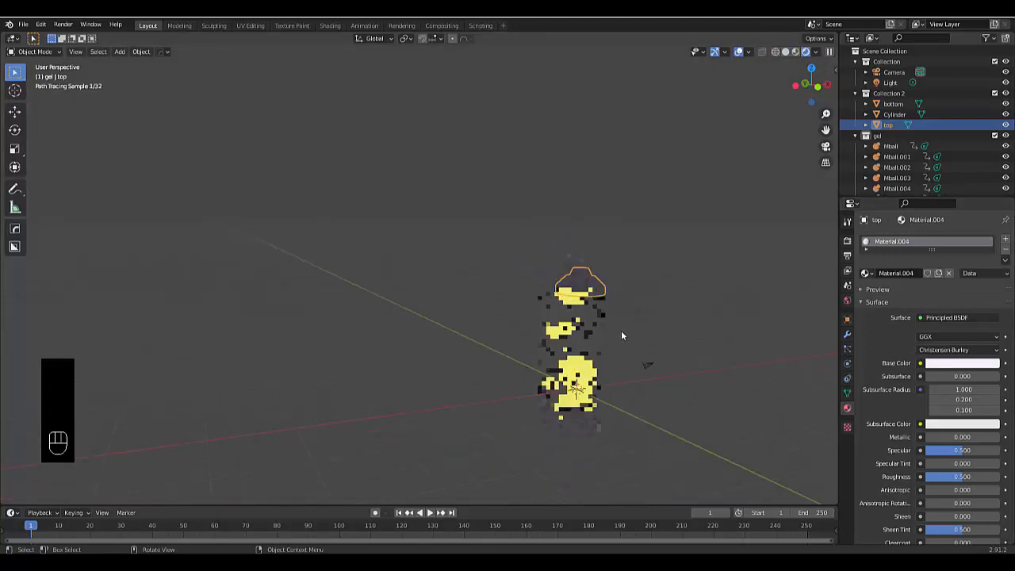
scroll(614, 398, "up", 4)
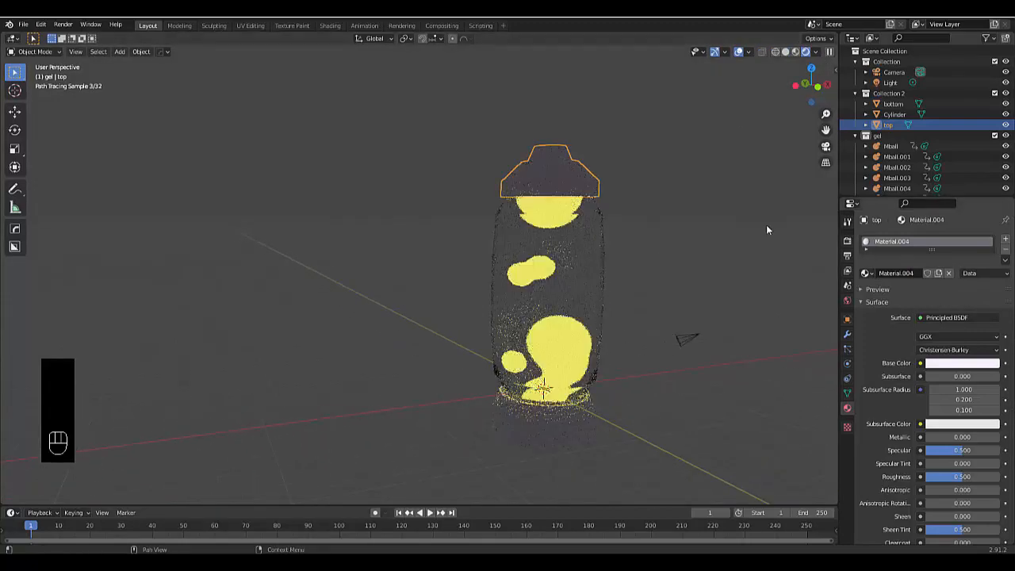
mouse_move(594, 349)
middle_mouse_down()
mouse_move(586, 353)
mouse_move(587, 337)
mouse_move(618, 358)
mouse_move(596, 363)
middle_mouse_up()
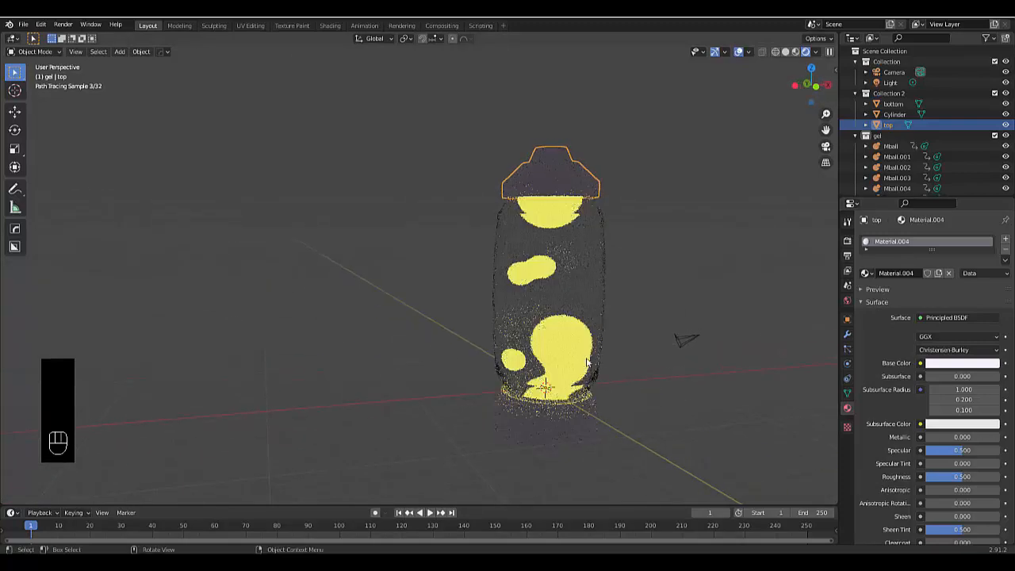
scroll(567, 413, "down", 3)
scroll(568, 414, "up", 4)
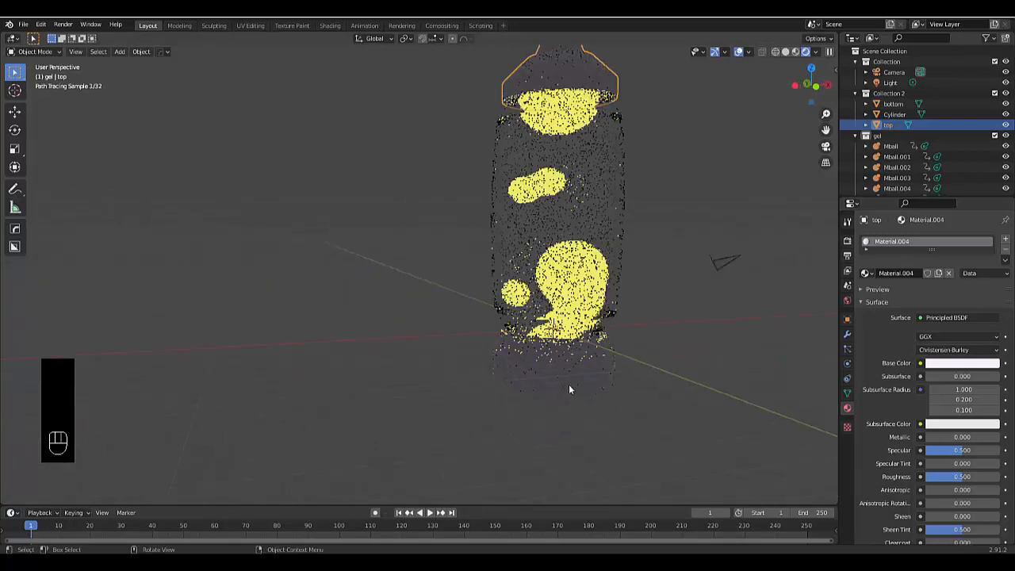
left_click(567, 388)
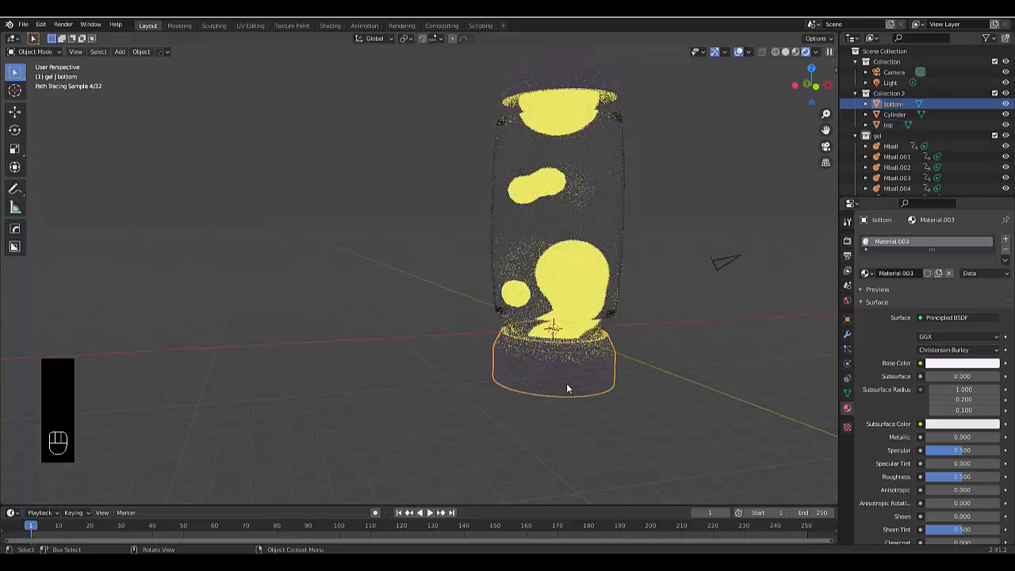
scroll(556, 362, "down", 3)
Change the light's type to Sun and, in top view, move it well away from the lamp along positive X.
left_click(891, 83)
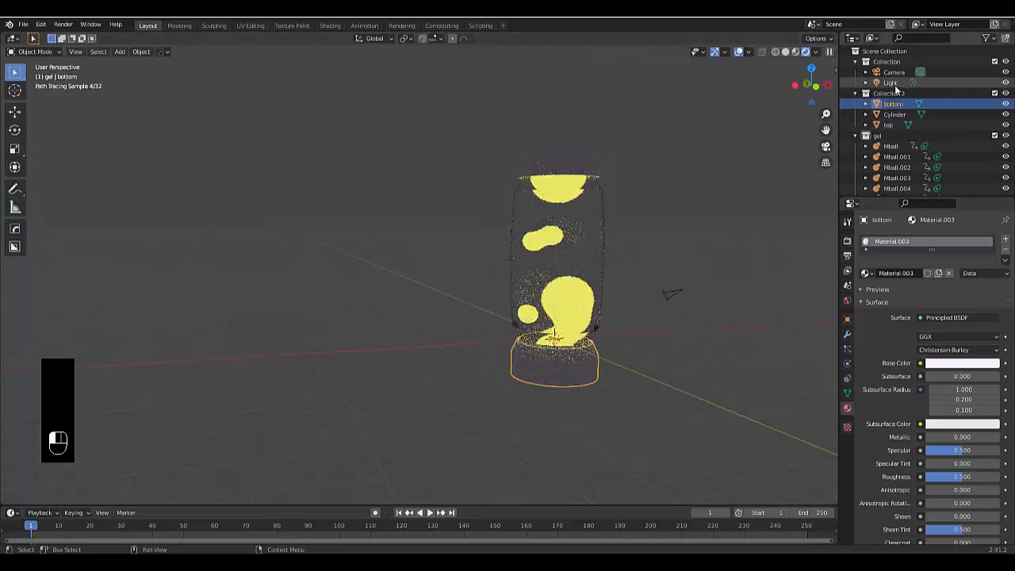
left_click(915, 284)
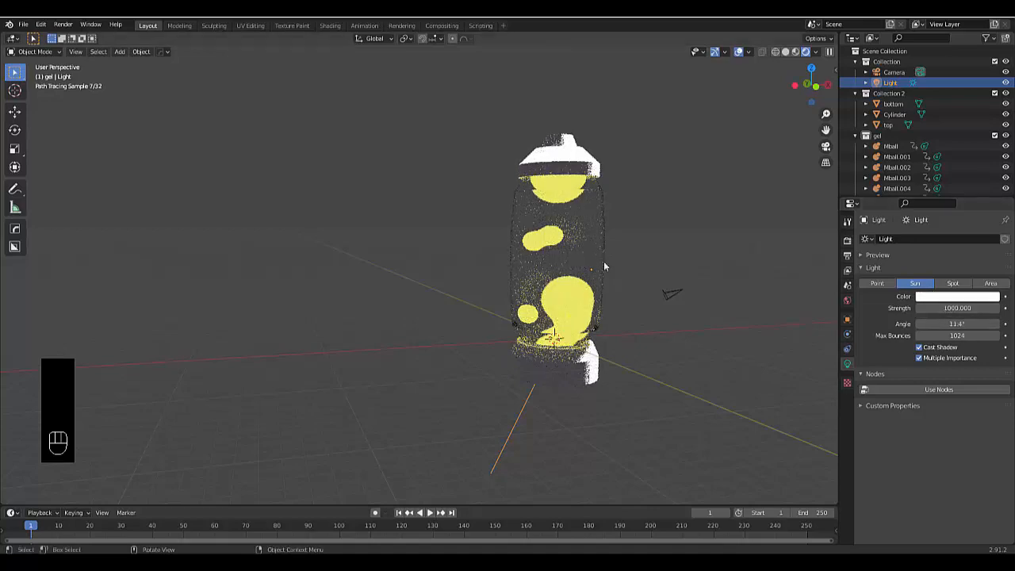
scroll(604, 260, "down", 4)
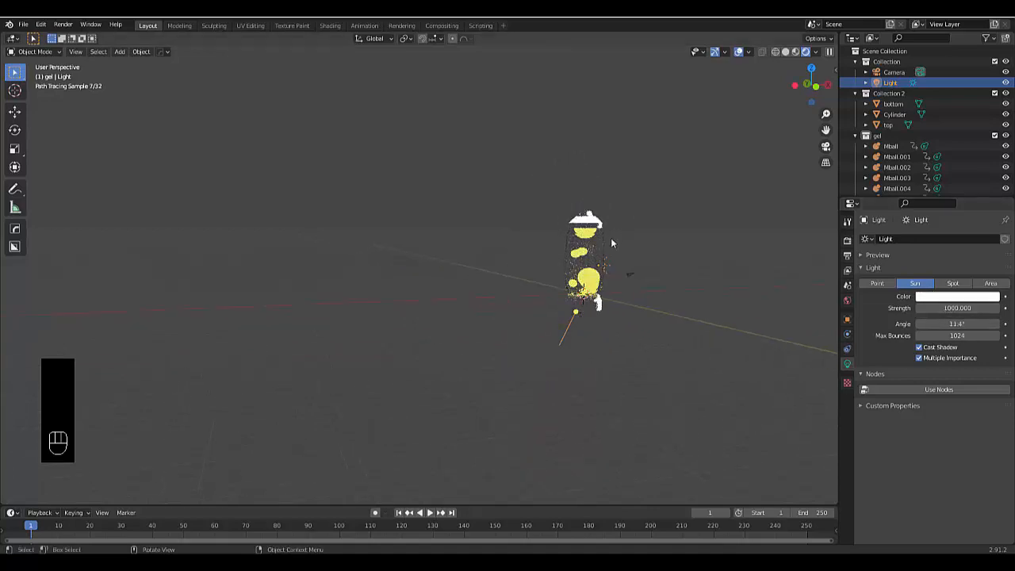
key("KP_Decimal")
scroll(529, 275, "down", 15)
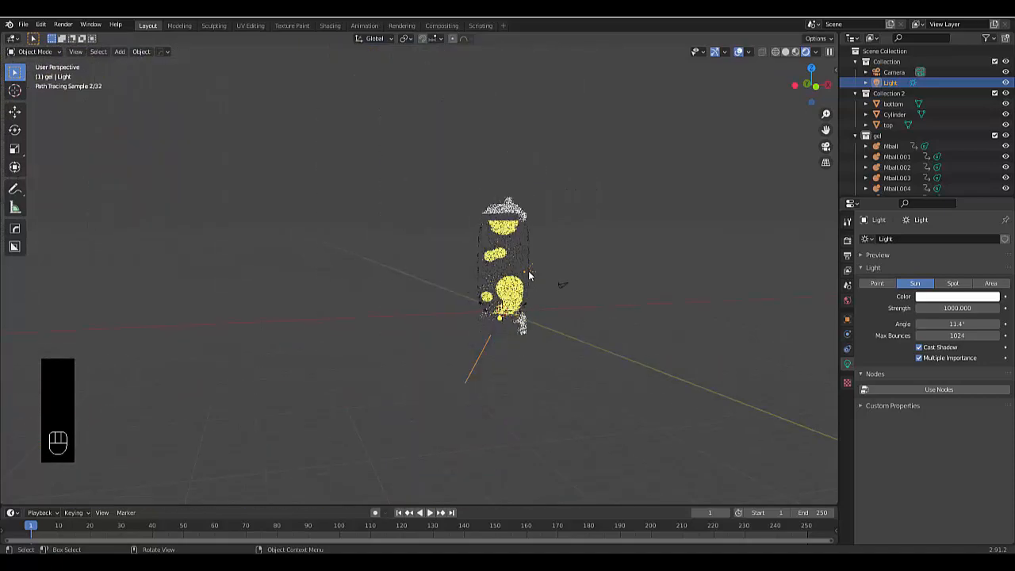
key("KP_7")
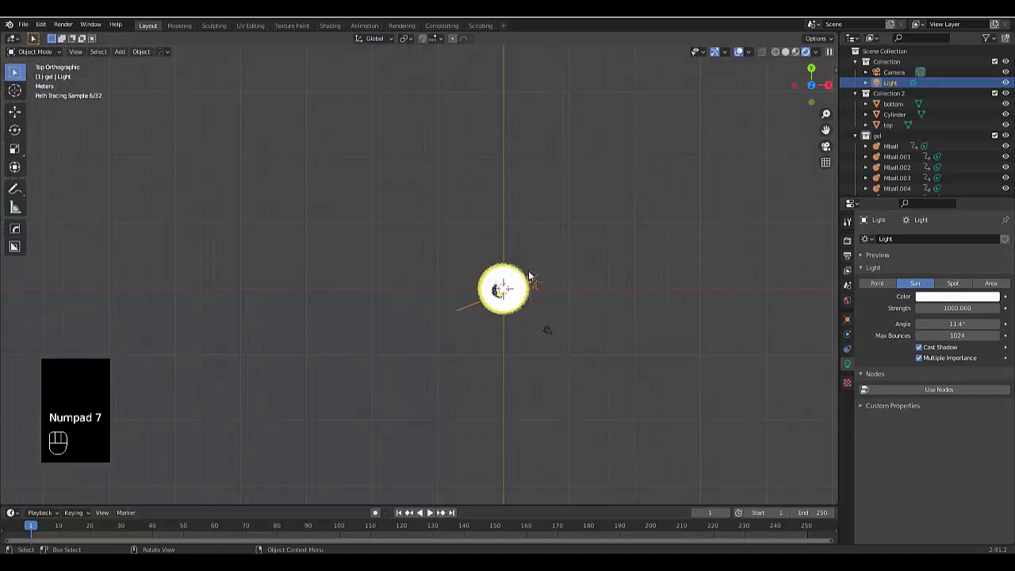
key("g")
left_click(660, 285)
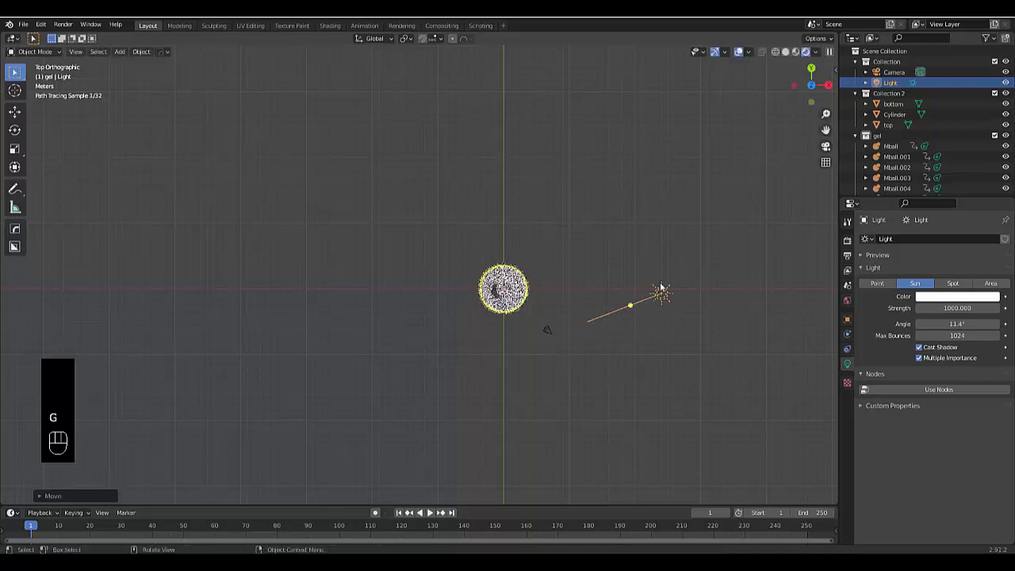
Rotate the sun light in top view so that its beam points back toward the lamp.
key("KP_1")
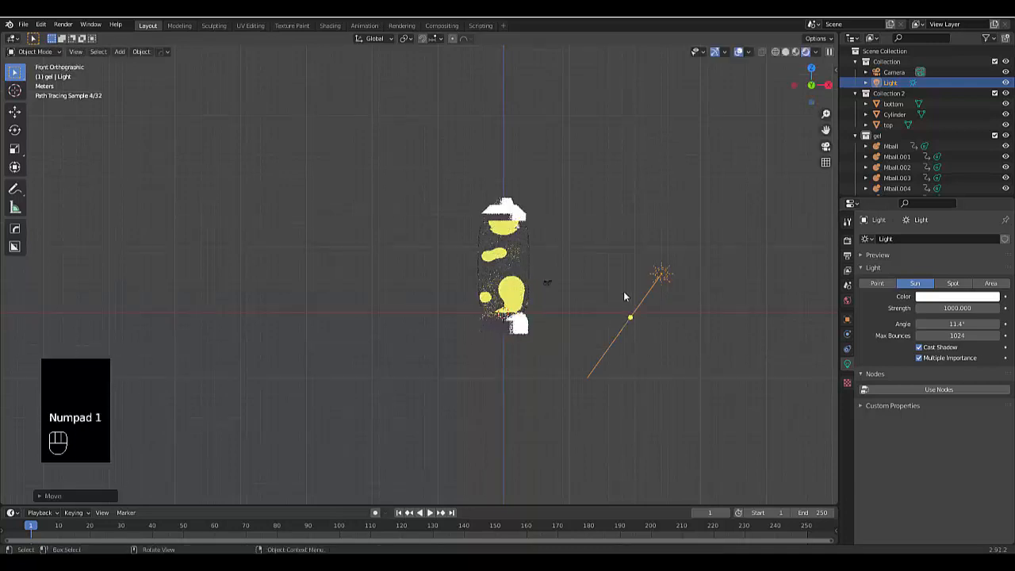
key("KP_7")
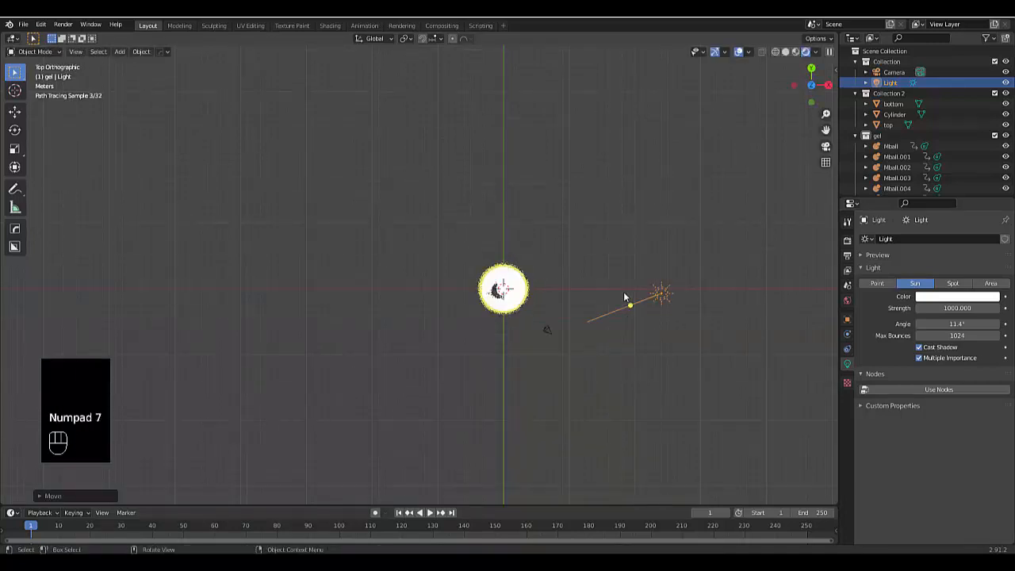
key("r")
left_click(718, 214)
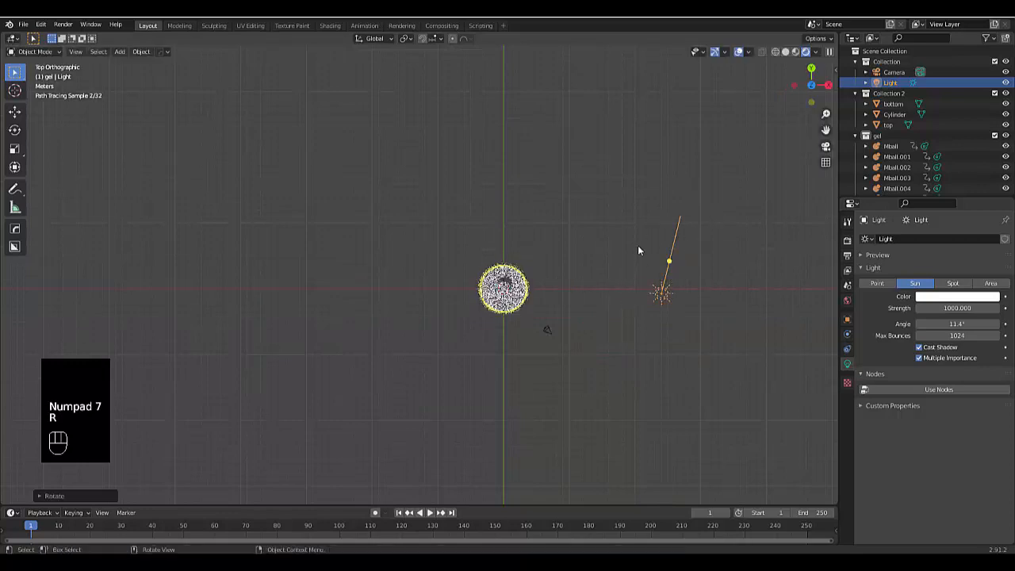
key("r")
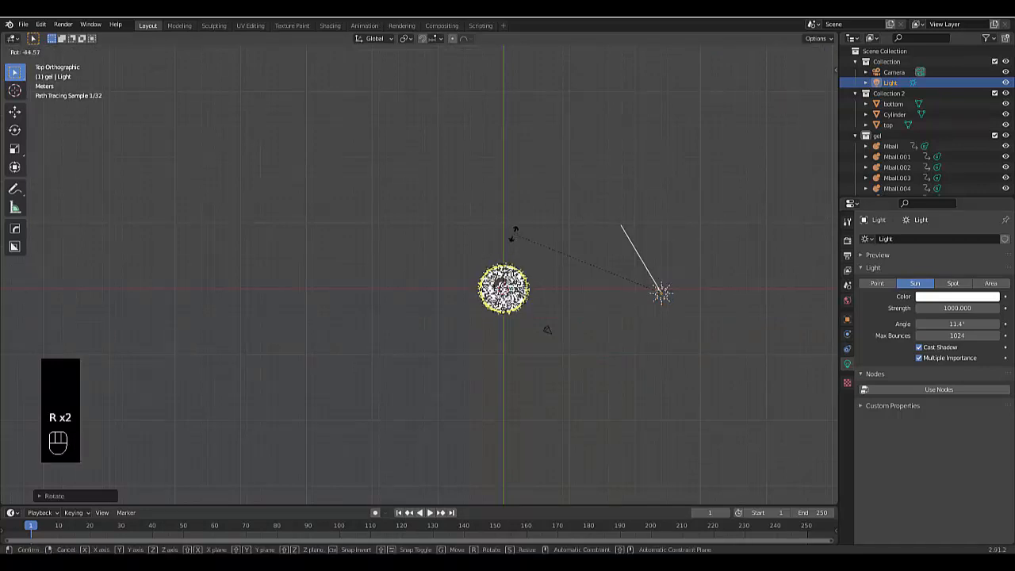
left_click(431, 331)
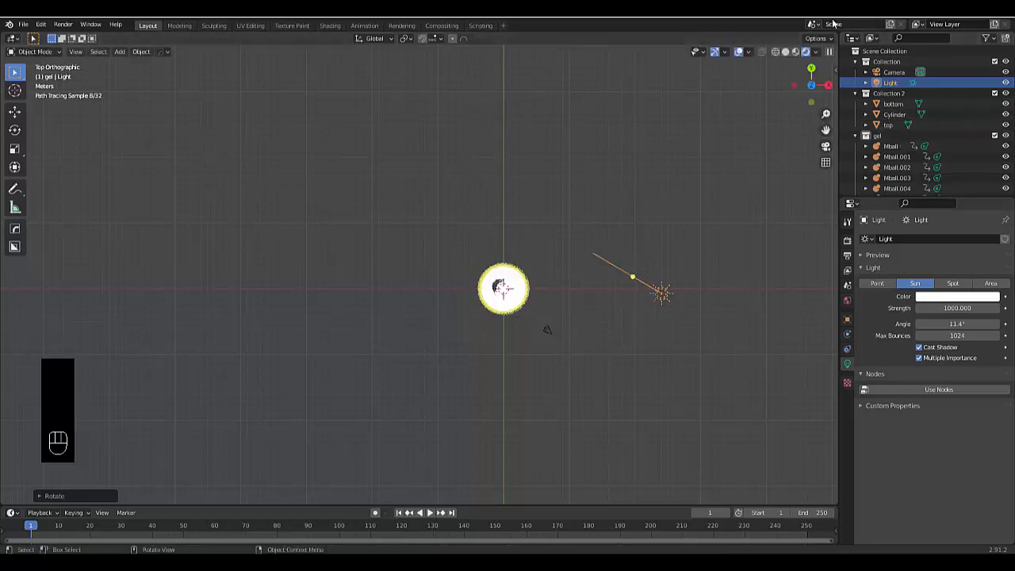
Split the 3D viewport into two side-by-side areas, show the camera view in the new one, and make it narrower.
mouse_move(838, 31)
left_mouse_down()
mouse_move(804, 63)
mouse_move(517, 101)
left_mouse_up()
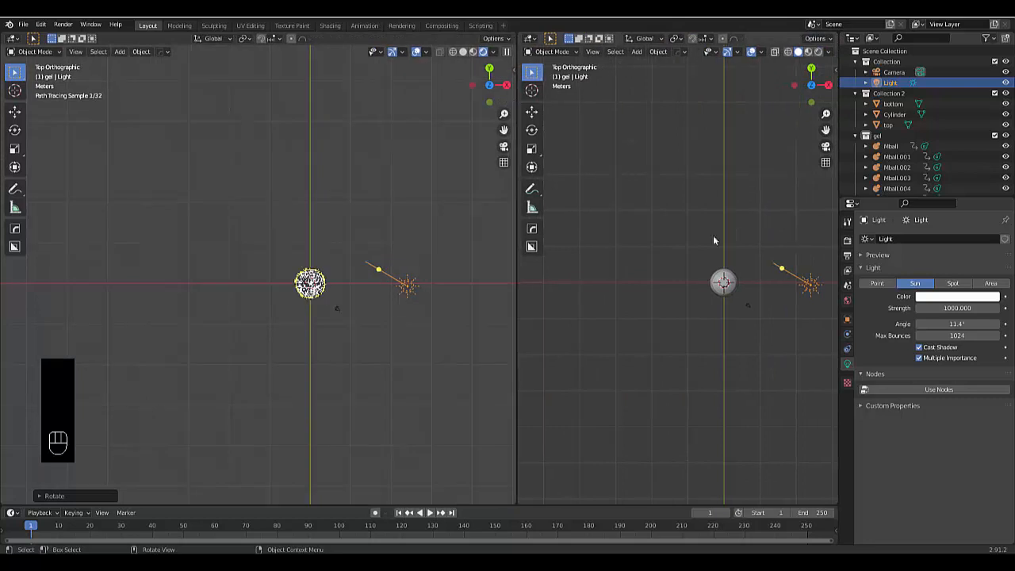
left_click(825, 148)
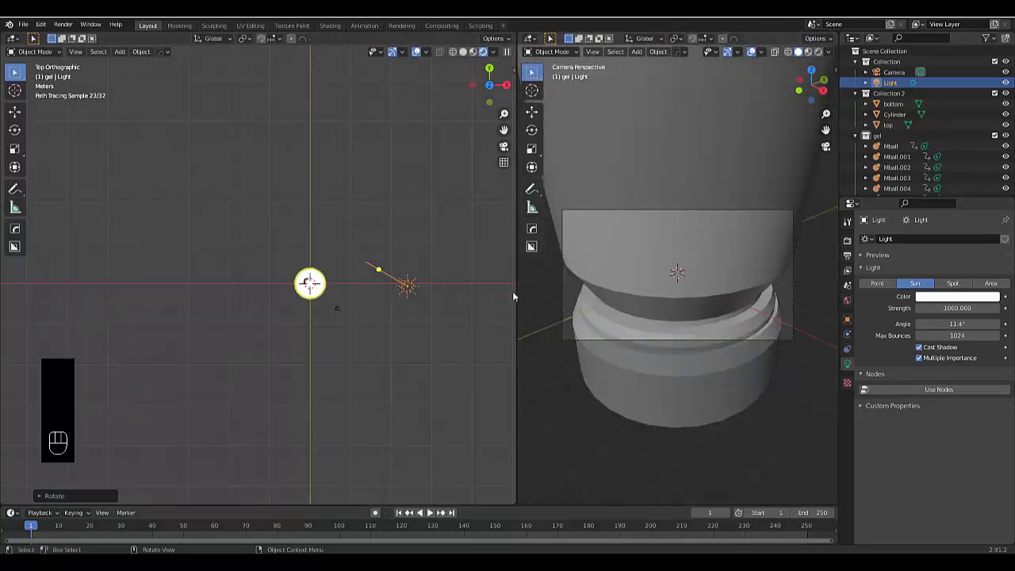
left_click_drag(516, 297, 611, 295)
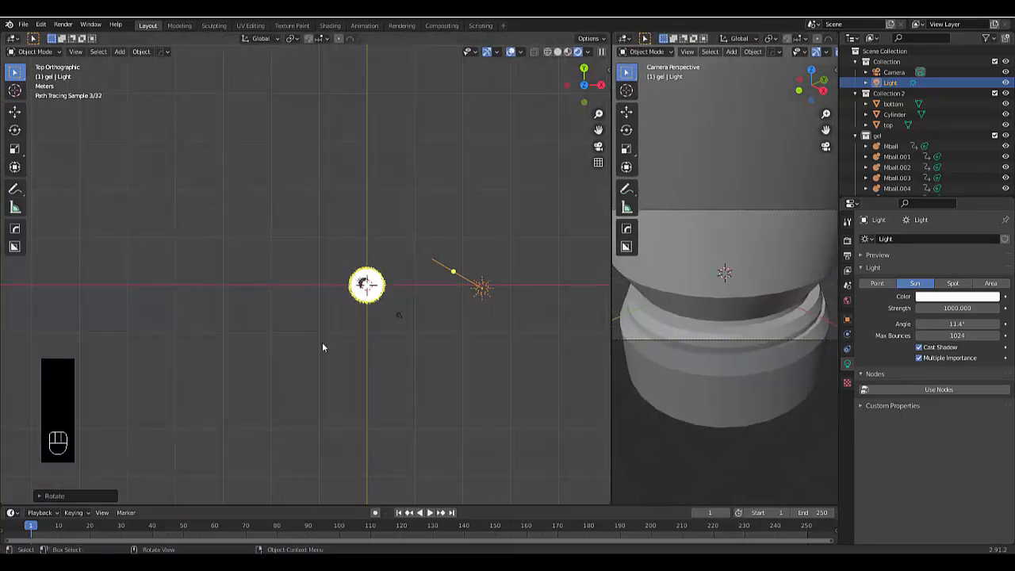
Select the camera and, in top view, move it diagonally away from the lamp toward positive X and negative Y.
left_click(405, 321)
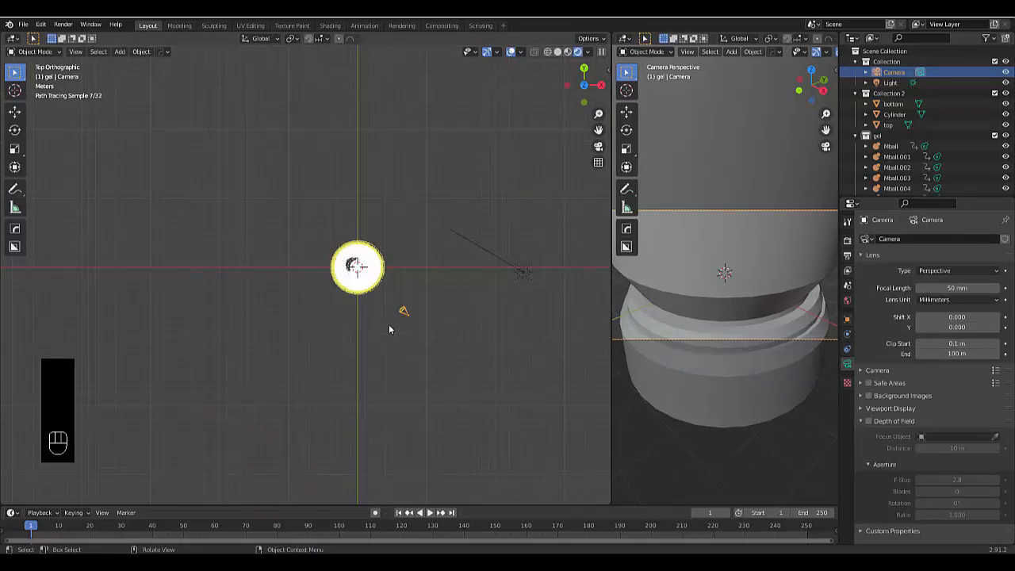
key("KP_Decimal")
mouse_move(388, 329)
middle_mouse_down()
mouse_move(341, 274)
mouse_move(333, 214)
mouse_move(415, 281)
middle_mouse_up()
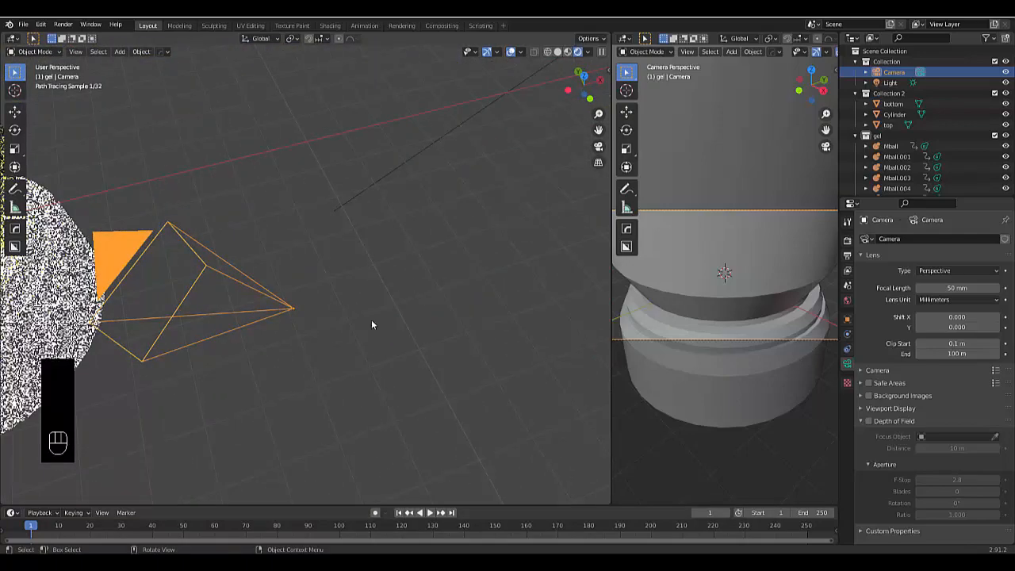
key("KP_7")
scroll(360, 321, "down", 8)
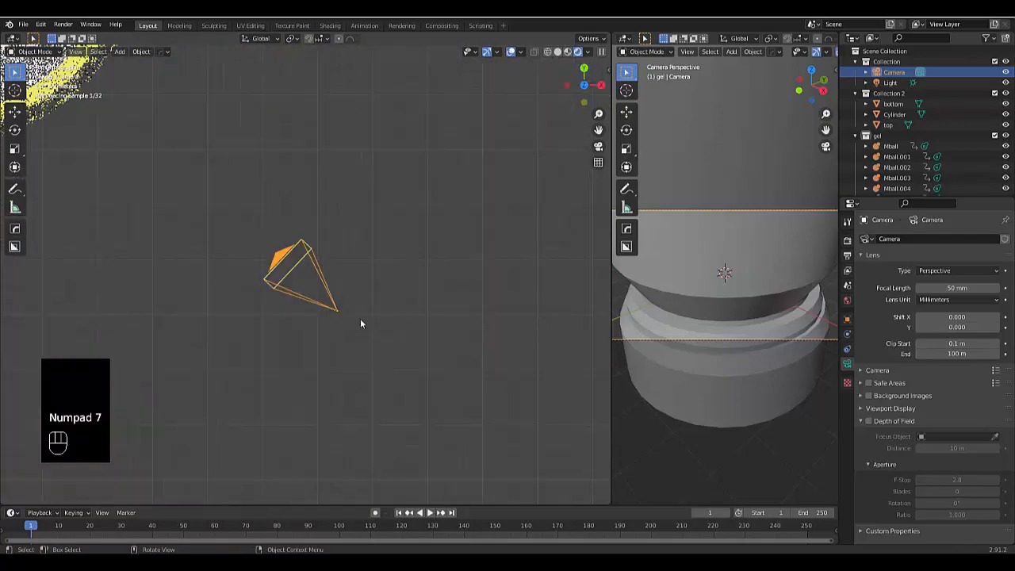
key("g")
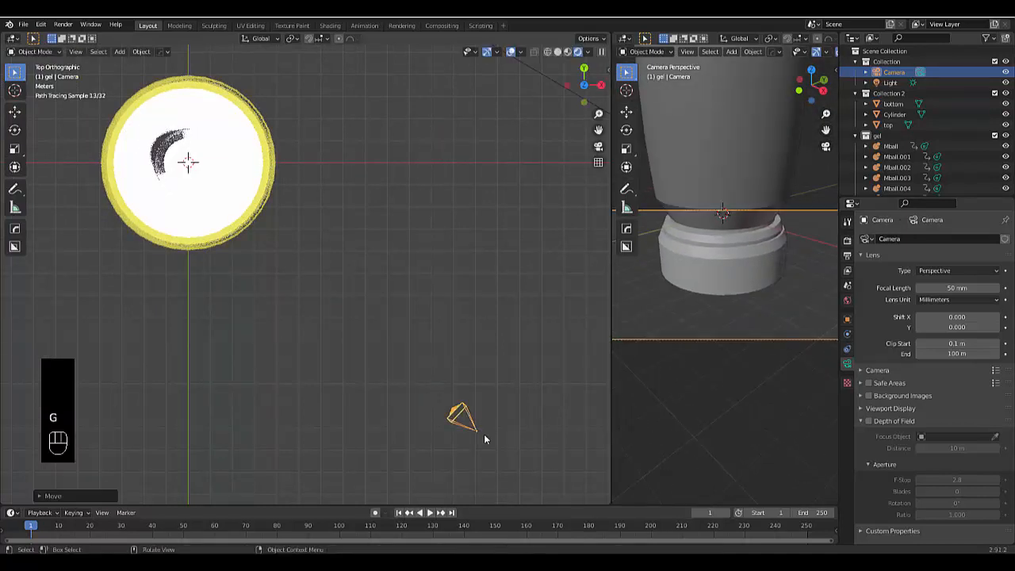
In front view, raise the camera along Z with the Move tool to near the lamp's cap, so the whole lamp fits the camera view.
left_click(14, 112)
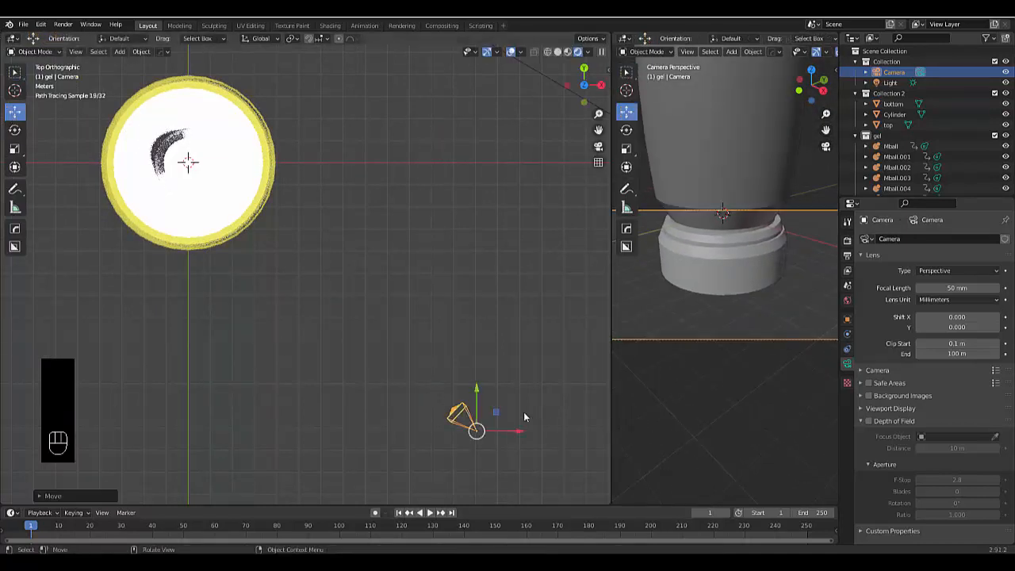
key("KP_1")
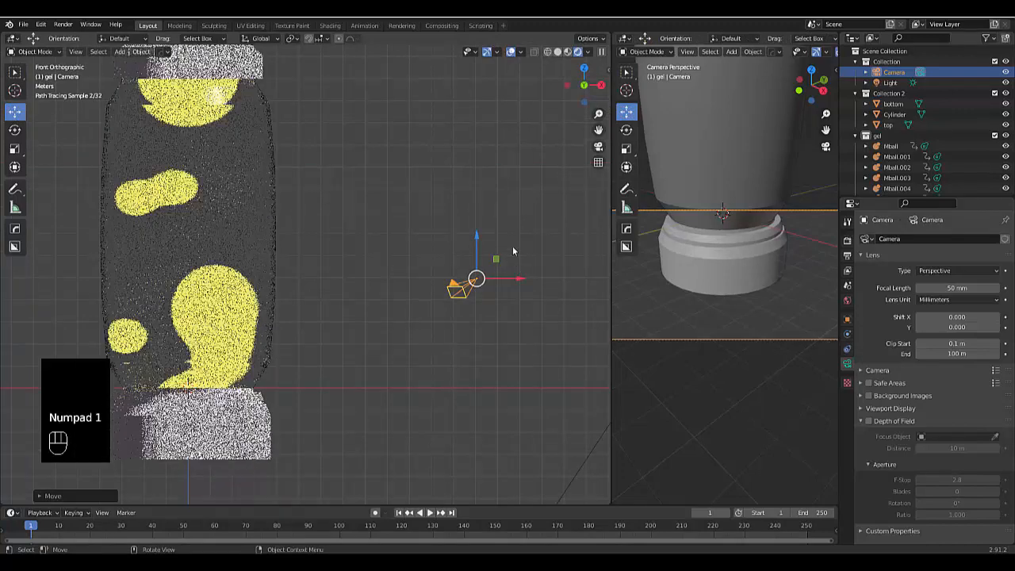
left_click_drag(482, 237, 452, 383)
scroll(455, 216, "down", 5)
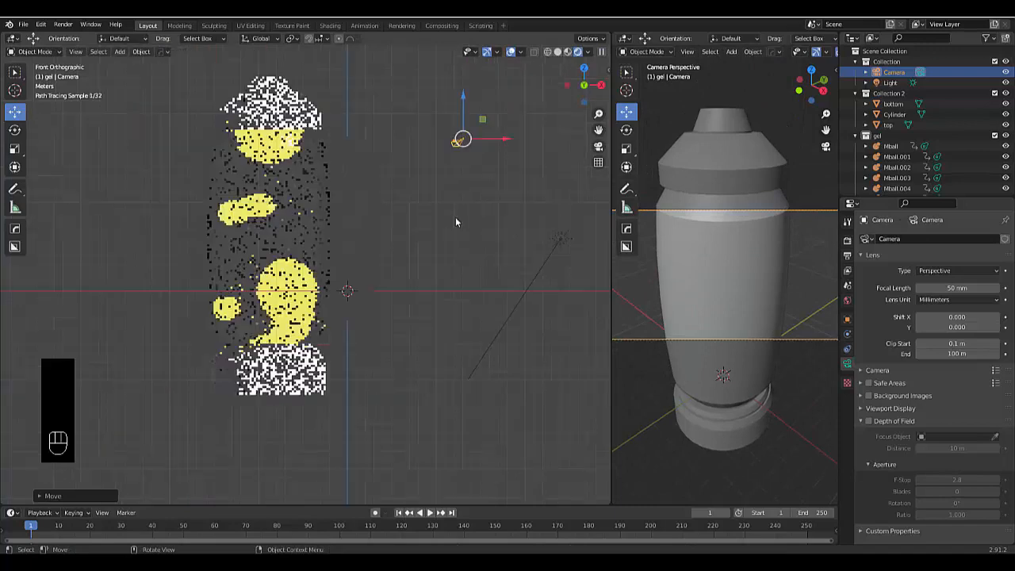
Align the camera to an elevated angled view of the lava lamp and move it to reframe the lamp.
middle_click_drag(386, 232, 198, 388)
scroll(353, 279, "up", 3)
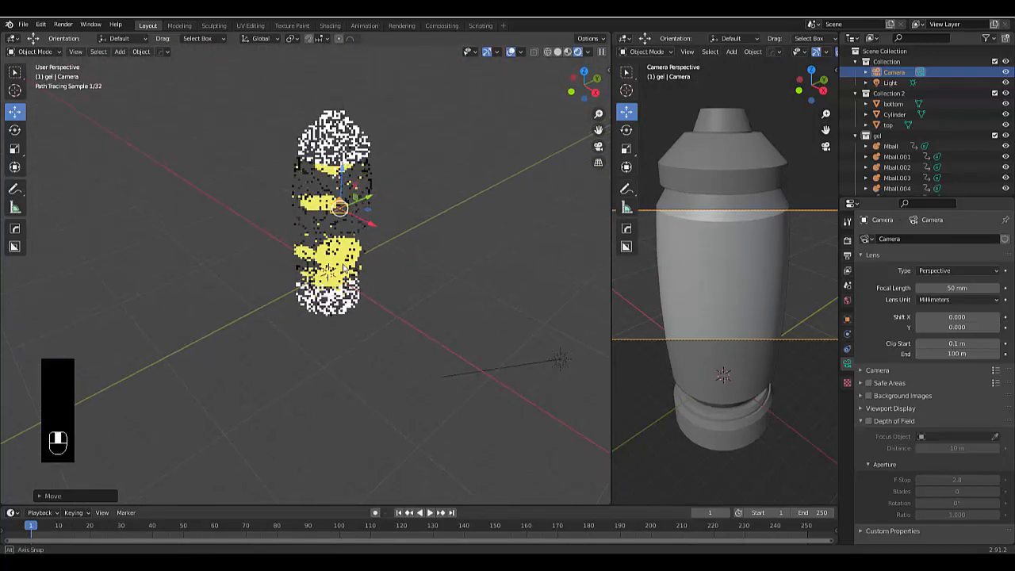
key("ctrl+alt+KP_0")
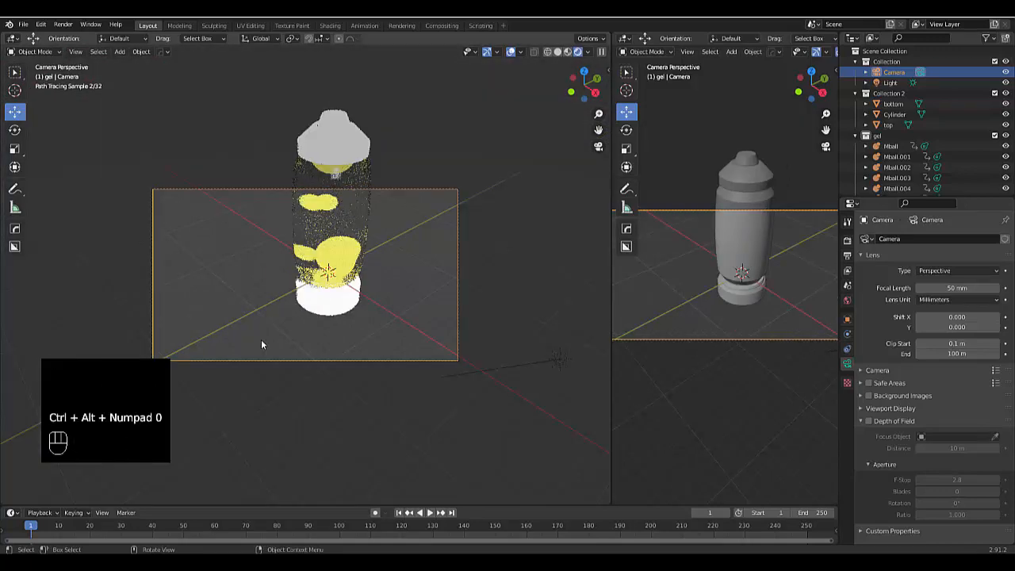
key("g")
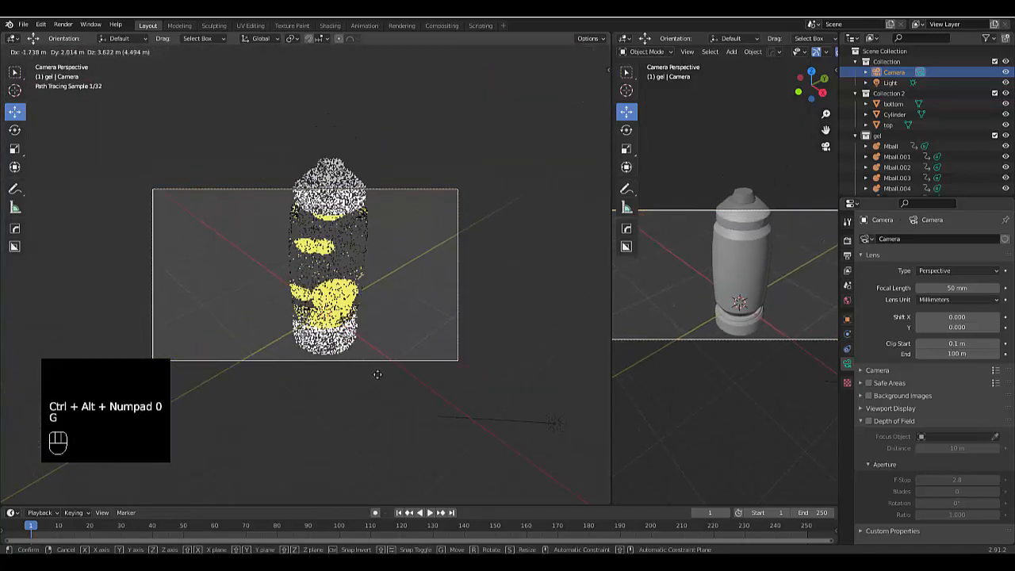
left_click(403, 342)
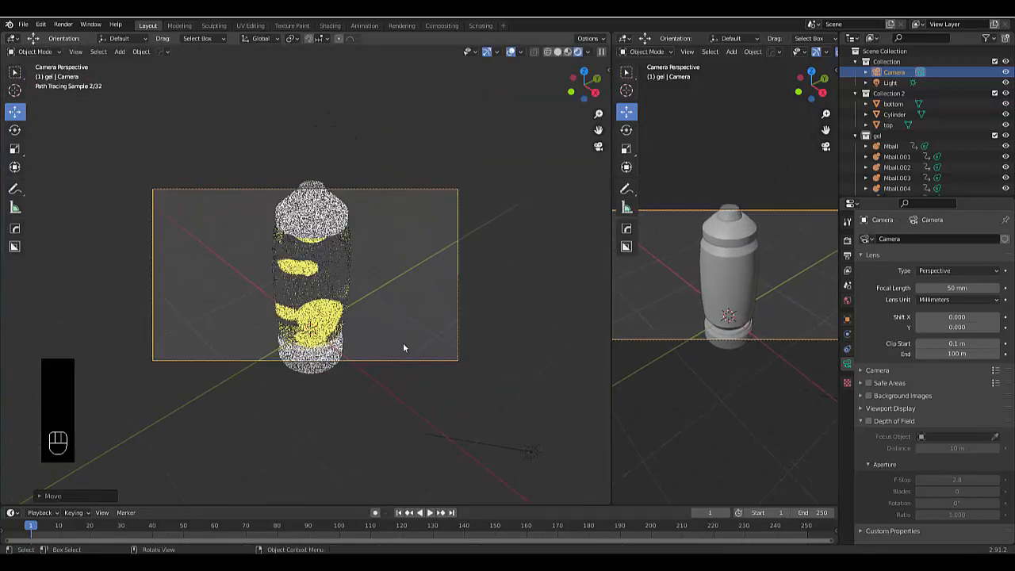
Realign the camera to a low, nearly frontal view of the lamp and move it so the lamp sits near the frame's centre.
scroll(325, 401, "up", 4)
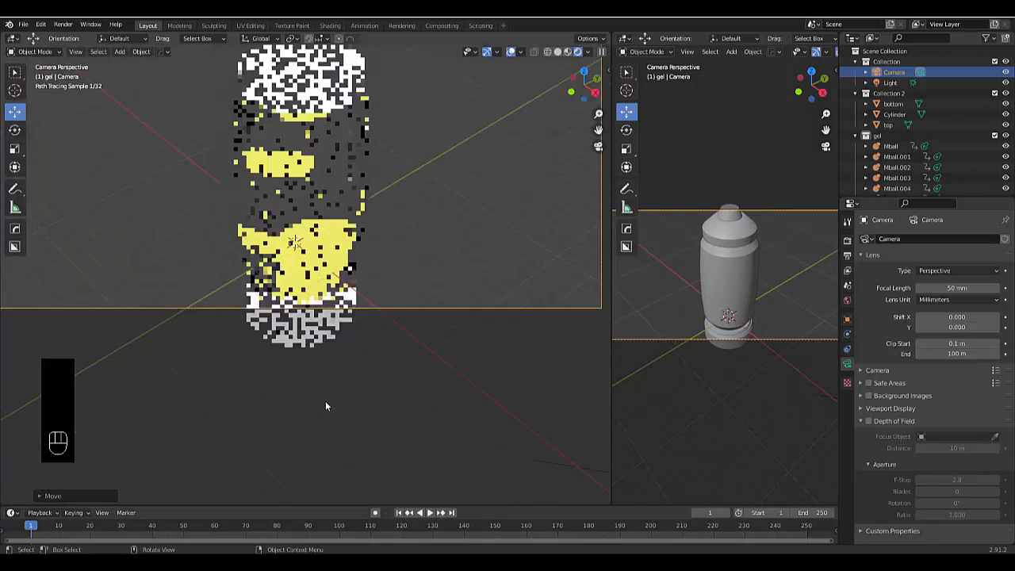
mouse_move(318, 368)
middle_mouse_down()
mouse_move(372, 232)
mouse_move(323, 276)
mouse_move(343, 279)
mouse_move(328, 279)
middle_mouse_up()
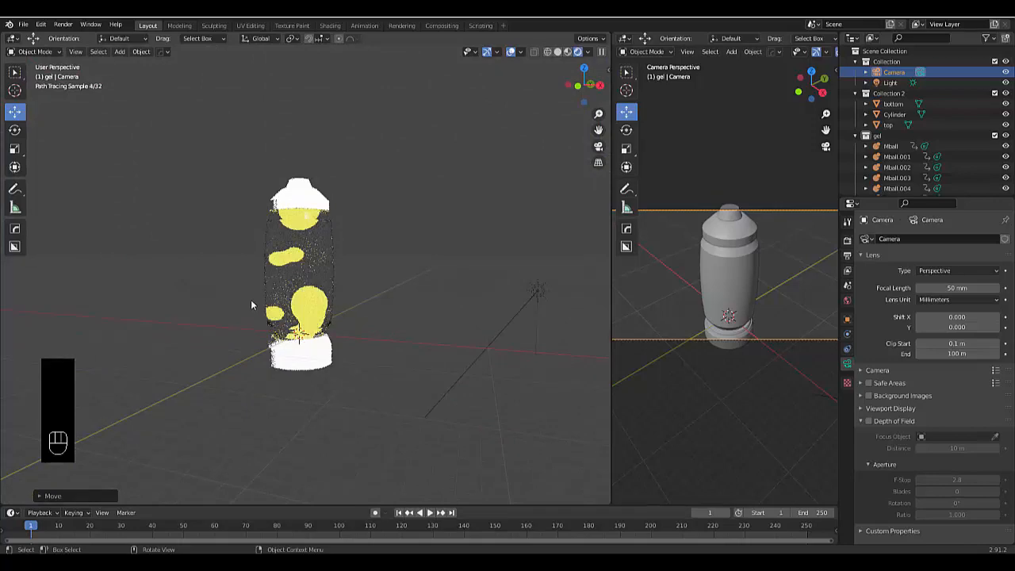
key("ctrl+alt+KP_0")
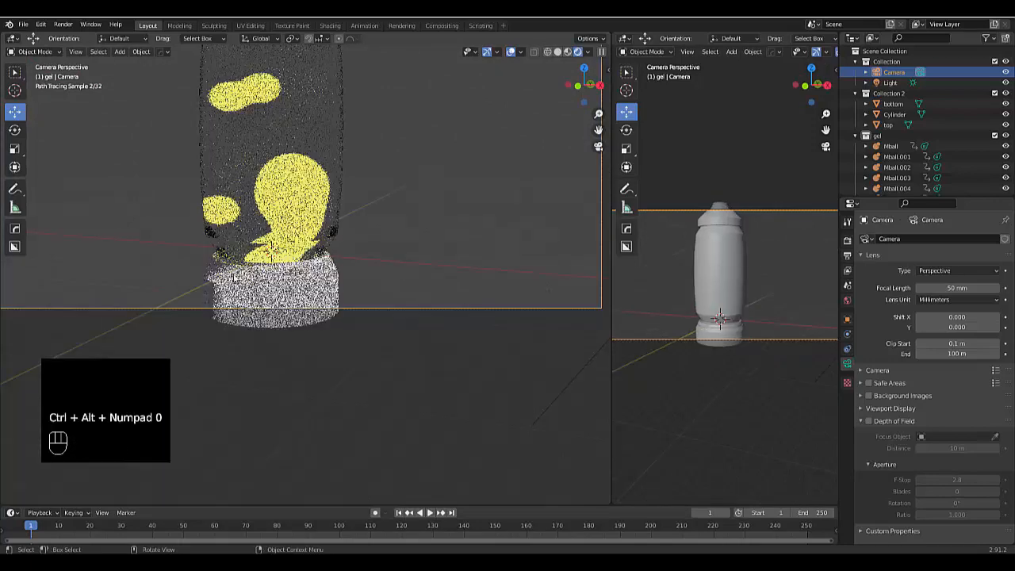
scroll(338, 229, "down", 4)
scroll(279, 161, "up", 2)
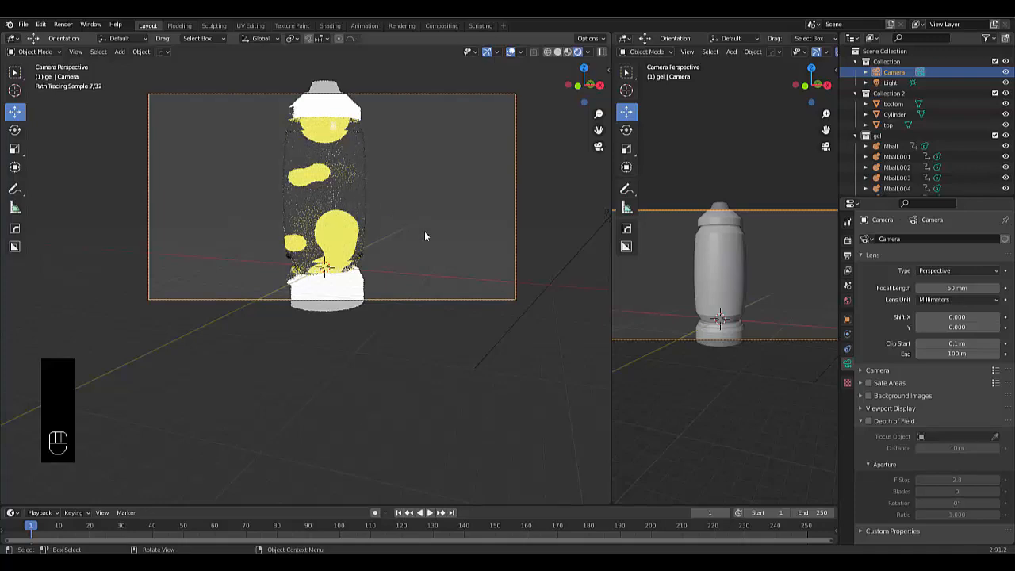
key("g")
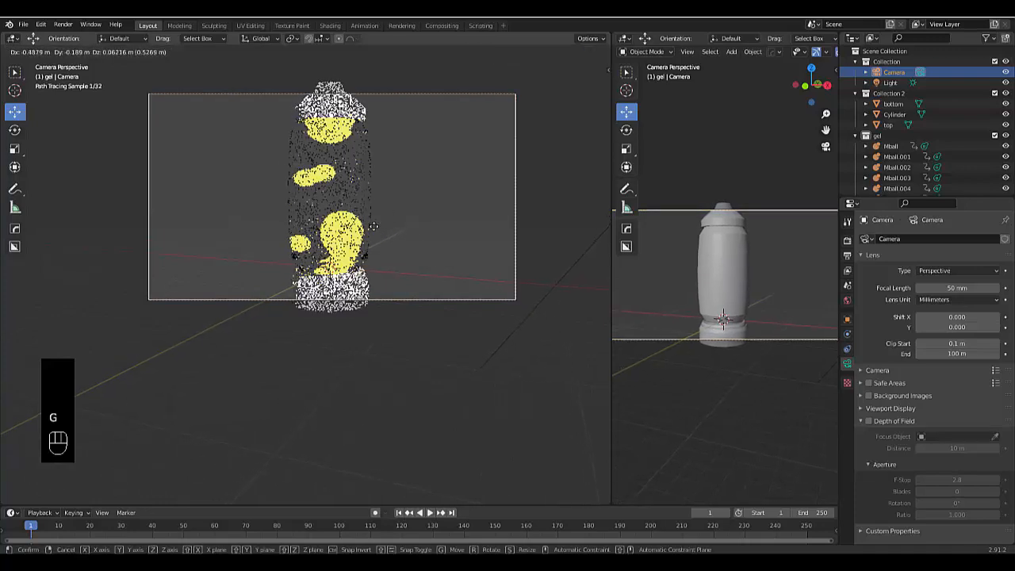
left_click(359, 234)
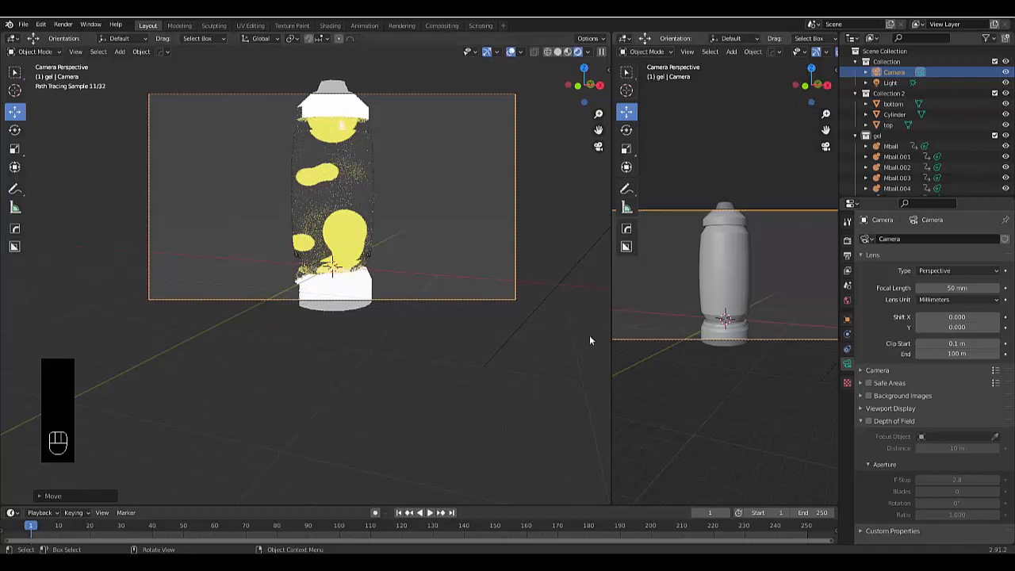
Leave the camera view and enable adaptive sampling in the Cycles render settings.
scroll(294, 268, "up", 4)
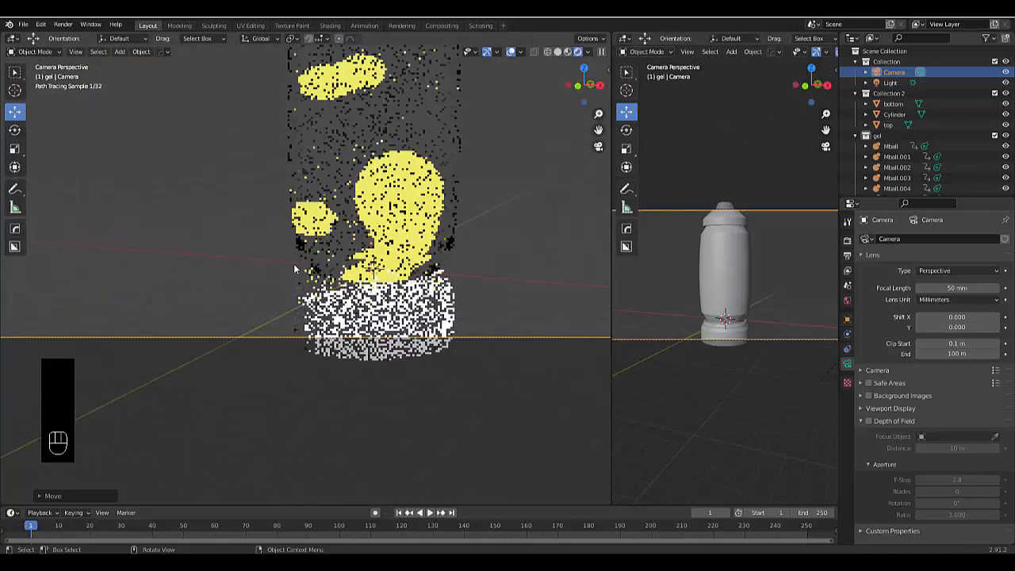
scroll(294, 269, "down", 4)
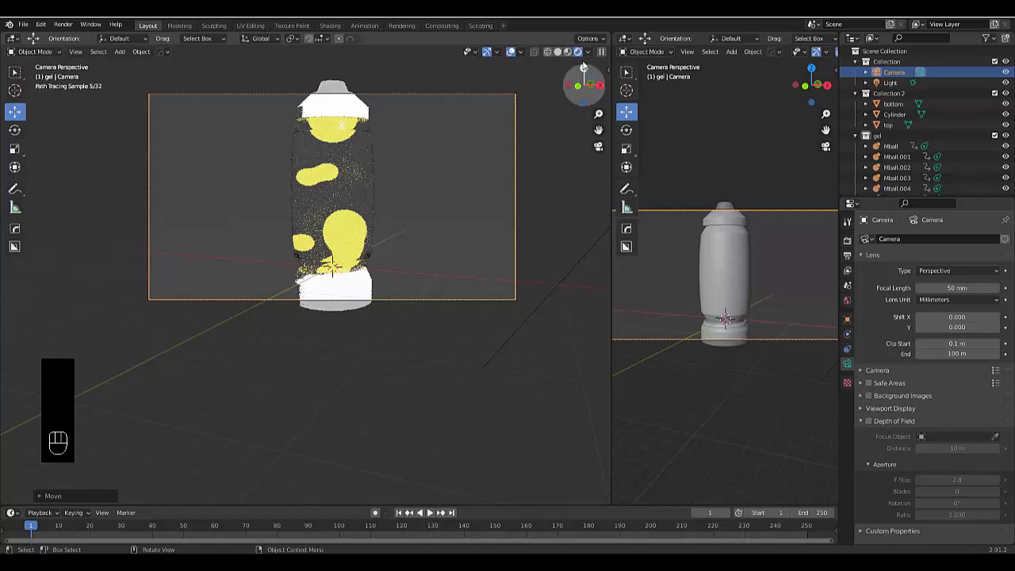
left_click(596, 146)
scroll(150, 269, "down", 3)
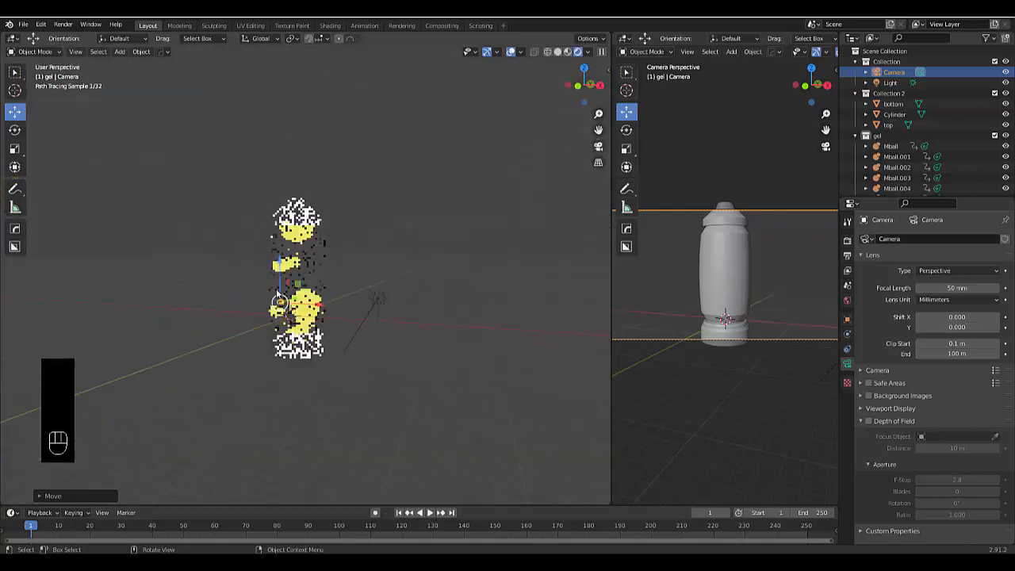
middle_click_drag(165, 204, 427, 440)
scroll(428, 441, "up", 8)
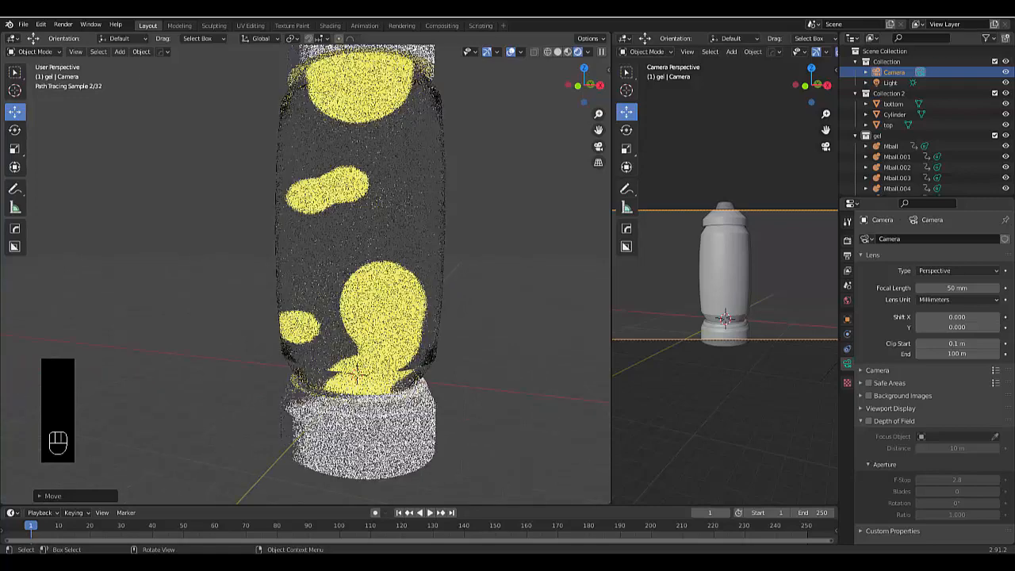
left_click(65, 25)
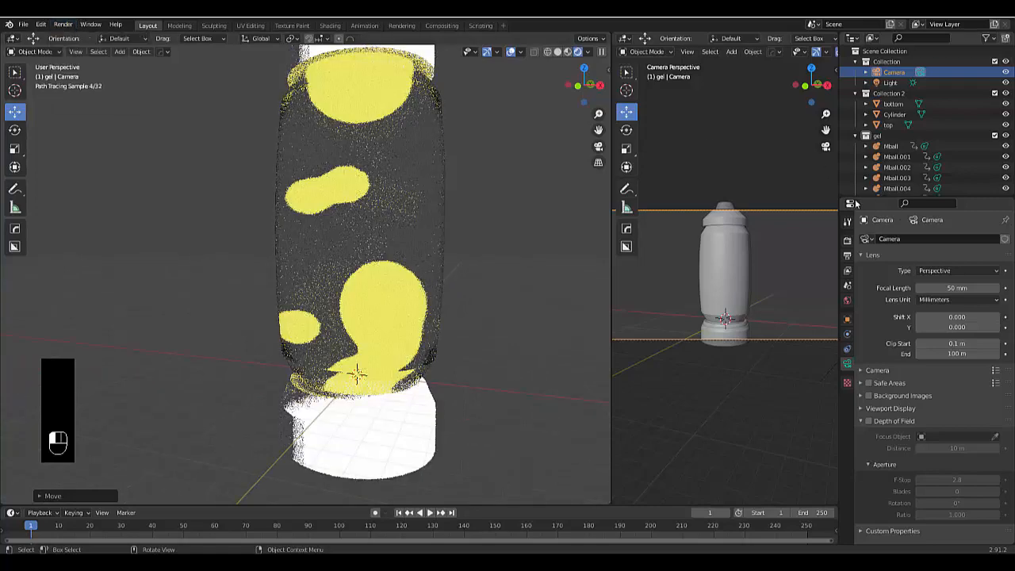
left_click(846, 241)
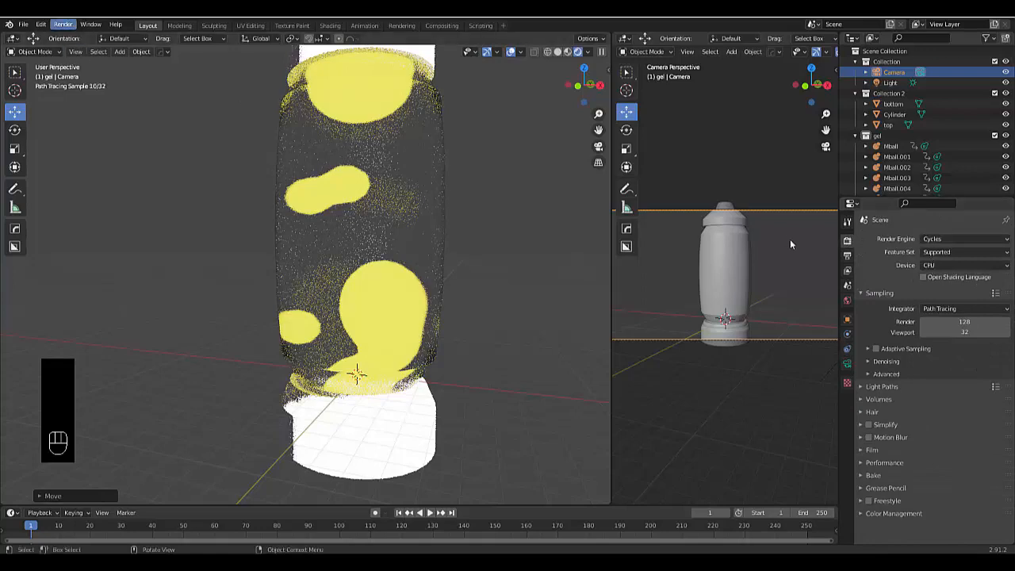
left_click(876, 349)
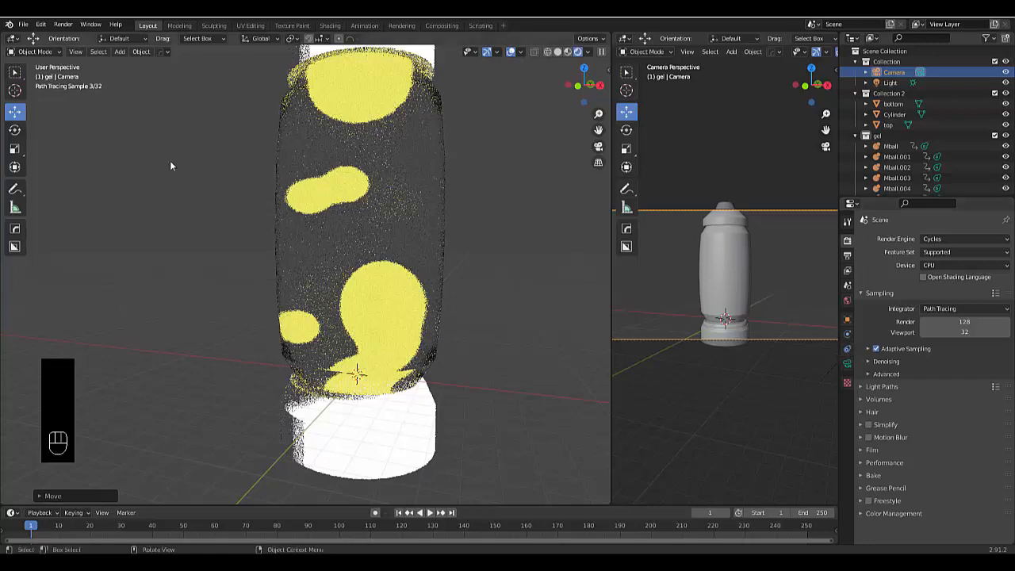
Render a still image of the lamp, inspect the result and close the render window.
left_click(63, 28)
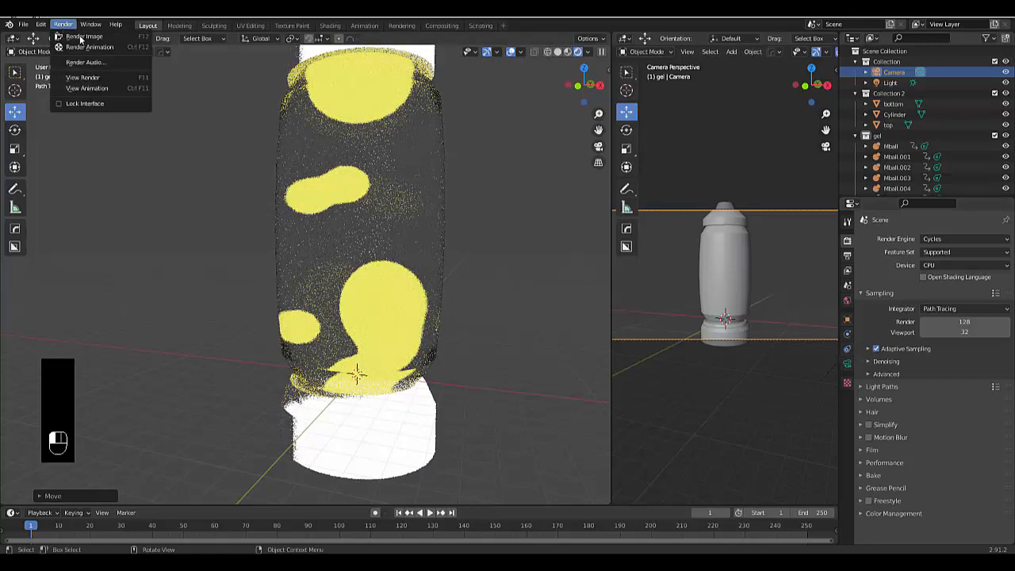
left_click(79, 37)
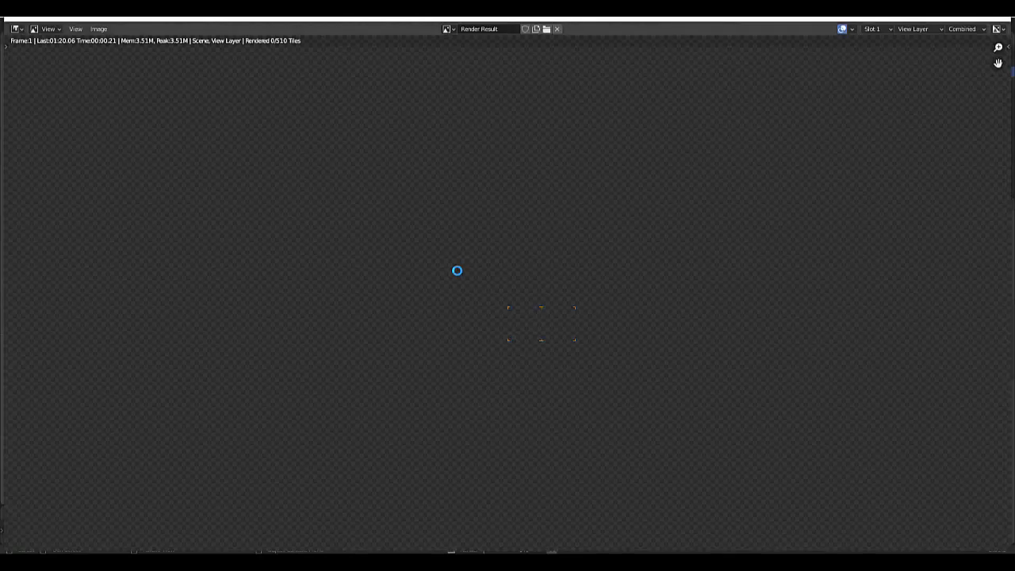
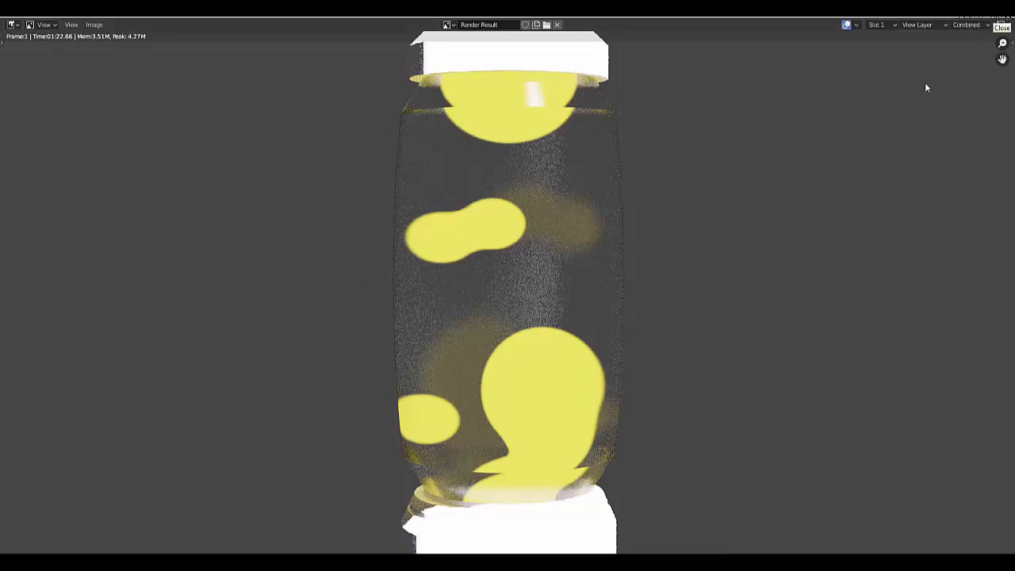
left_click(1003, 19)
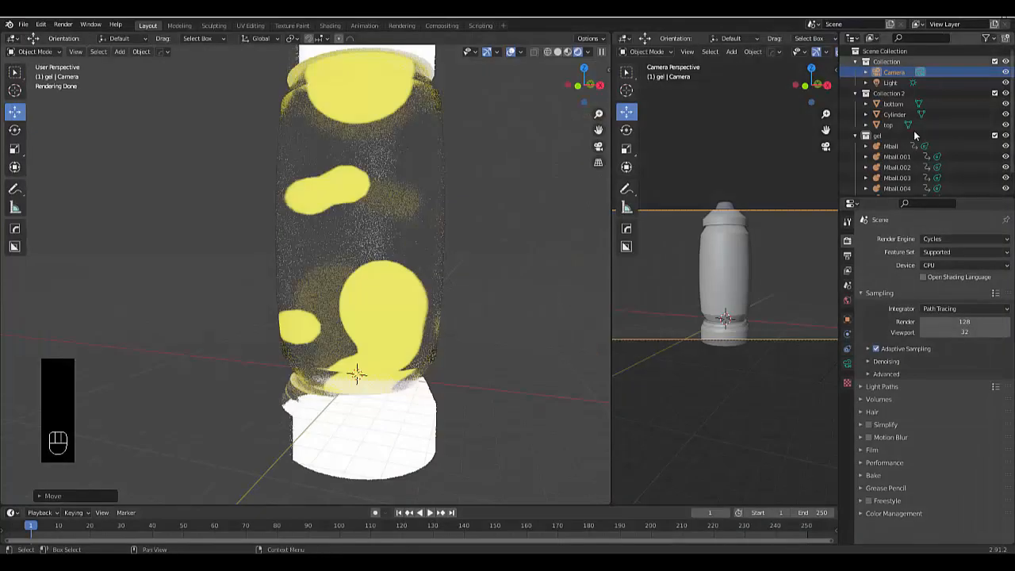
Expand the Film render settings and set the timeline's current frame to 100.
left_click(866, 450)
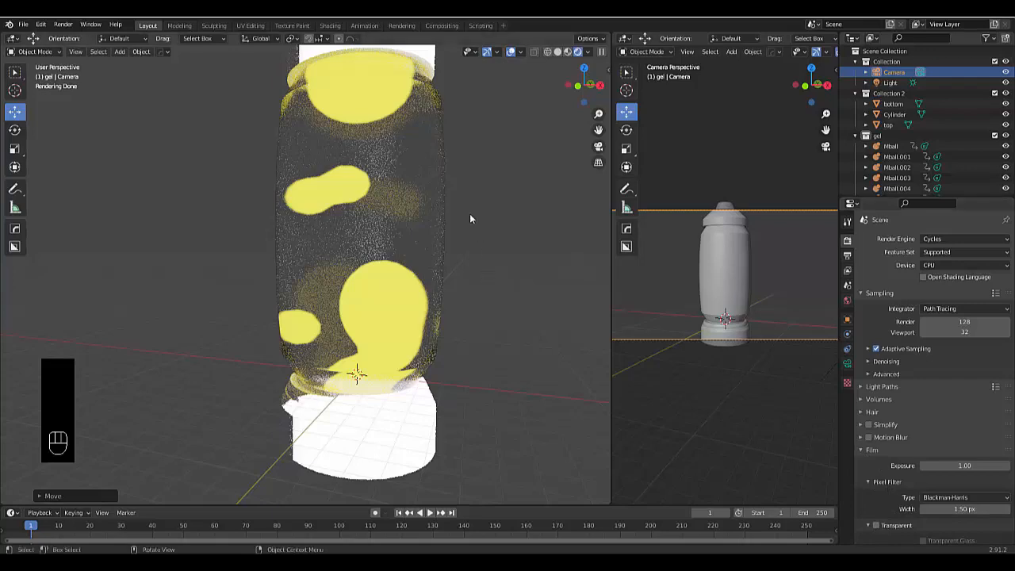
scroll(317, 319, "down", 3)
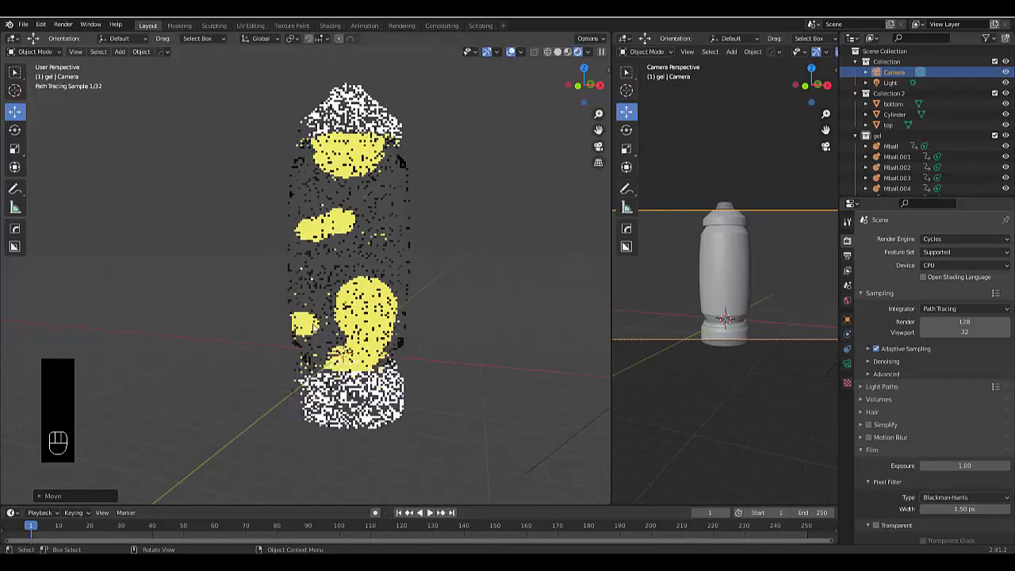
scroll(287, 307, "up", 3)
middle_click_drag(295, 296, 322, 301)
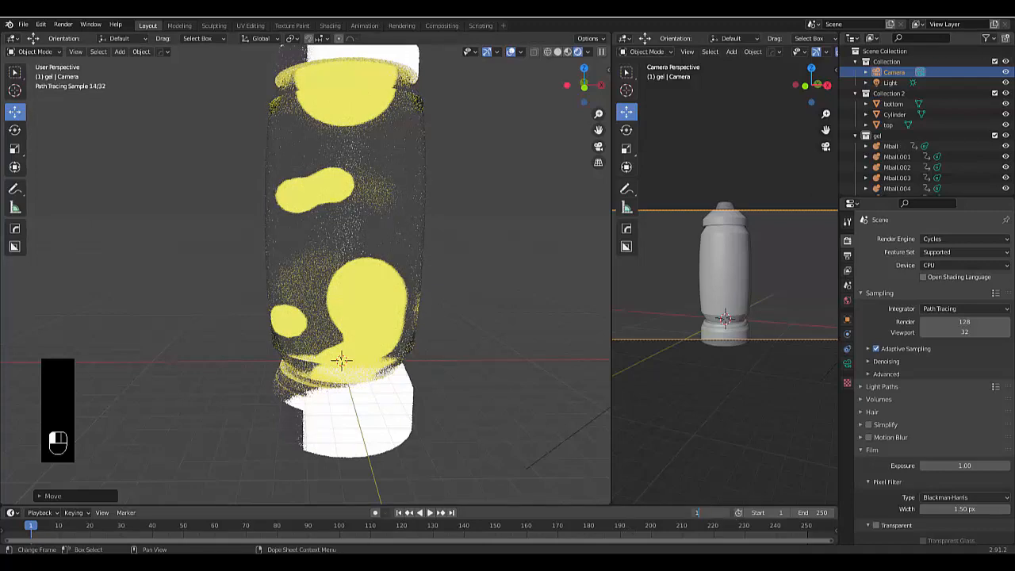
type("00")
key("Return")
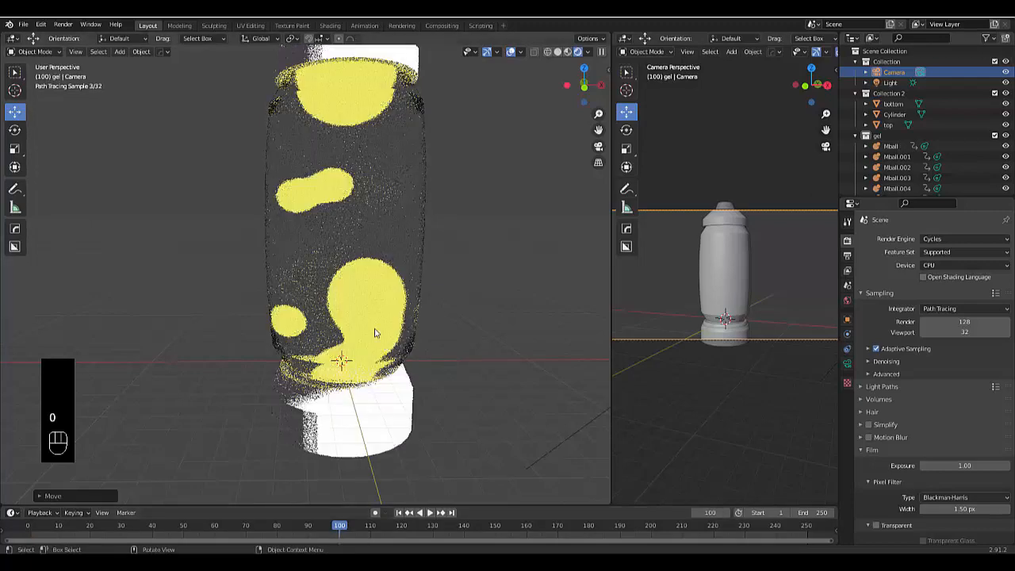
Switch to the front orthographic view and hide the lamp's glass cylinder to expose the gel blobs.
scroll(349, 269, "down", 2)
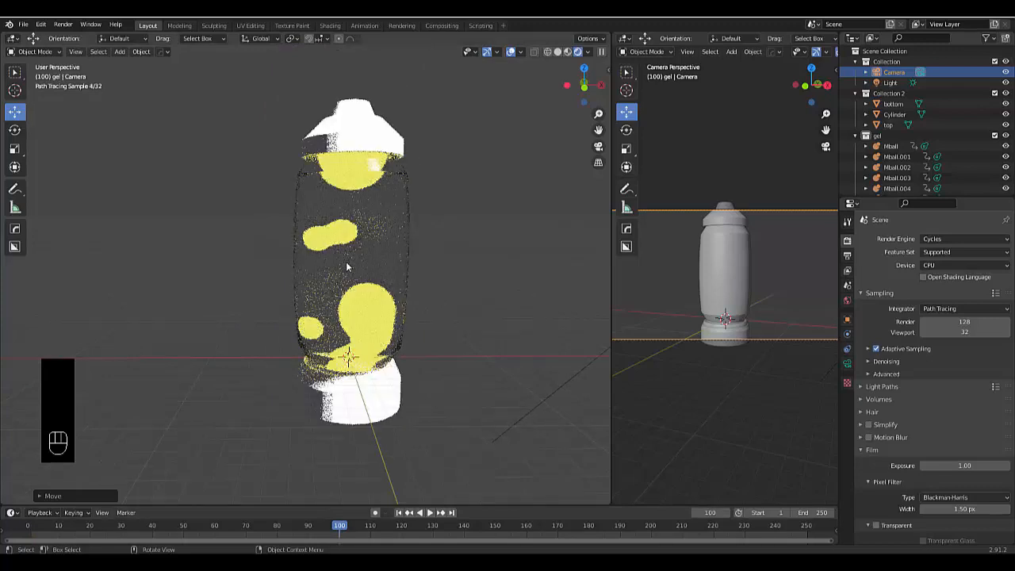
key("KP_1")
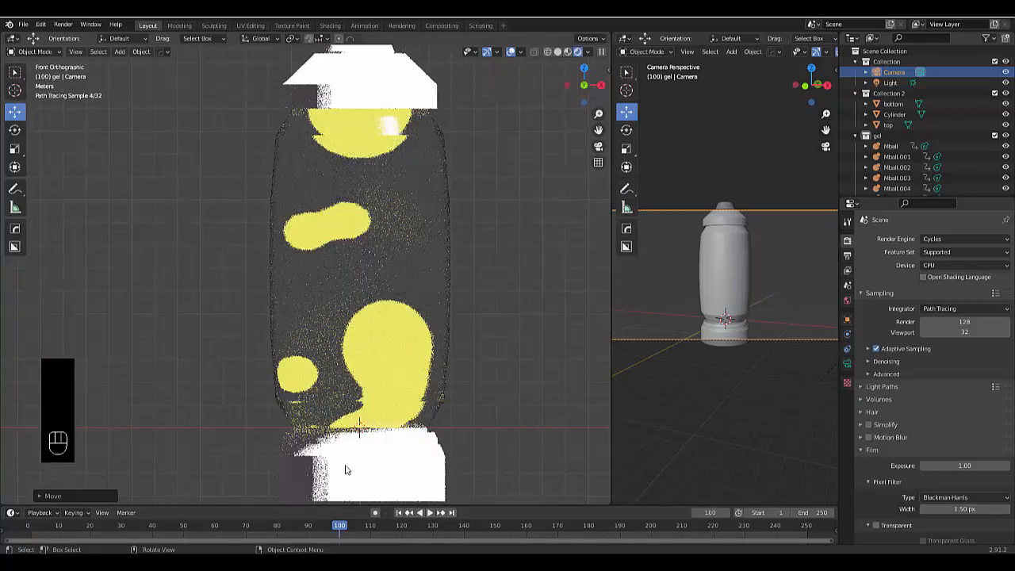
left_click(394, 330)
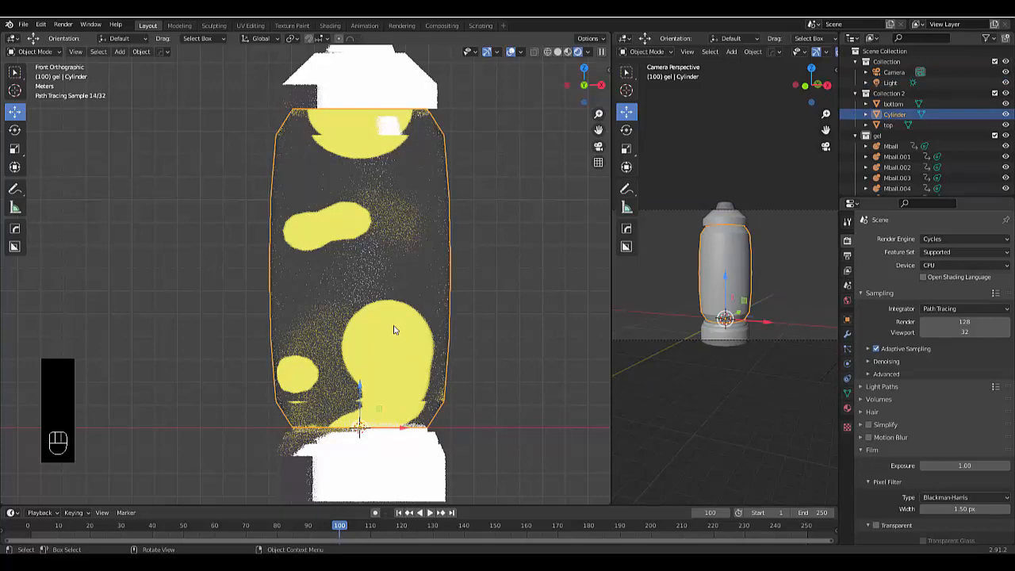
key("h")
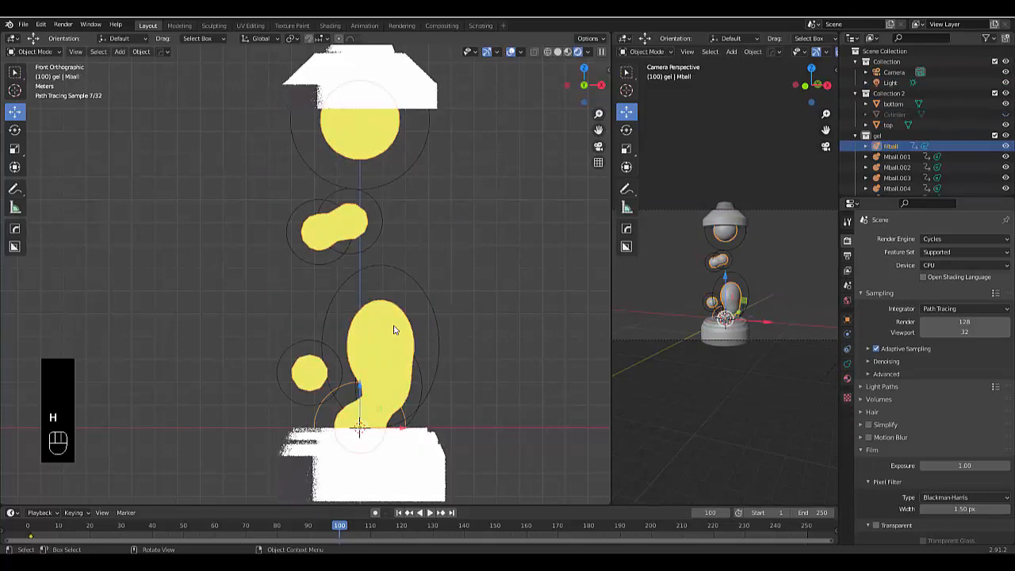
Move the large lower gel blob, Mball.002, up against the blob under the cap and insert a keyframe for it at frame 100.
left_click(384, 269)
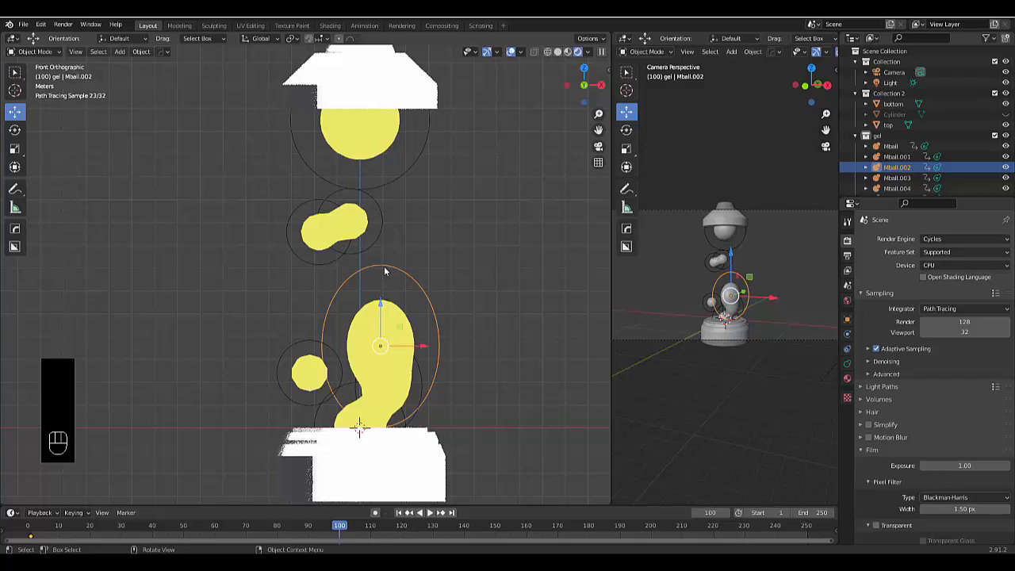
key("g")
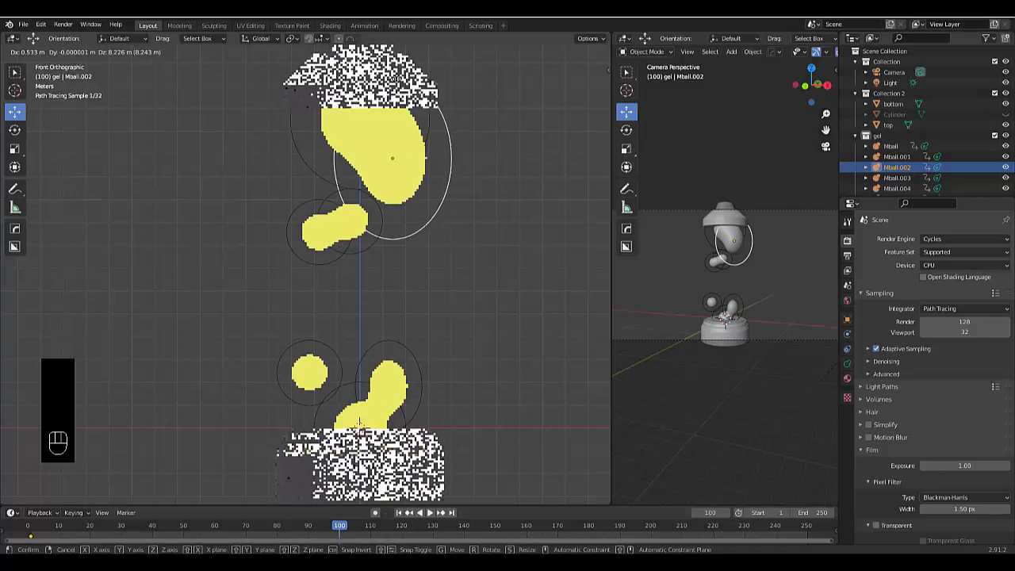
left_click(402, 96)
key("i")
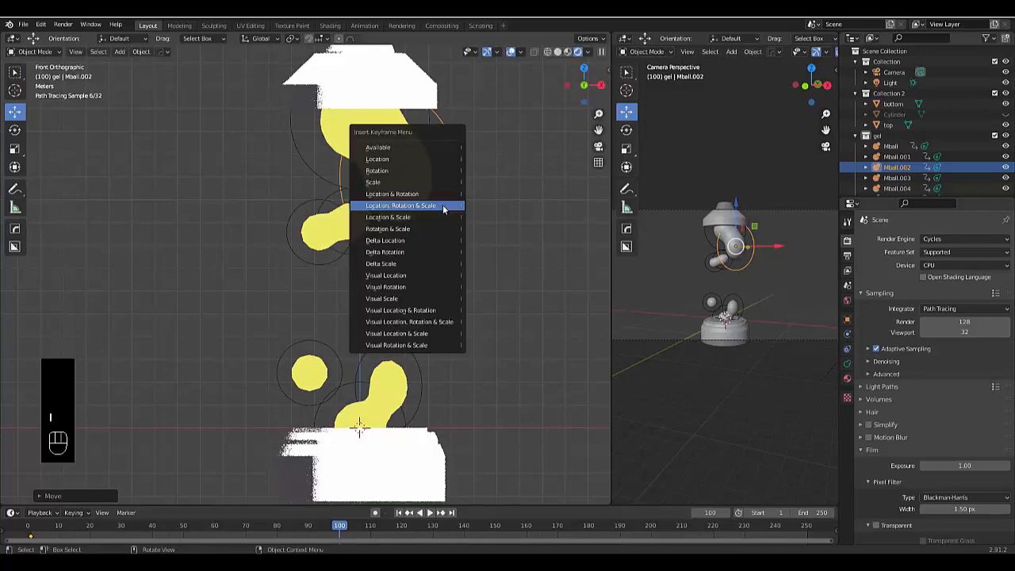
left_click(410, 334)
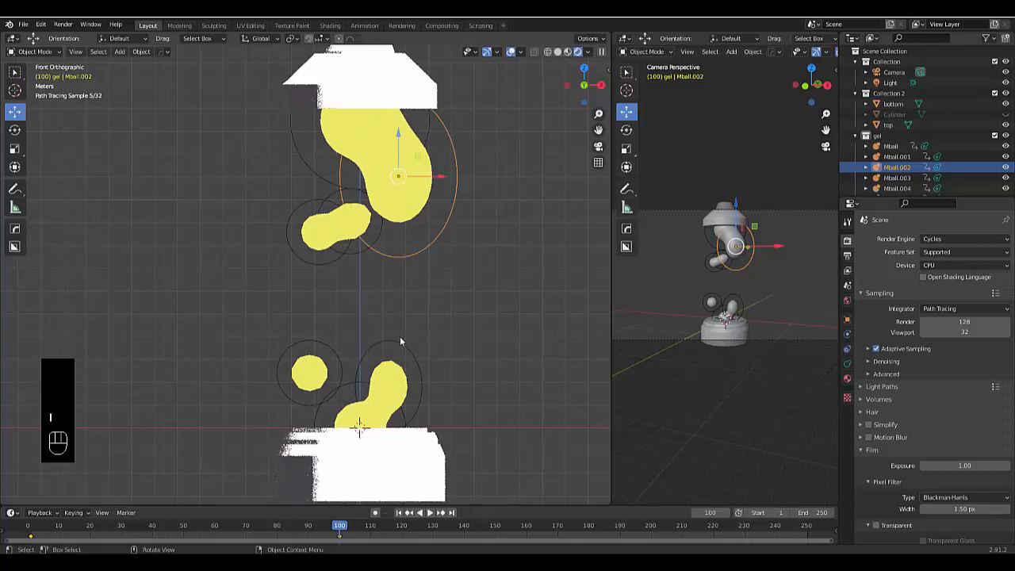
Move Mball.001 up into the gel cluster under the cap and Mball.004 down to the open area above the base's right side.
left_click(403, 343)
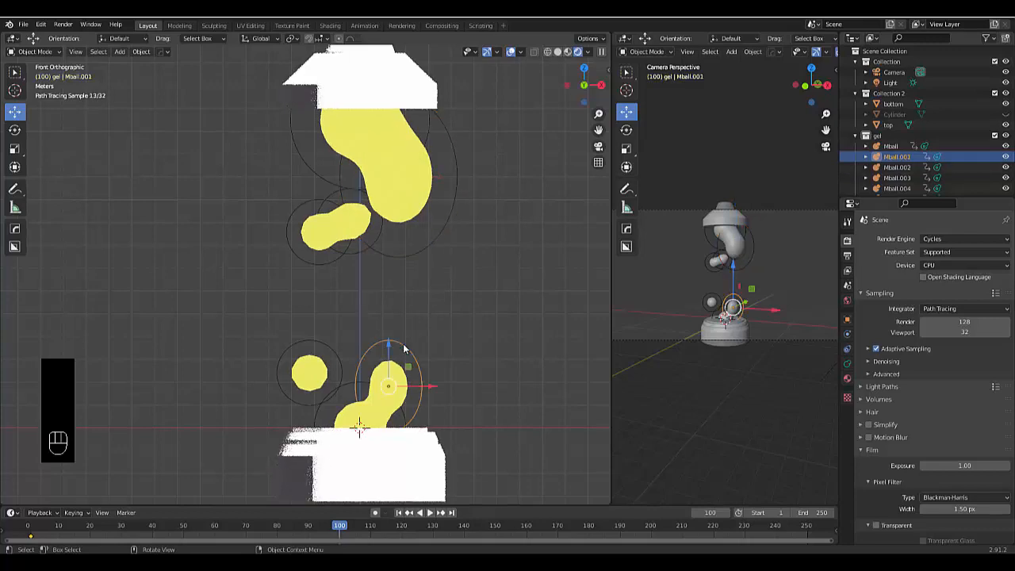
key("g")
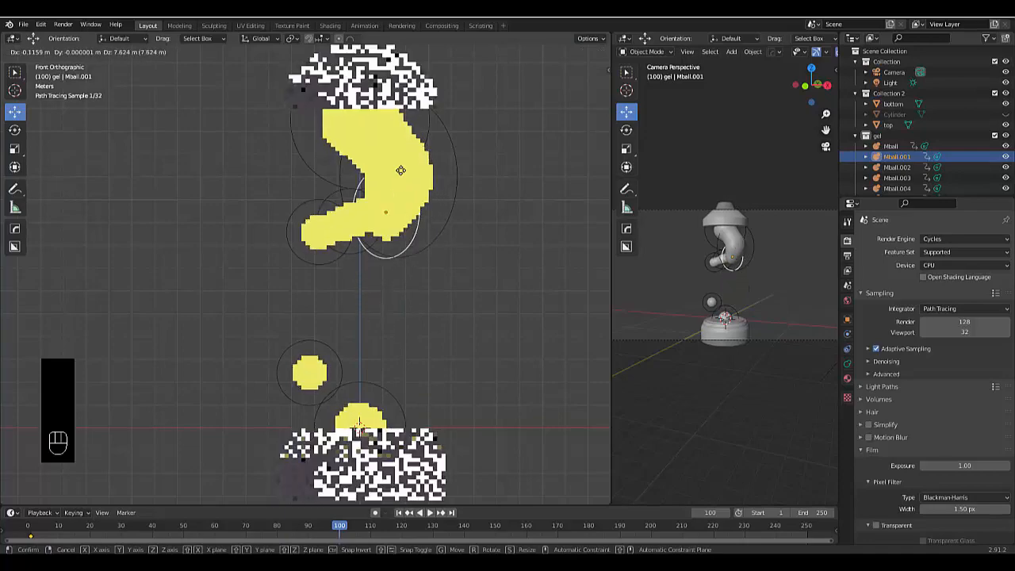
left_click(378, 155)
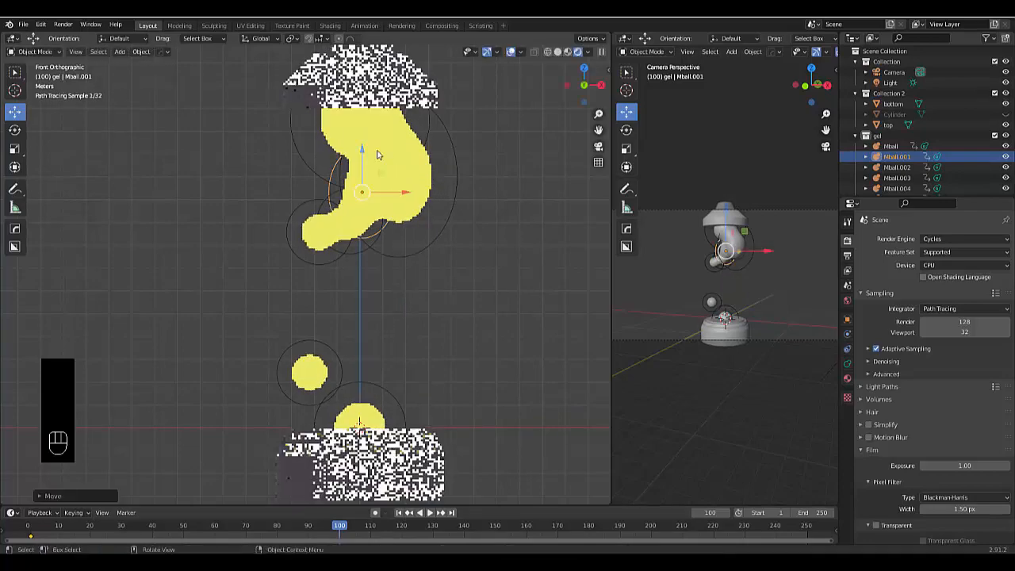
left_click(326, 267)
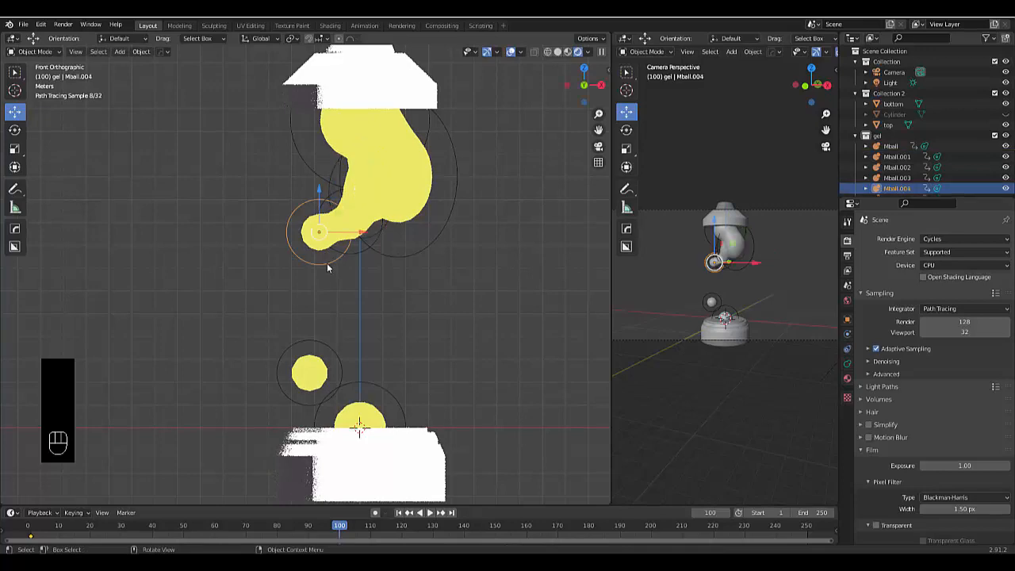
key("g")
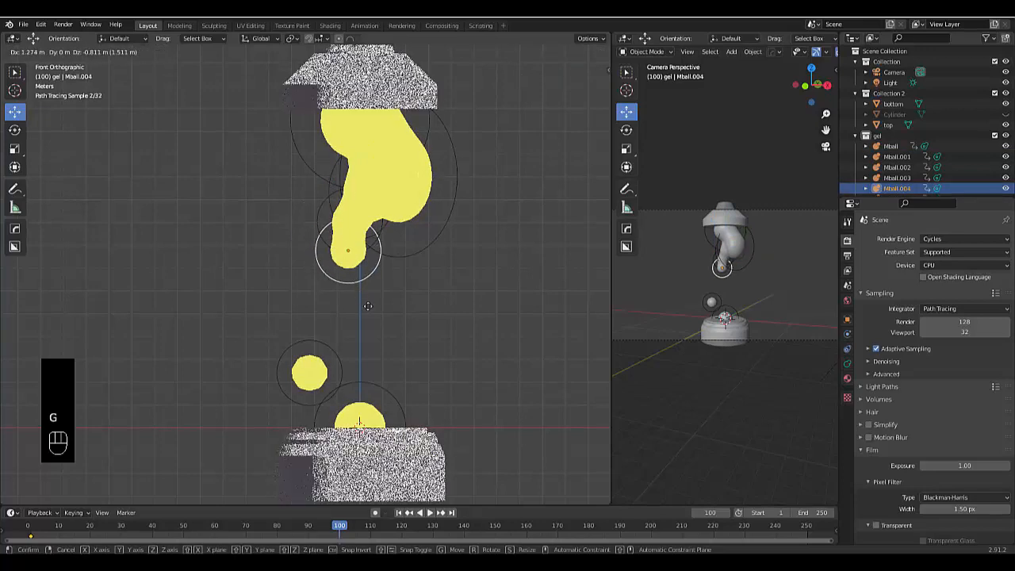
left_click(430, 381)
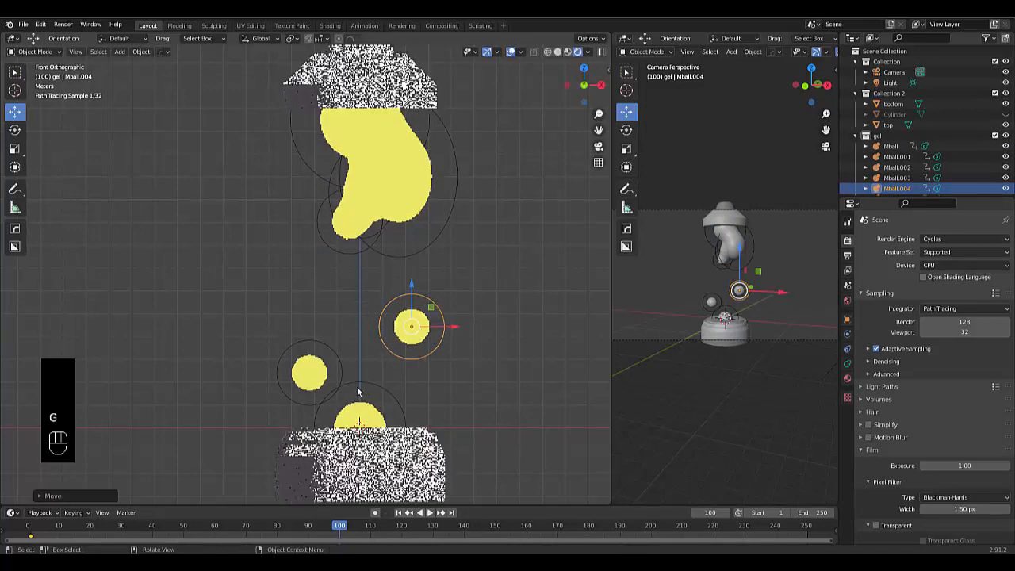
Move Mball.006 about 2.1 m down onto the base's left side and shift Mball slightly up and to the right.
left_click(321, 346)
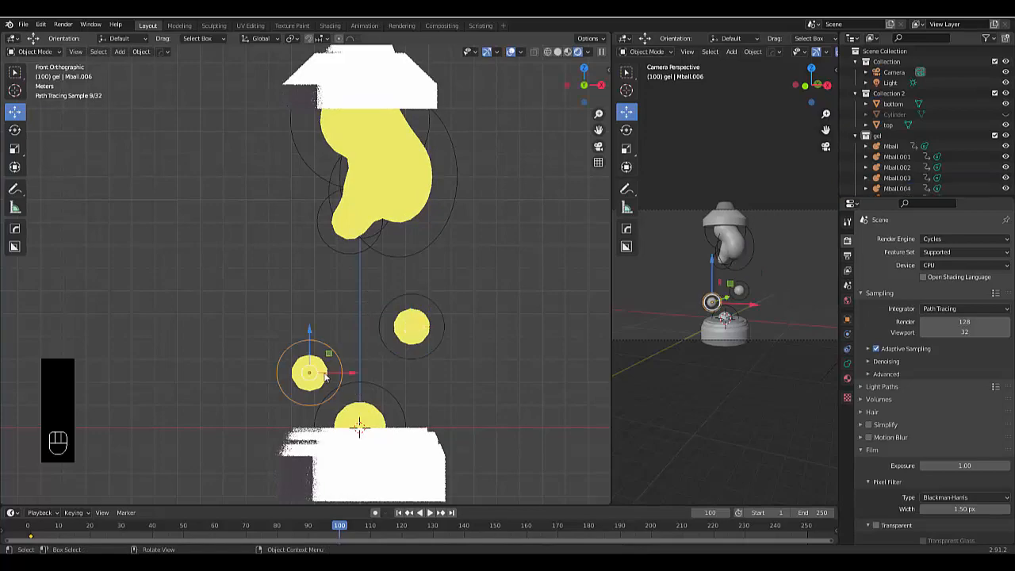
key("g")
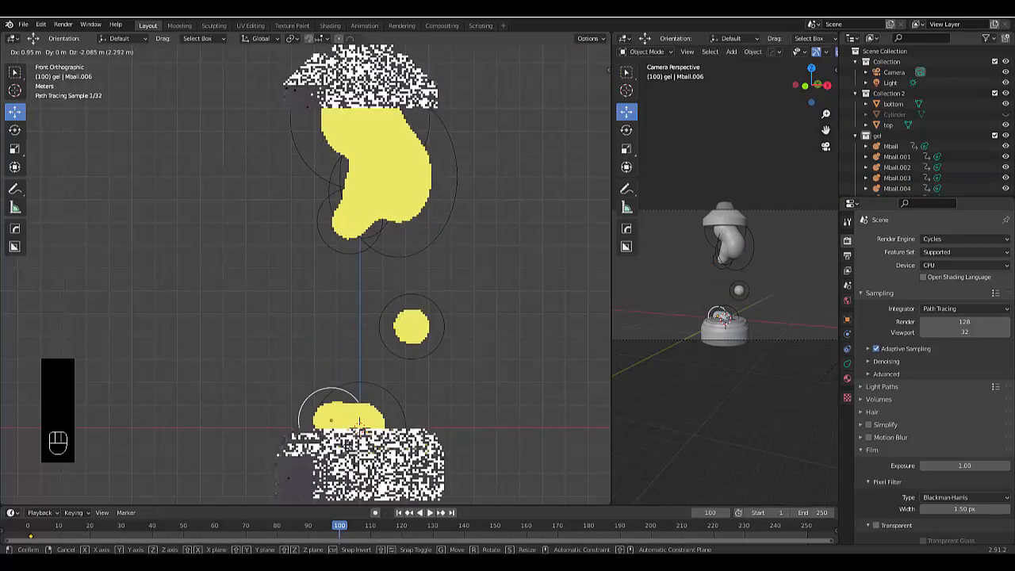
left_click(379, 408)
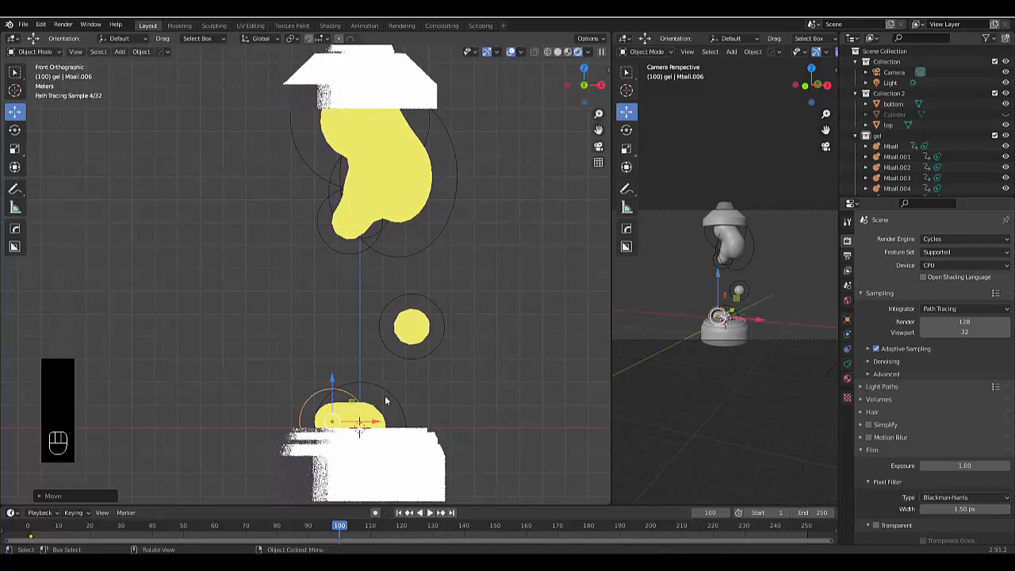
left_click(379, 408)
key("g")
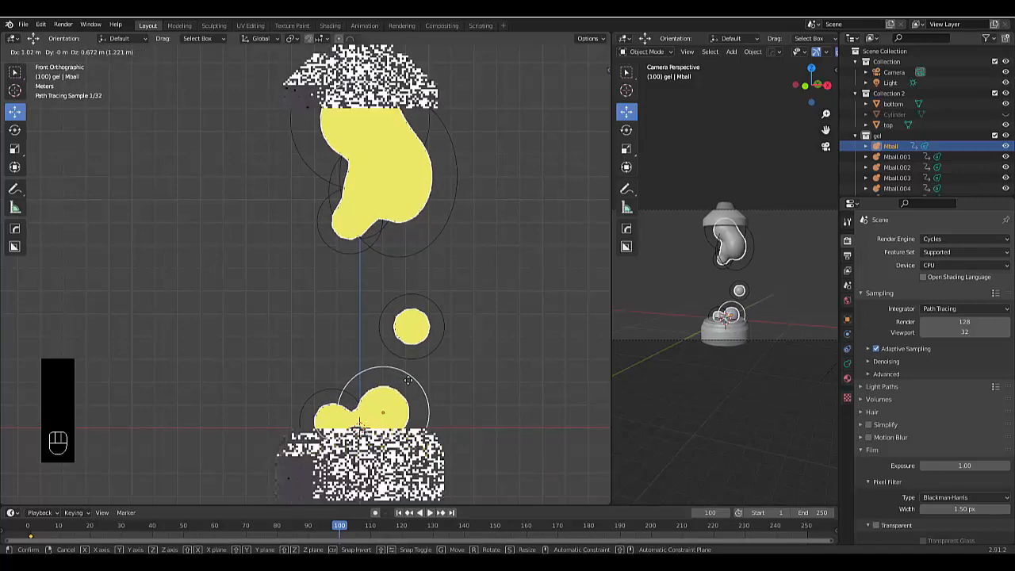
left_click(404, 381)
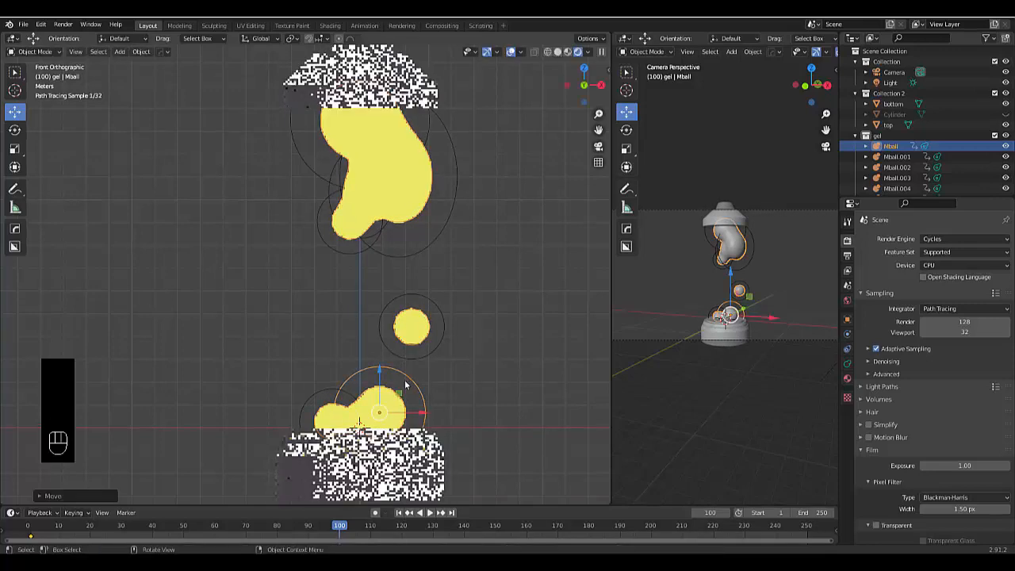
Move Mball.003 about 8 m down to the lamp's middle and Mball.002 about 1.4 m up and 1 m left beneath the cap.
left_click(293, 127)
key("g")
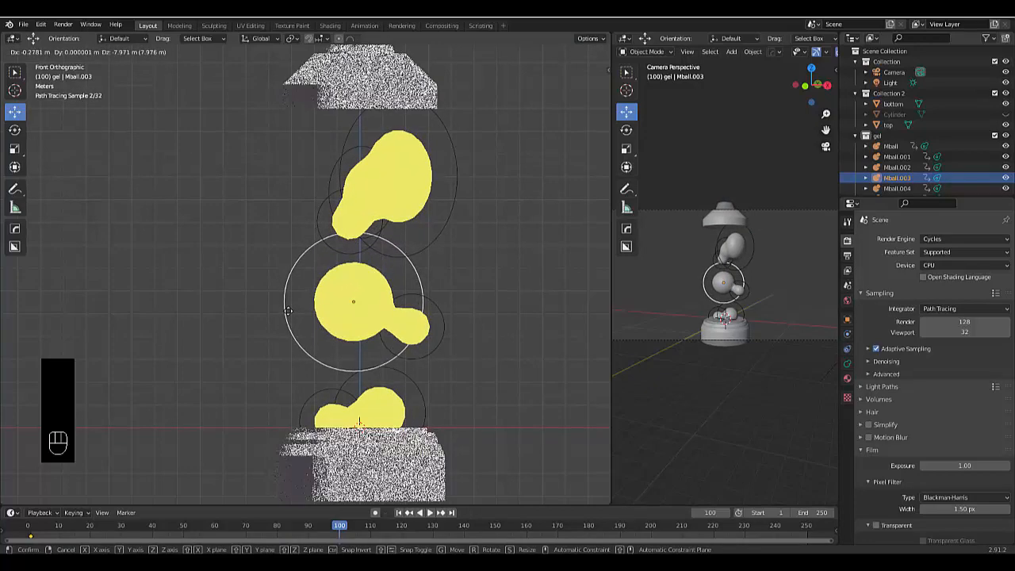
left_click(291, 316)
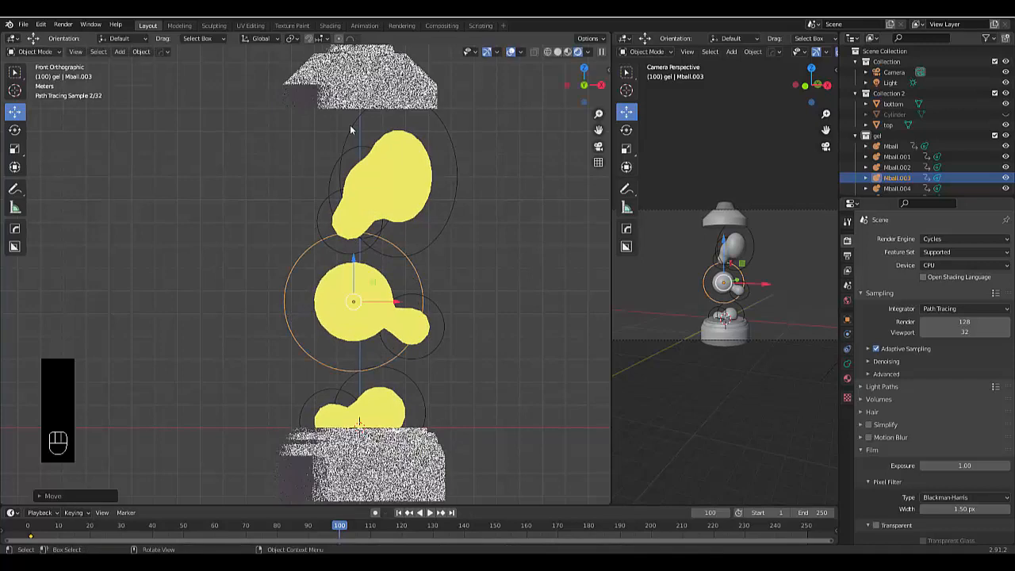
left_click(350, 124)
key("g")
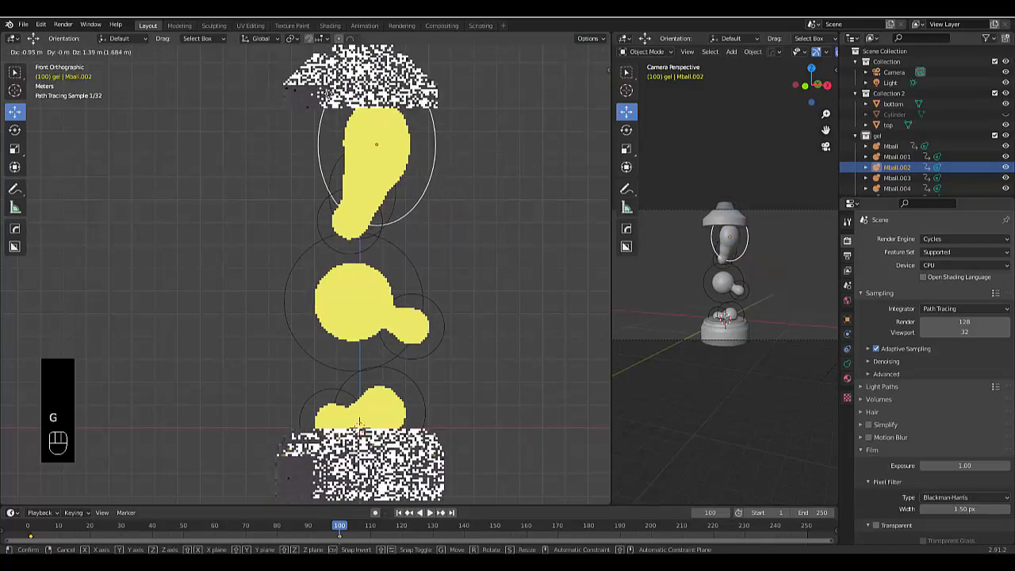
left_click(329, 95)
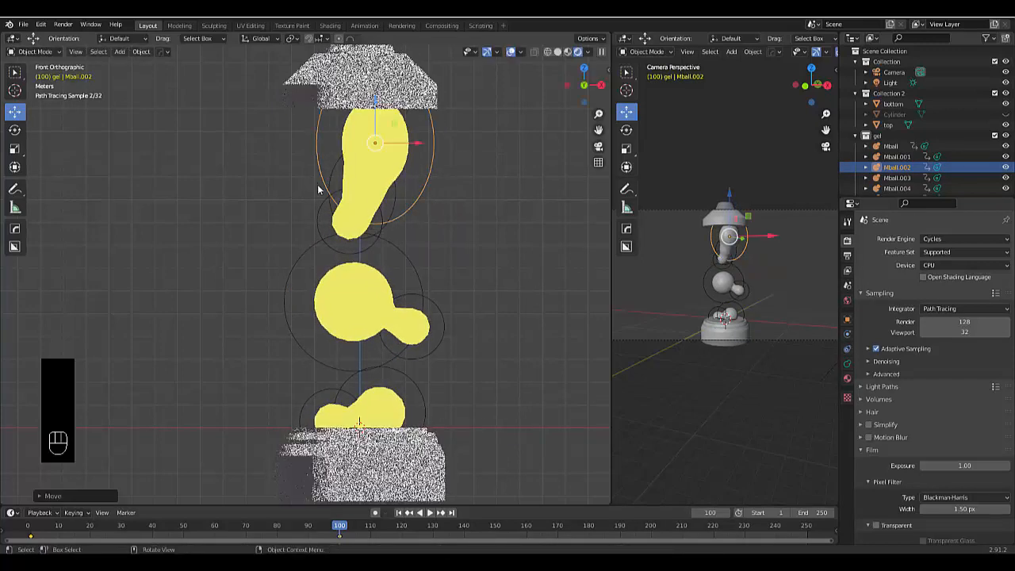
Select all seven gel metaballs, Mball through Mball.006, and insert a keyframe for them at frame 100.
scroll(345, 216, "down", 2)
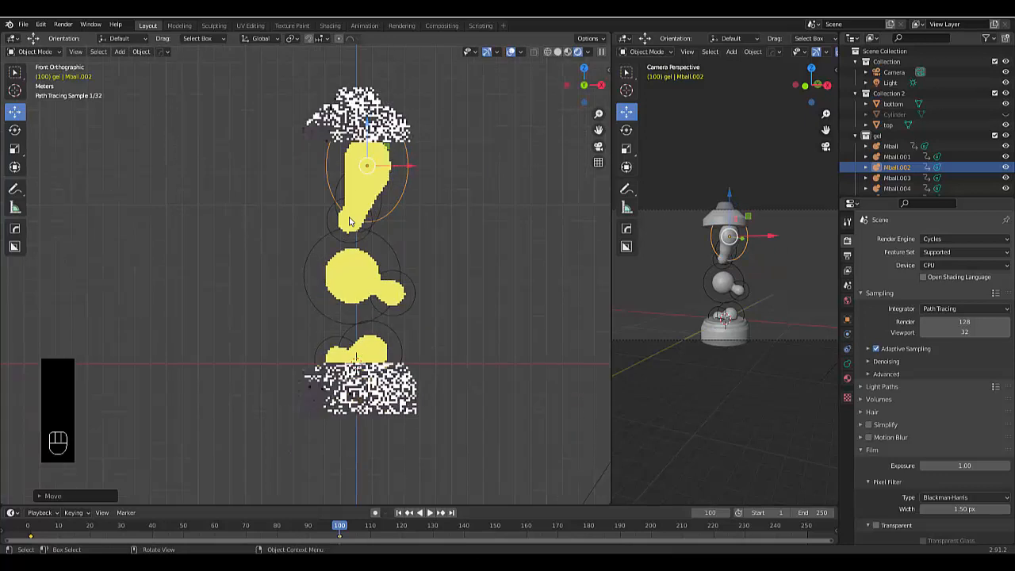
left_click(896, 146)
scroll(907, 159, "down", 1)
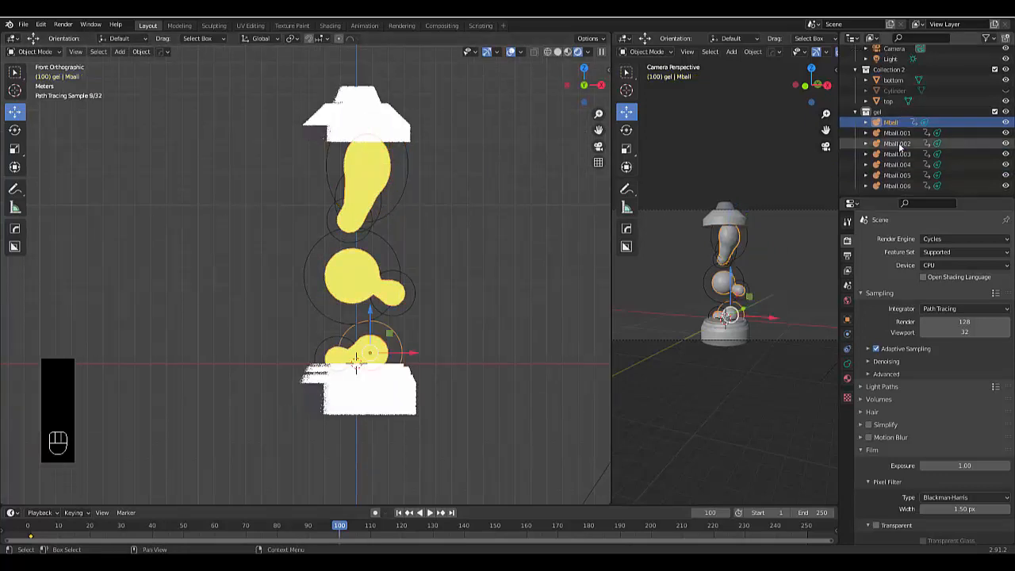
left_click(903, 187, "shift")
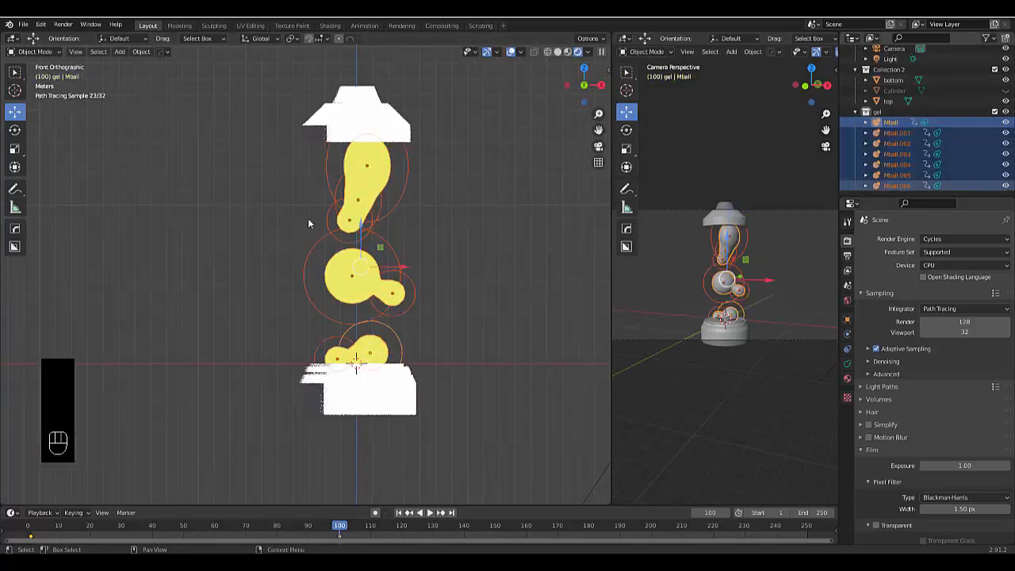
key("i")
left_click(276, 176)
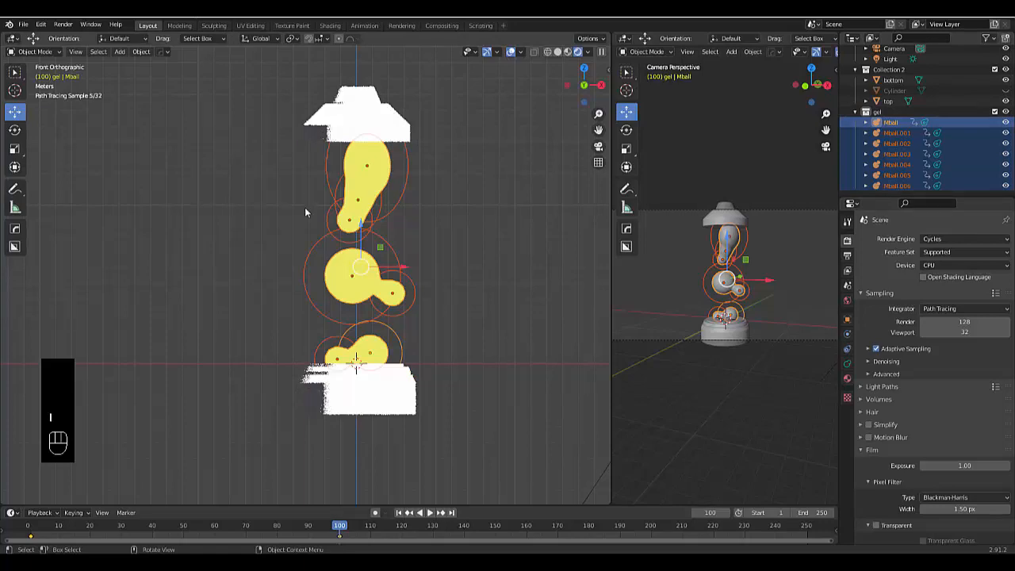
Play the gel animation from frame 1 to check the blobs' motion, and stop the playback.
left_click(399, 512)
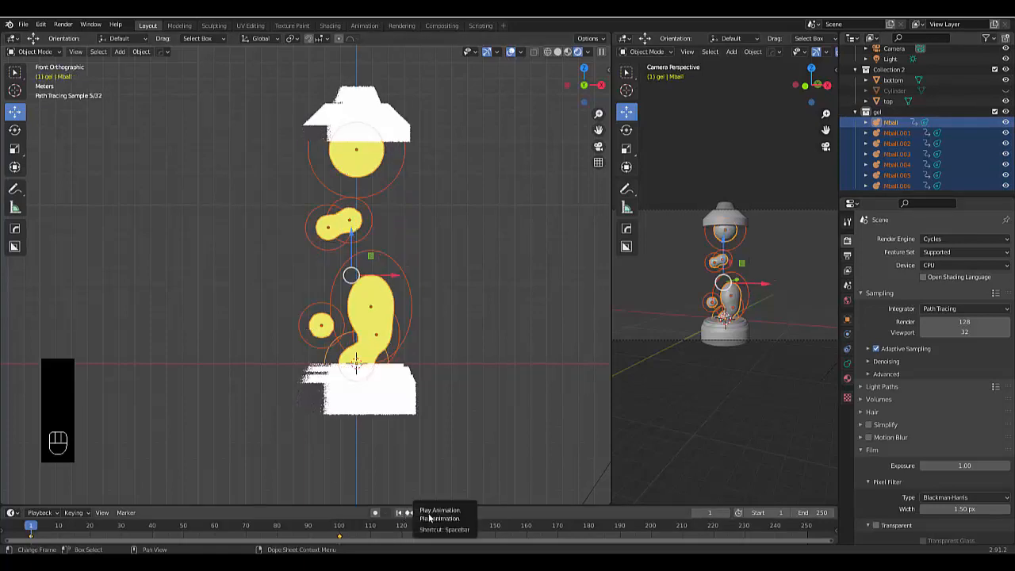
left_click(429, 513)
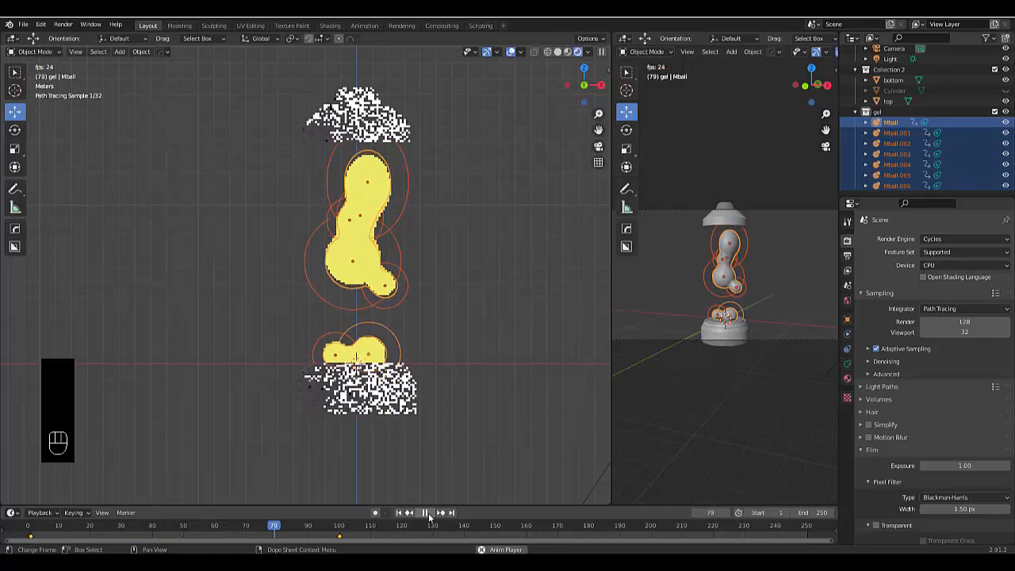
left_click(429, 513)
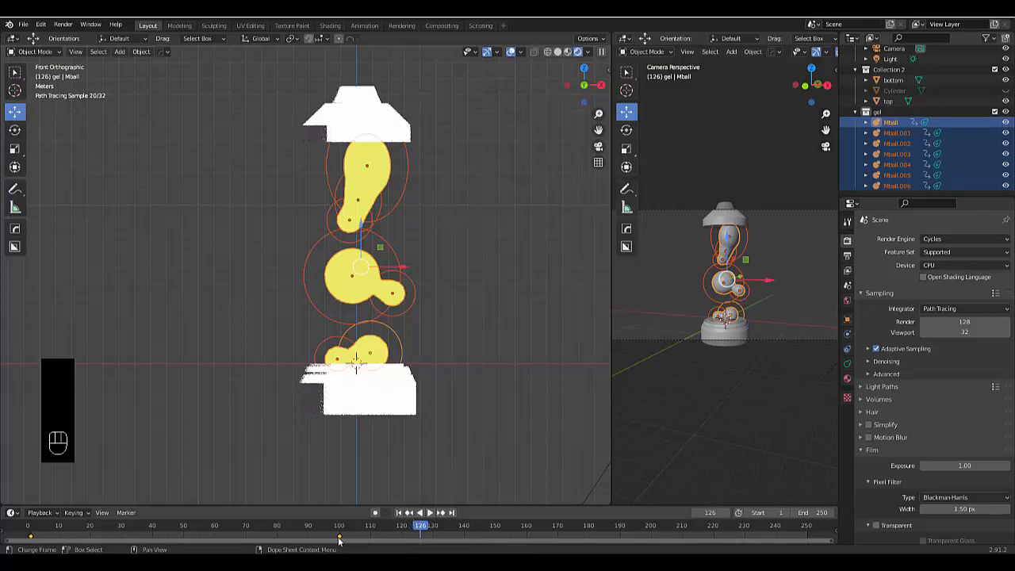
Retime the metaballs' keyframes so the end pose sits at frame 150 and the starting pose at frame 1.
key("g")
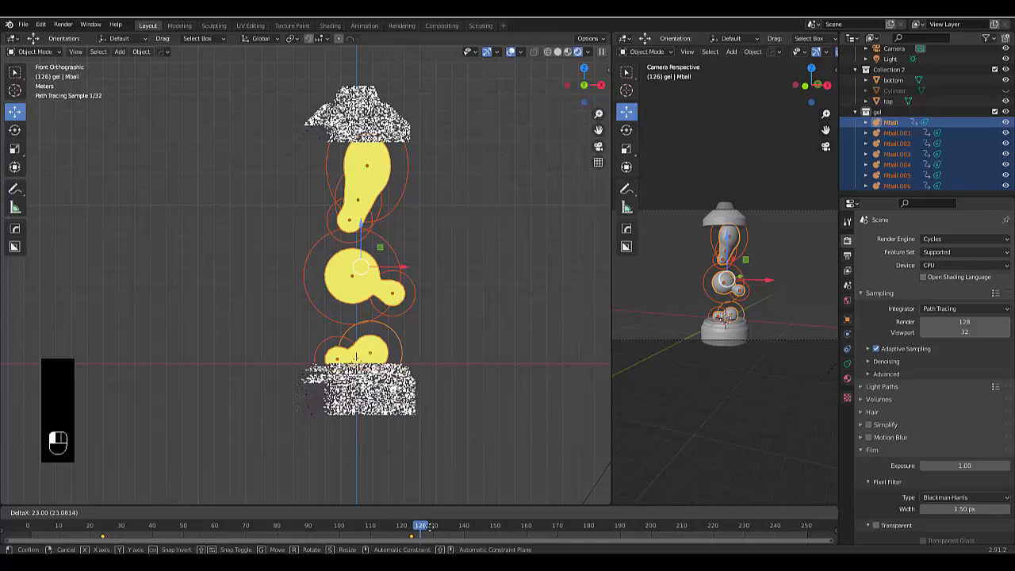
left_click_drag(429, 525, 495, 532)
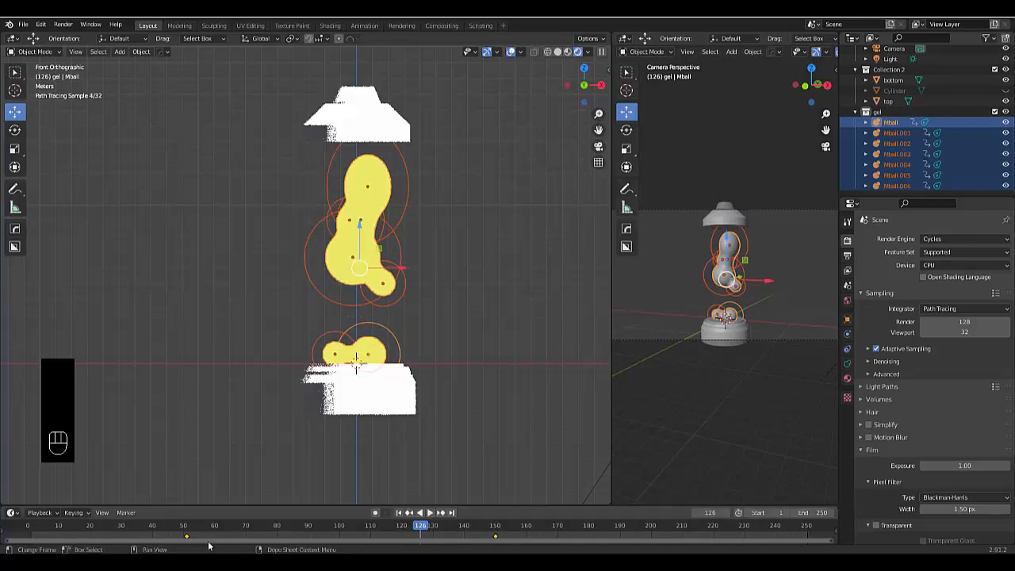
left_click_drag(177, 536, 34, 529)
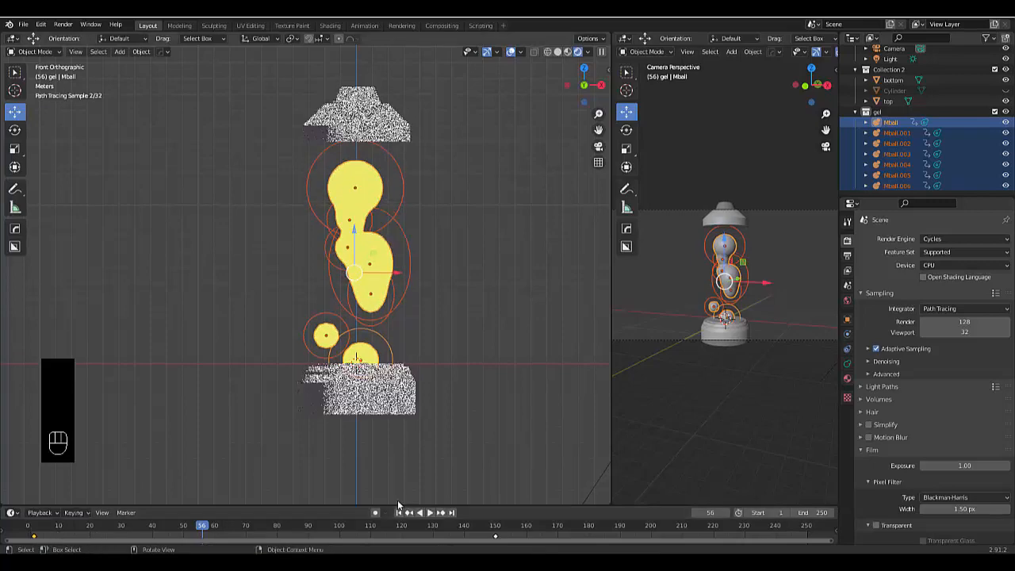
left_click(398, 513)
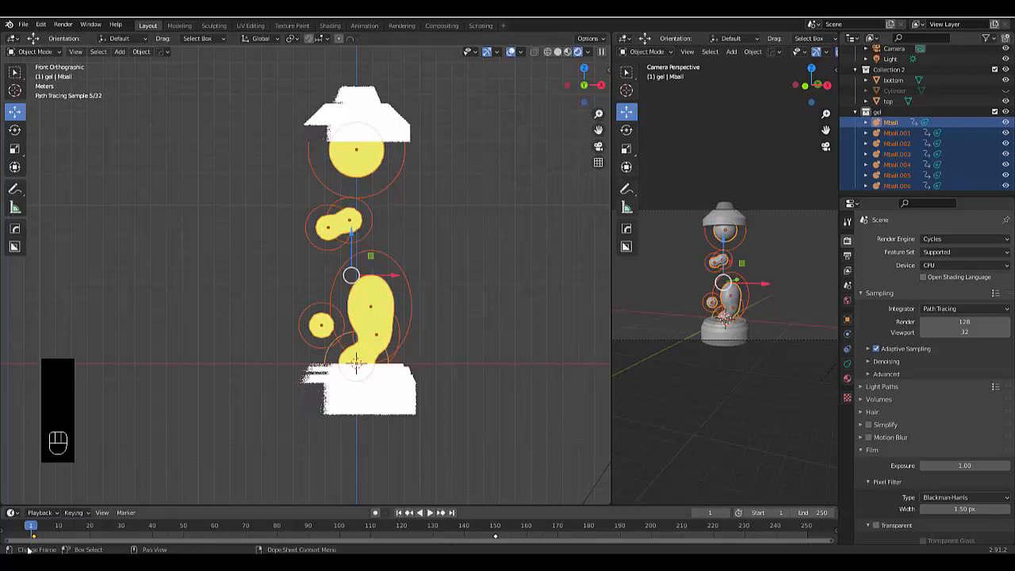
left_click_drag(31, 535, 31, 535)
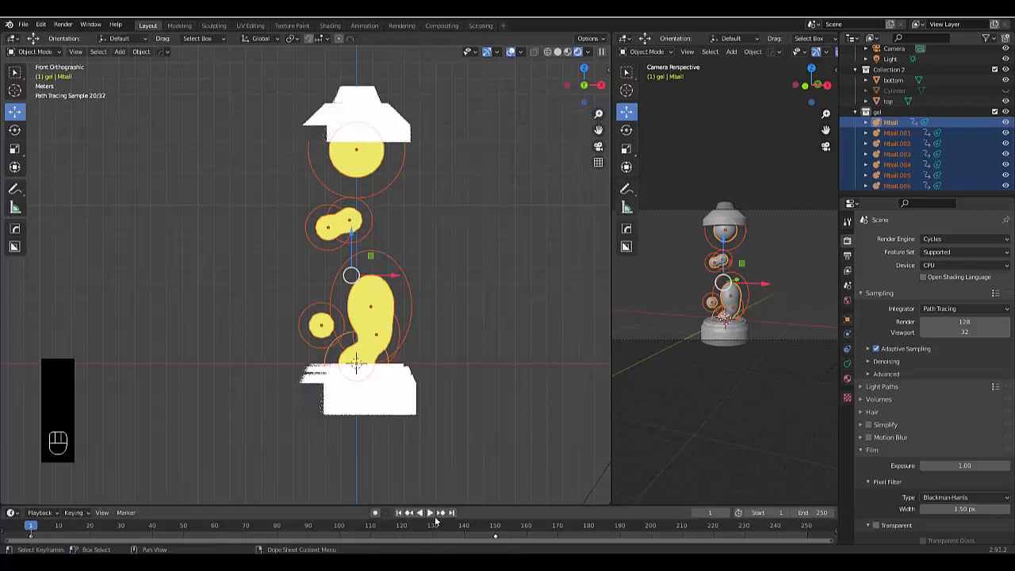
Play back the retimed gel animation, inspect the blobs at frame 50 and return to frame 1.
left_click(433, 516)
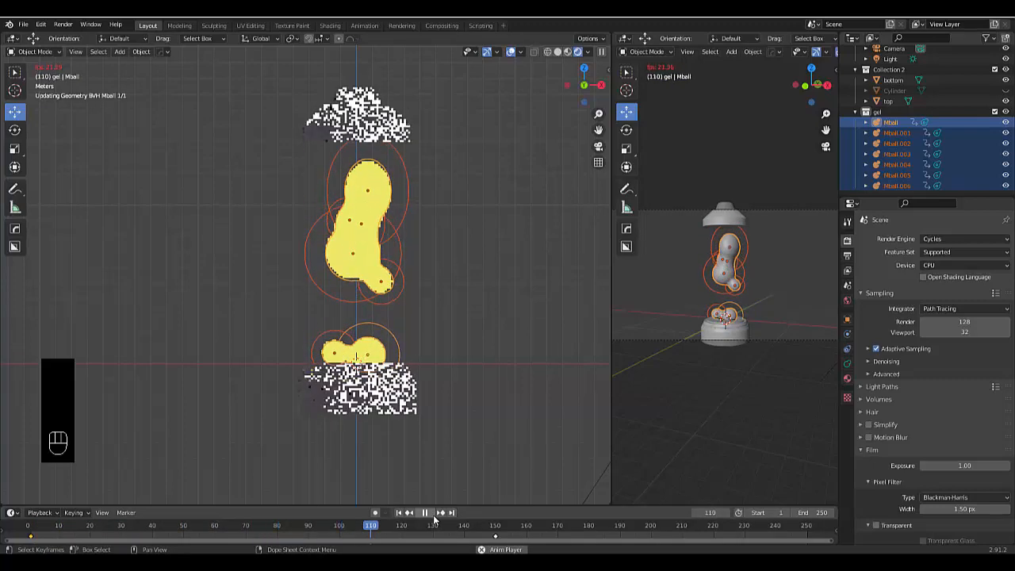
left_click(433, 516)
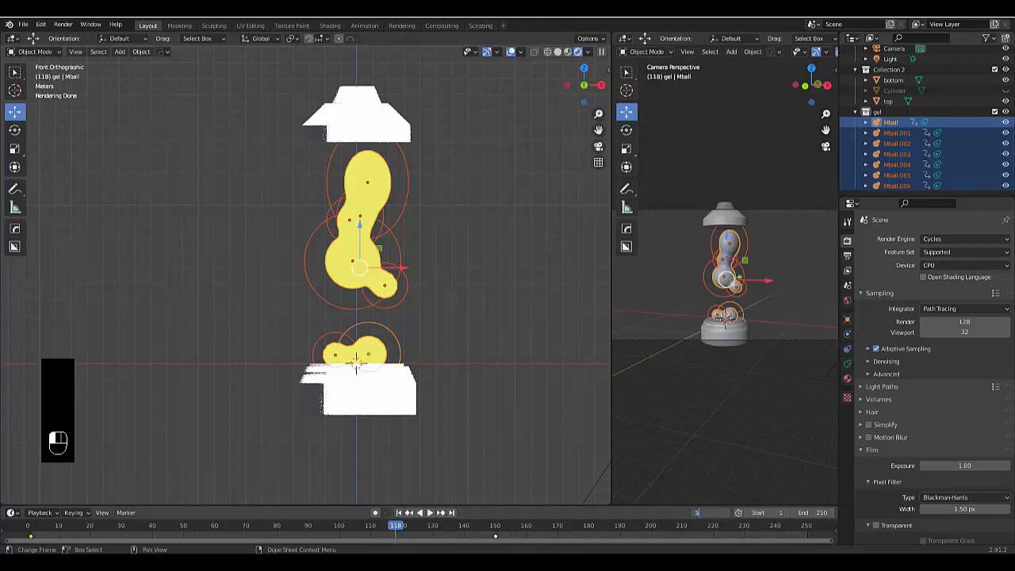
key("Return")
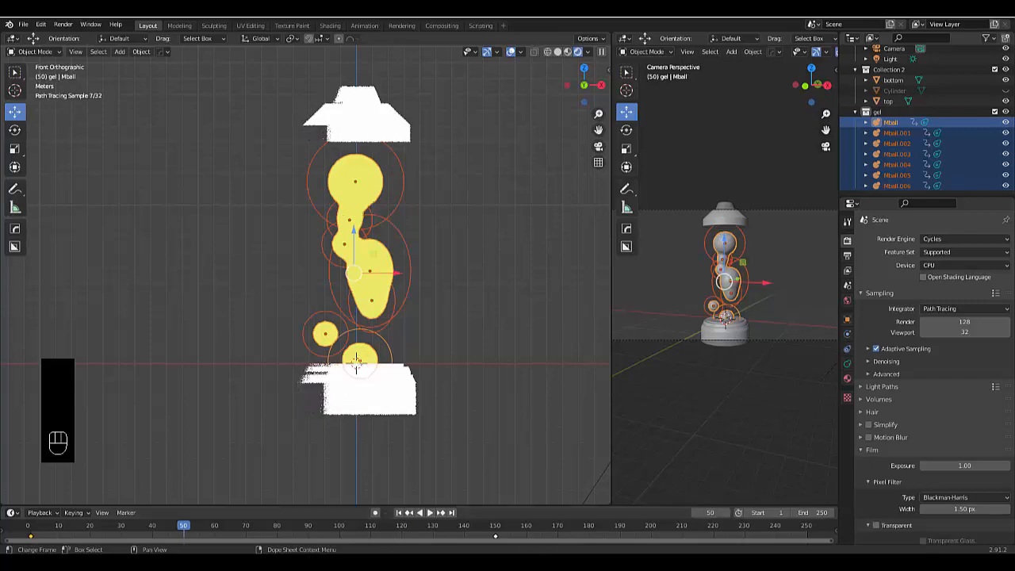
left_click_drag(182, 528, 31, 516)
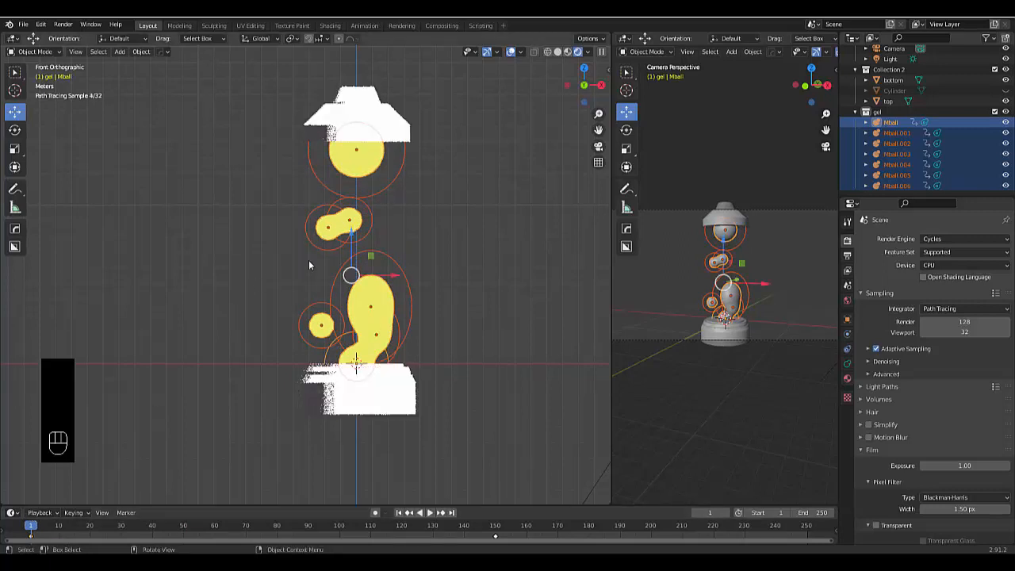
Select the three upper metaballs, Mball.003, Mball.004 and Mball.005, and duplicate their frame 1 keyframes to frame 50.
left_click(332, 193)
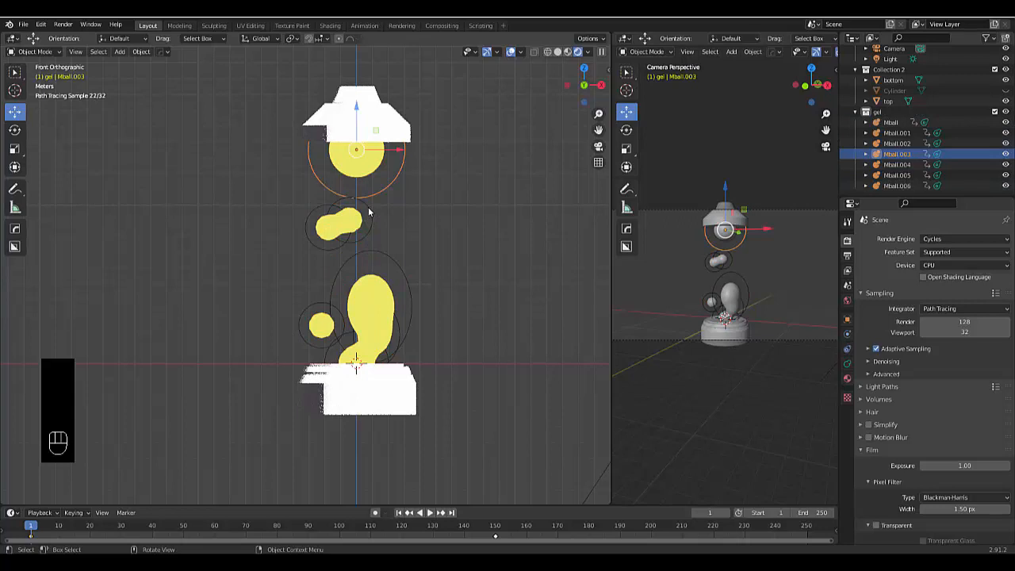
left_click(353, 207, "shift")
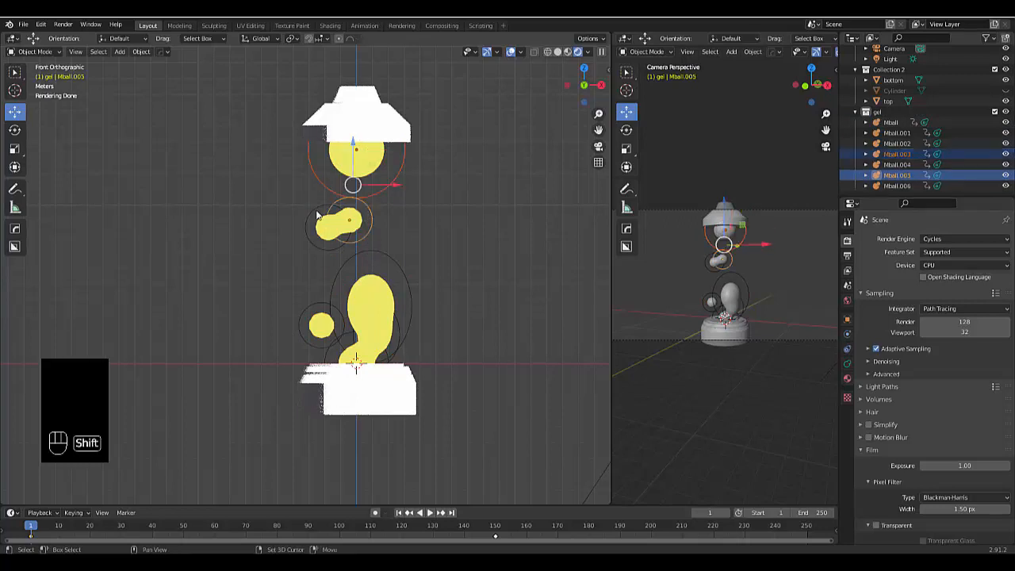
left_click(317, 214, "shift")
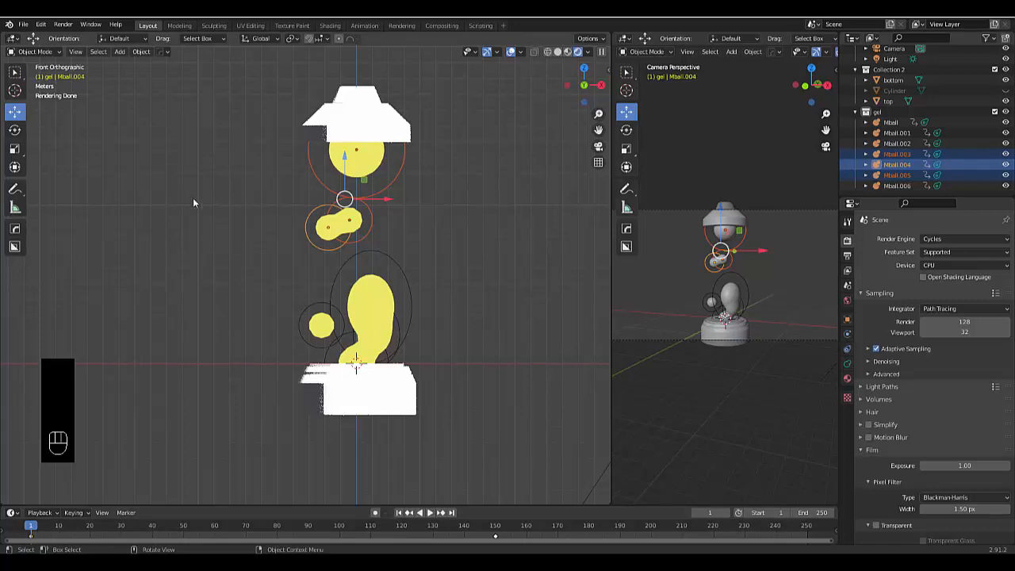
right_click(133, 229)
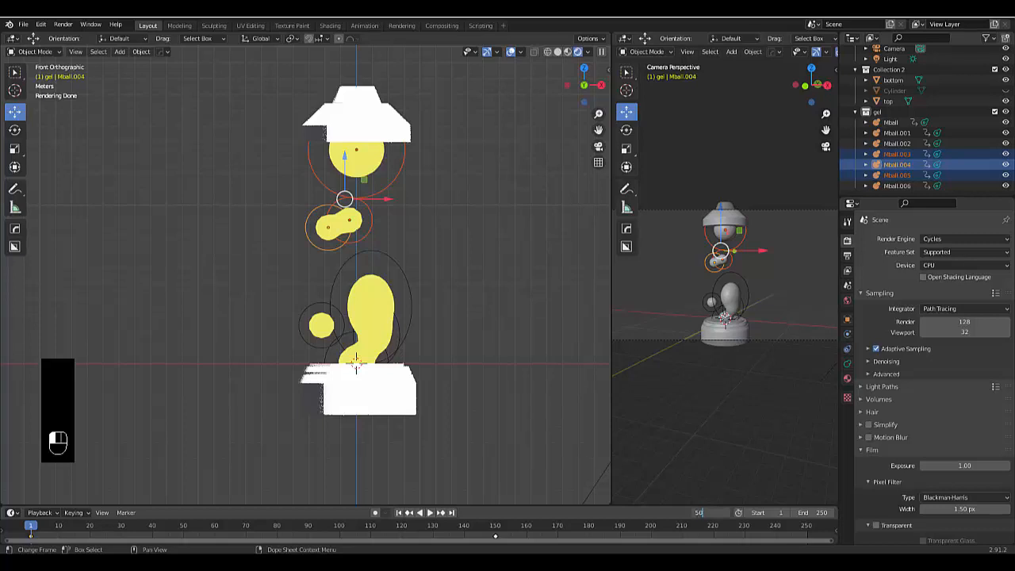
key("Return")
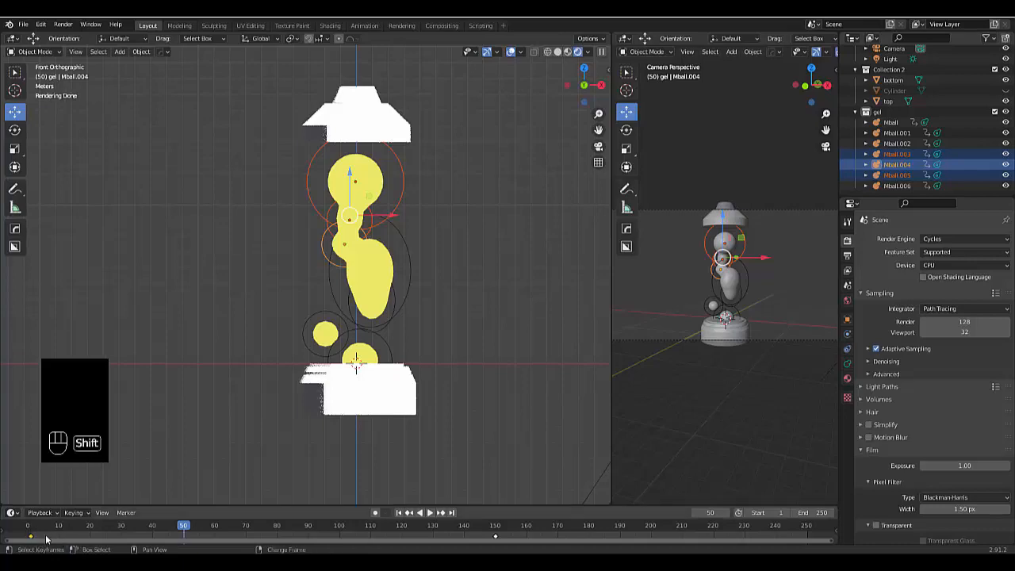
key("shift+d")
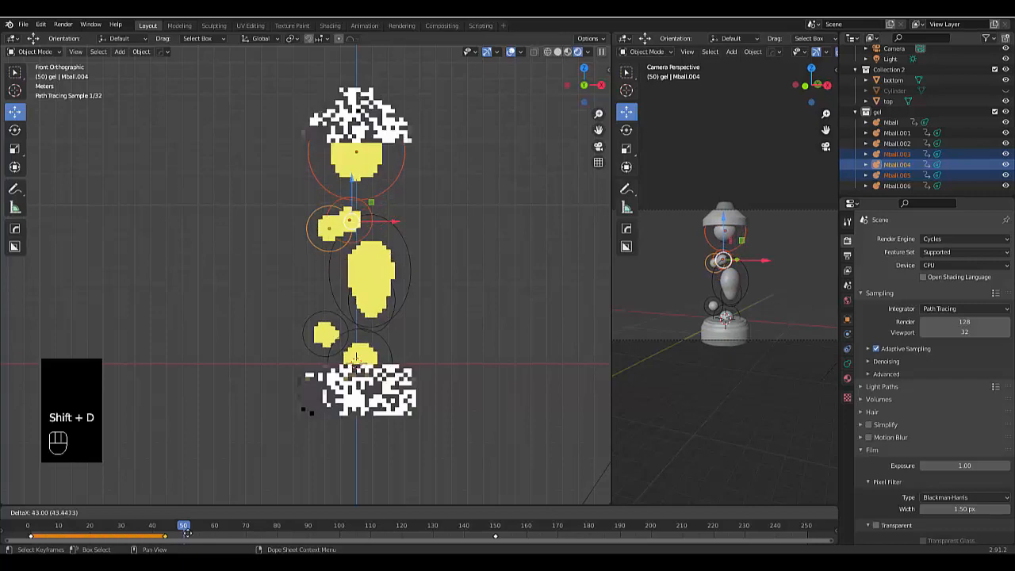
left_click(186, 533)
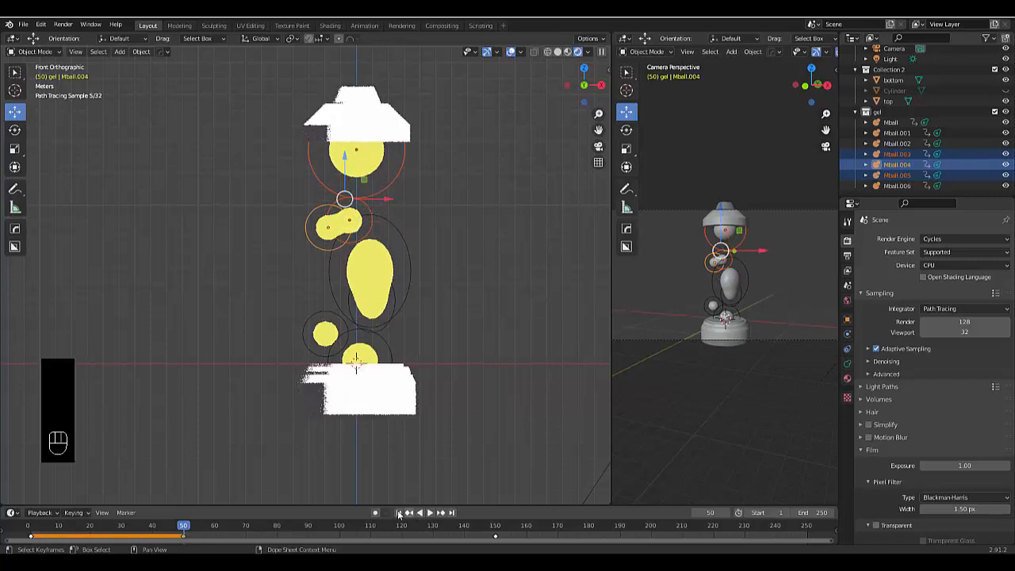
Play the gel animation from the start, stop it, and scrub through the timeline to check the upper blobs' delayed motion.
left_click(399, 513)
left_click(427, 513)
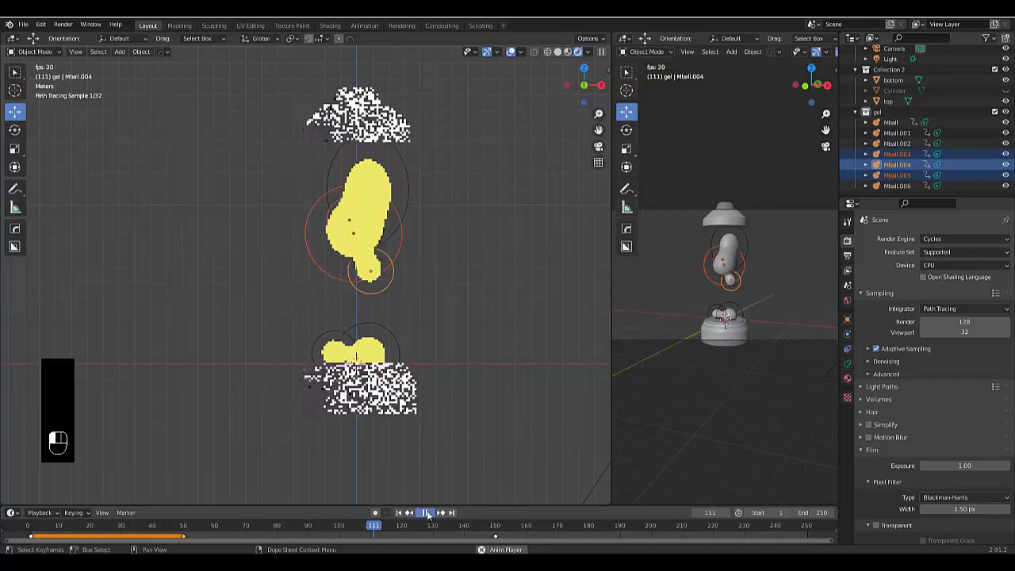
left_click(428, 513)
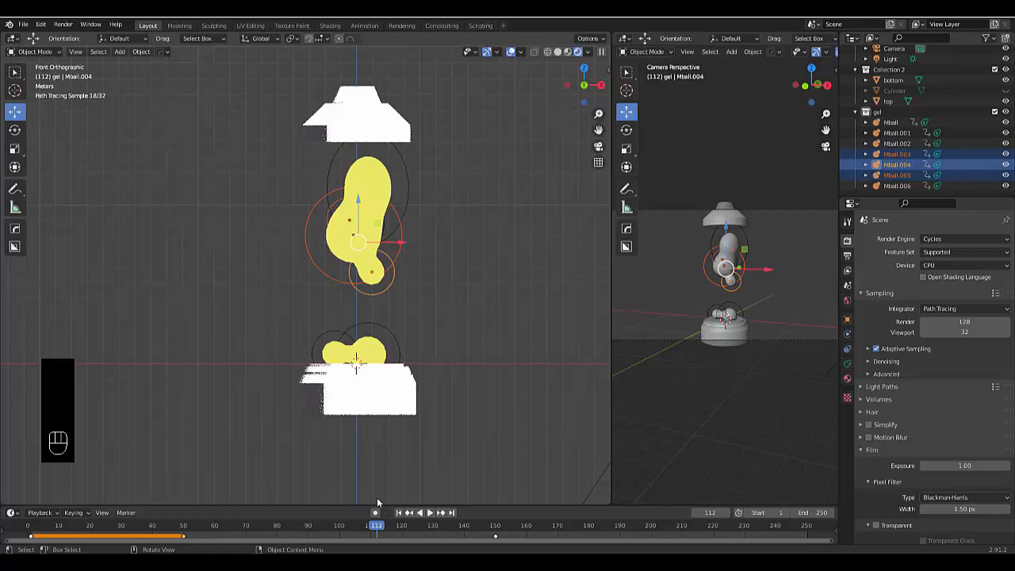
left_click_drag(373, 527, 51, 510)
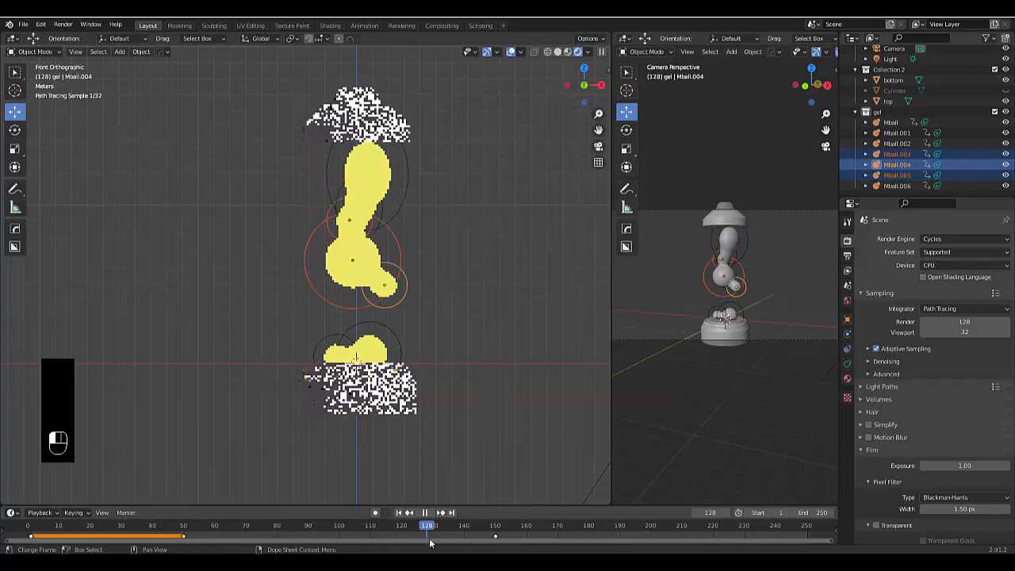
left_click_drag(549, 535, 2, 543)
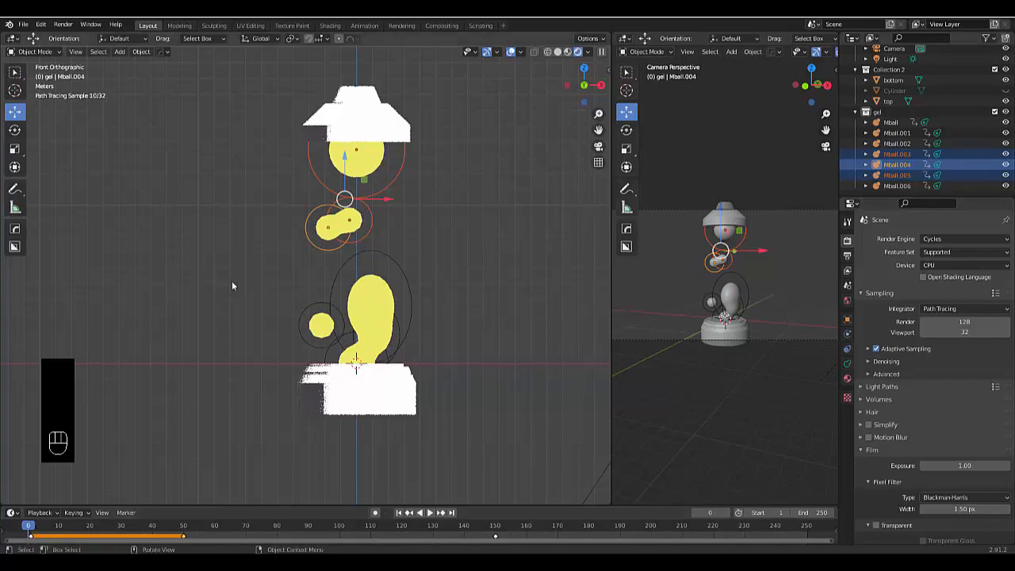
At frame 150, move metaball Mball.003 upward and slightly toward positive X, so it sits nearer the lamp's upper blobs.
left_click(309, 173)
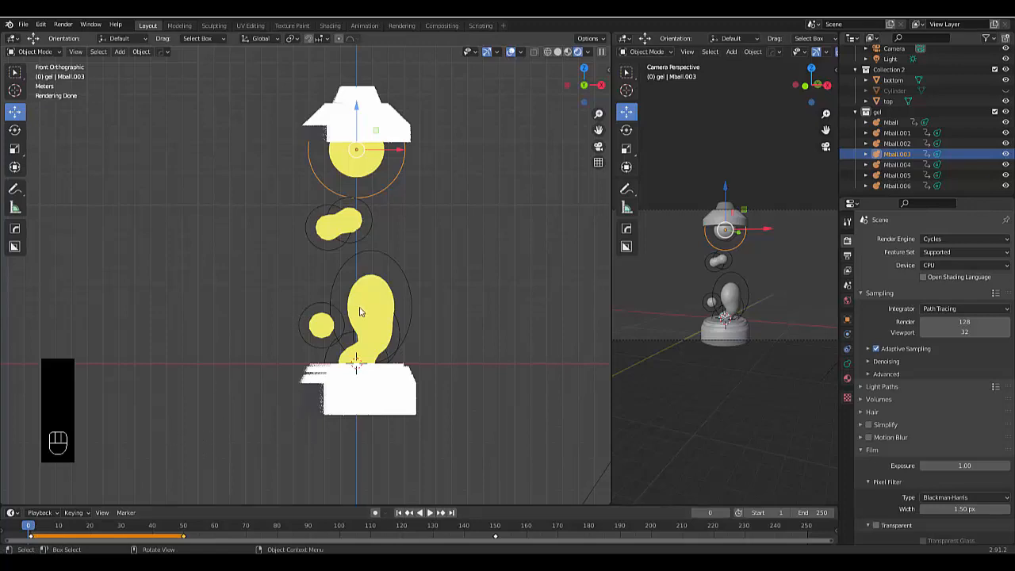
key("g")
key("Escape")
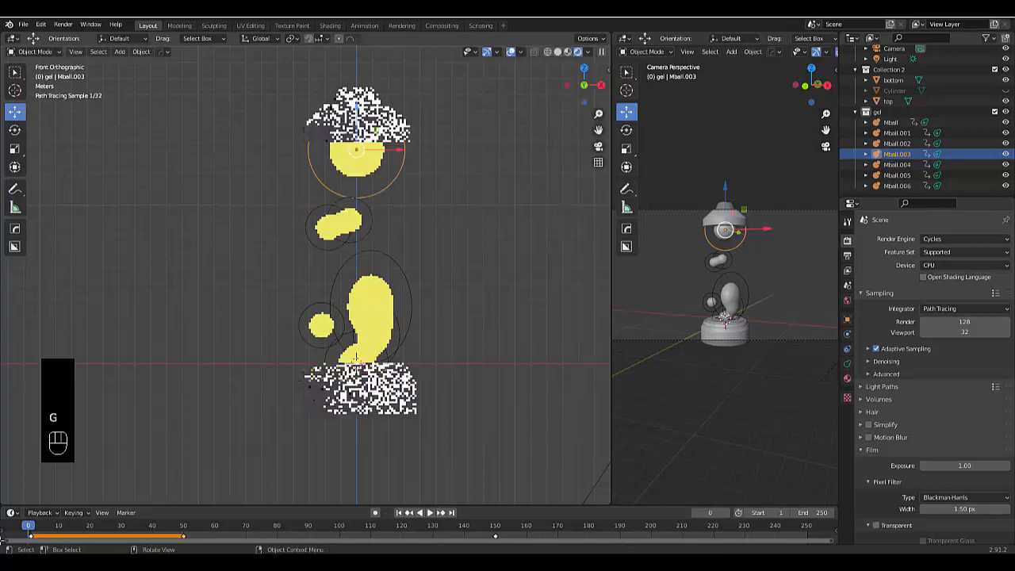
left_click_drag(29, 528, 489, 547)
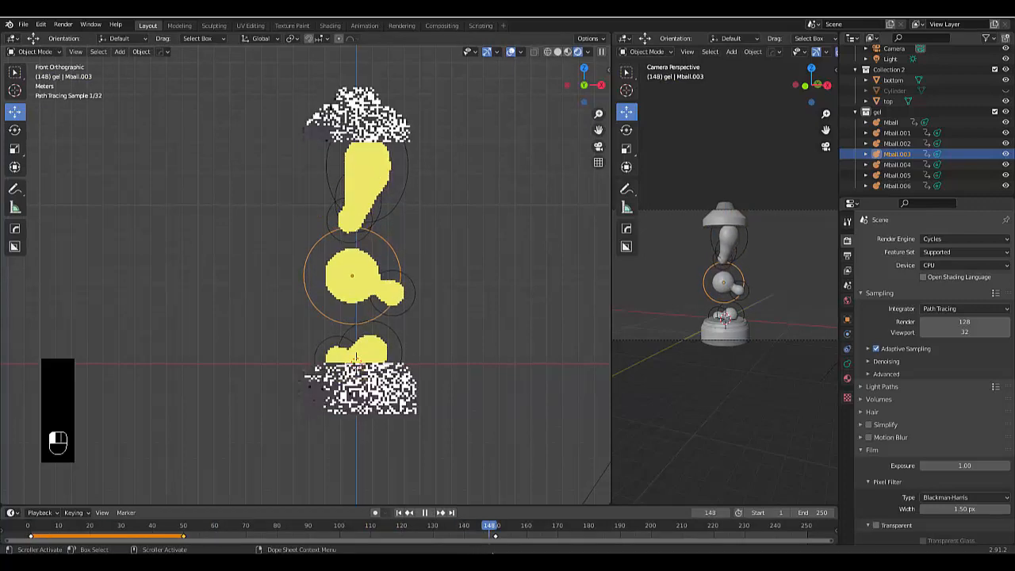
key("space")
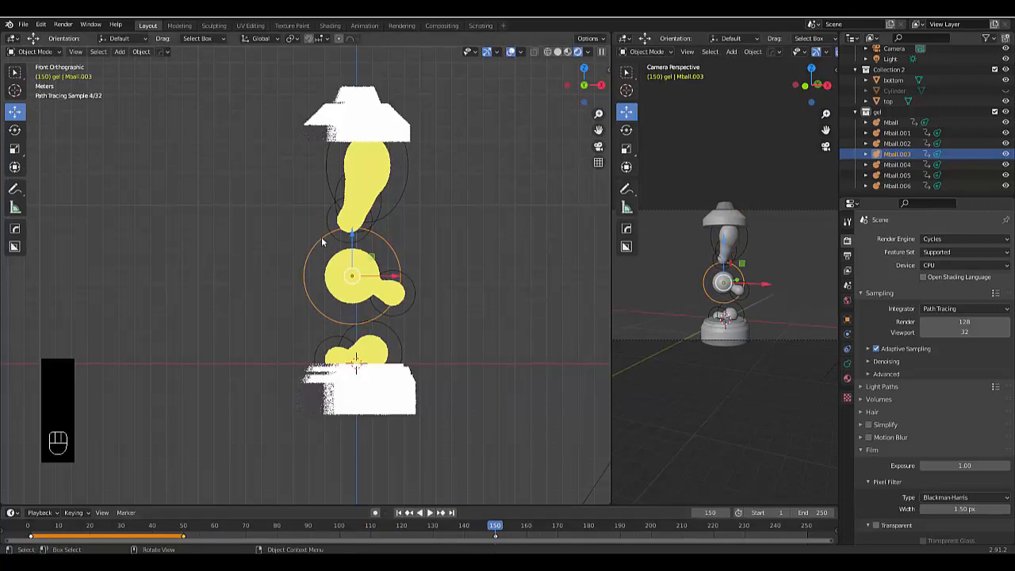
key("g")
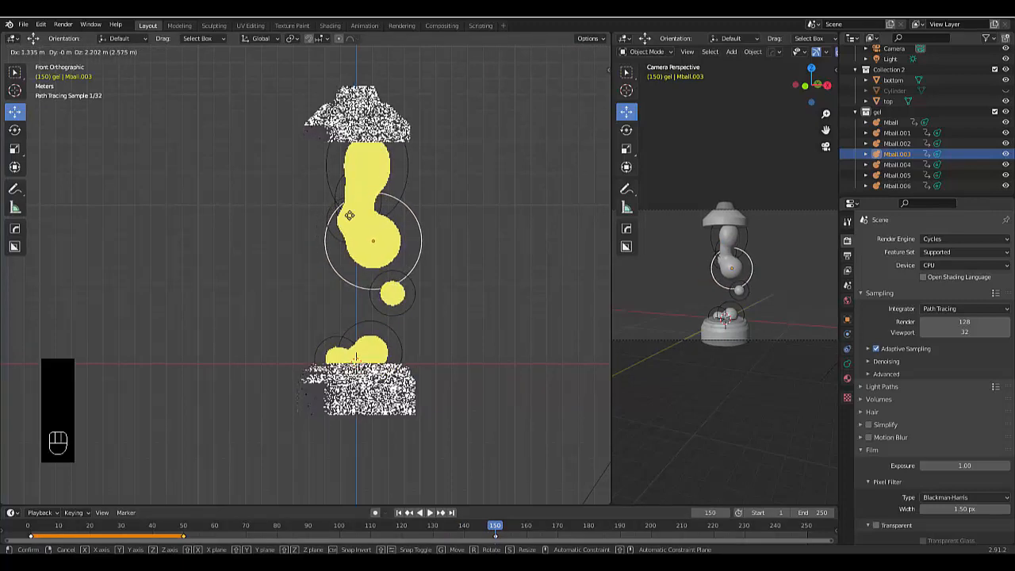
key("Escape")
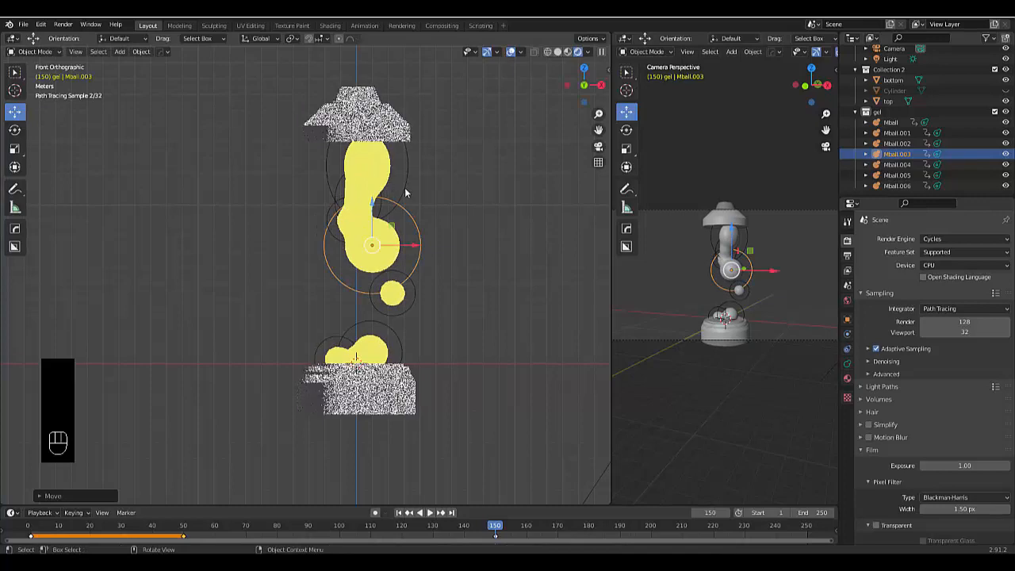
Lower Mball.002 to the middle of the lamp beside Mball.003 and raise Mball.001 to just below the cap at frame 150.
left_click(405, 187)
key("g")
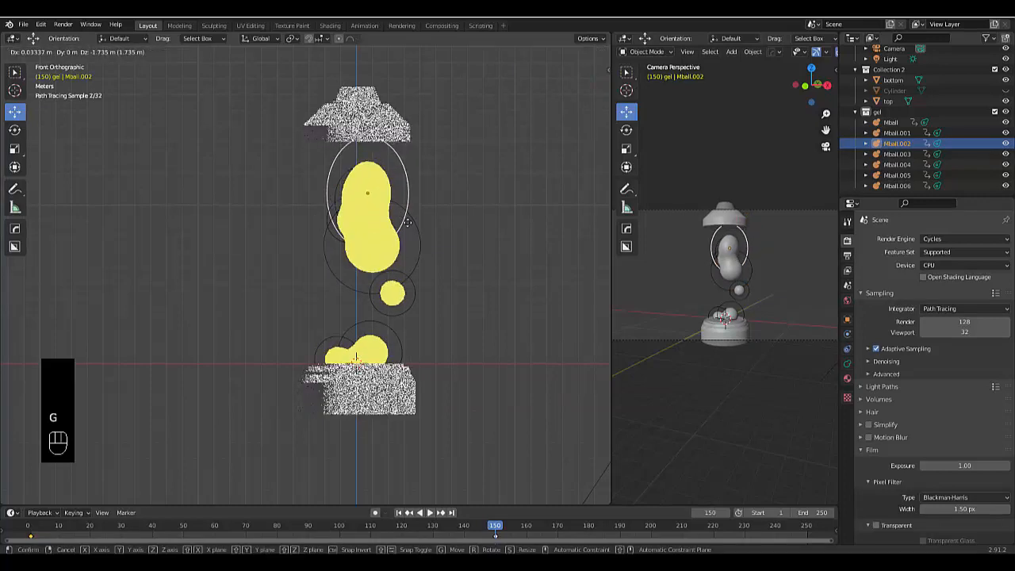
left_click(383, 282)
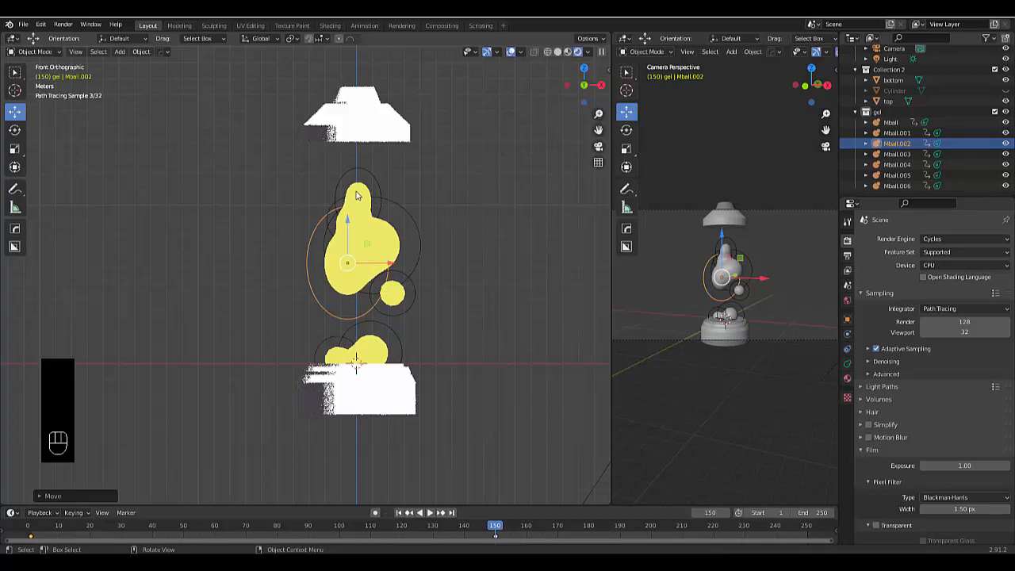
left_click(357, 194)
left_click(334, 173)
key("g")
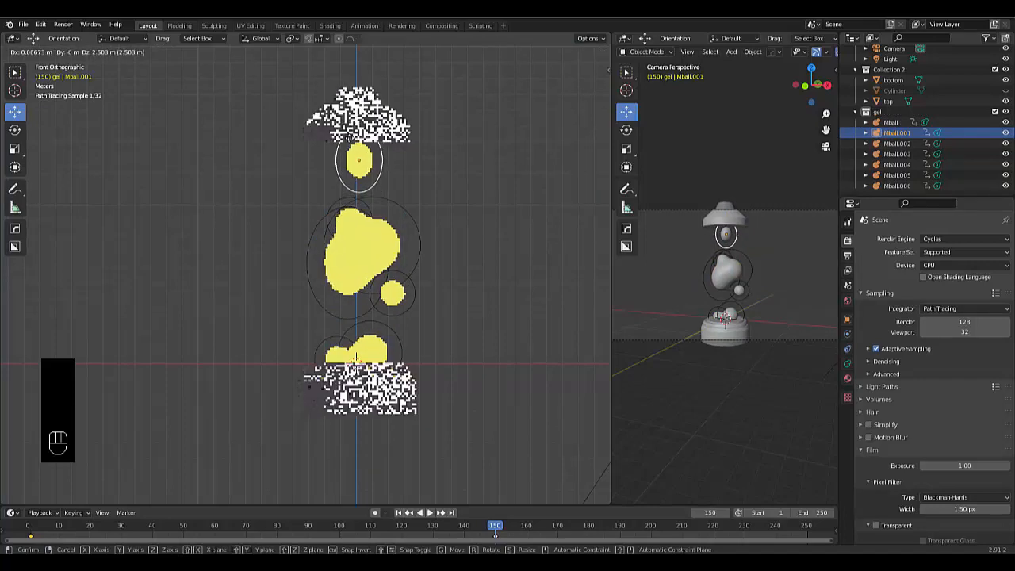
left_click(346, 136)
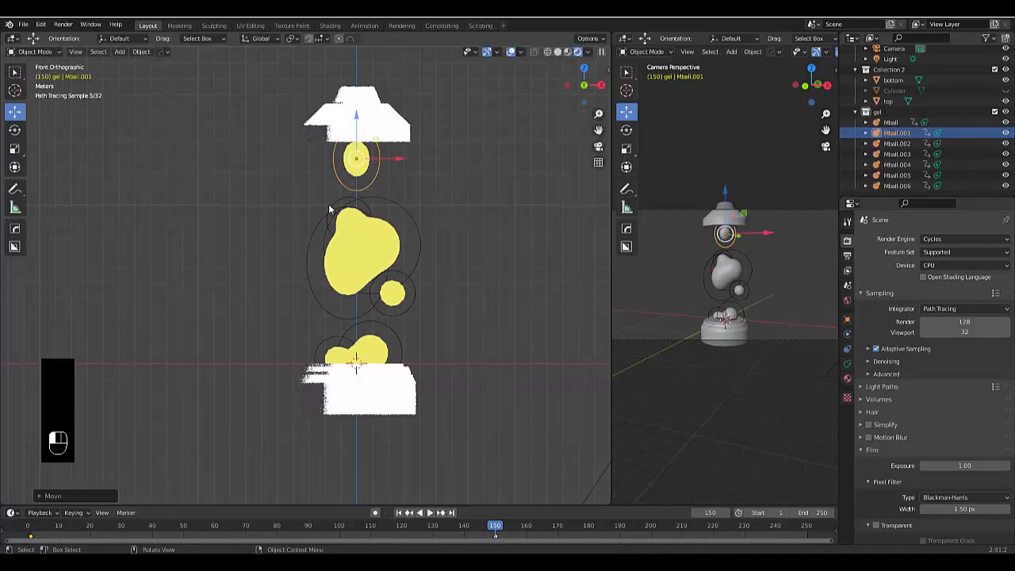
Raise Mball.005 about 2.6 m to just beneath Mball.001 and lower Mball.004 about 2 m toward the base at frame 150.
left_click(329, 209)
key("g")
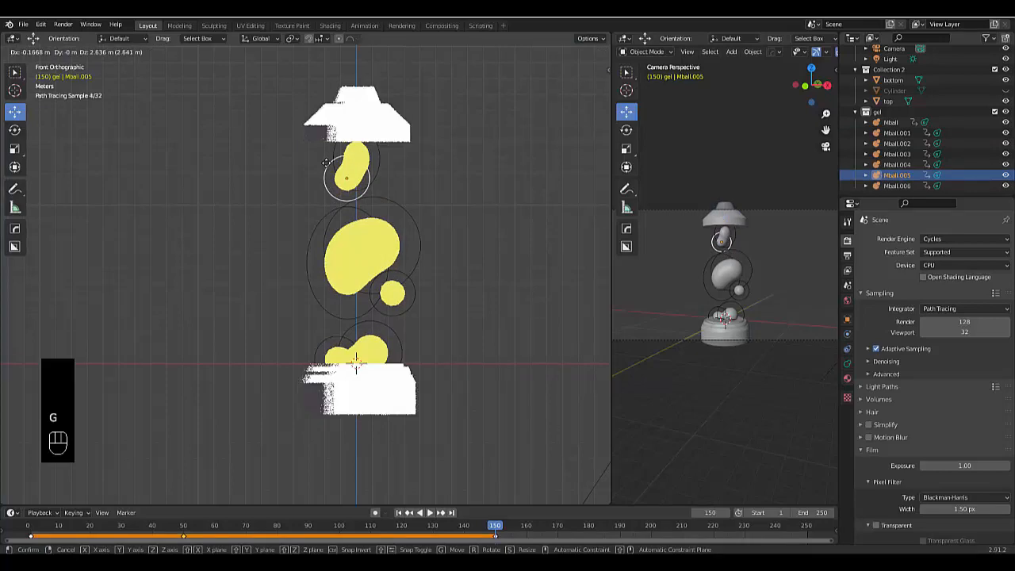
left_click(327, 167)
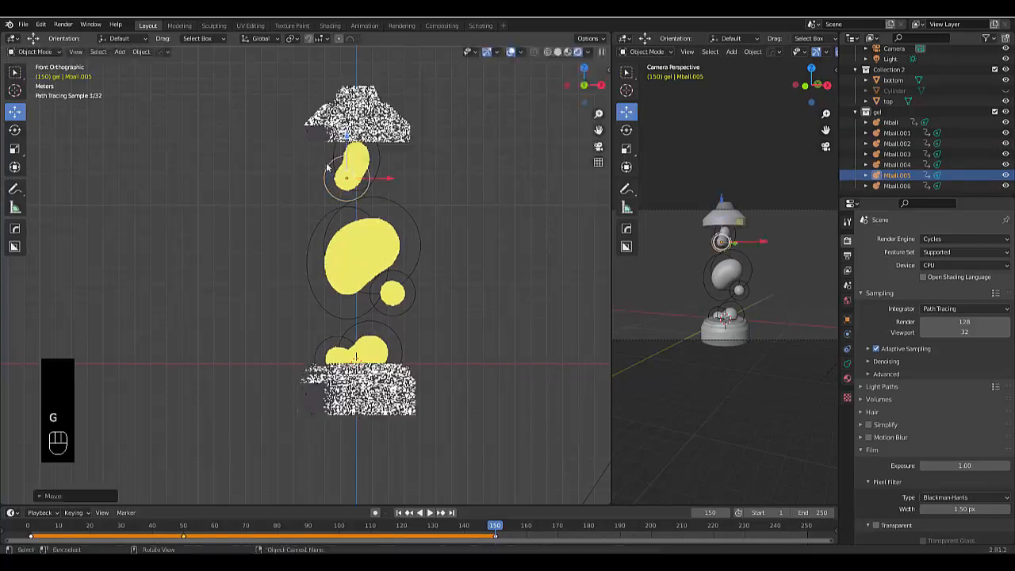
left_click(397, 305)
key("g")
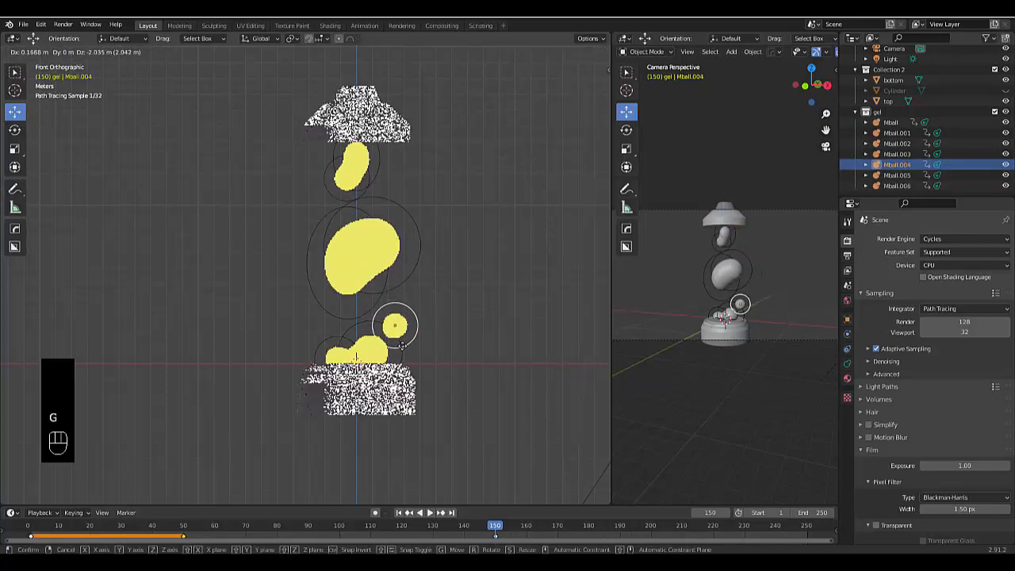
left_click(402, 344)
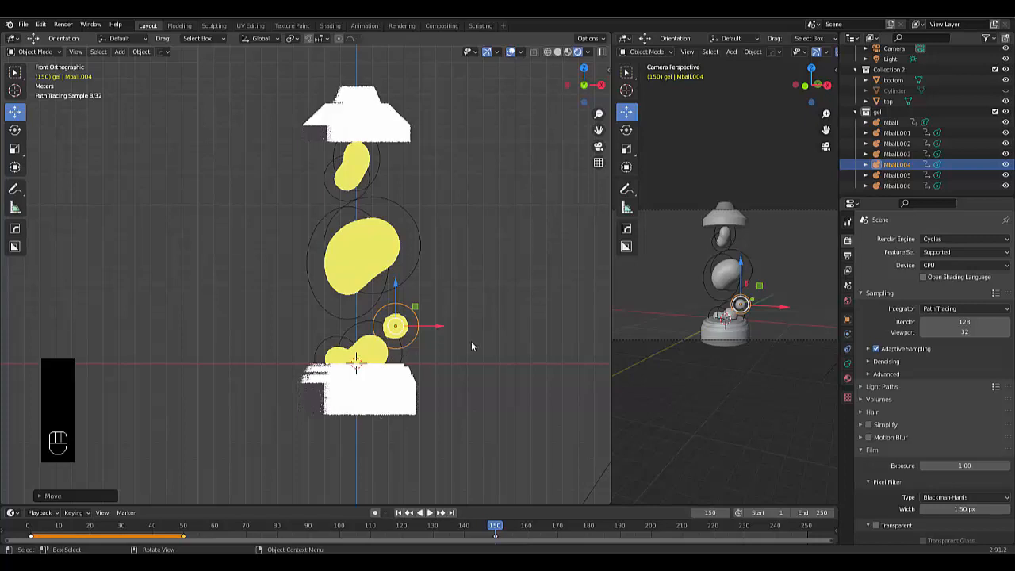
Select all seven gel metaballs, Mball through Mball.006, and insert a keyframe for their new pose at frame 150.
left_click(891, 123)
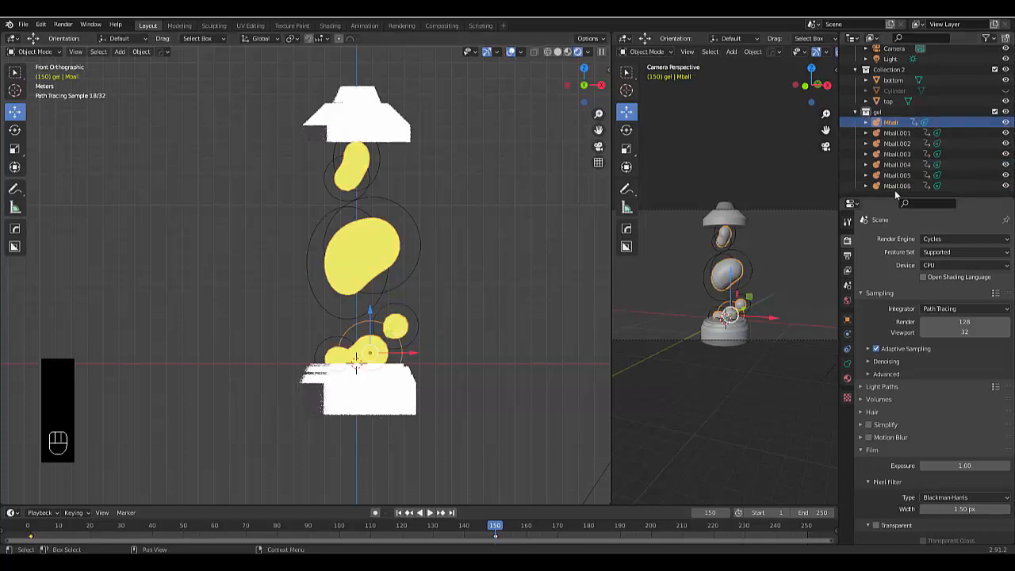
left_click(895, 186, "shift")
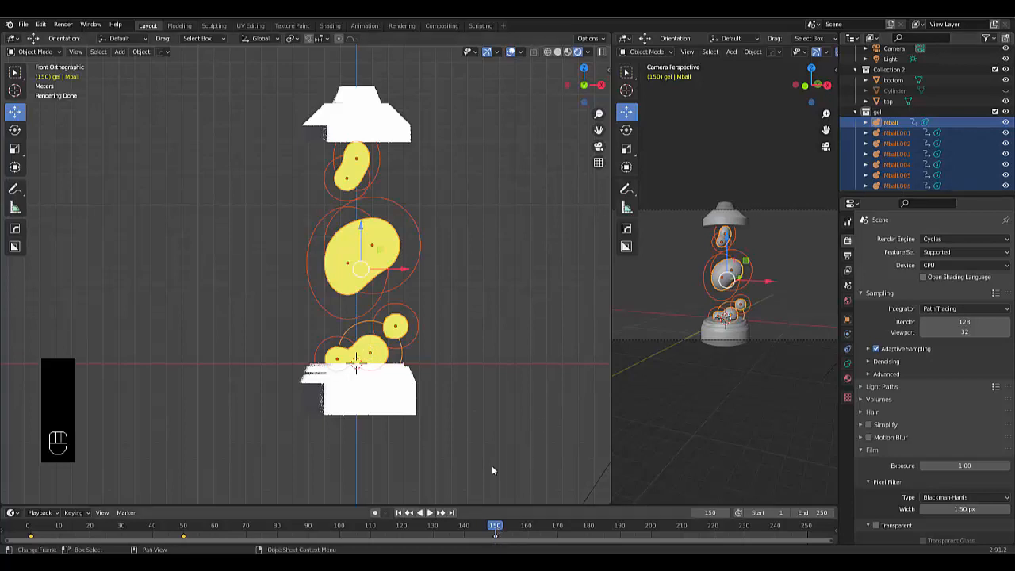
key("i")
left_click(488, 360)
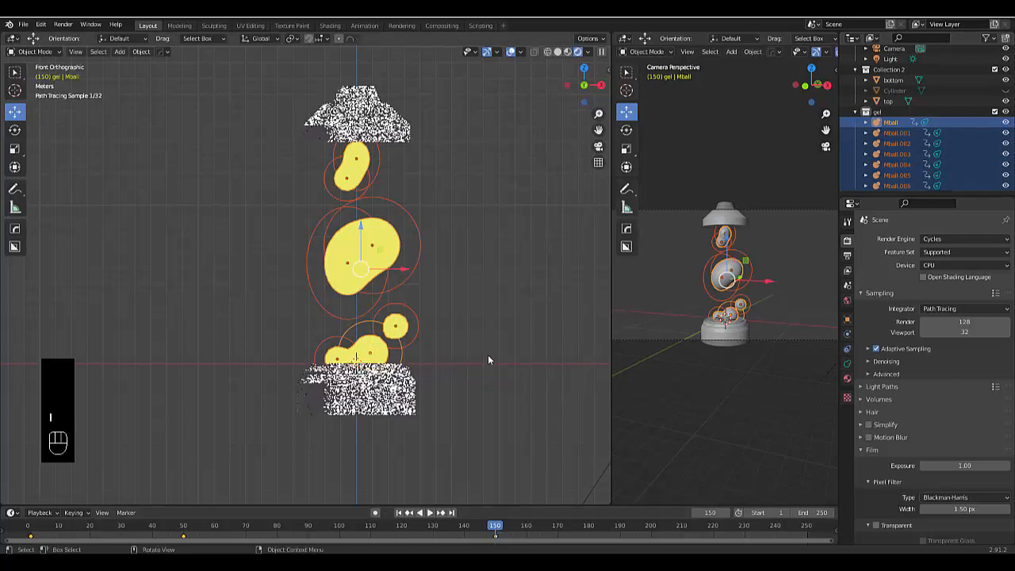
Play the gel animation from frame 1 past the new frame 150 pose, and stop the playback near the end.
left_click(399, 512)
left_click(429, 512)
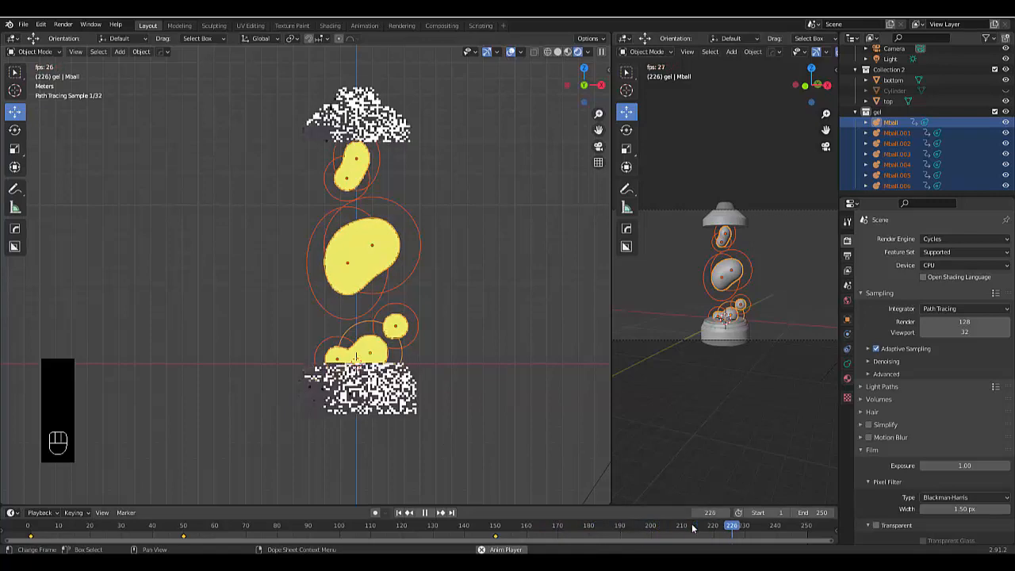
key("space")
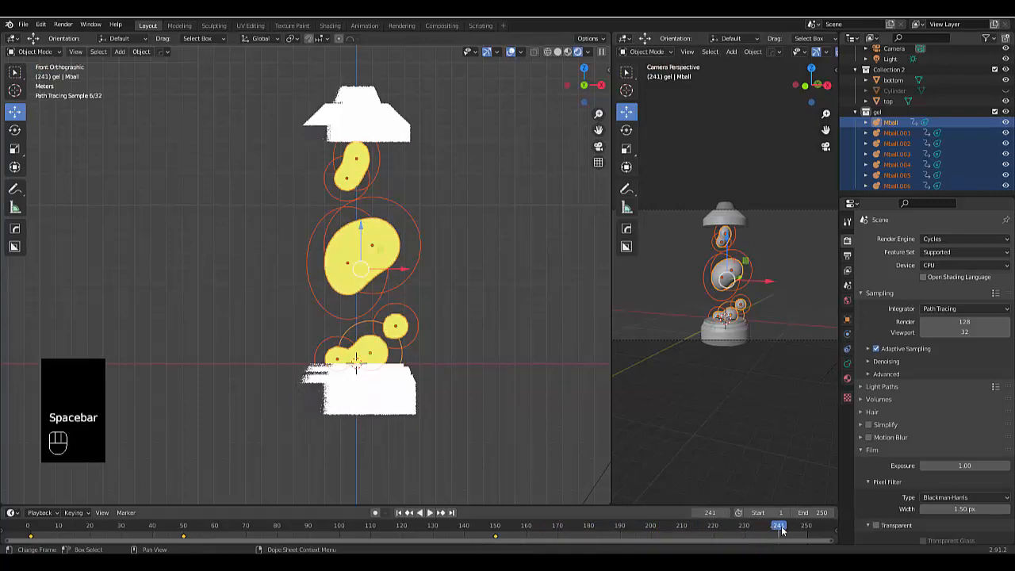
Go to frame 250 and move only metaball Mball.002 down about 4.8 m onto the lamp's base.
left_click_drag(781, 529, 805, 530)
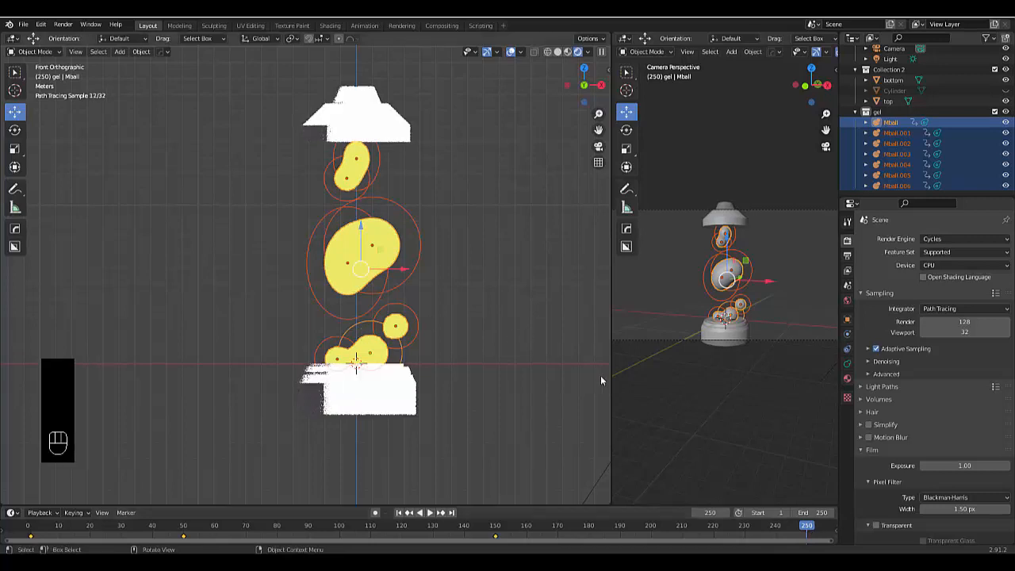
left_click(247, 291)
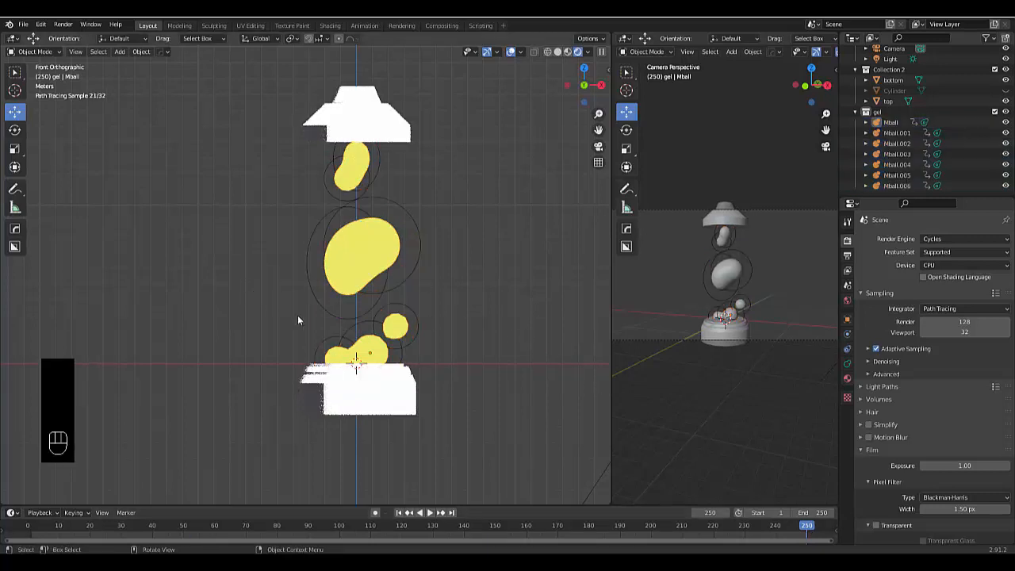
left_click(322, 306)
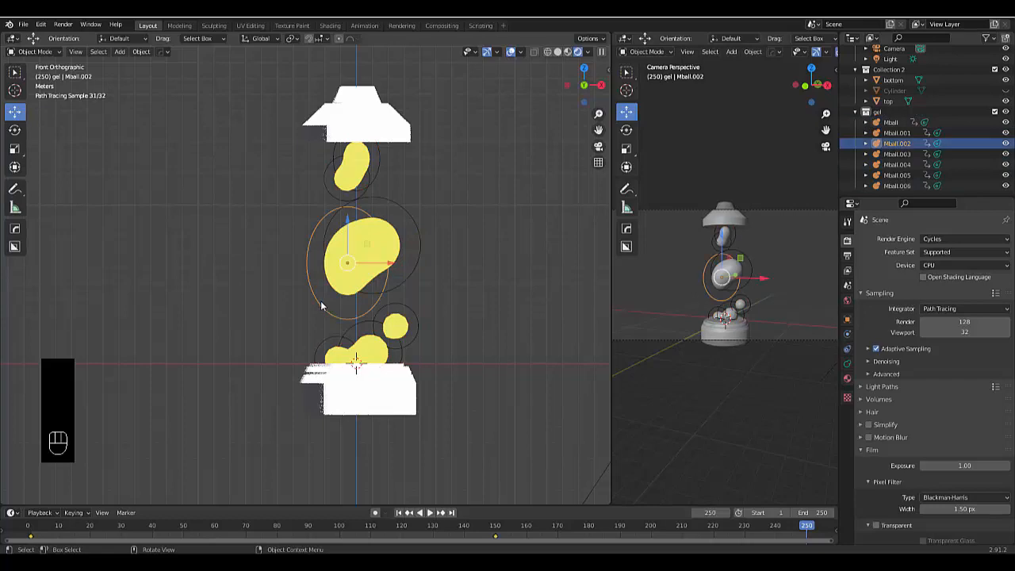
key("g")
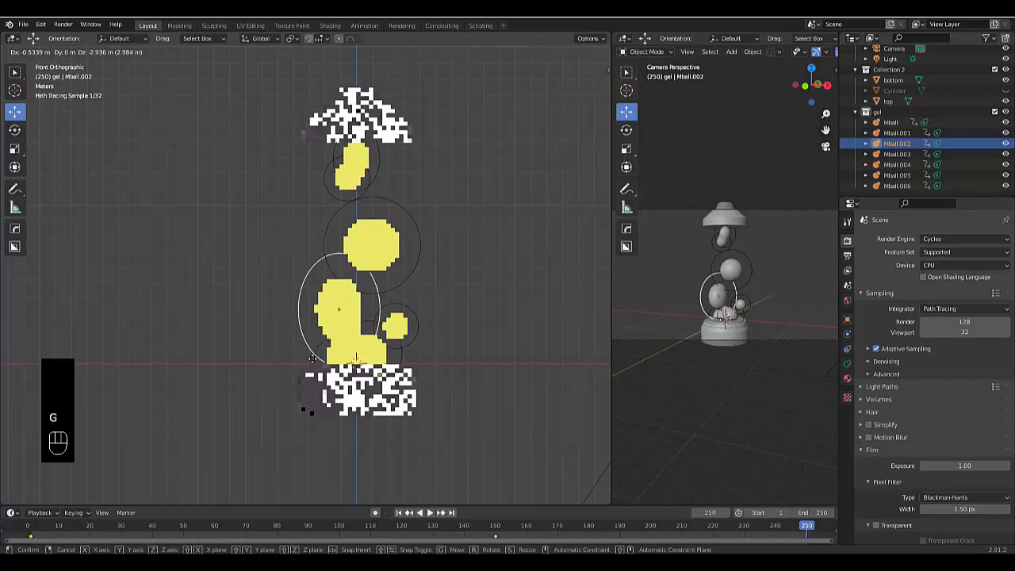
left_click(314, 388)
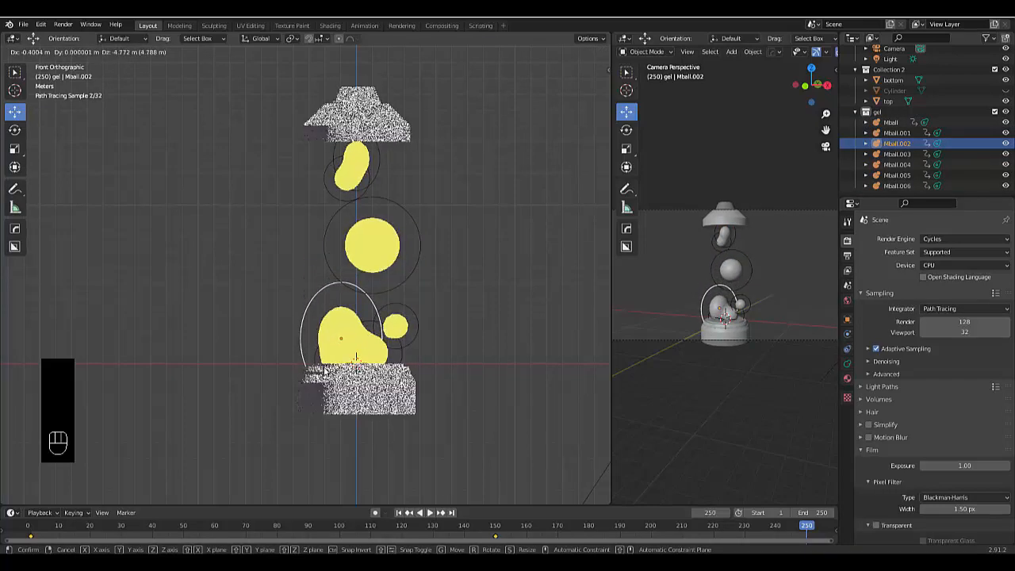
At frame 250, lower Mball.003 onto the lamp's base beside Mball.002 and raise Mball.004 into the open space below the cap blobs.
left_click(396, 286)
key("g")
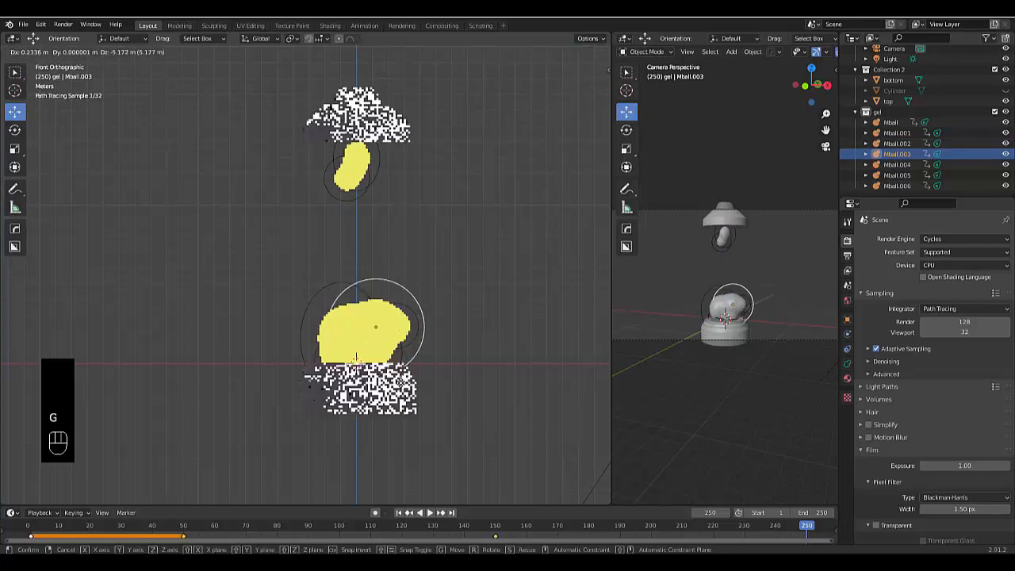
left_click(402, 331)
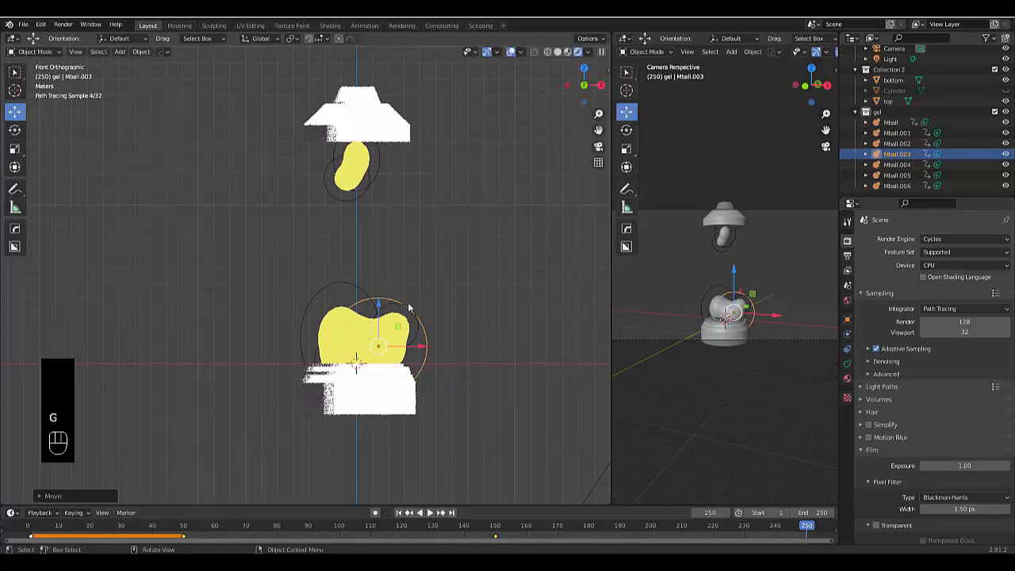
left_click(401, 308)
key("g")
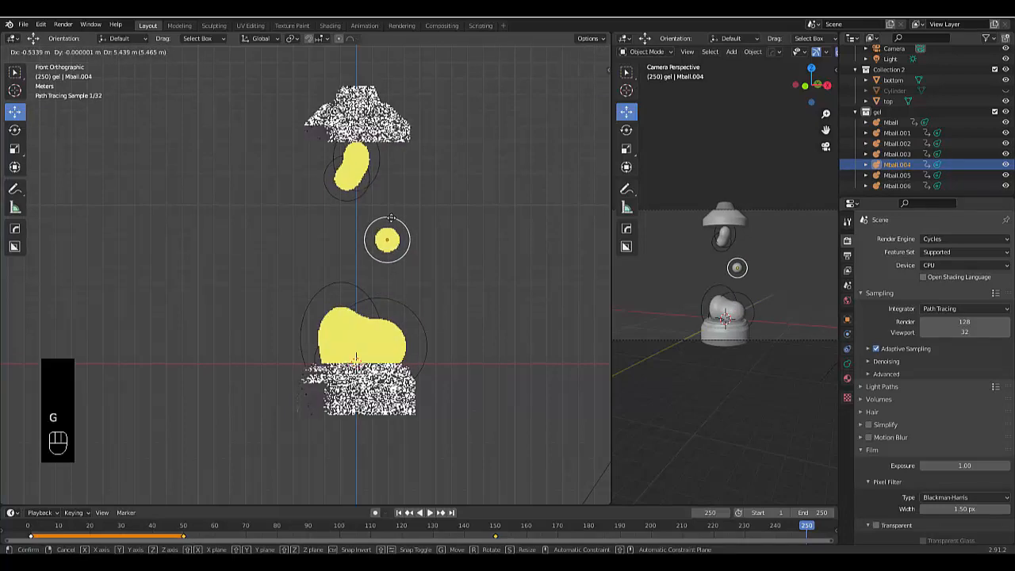
left_click(389, 202)
Lower Mball.005 about 7 m onto the top of Mball.002, and move Mball.001 about 1.1 m up and right into the cap.
left_click(351, 207)
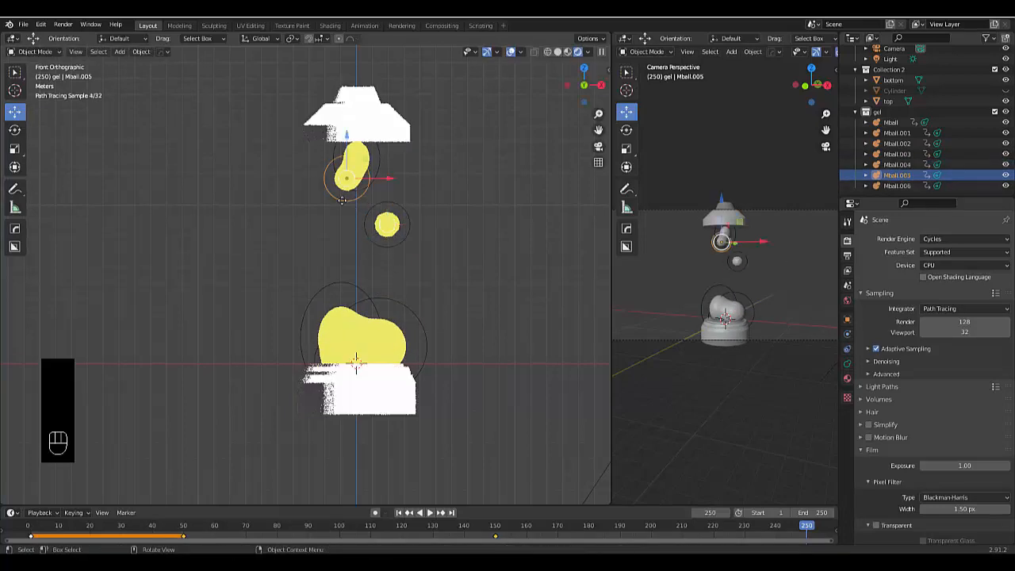
key("g")
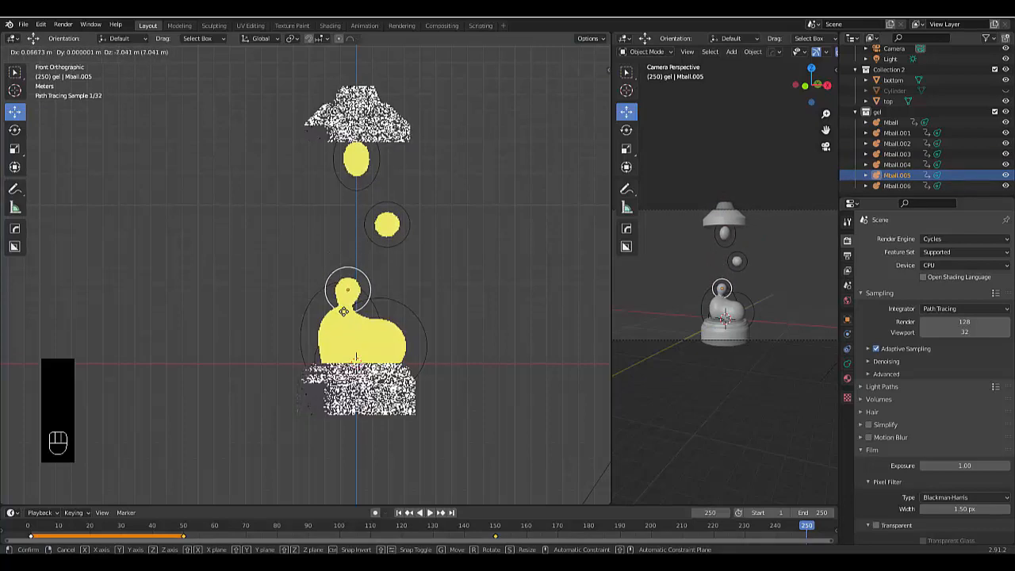
left_click(343, 310)
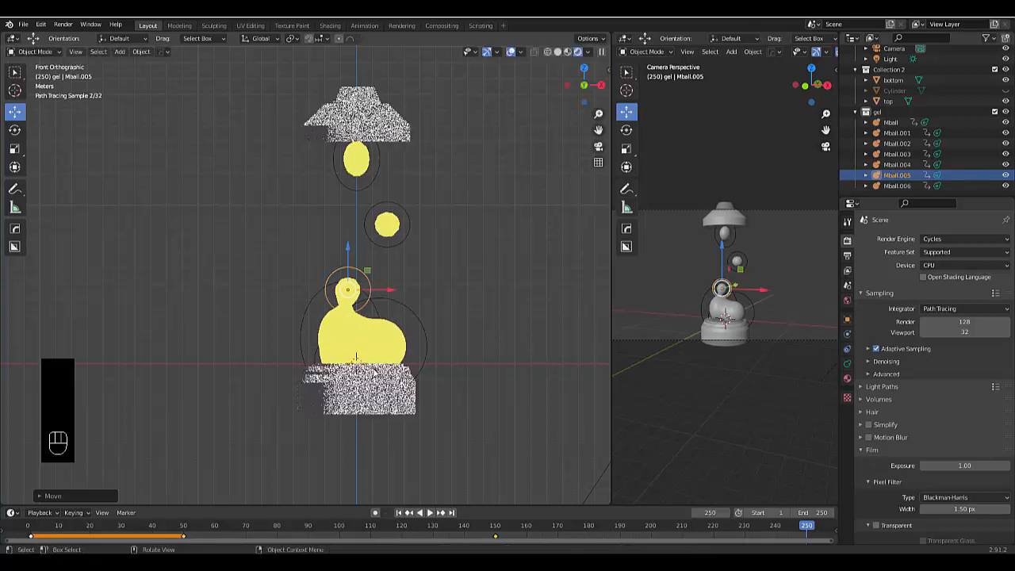
left_click(897, 165)
left_click(893, 155)
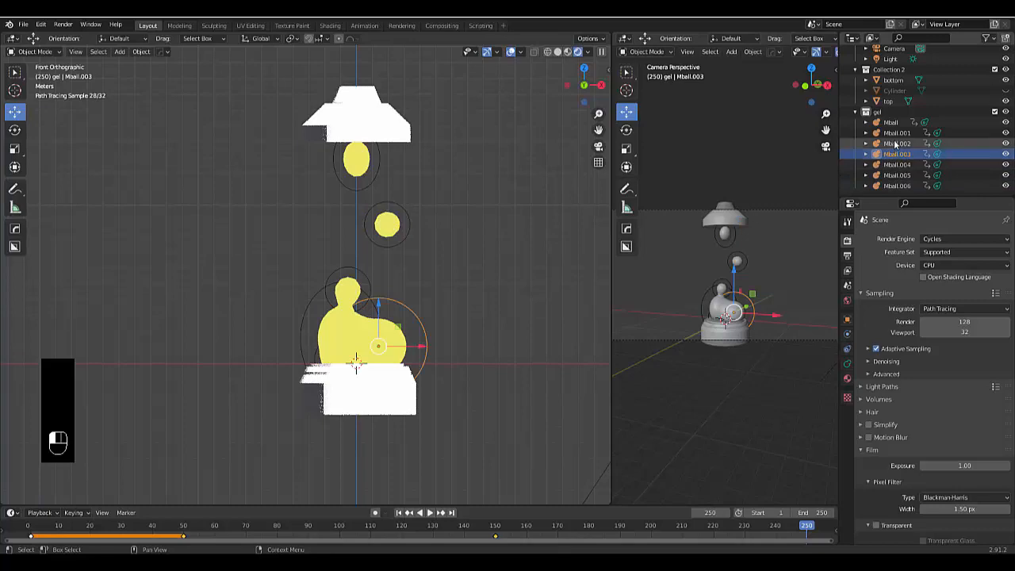
left_click(896, 144)
left_click(895, 133)
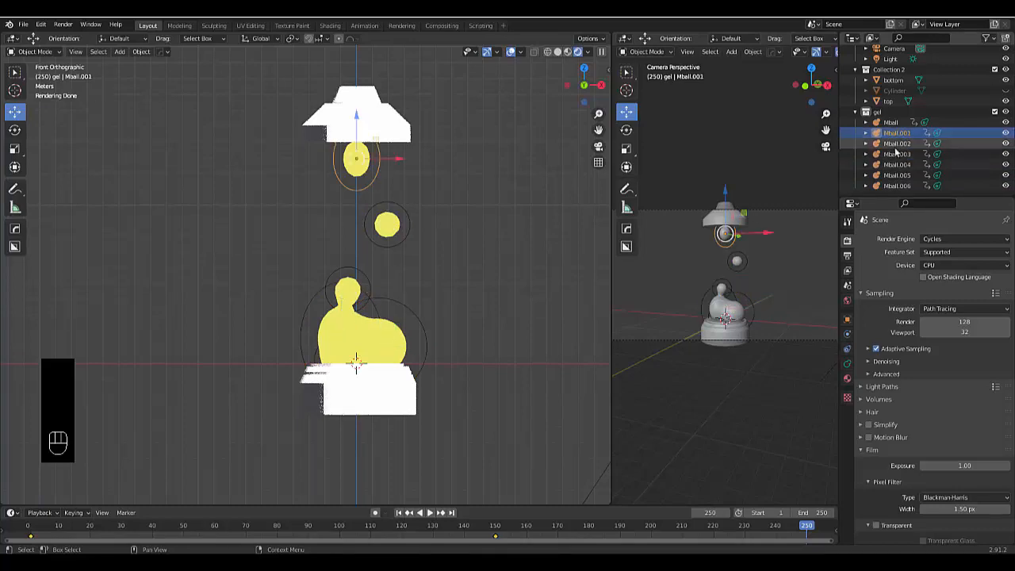
key("g")
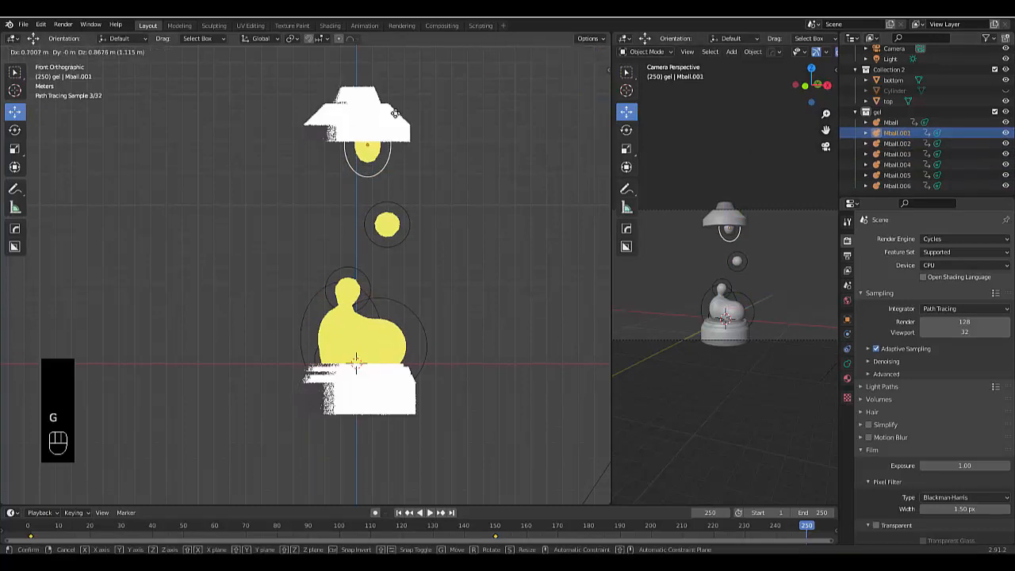
left_click(389, 111)
Raise Mball.006 from the base to just beneath Mball.001, and move Mball.004 about 3.1 m up and left to join them under the cap.
left_click(894, 186)
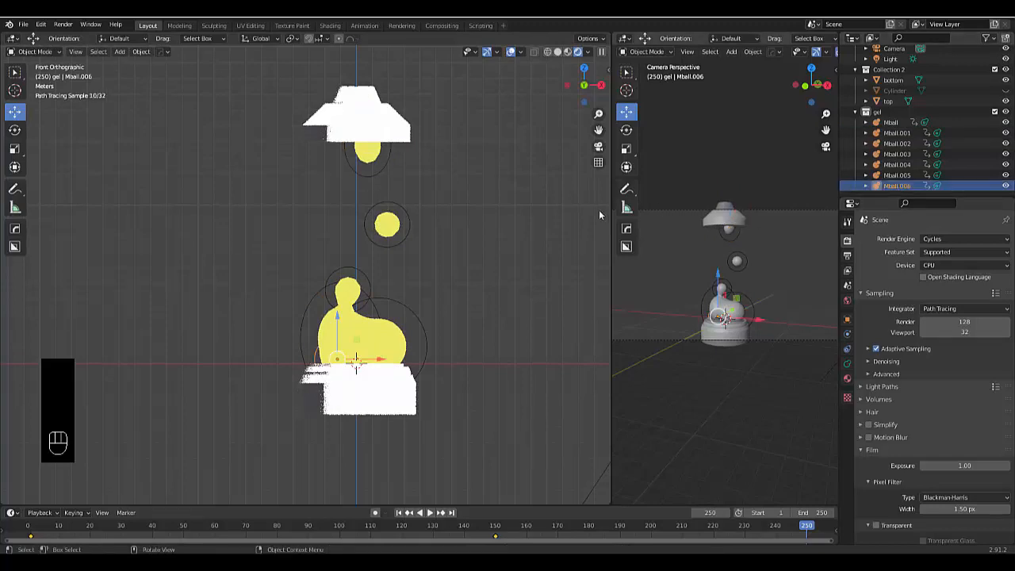
key("g")
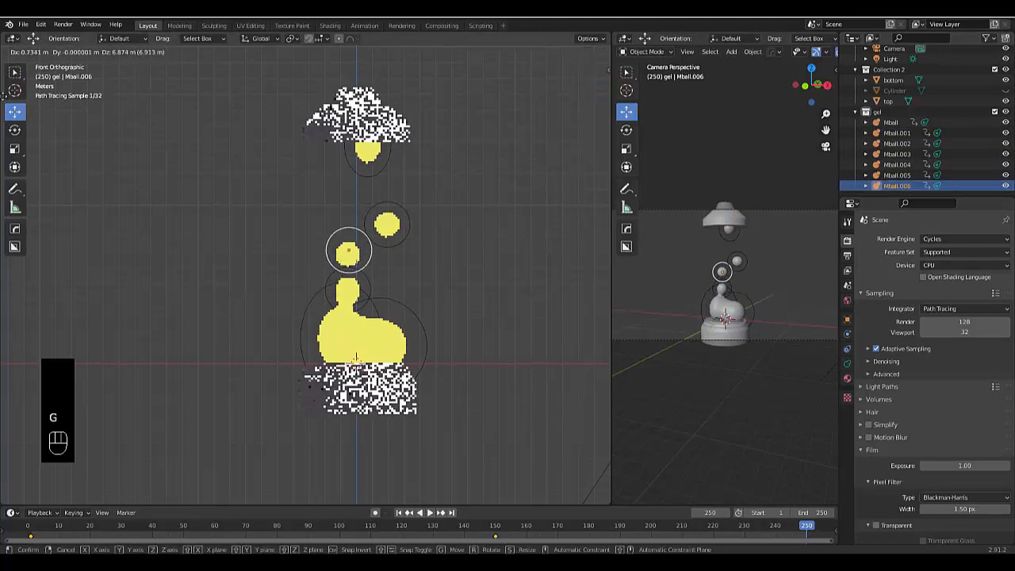
left_click(6, 478)
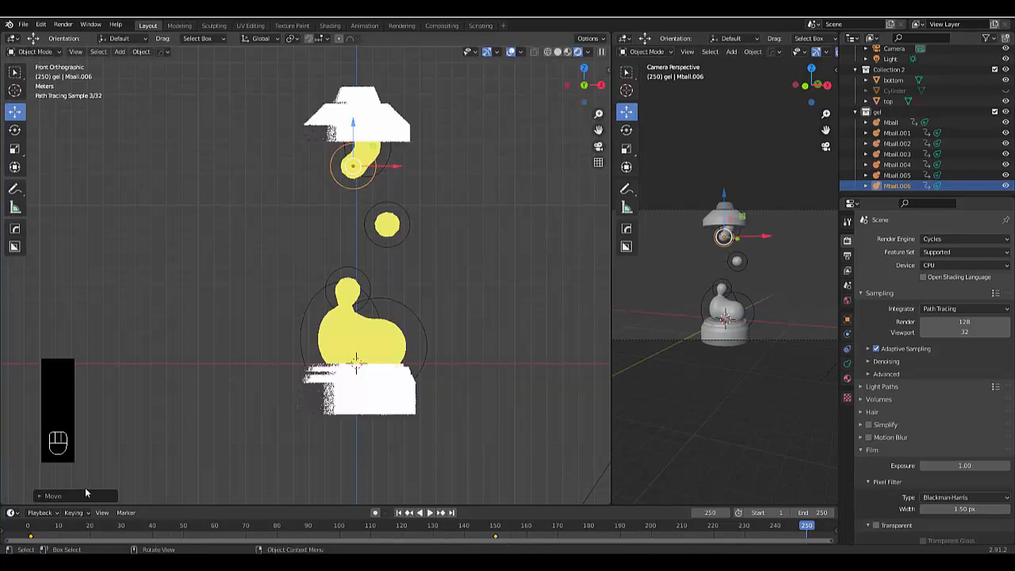
left_click(898, 175)
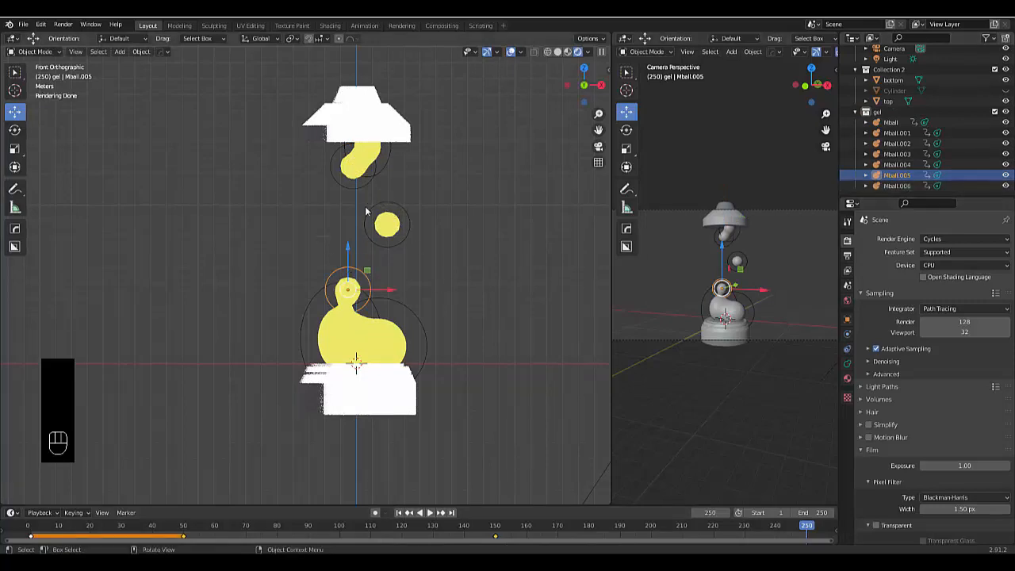
left_click(386, 225)
key("g")
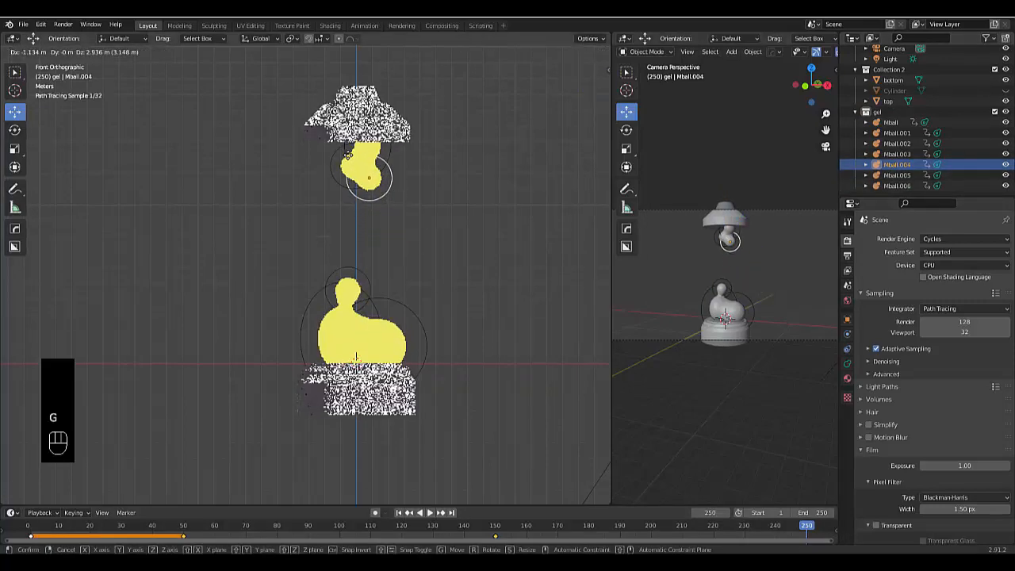
left_click(347, 155)
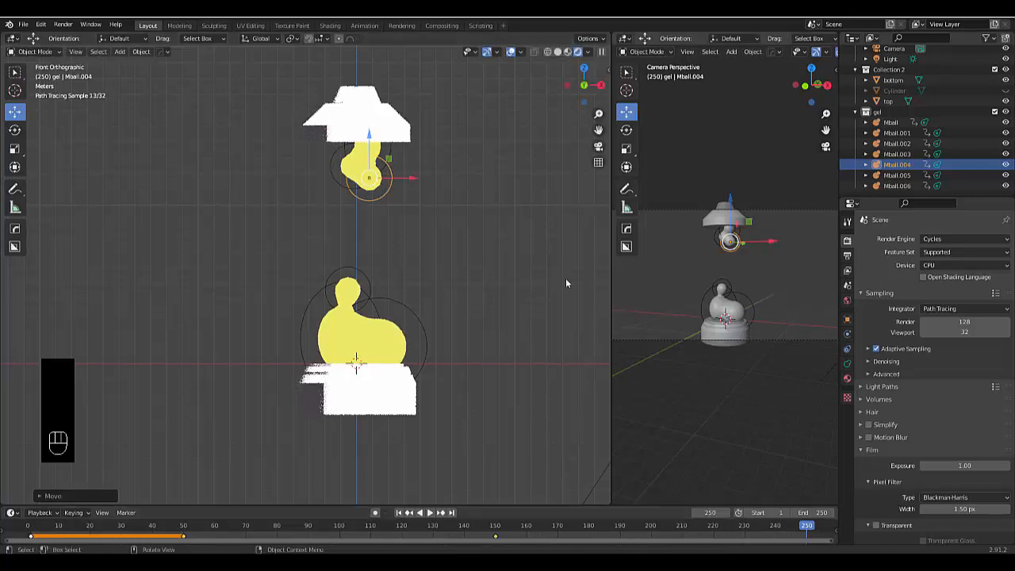
Select all seven gel metaballs, Mball through Mball.006, and insert a Location, Rotation & Scale keyframe at frame 250.
left_click(892, 122)
left_click(899, 185, "shift")
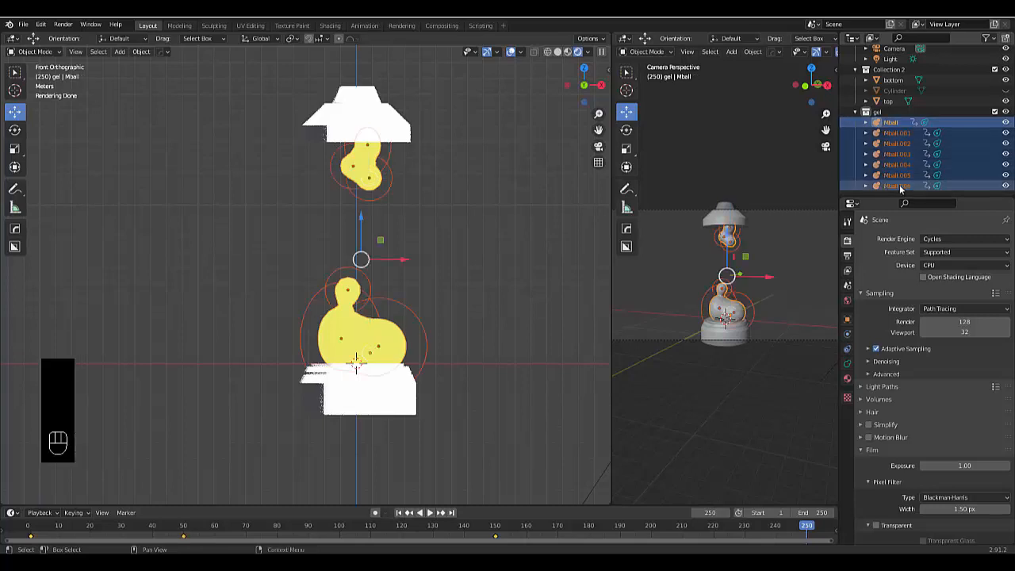
key("i")
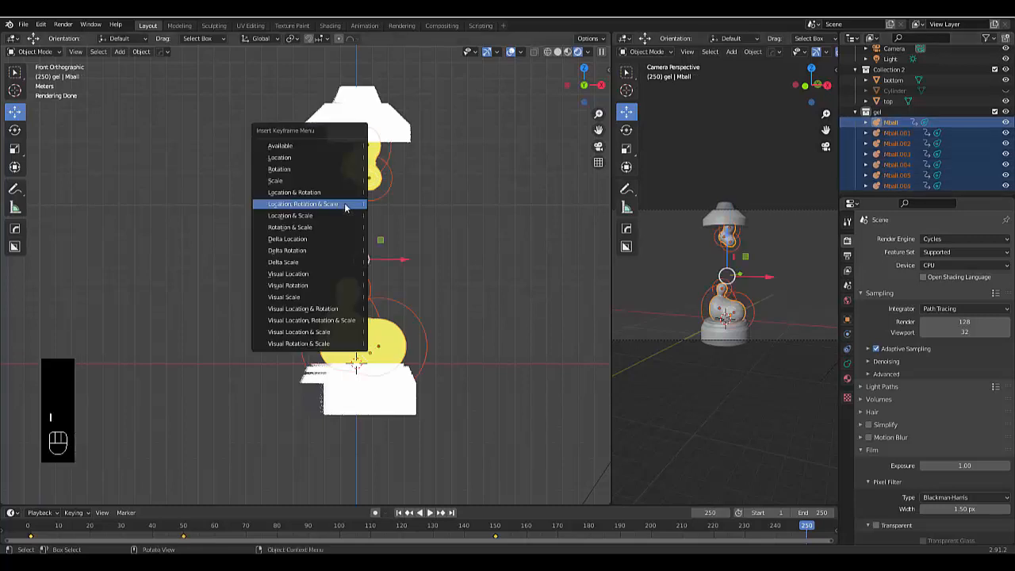
left_click(346, 207)
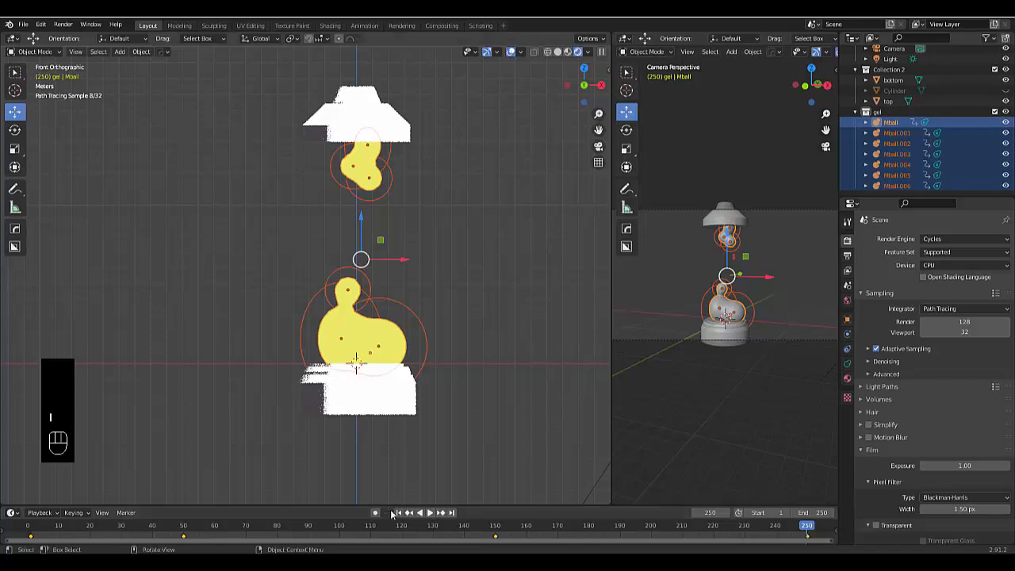
Play the full gel animation from frame 1 to check the motion, stop it, and return to frame 1.
left_click(398, 512)
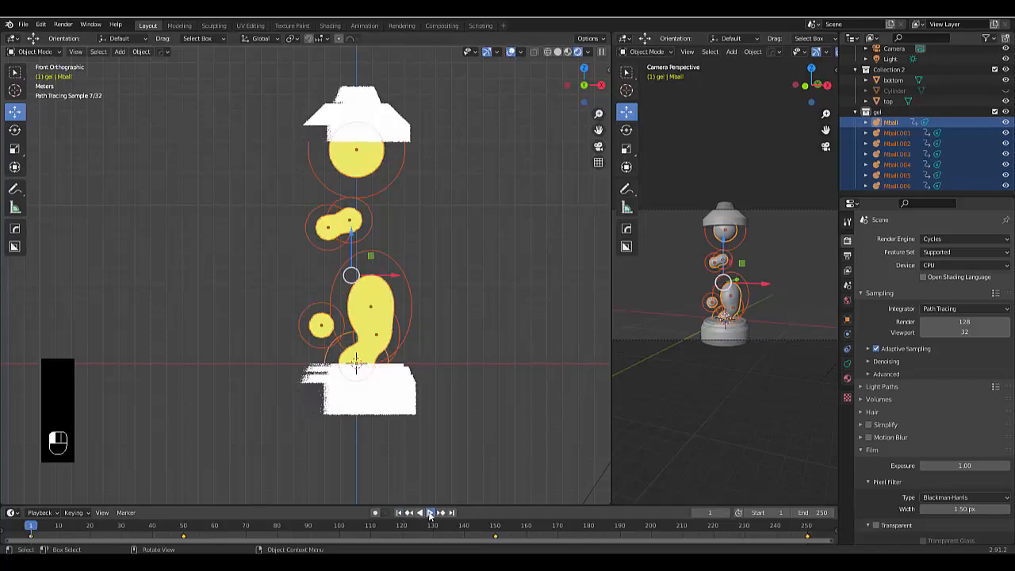
left_click(429, 512)
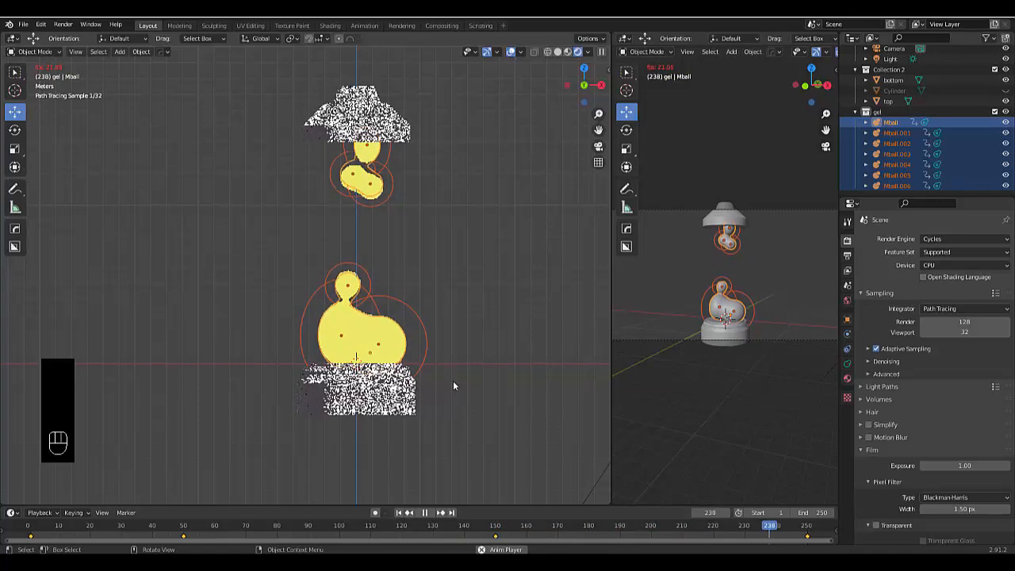
left_click(423, 512)
left_click(400, 514)
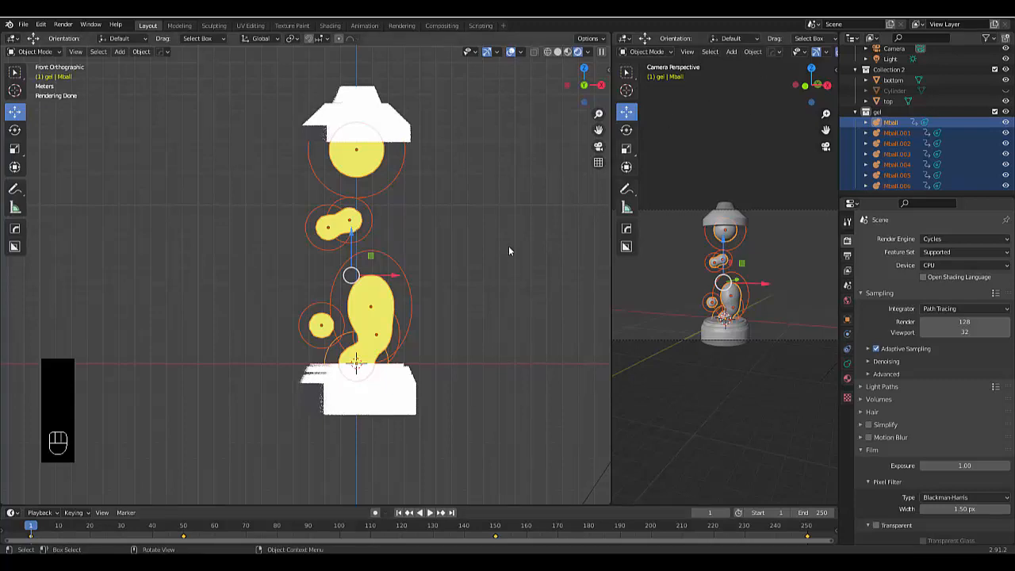
Duplicate the top face of the lamp's bottom object in place and separate the copy into its own object.
scroll(361, 361, "up", 3)
scroll(408, 181, "down", 4)
scroll(398, 195, "up", 3)
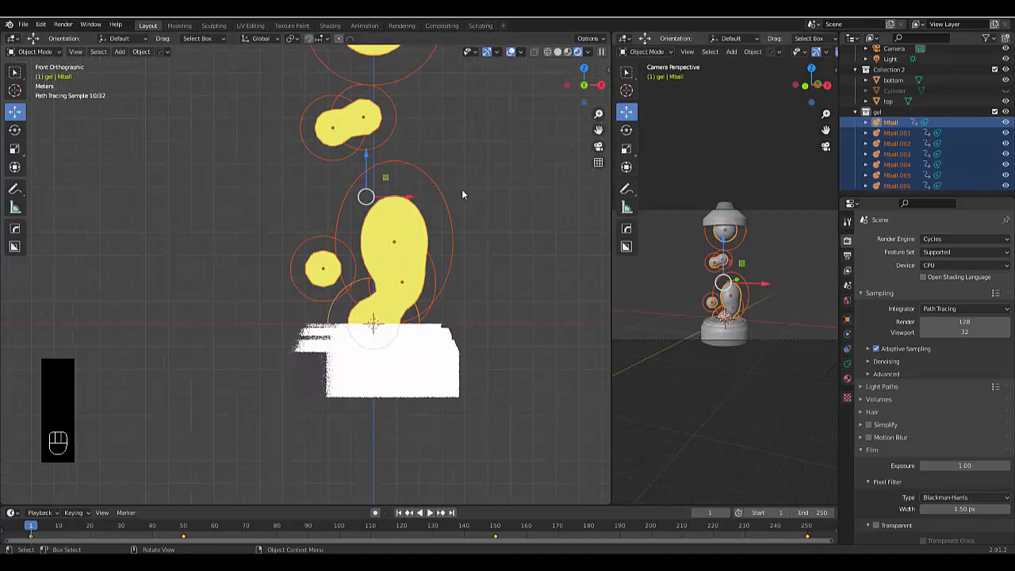
mouse_move(371, 307)
middle_mouse_down()
mouse_move(396, 324)
mouse_move(384, 350)
middle_mouse_up()
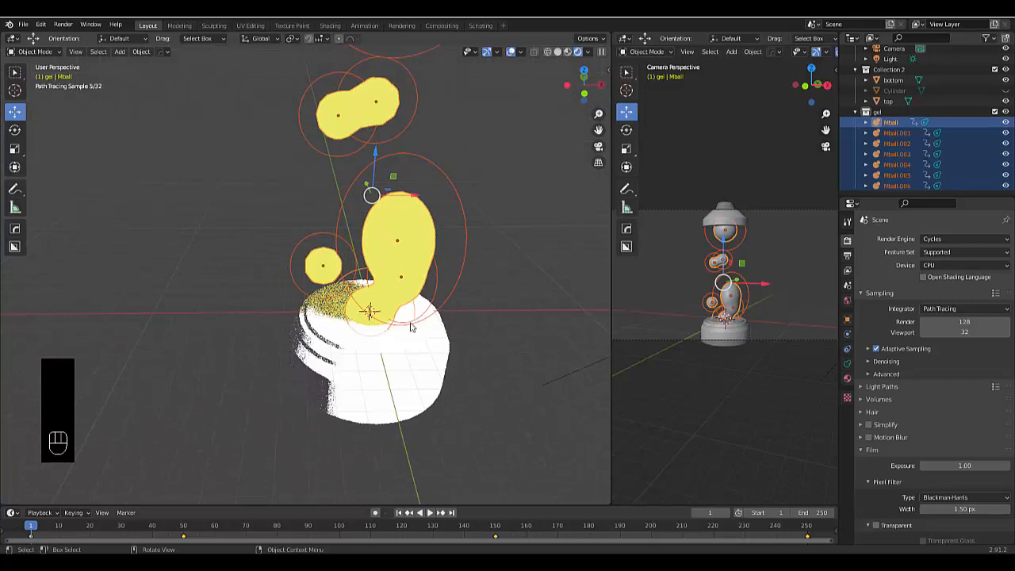
left_click(329, 335)
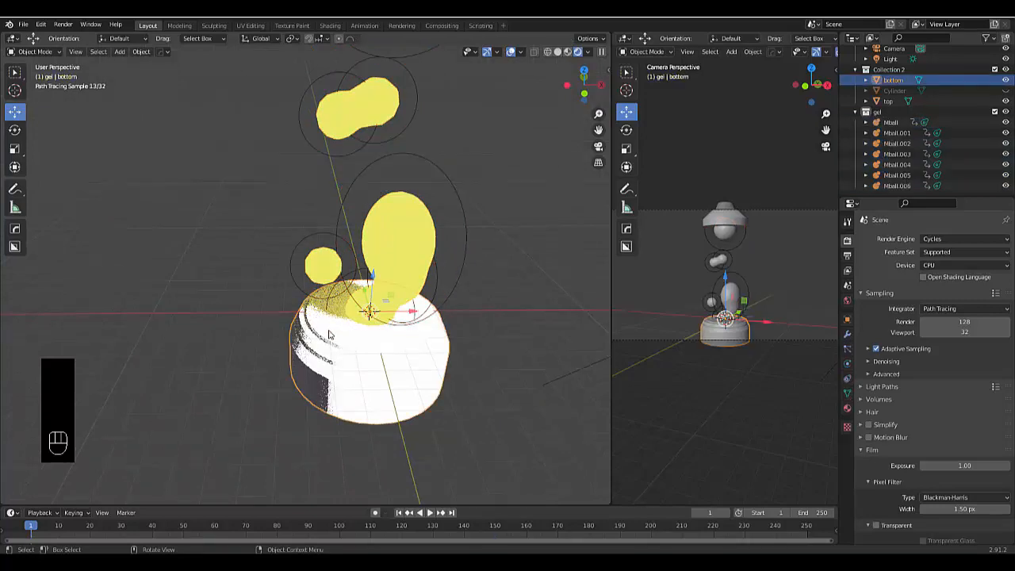
key("Tab")
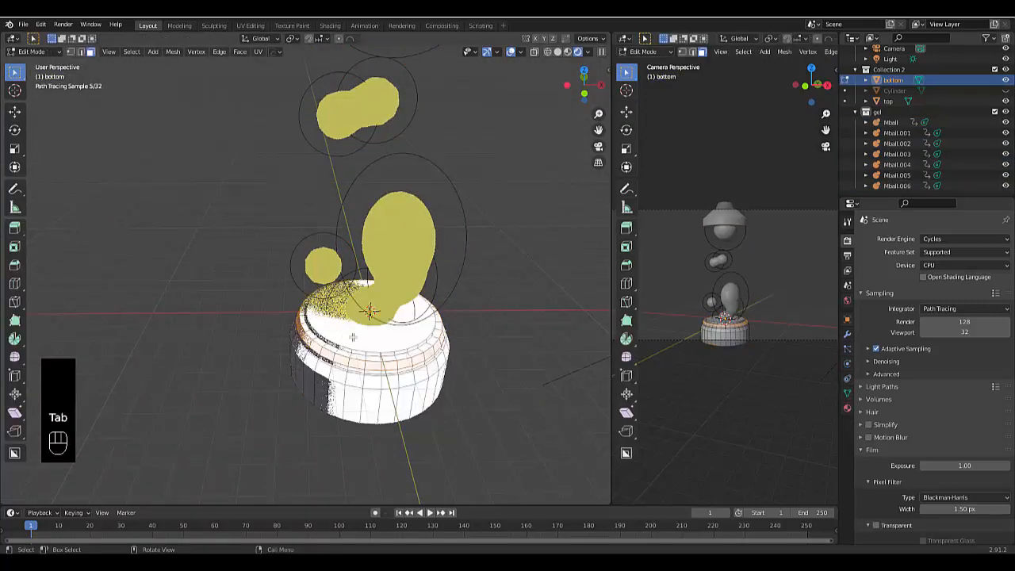
left_click(354, 337)
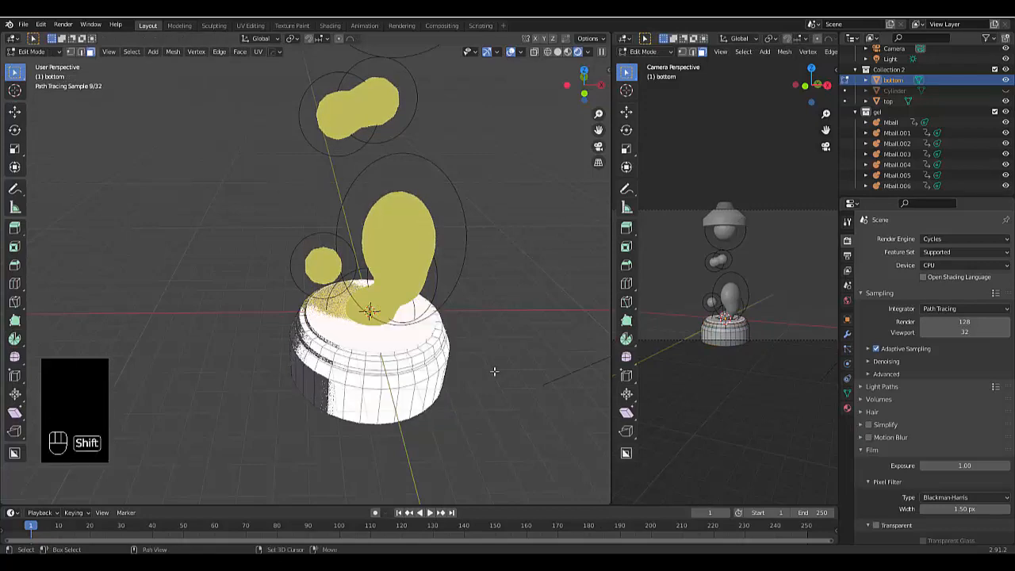
key("shift+d")
right_click(496, 367)
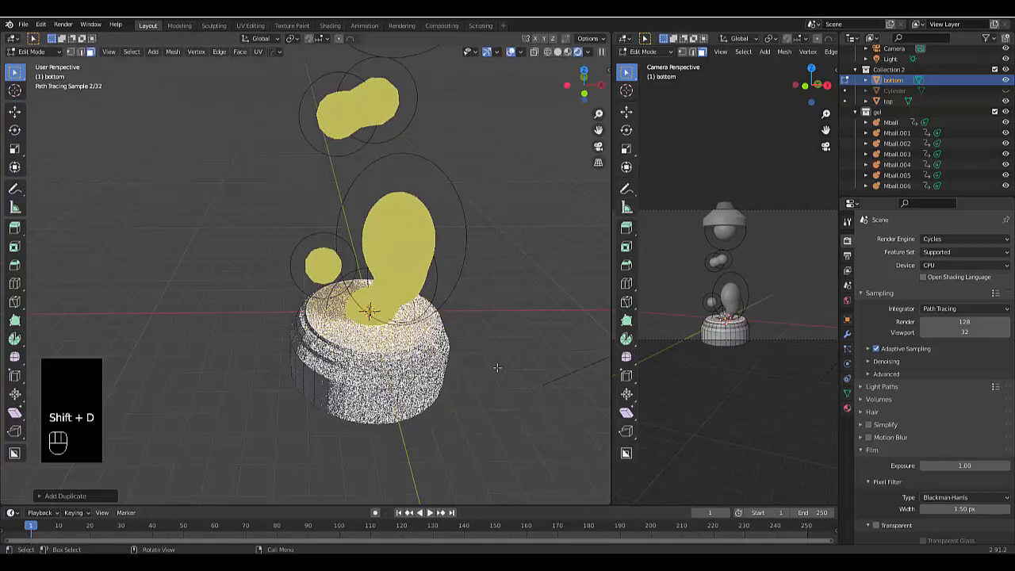
right_click(497, 366)
mouse_move(500, 367)
left_click(559, 368)
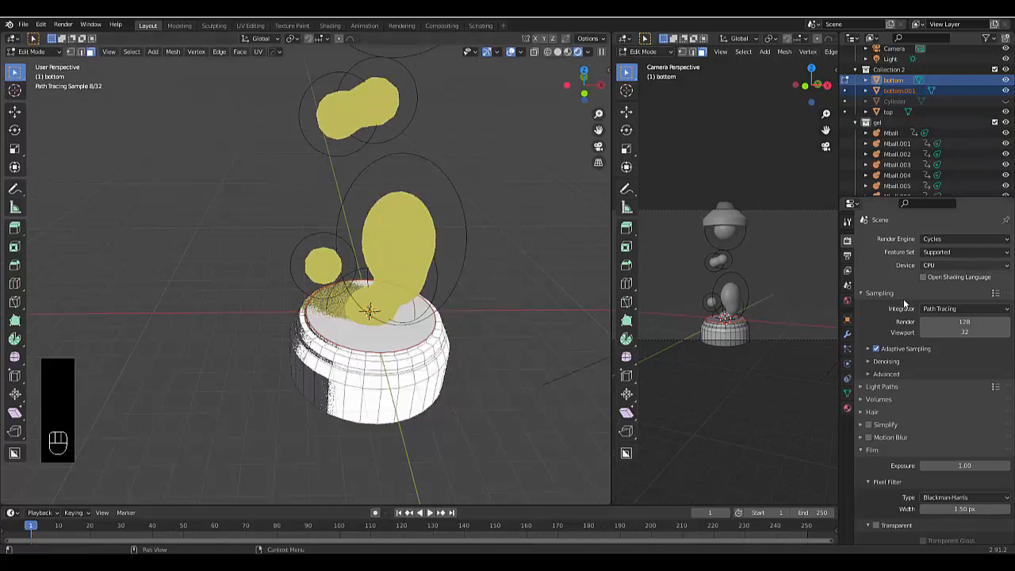
Leave mesh editing, remove Material.003 from the separated disc bottom.001, and give it a new material.
left_click(846, 407)
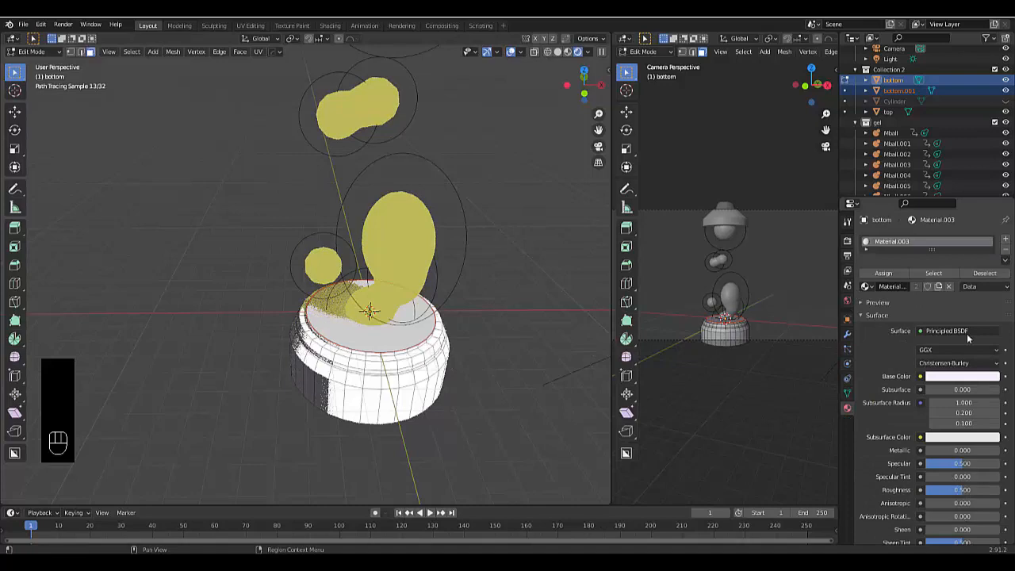
left_click(1005, 254)
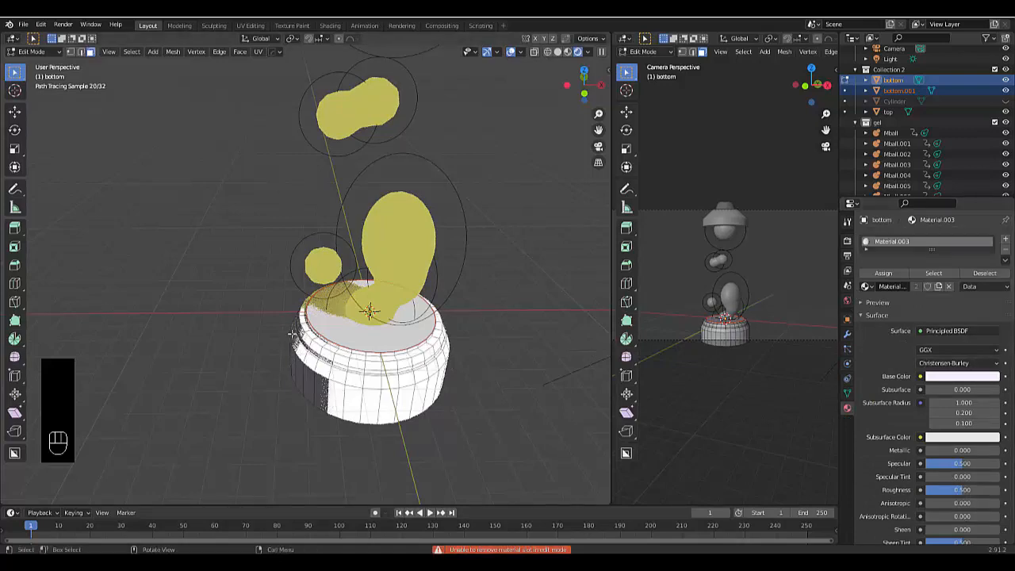
key("Tab")
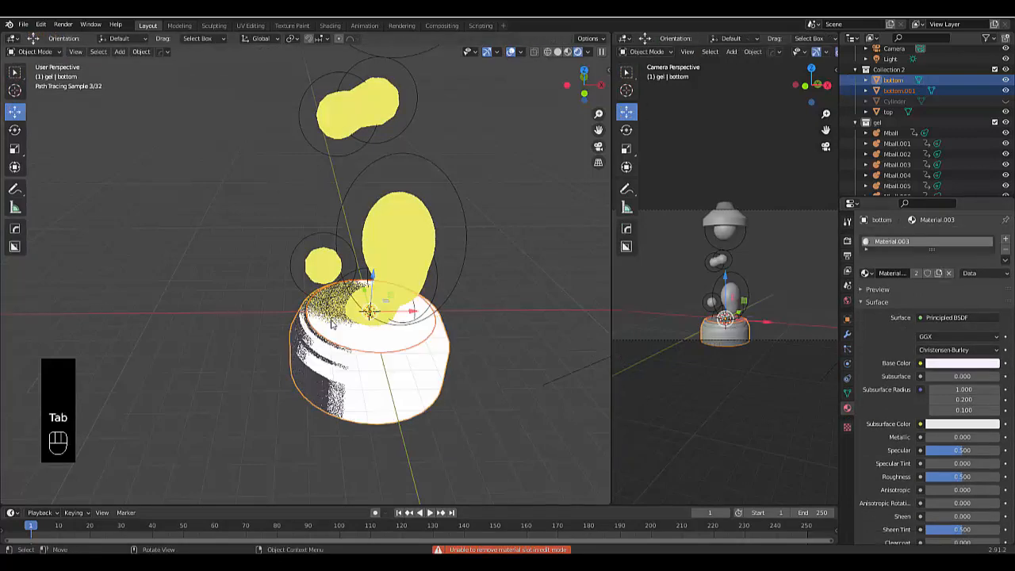
left_click(332, 323)
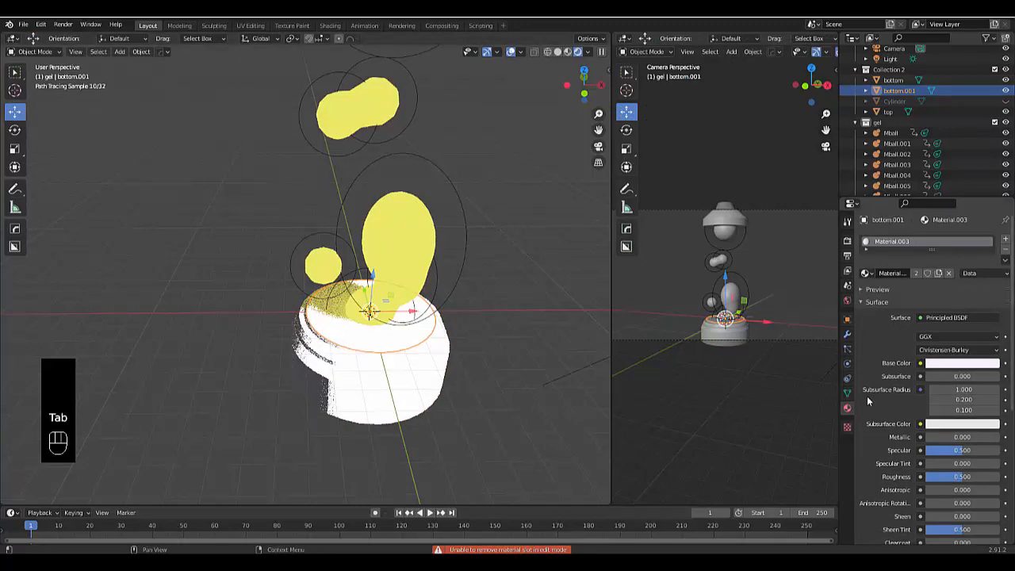
left_click(1005, 250)
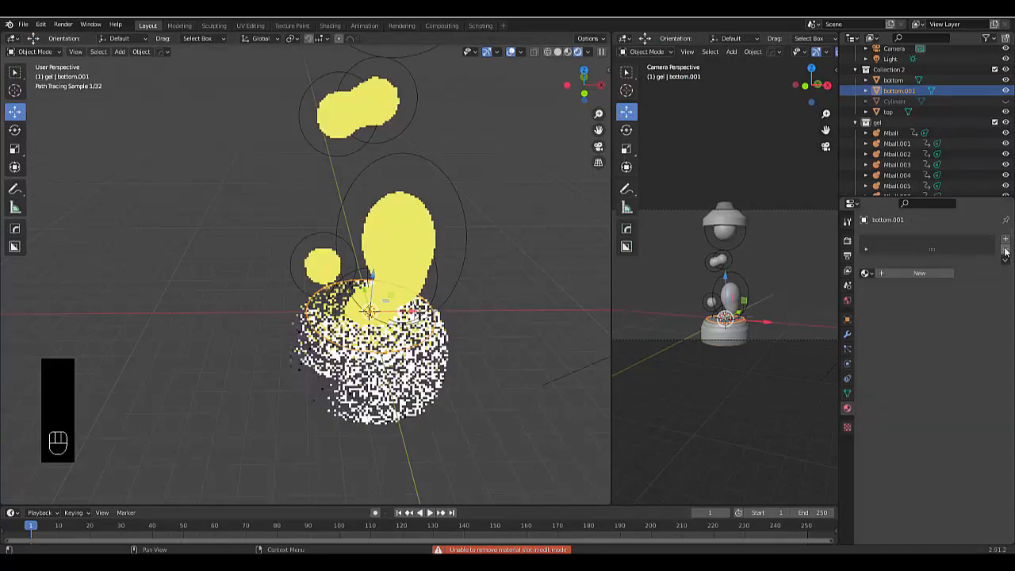
left_click(911, 270)
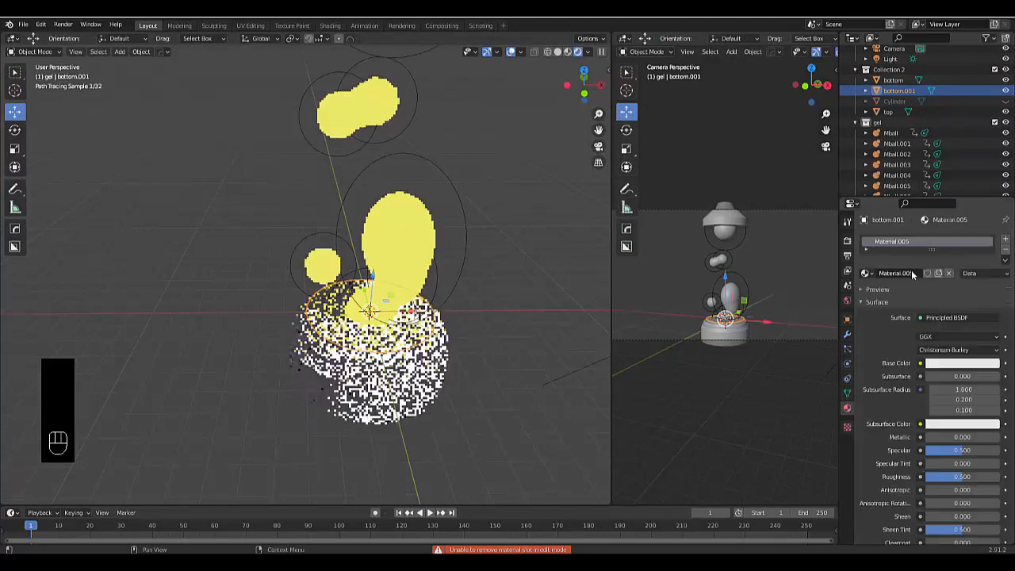
Change the new material on bottom.001 to an Emission shader with a pale yellow color and a strength of 5.
left_click(943, 317)
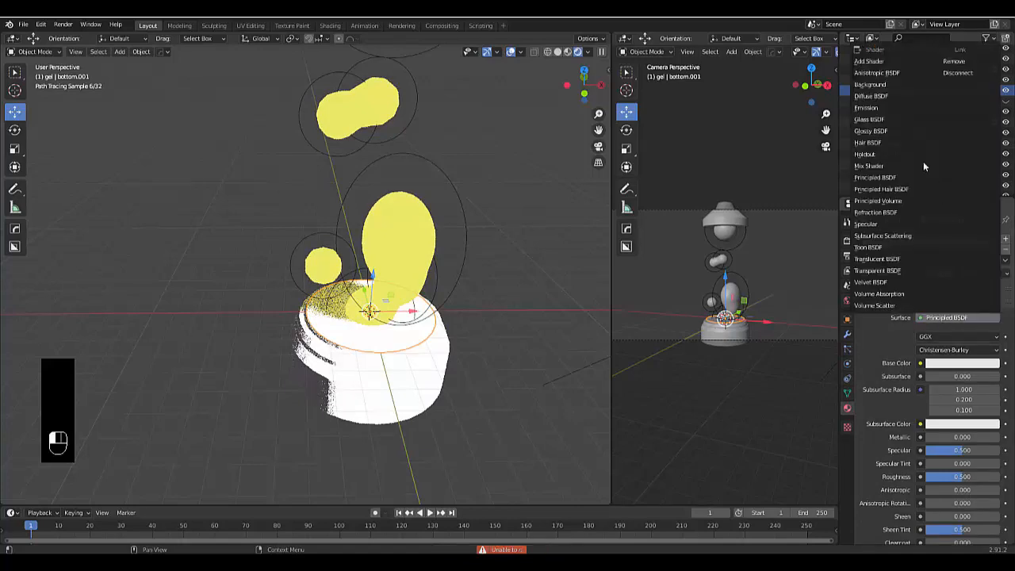
left_click(893, 109)
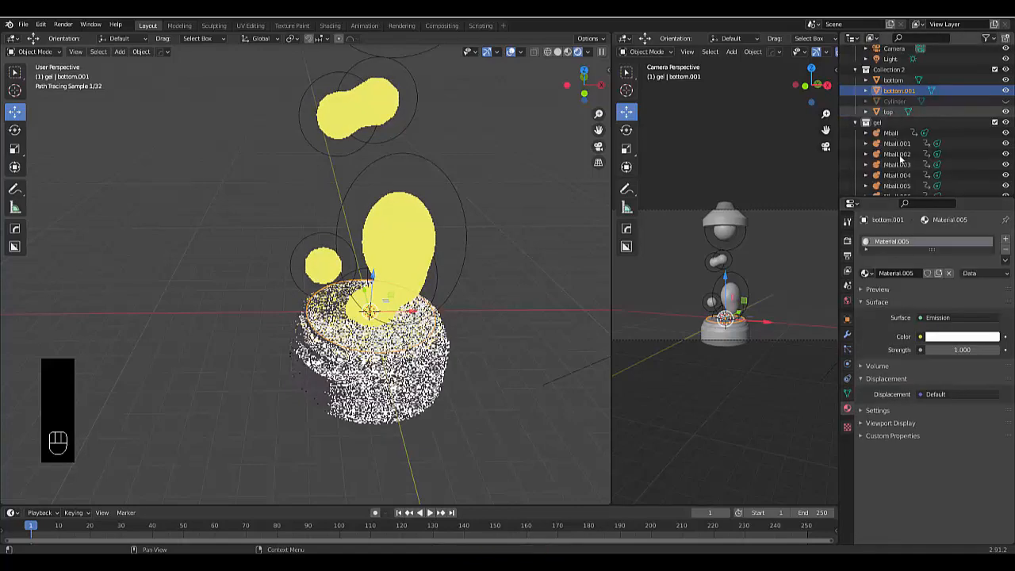
left_click(941, 338)
left_click_drag(932, 229, 933, 232)
left_click(944, 350)
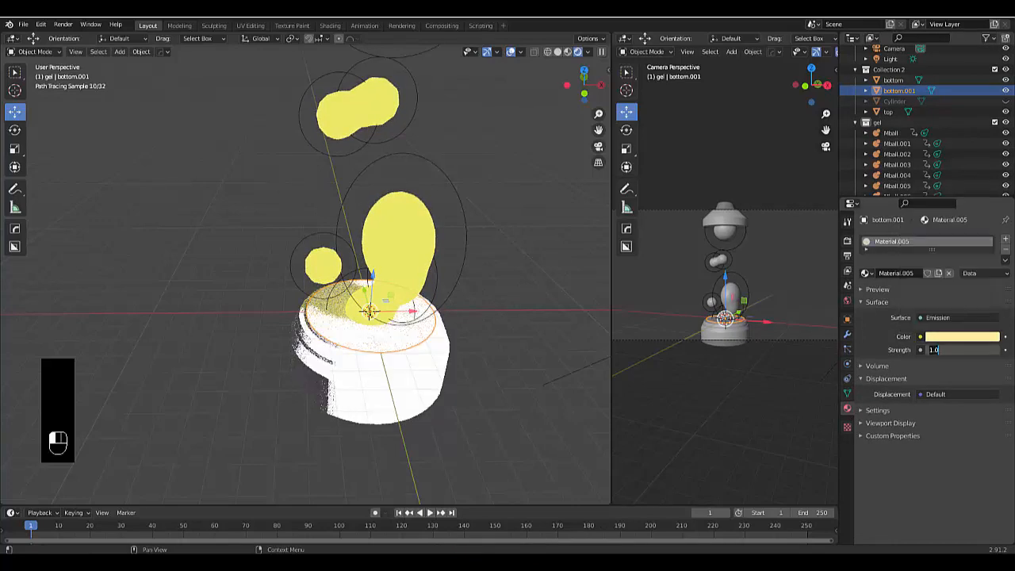
type("5")
key("Return")
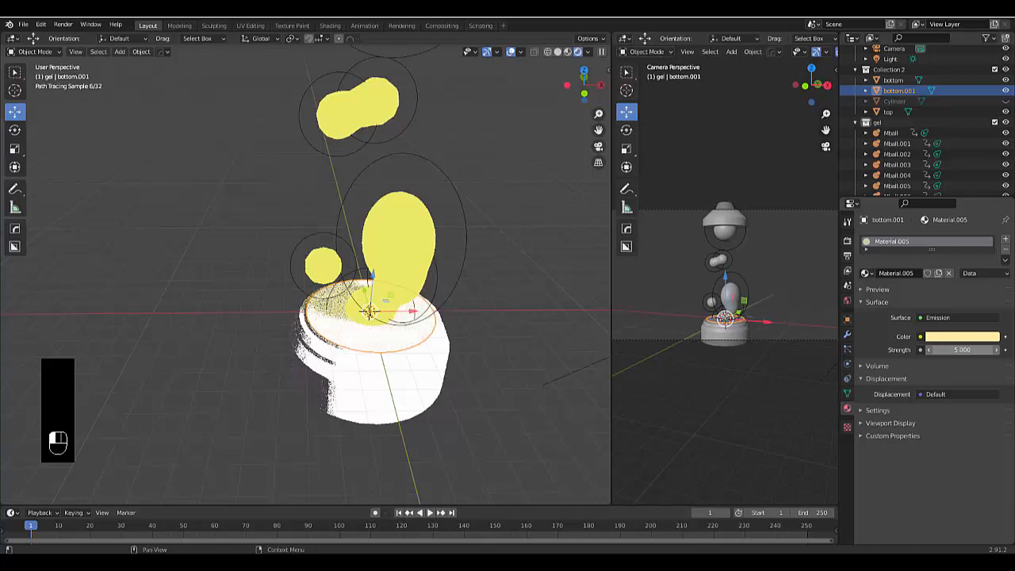
Switch the gel metaballs' Material.002 to a Glass BSDF surface and recolor it orange.
left_click(390, 220)
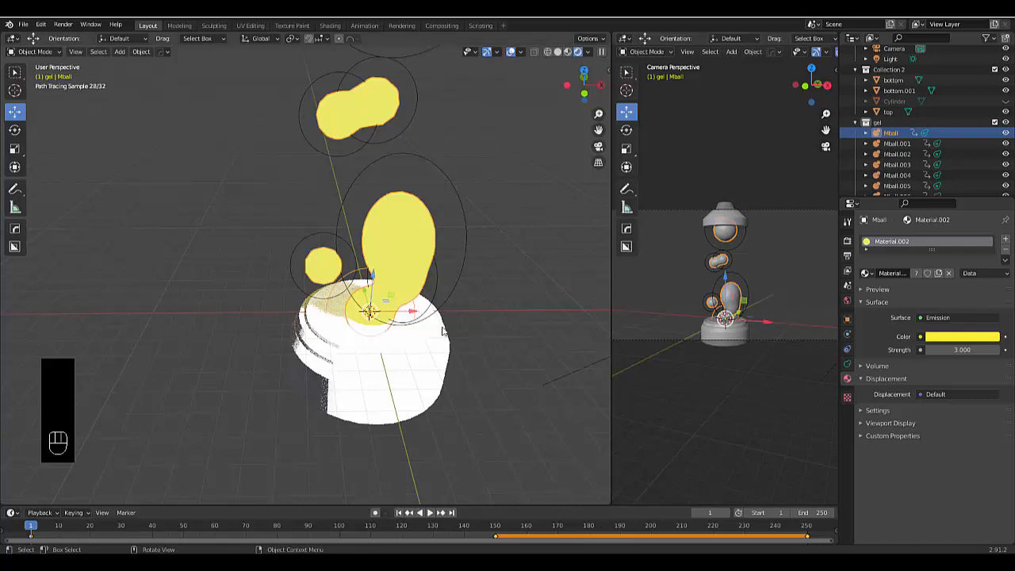
left_click(941, 318)
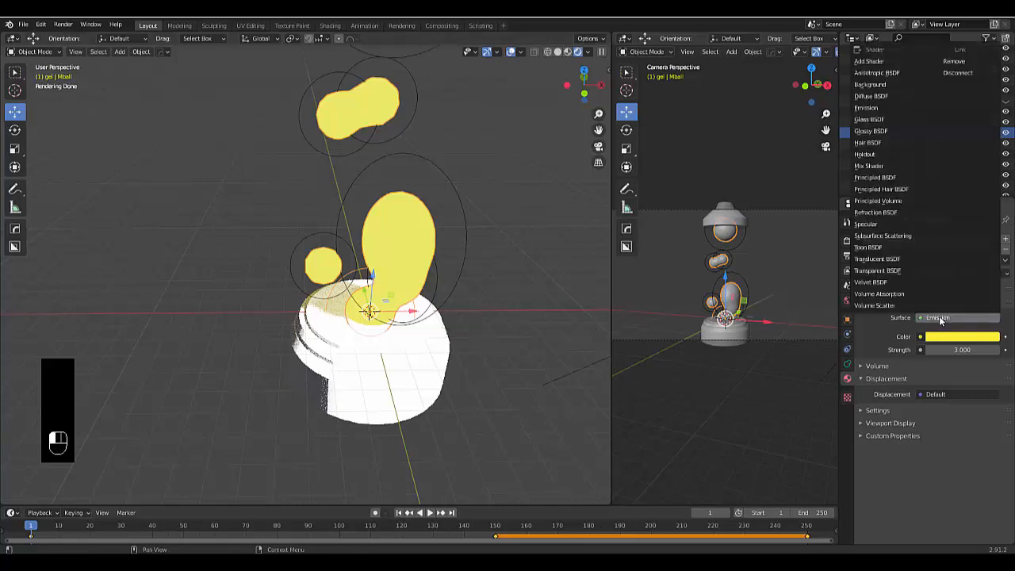
left_click(893, 119)
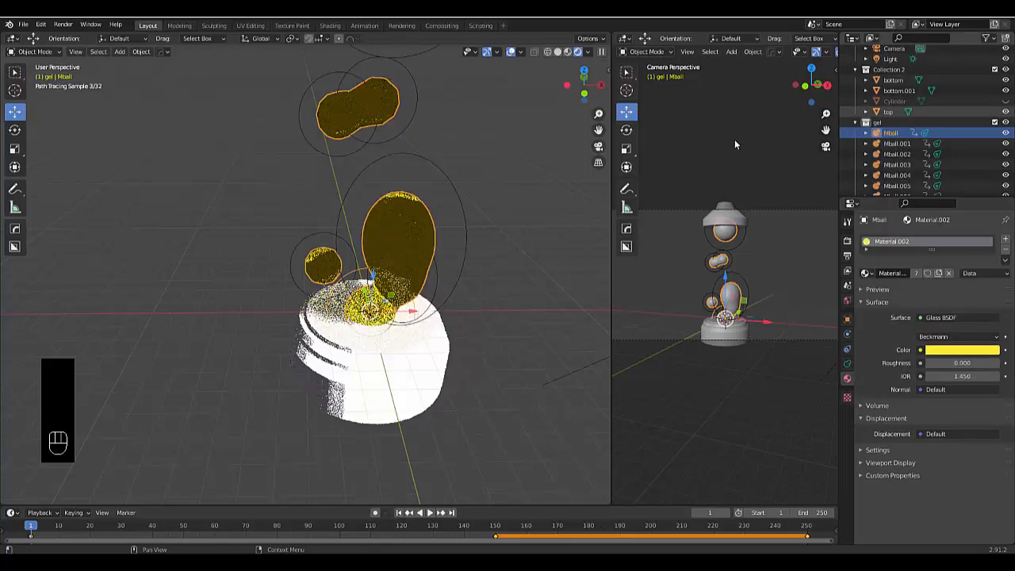
left_click(962, 351)
left_click_drag(961, 278, 936, 271)
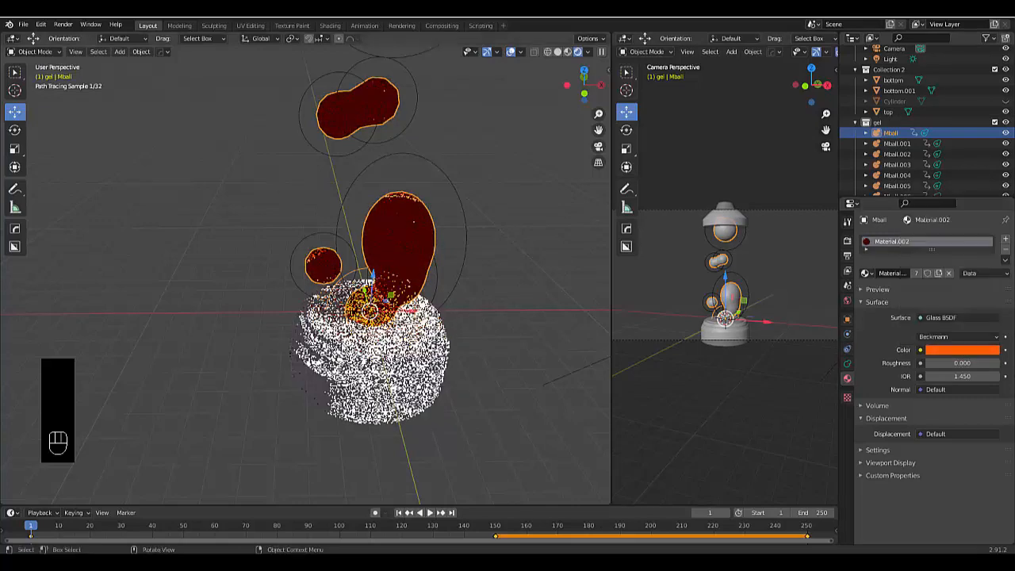
key("KP_1")
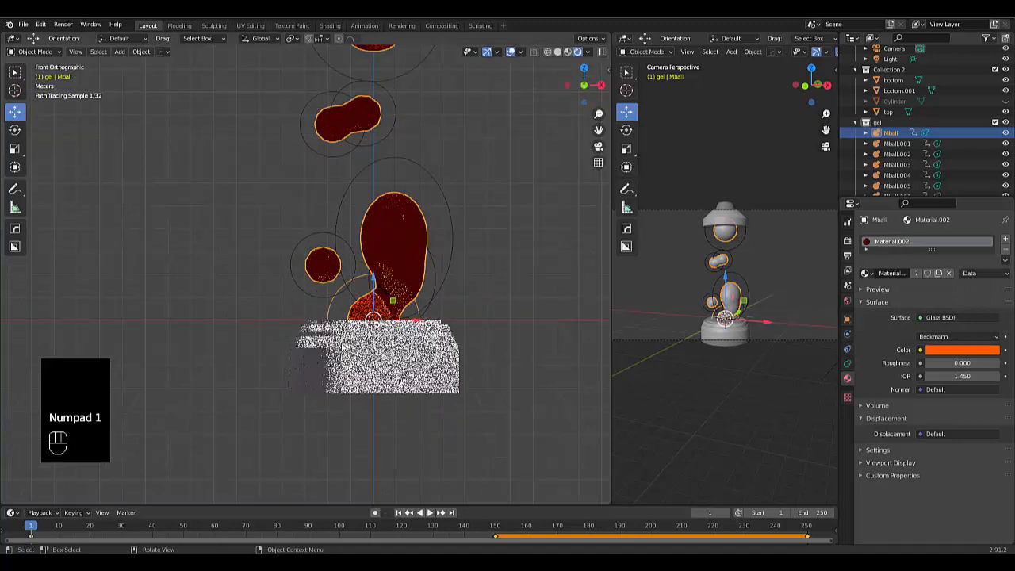
scroll(342, 276, "up", 1)
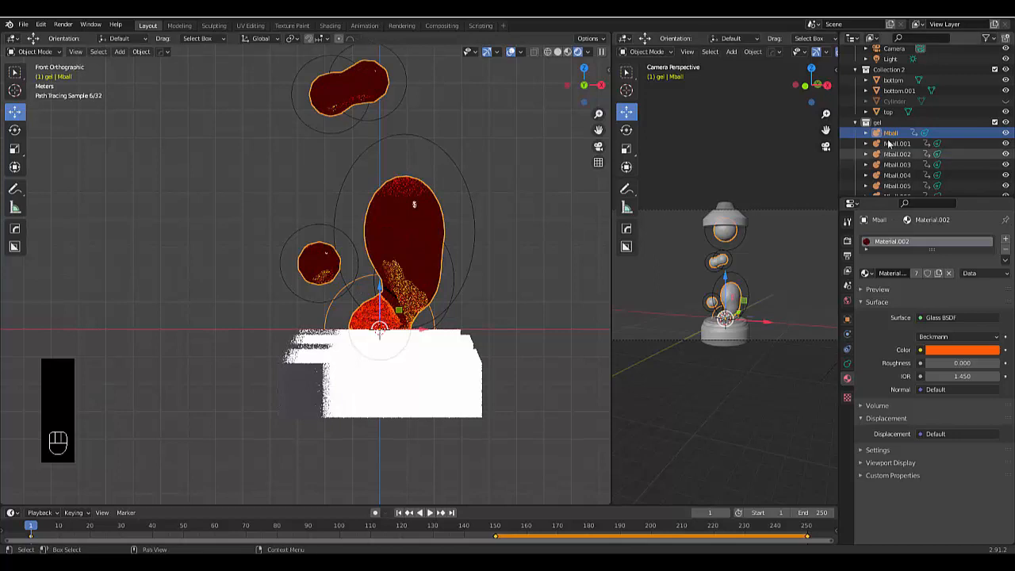
Duplicate the inner underside face of the lamp's top object in place and separate the copy into its own object.
left_click(893, 112)
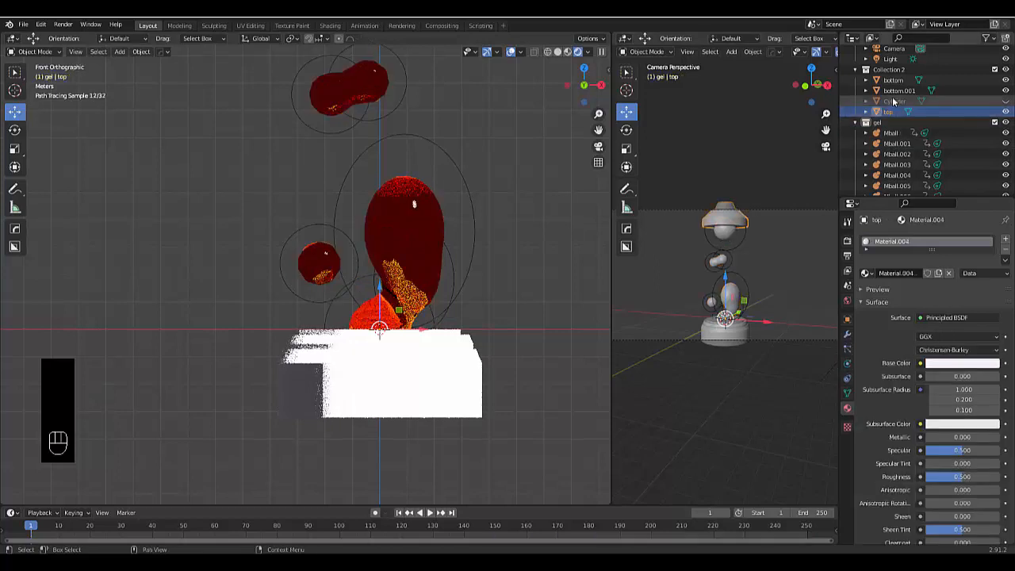
left_click(896, 90)
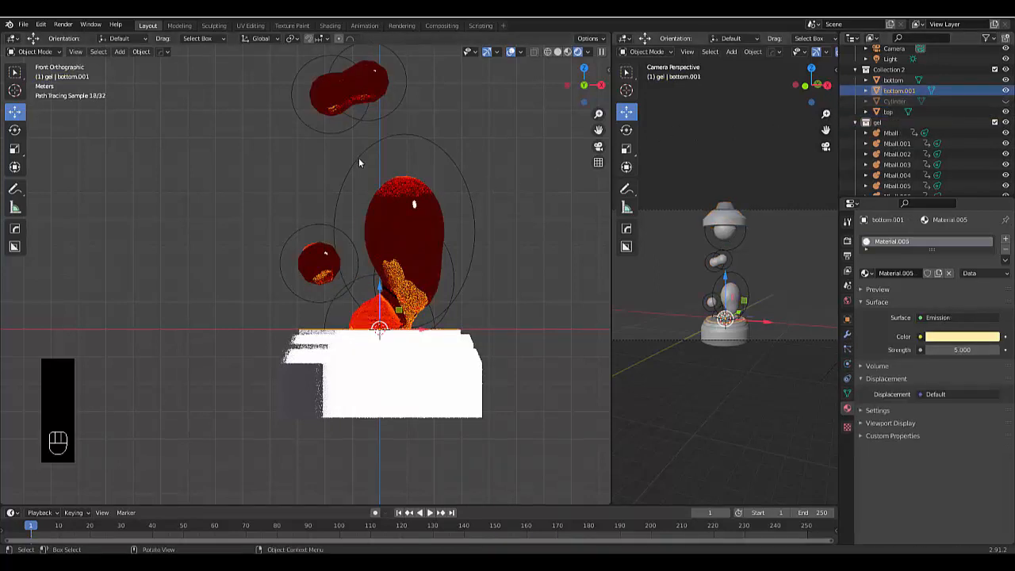
scroll(358, 163, "down", 3)
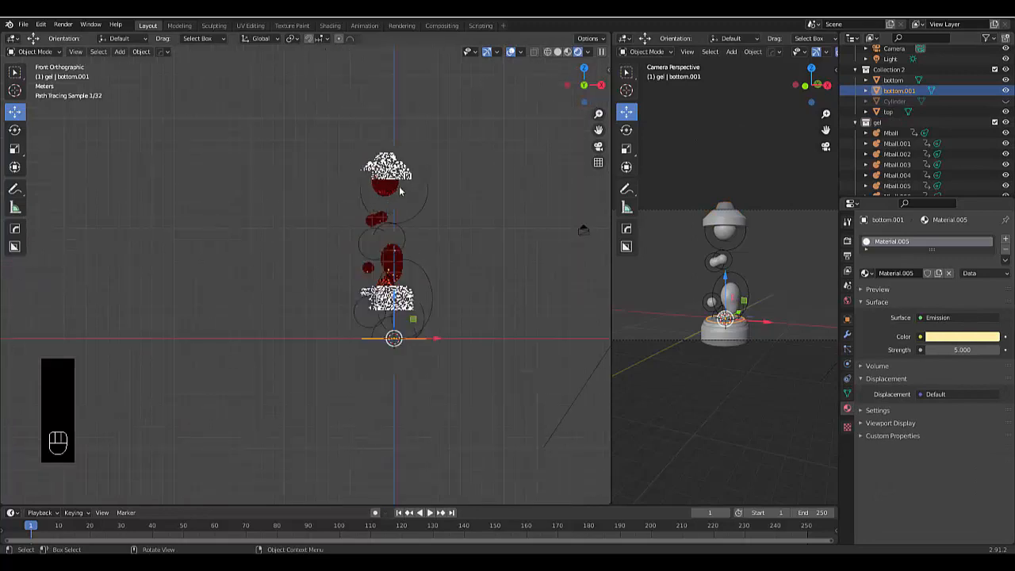
left_click(418, 183)
scroll(428, 208, "up", 4)
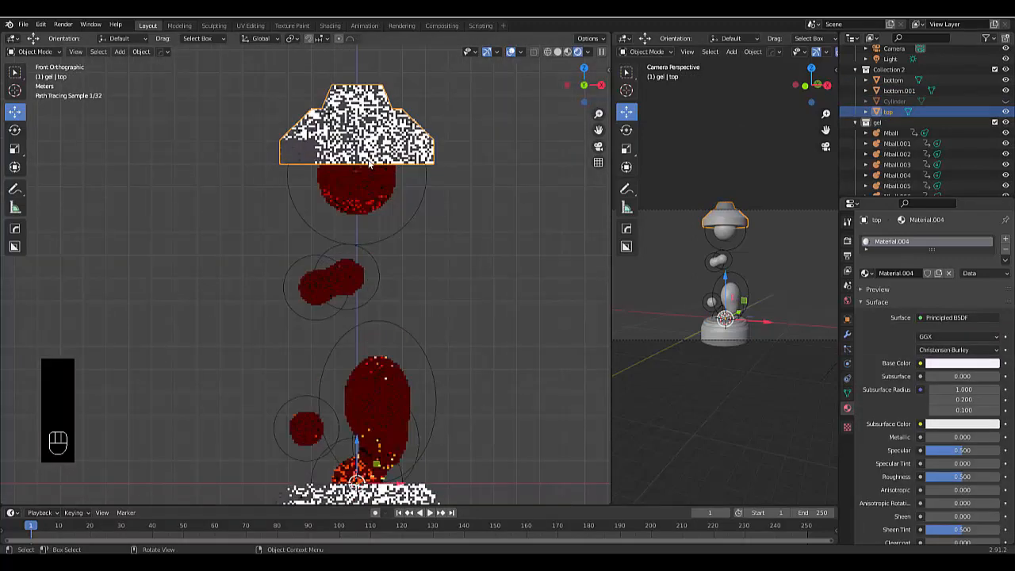
middle_click_drag(429, 208, 379, 171)
scroll(379, 171, "up", 4)
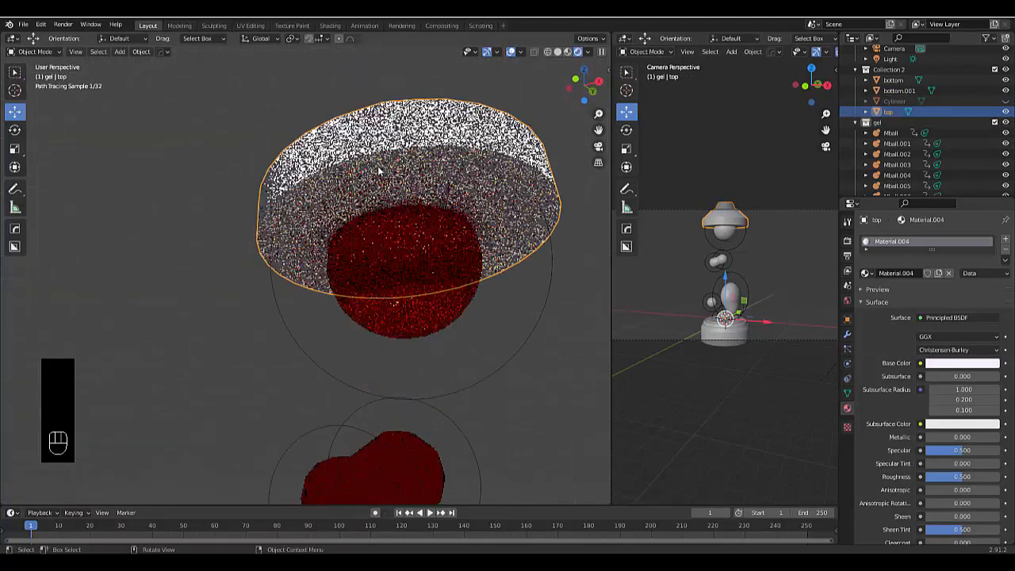
key("Tab")
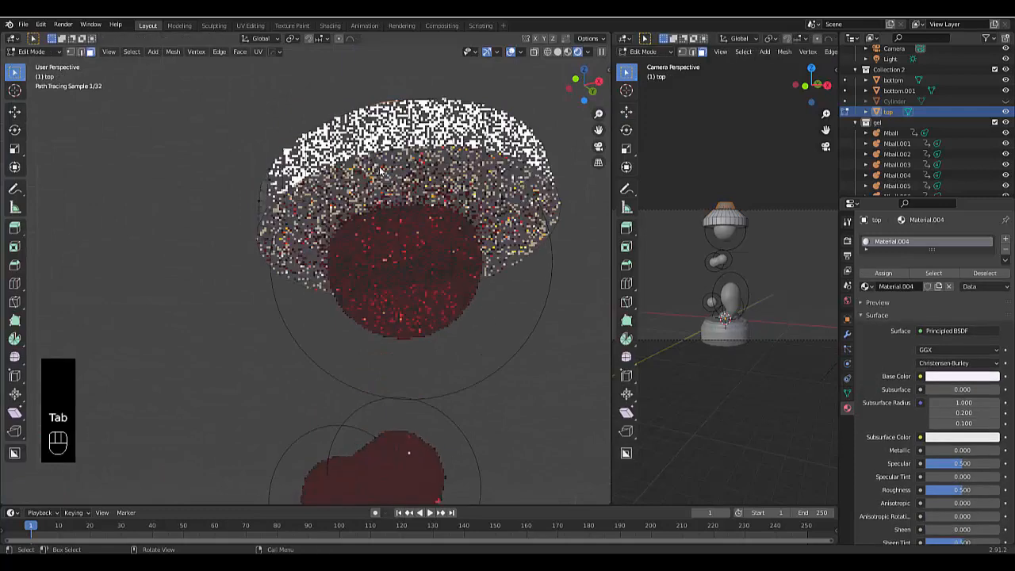
left_click(424, 203)
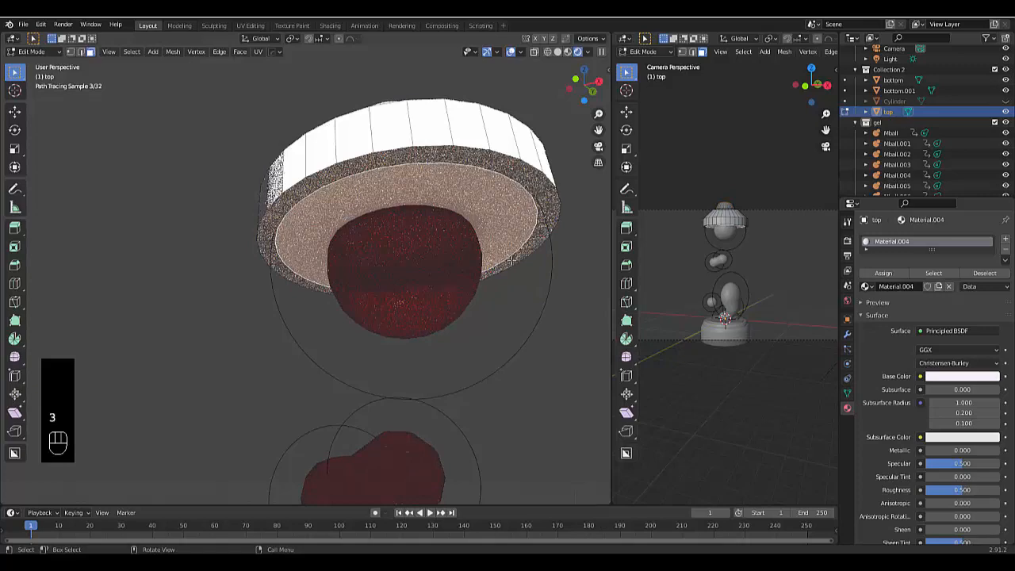
key("shift+d")
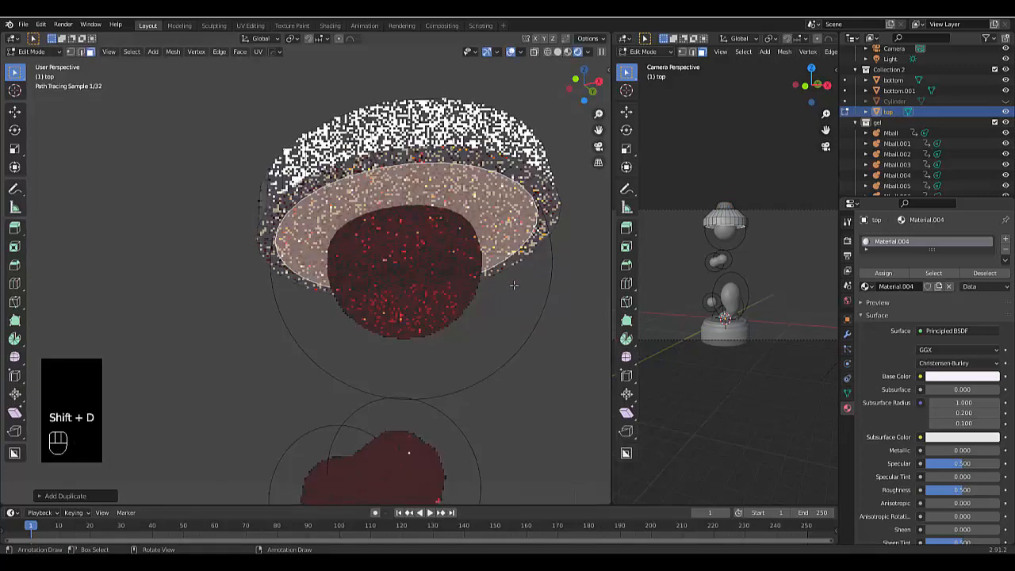
right_click(514, 285)
mouse_move(516, 287)
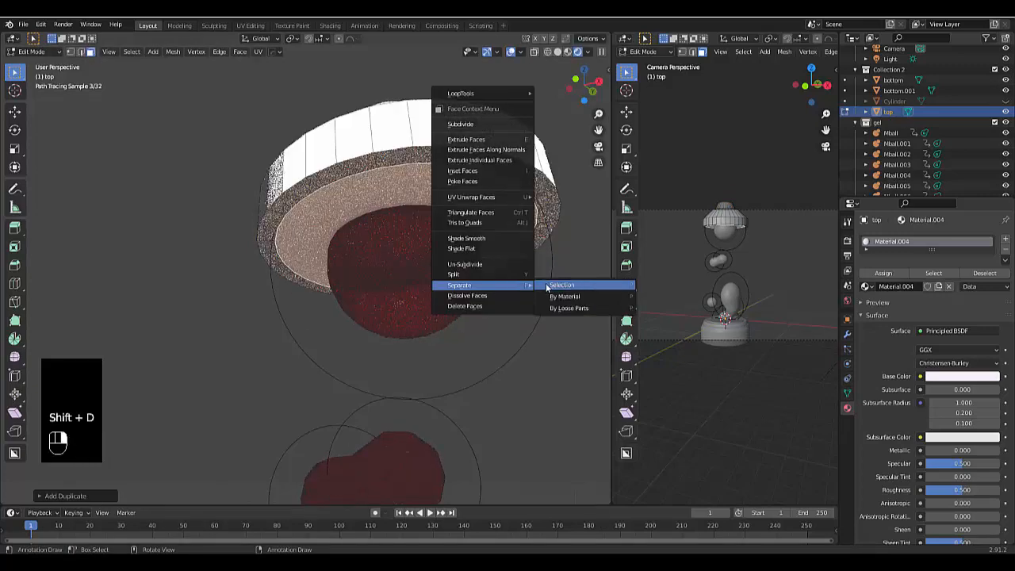
left_click(547, 284)
key("Tab")
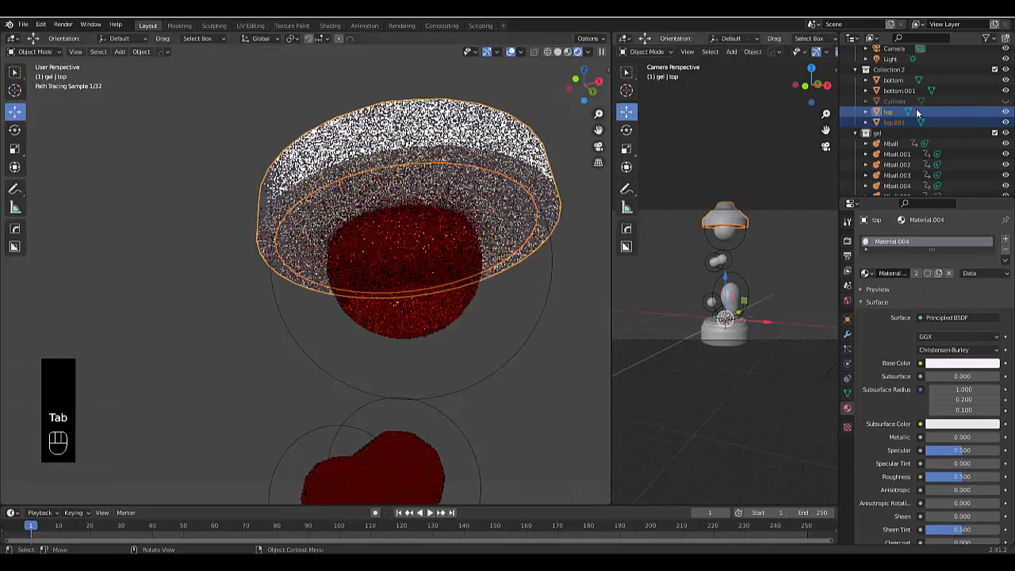
Remove Material.004 from the separated disc top.001 and give it a new material with an Emission surface.
left_click(887, 122)
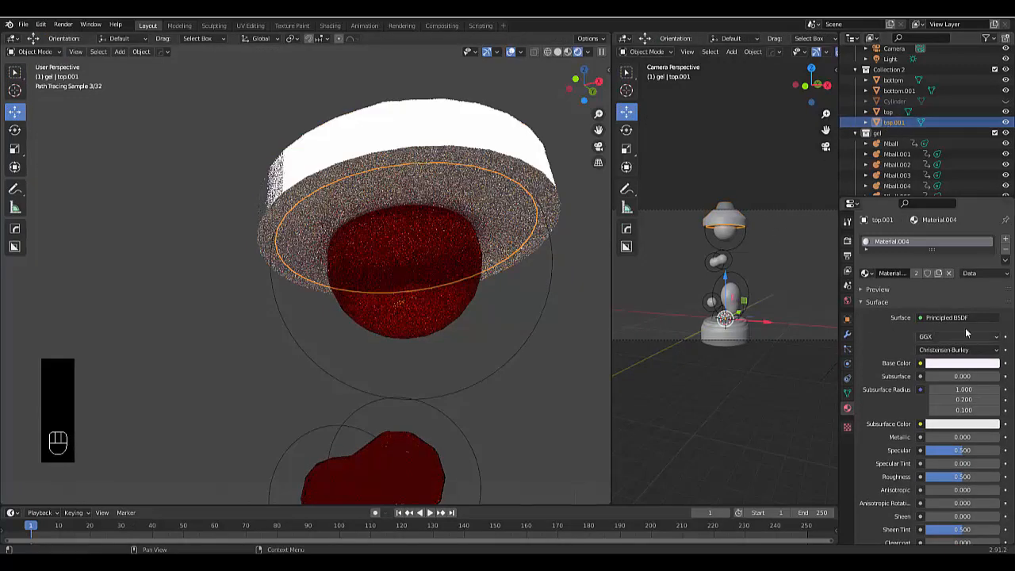
left_click(1005, 248)
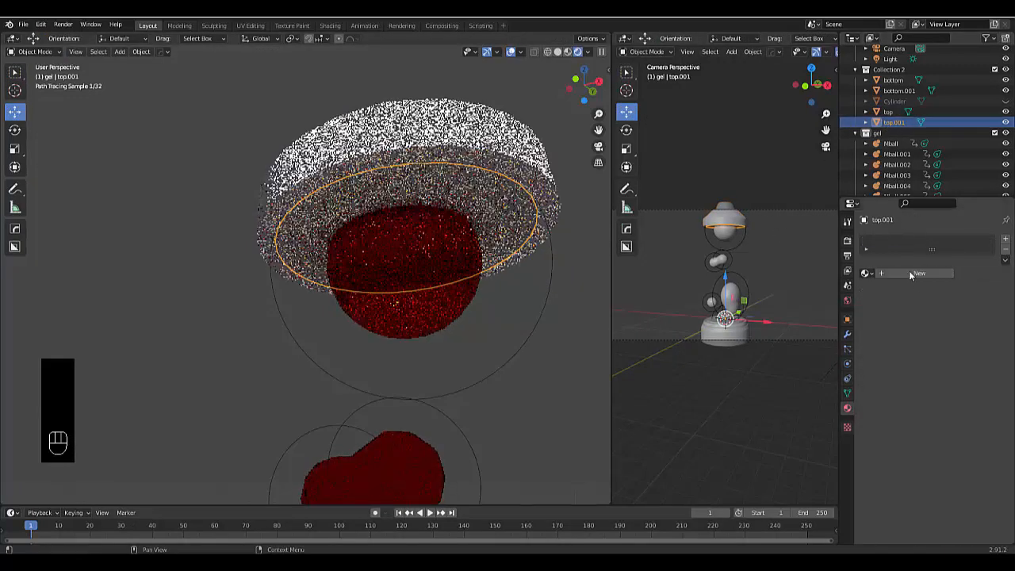
left_click(909, 272)
left_click(948, 318)
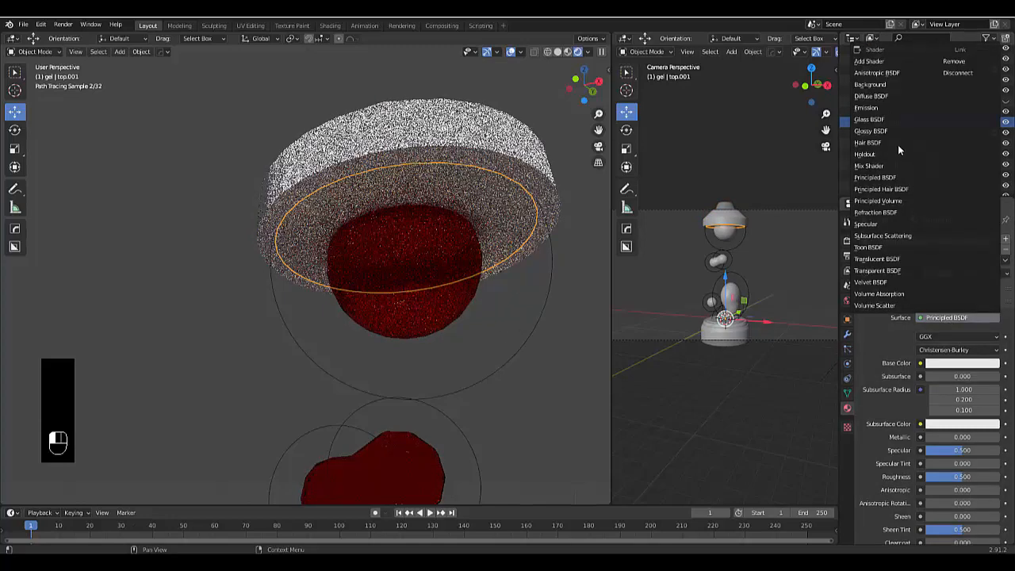
left_click(891, 108)
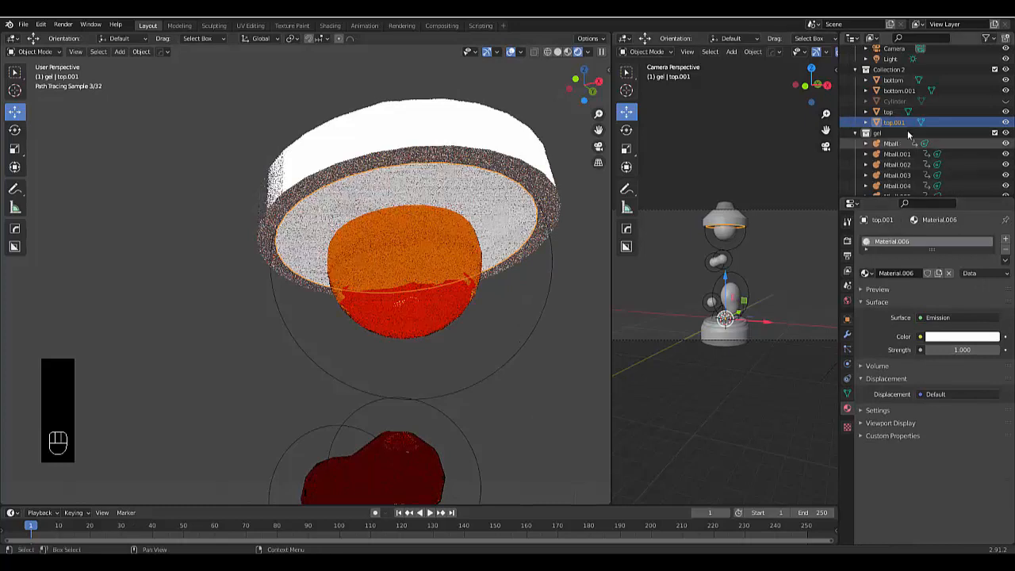
Copy the emission material settings from bottom.001 and paste them onto the material of top.001.
left_click(898, 90)
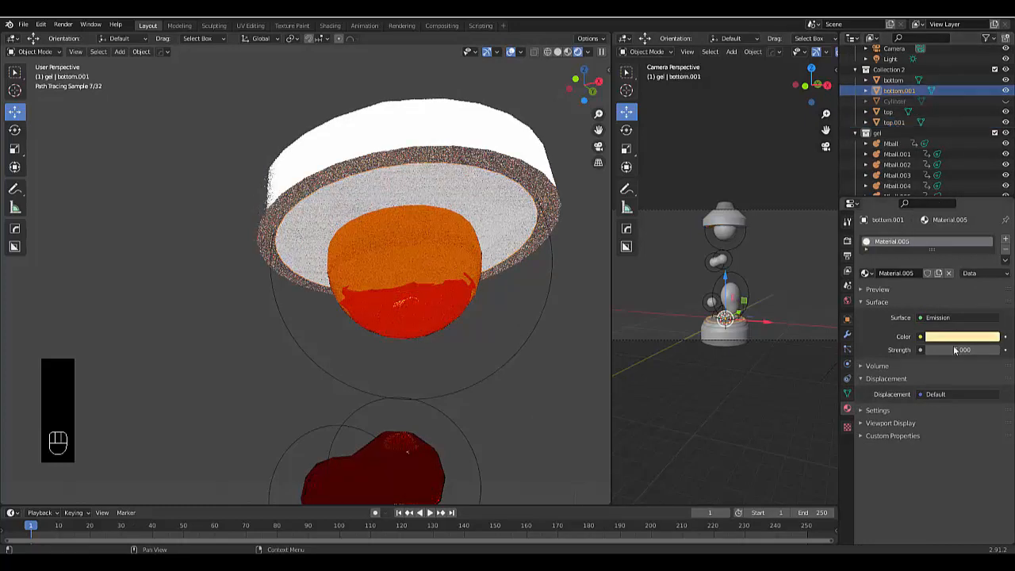
left_click(1005, 260)
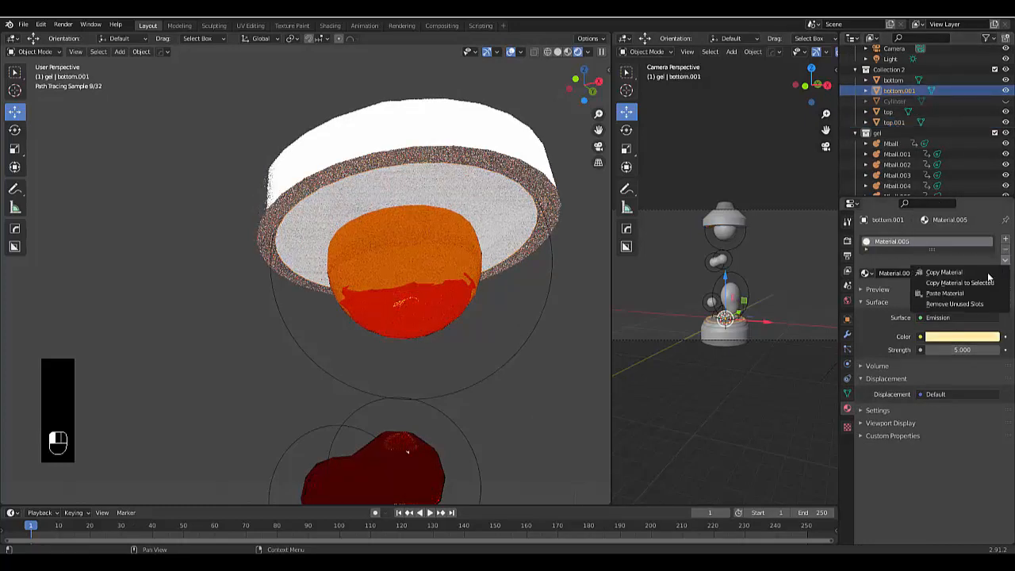
left_click(989, 273)
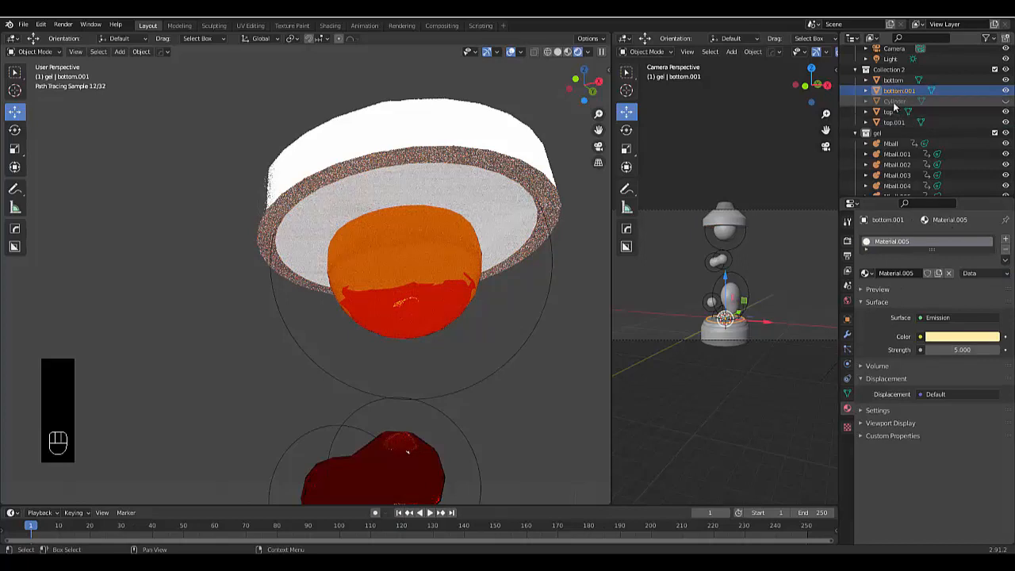
left_click(893, 123)
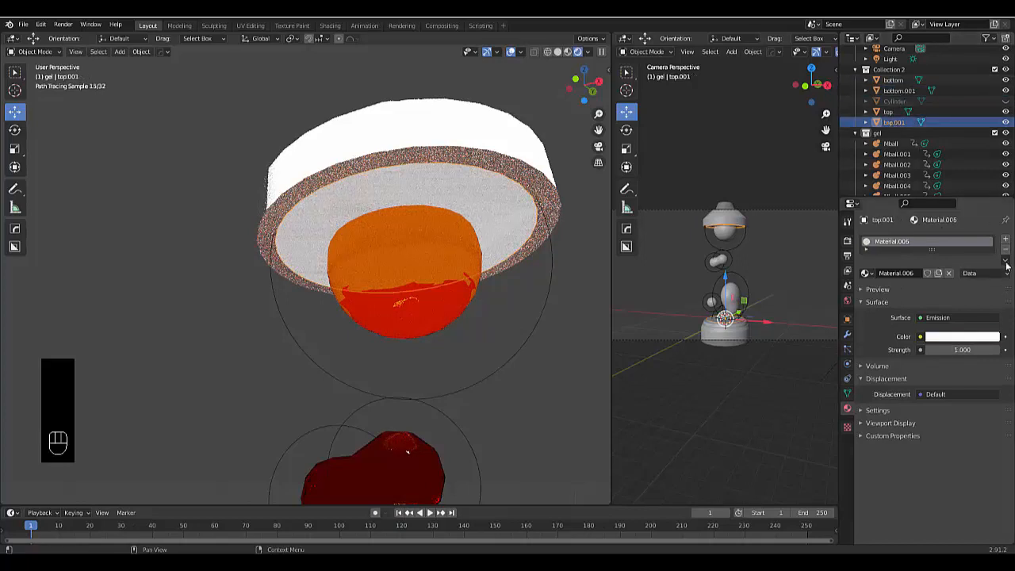
left_click(1005, 260)
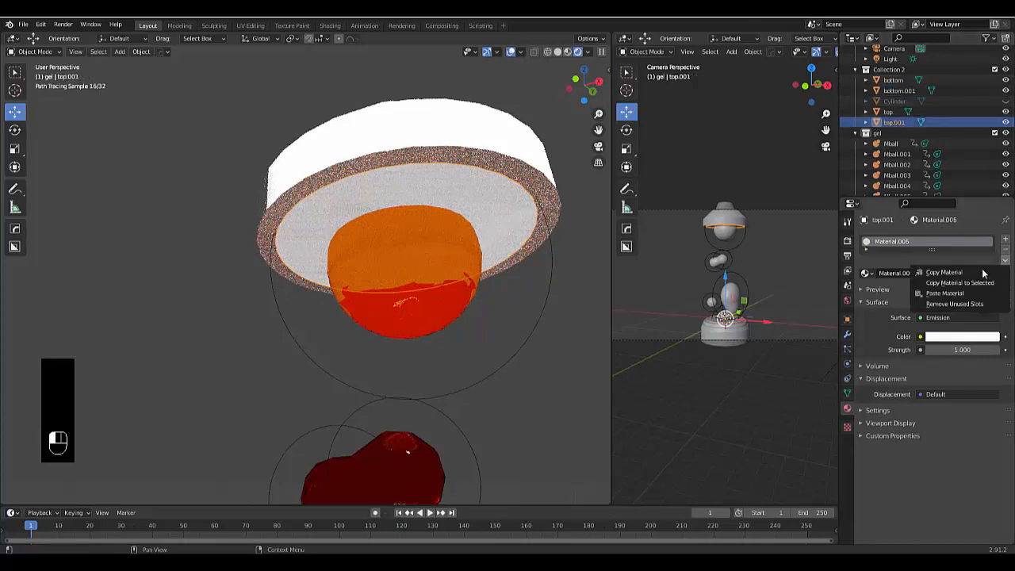
left_click(947, 297)
Set the emission strength of the top.001 disc's material to 10.
scroll(334, 318, "down", 4)
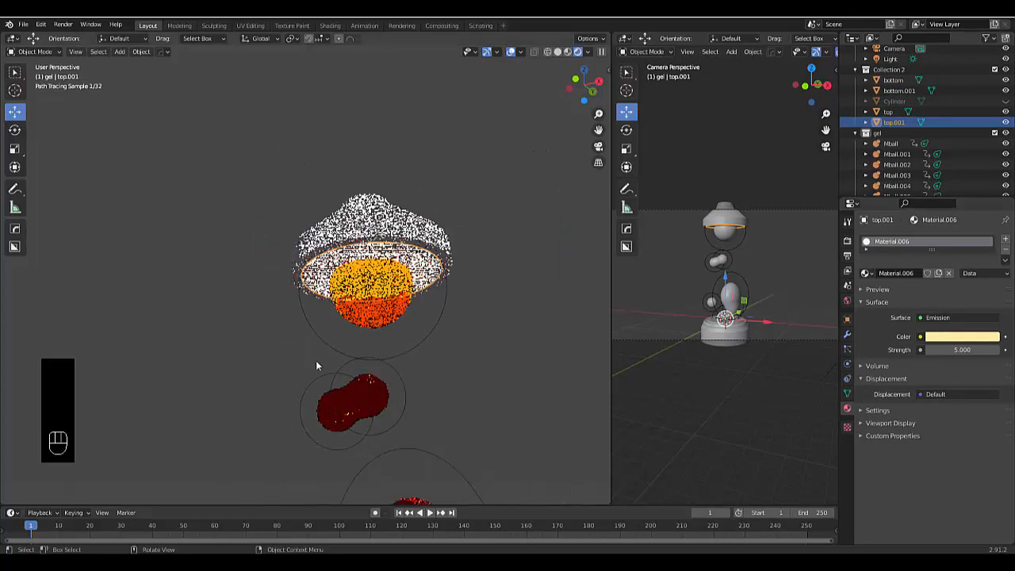
key("KP_1")
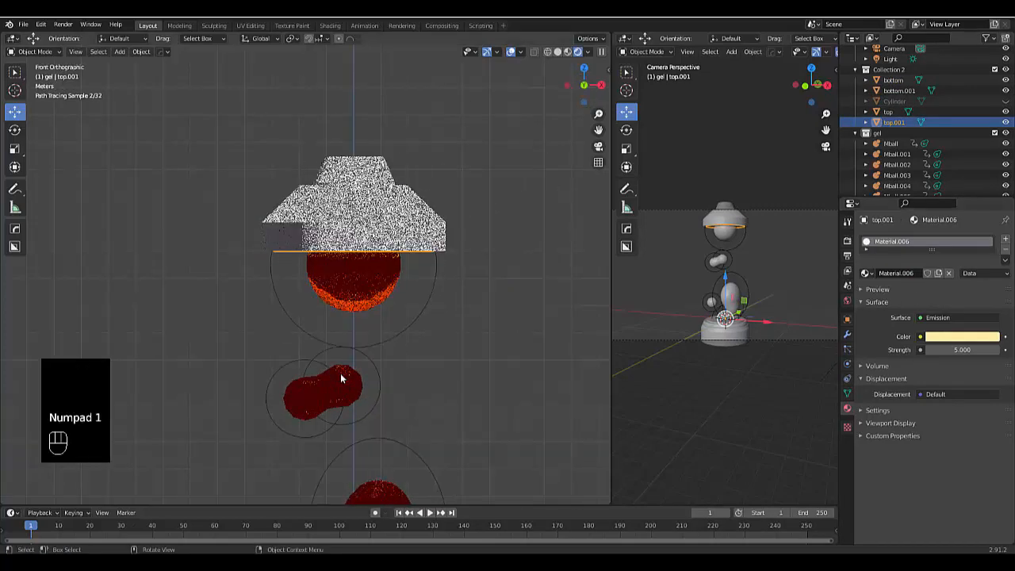
scroll(340, 372, "down", 5)
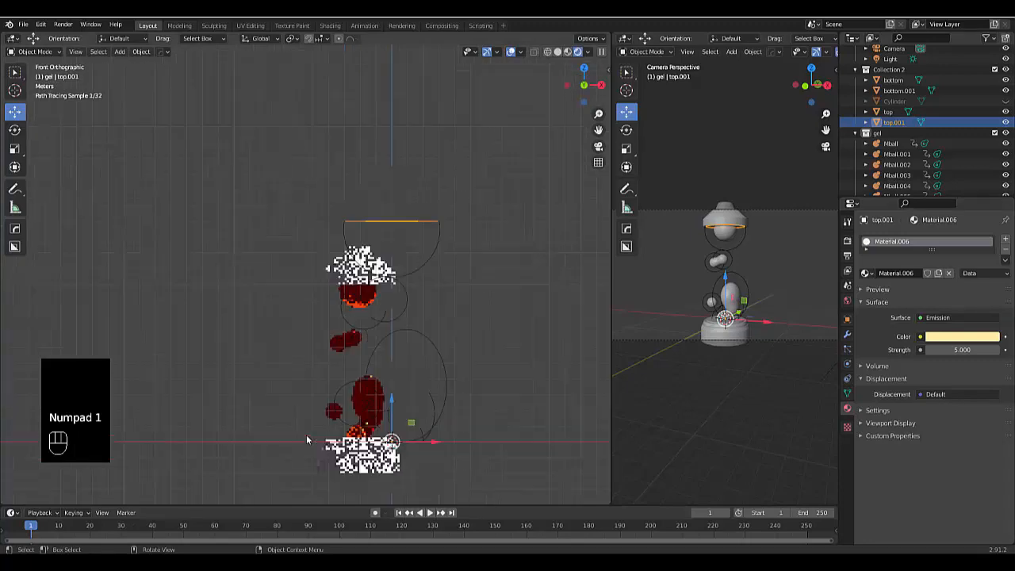
scroll(308, 439, "up", 4)
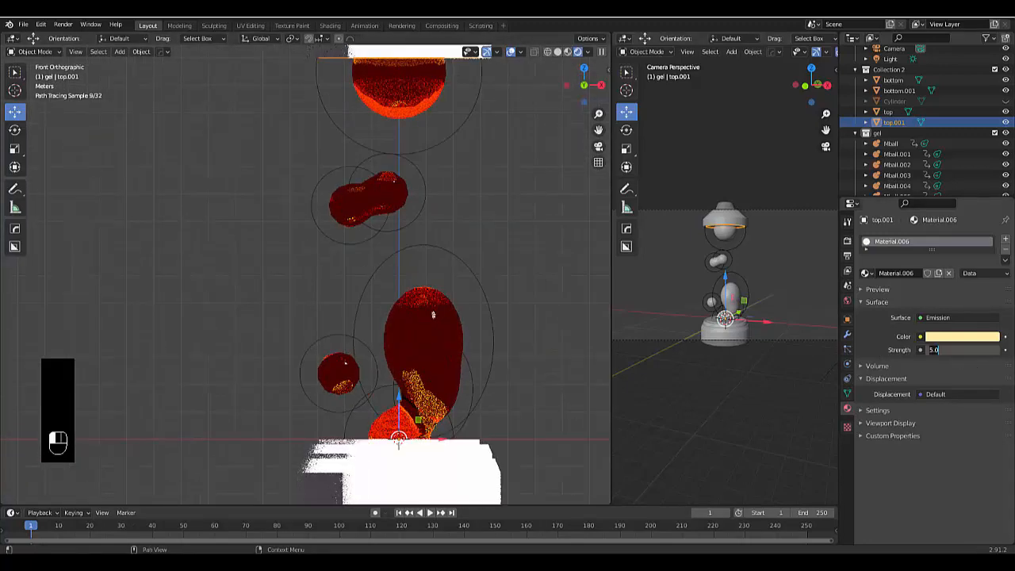
key("Return")
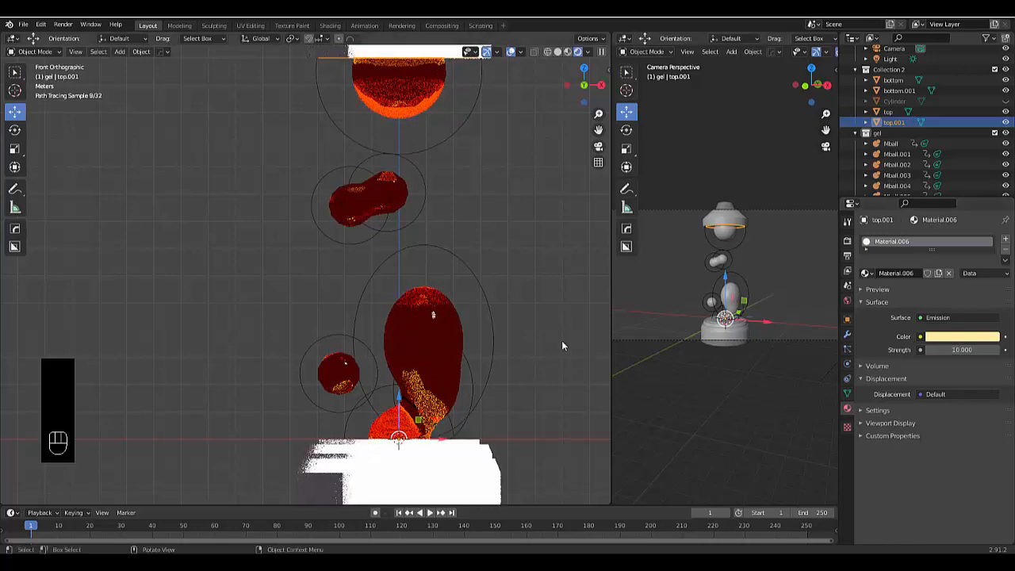
scroll(436, 323, "down", 1)
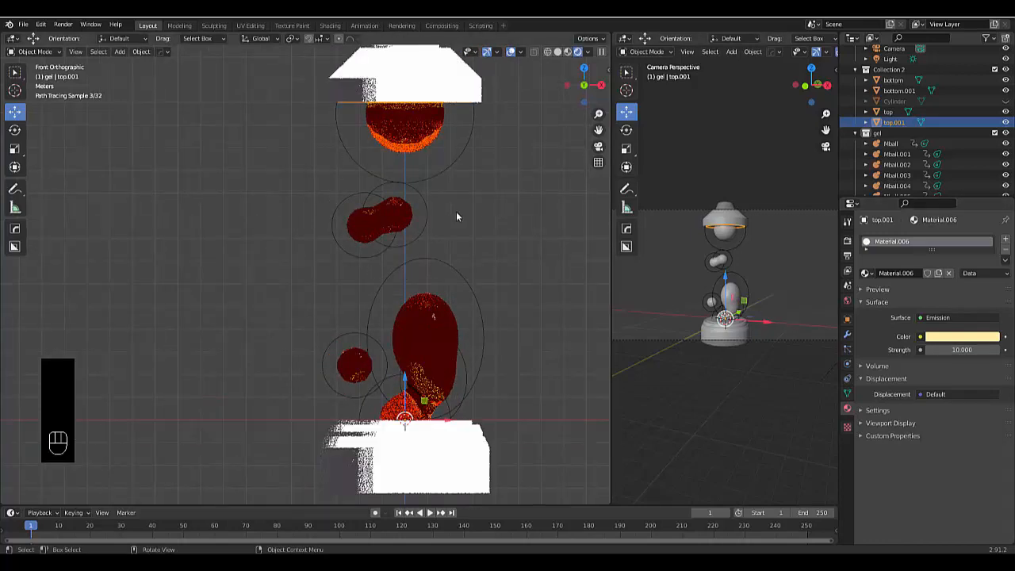
Unhide the glass Cylinder, select it, and play the animation before returning to the first frame.
left_click(1006, 101)
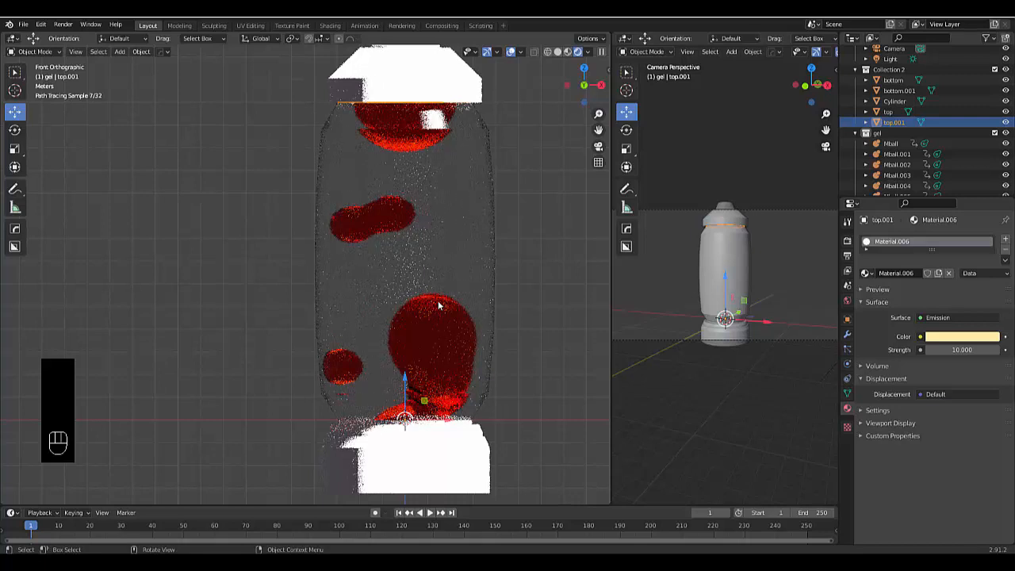
left_click(316, 234)
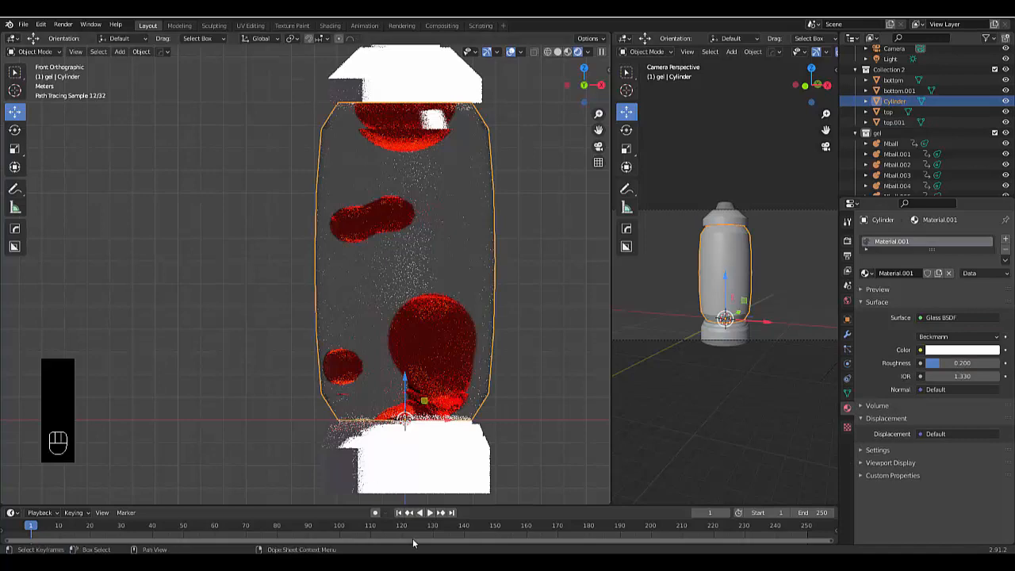
left_click(398, 514)
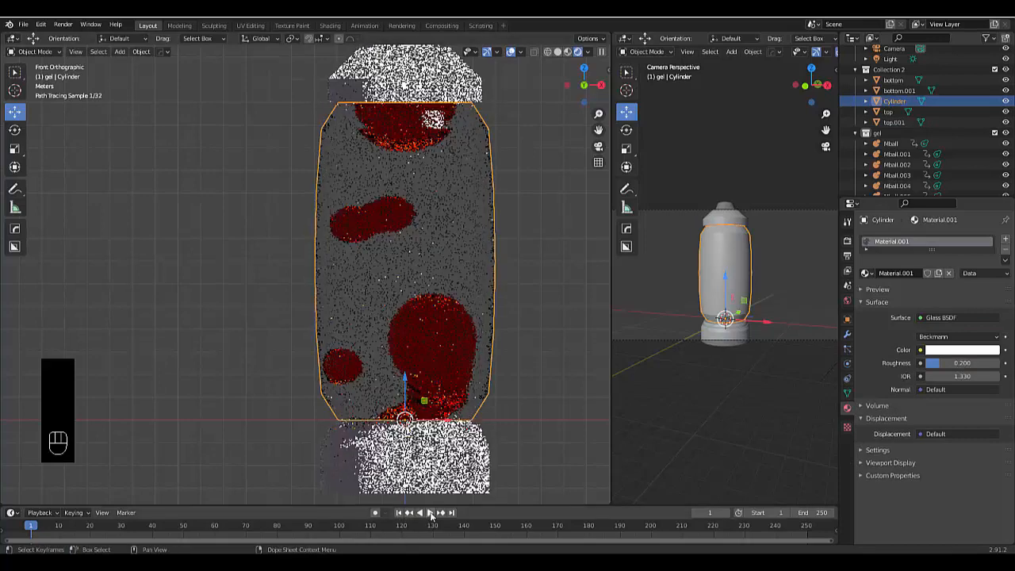
left_click(430, 513)
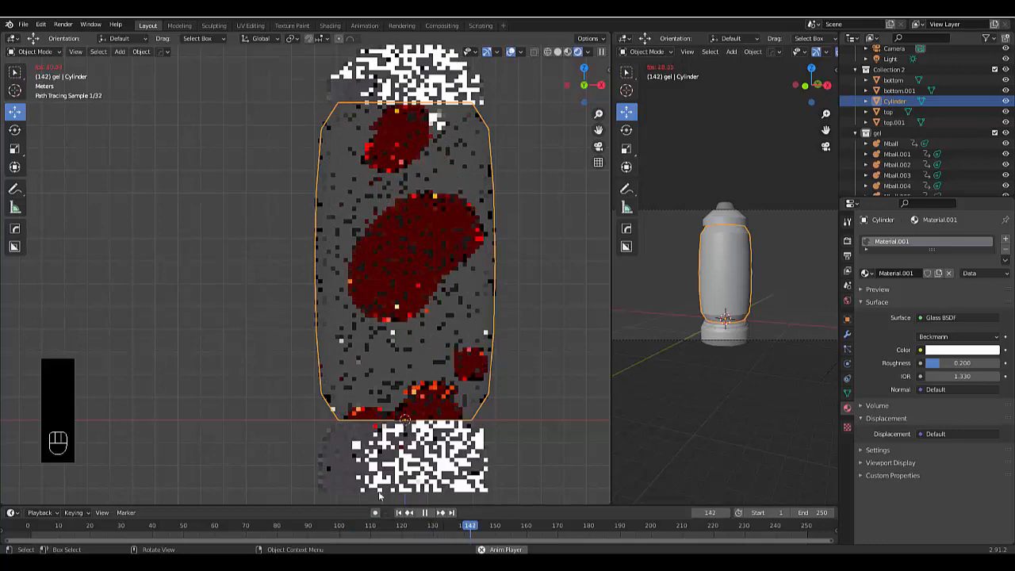
left_click(398, 512)
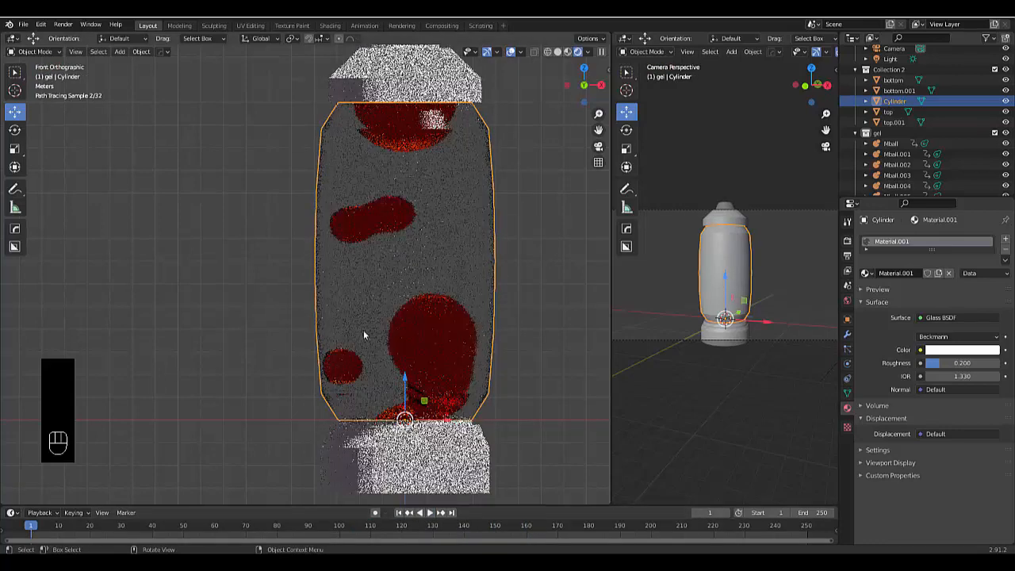
Duplicate the glass Cylinder in place and scale the copy to about 0.93 so it sits inside the original.
scroll(364, 328, "down", 2)
scroll(383, 320, "up", 1)
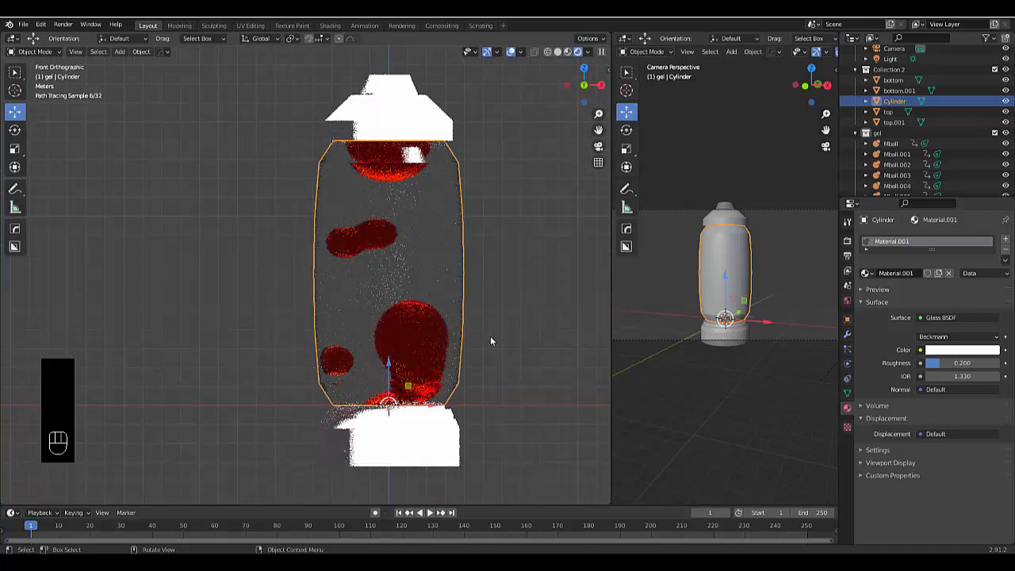
key("shift+d")
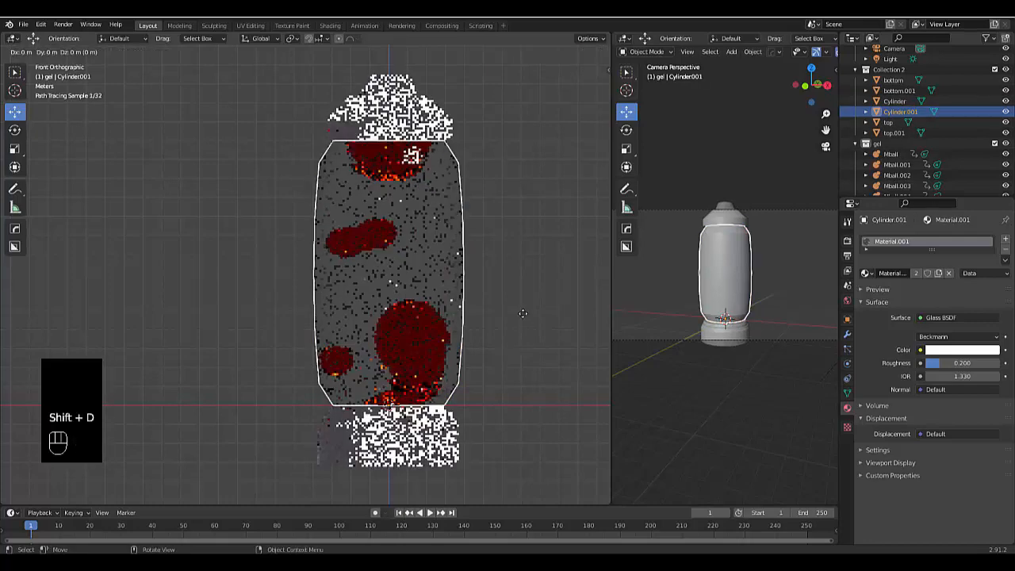
right_click(522, 318)
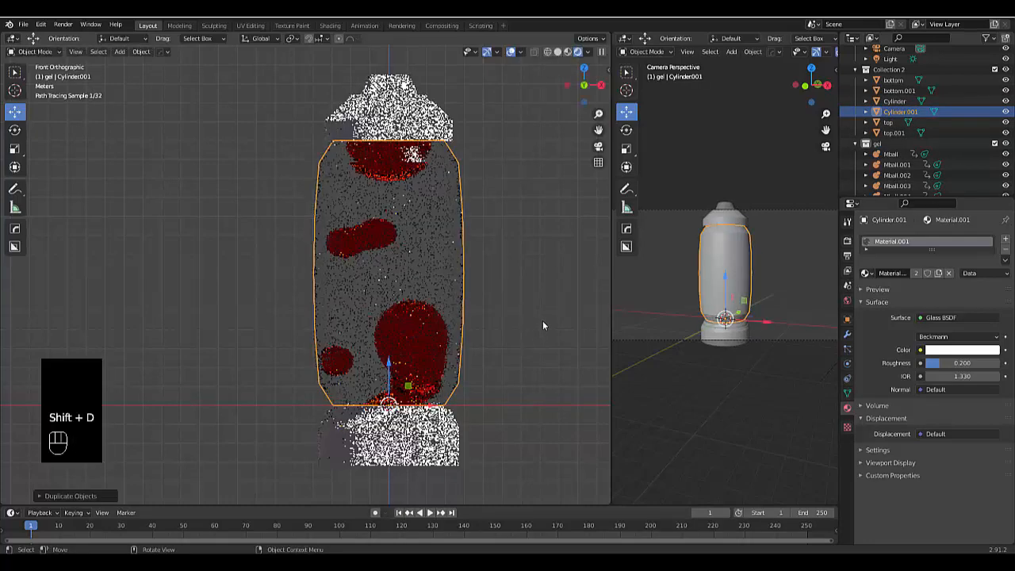
key("s")
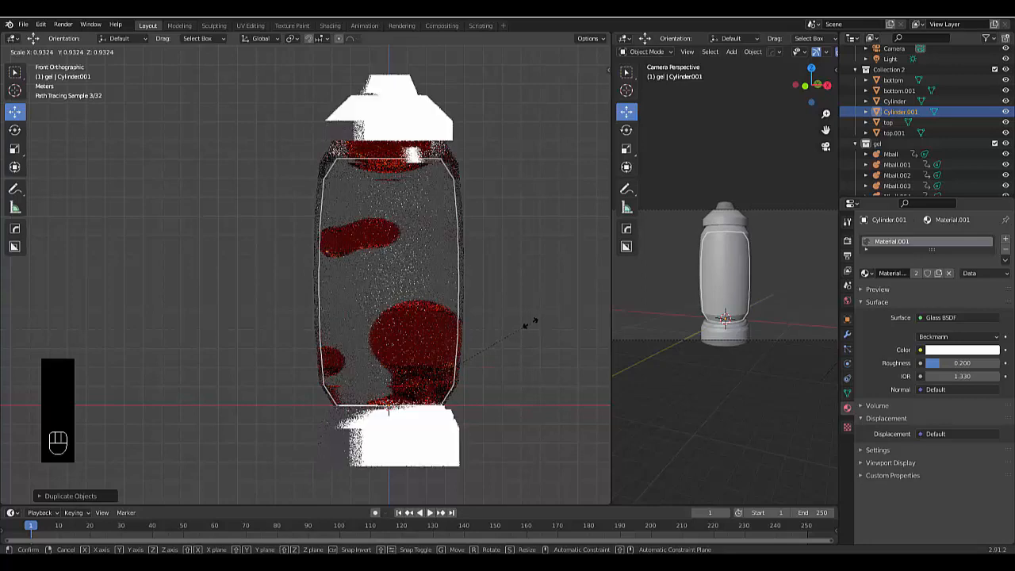
left_click(529, 322)
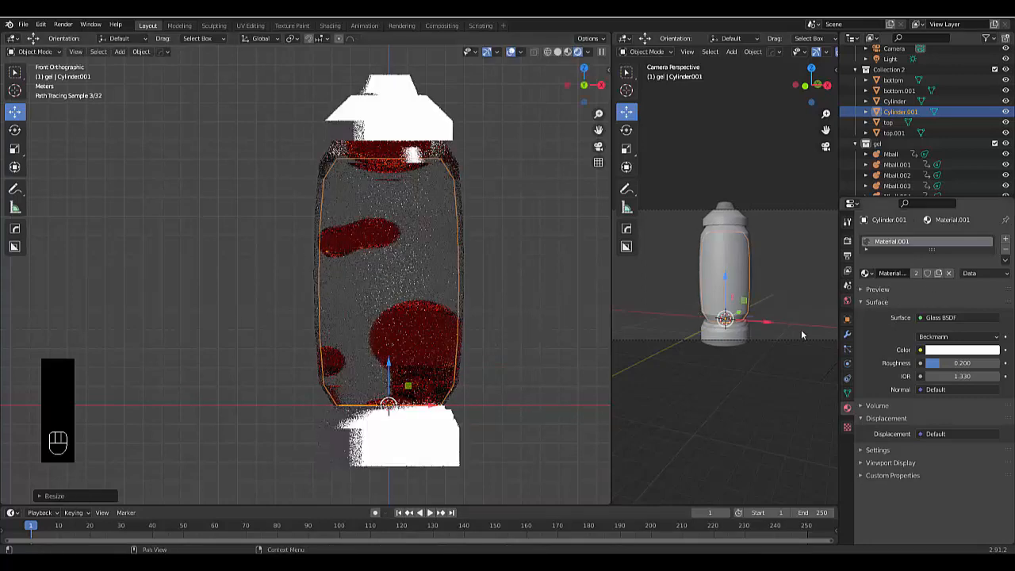
Add Fluid physics to the inner Cylinder.001 with type Flow and flow type Liquid.
left_click(848, 363)
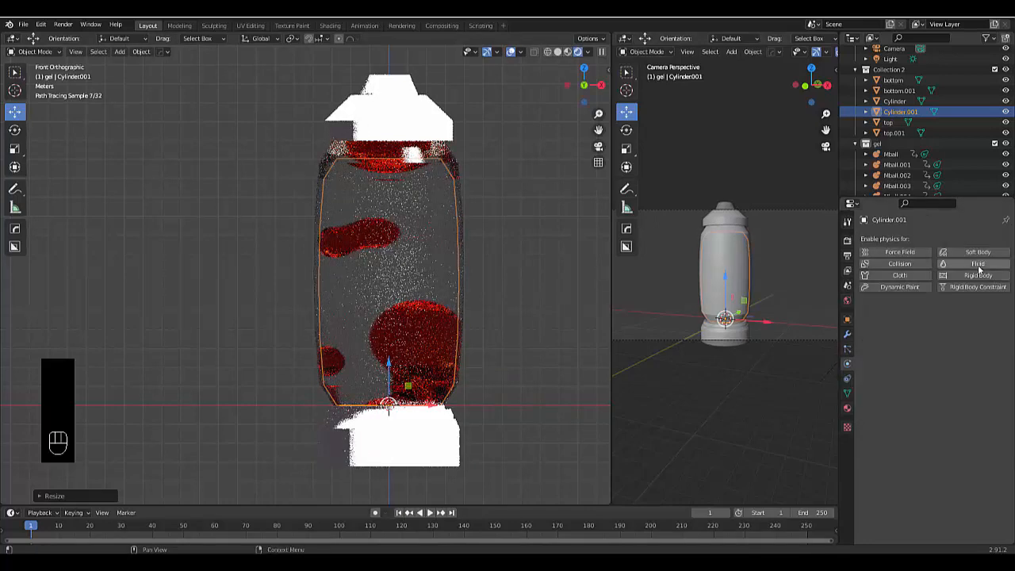
left_click(977, 264)
left_click(952, 319)
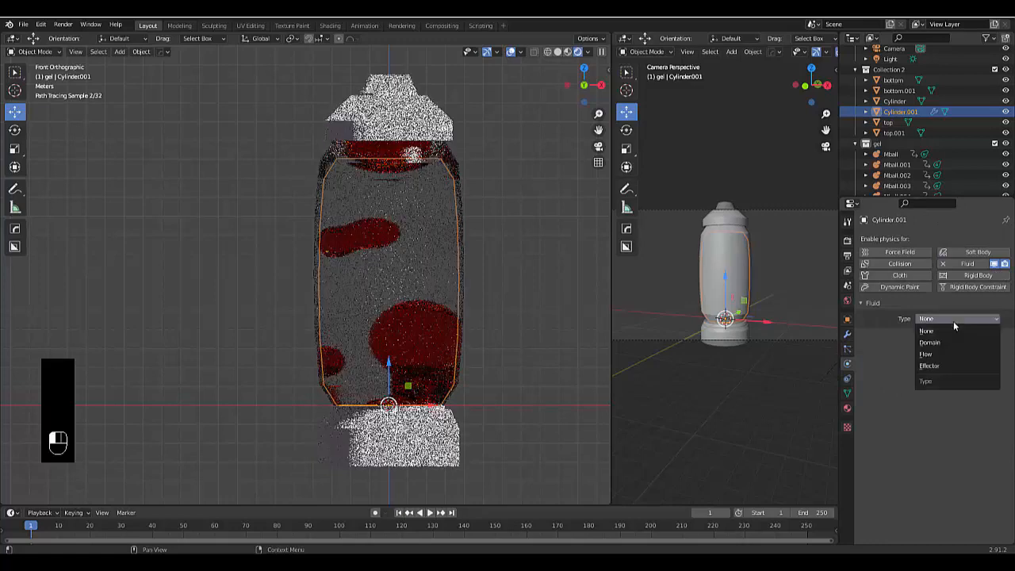
left_click(938, 355)
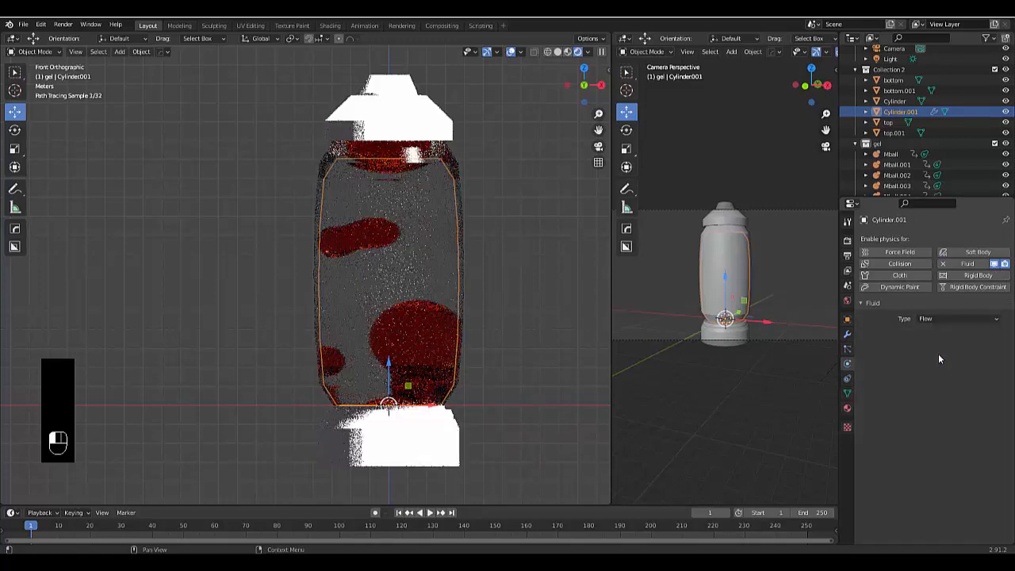
left_click(943, 350)
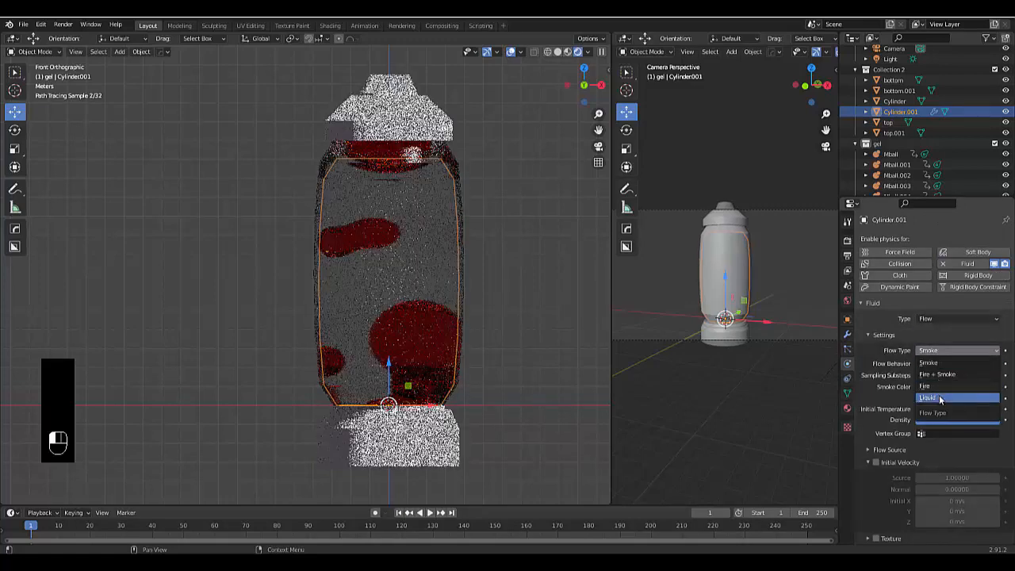
left_click(939, 394)
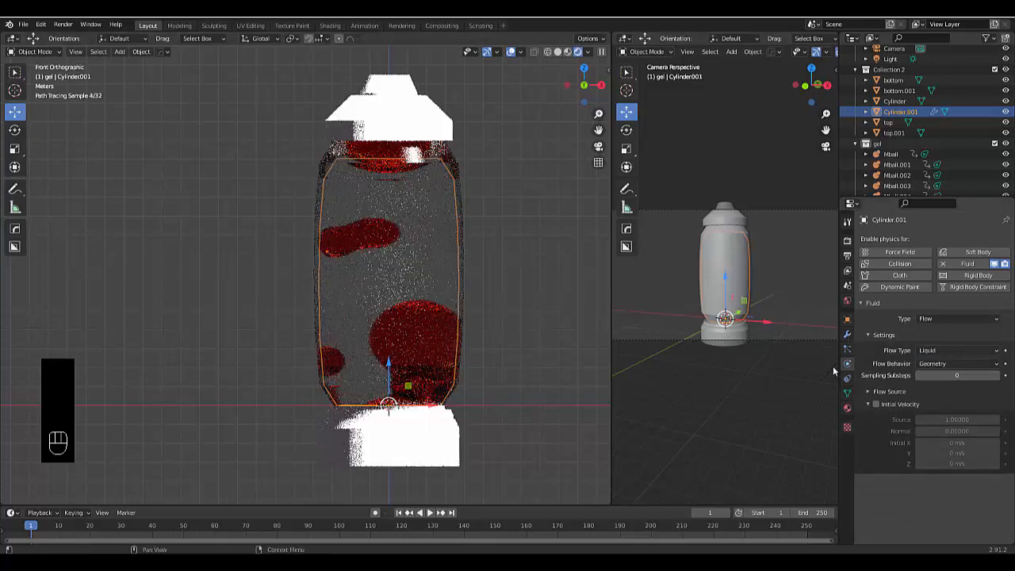
Set the inner cylinder's Glass BSDF roughness to 0 and tint its colour pale blue, about hue 0.557 and saturation 0.114.
left_click(847, 407)
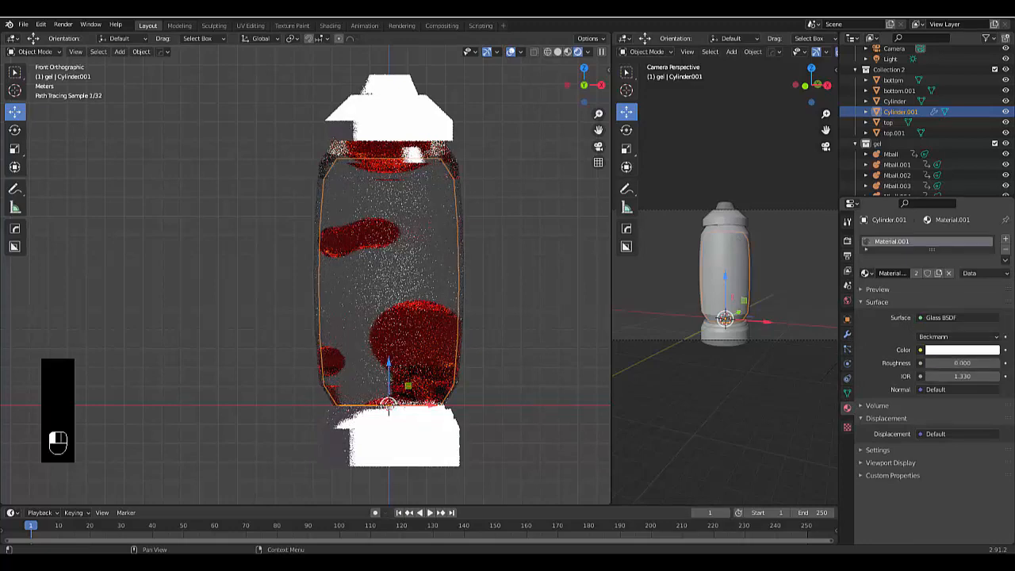
left_click(947, 351)
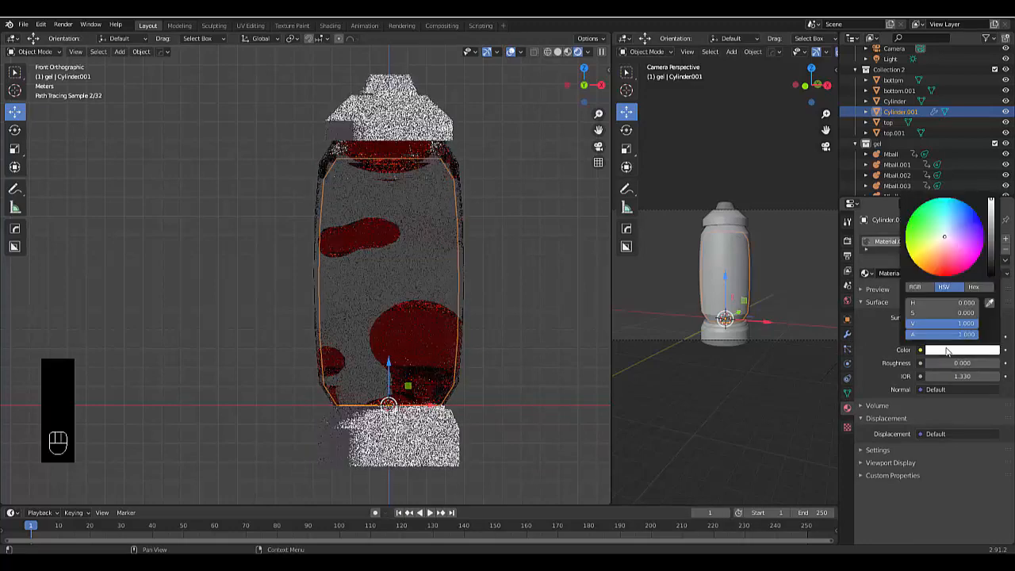
left_click(957, 228)
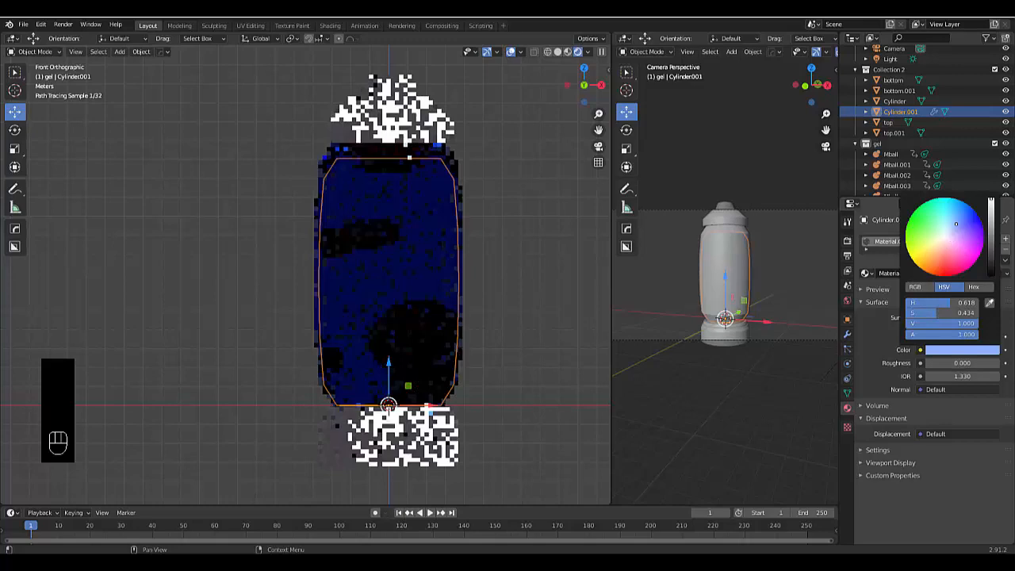
left_click(952, 233)
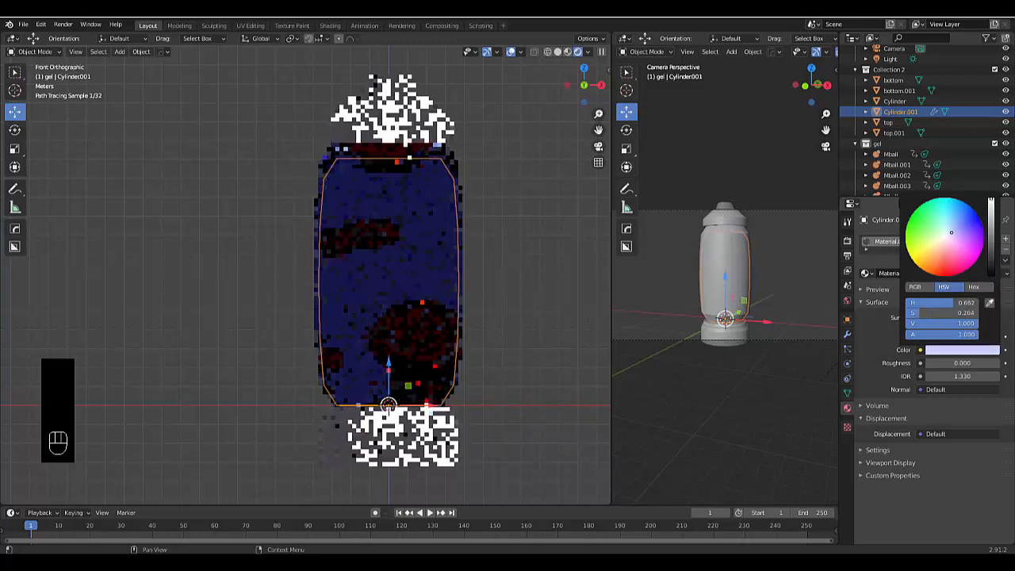
left_click(952, 232)
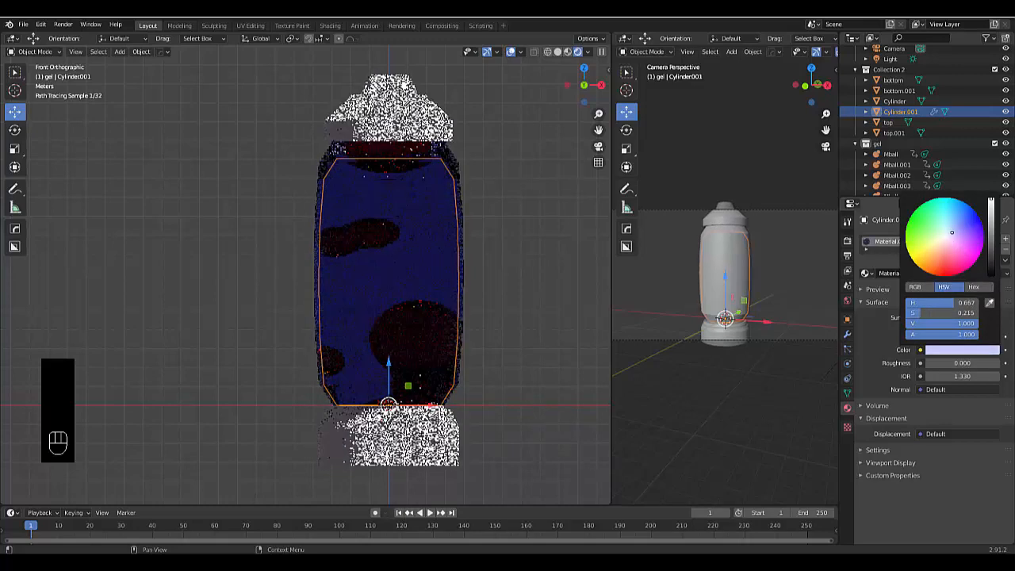
left_click(944, 232)
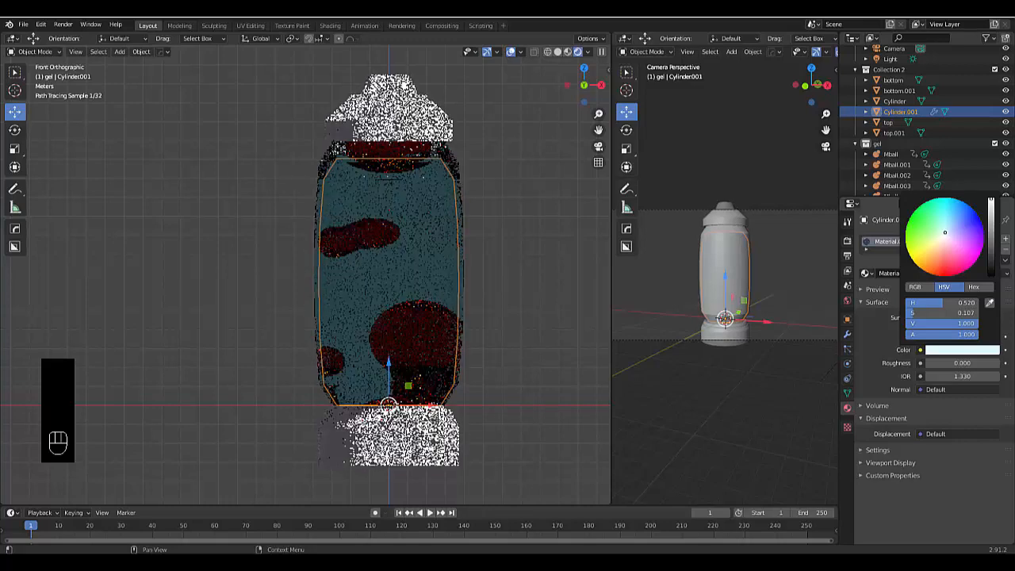
left_click(946, 233)
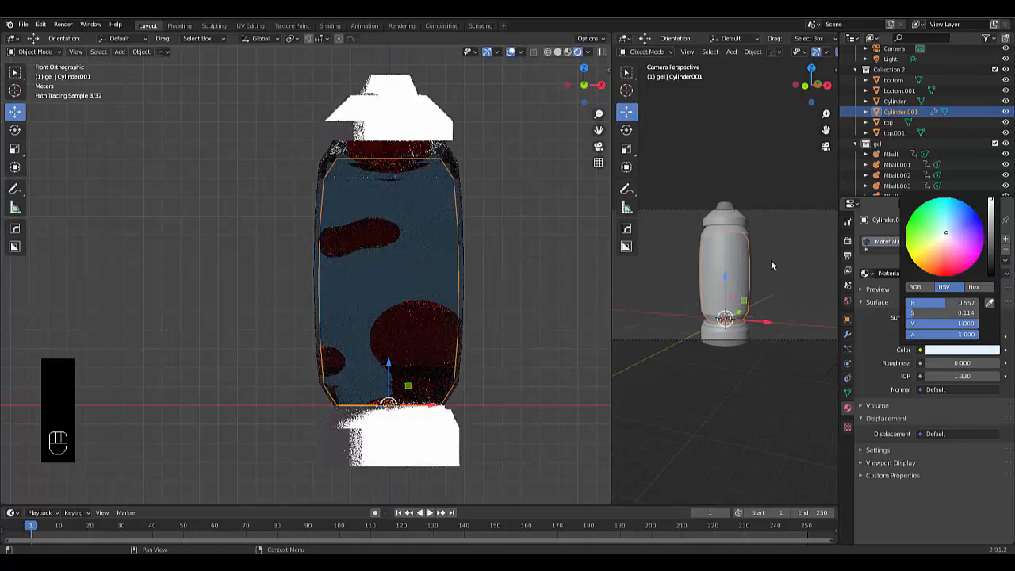
Set the emission strength of the top.001 disc's material to 50.
left_click(893, 133)
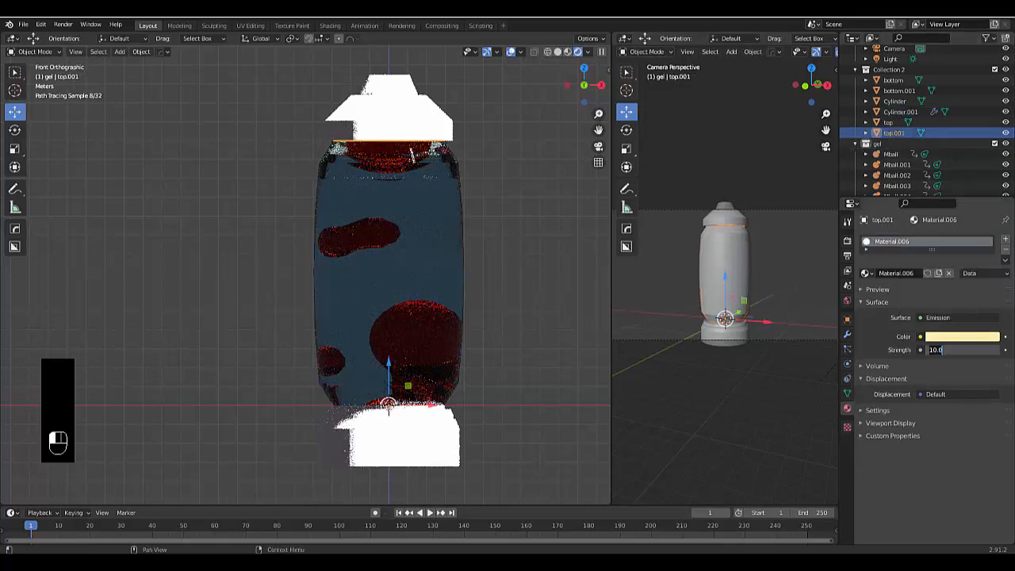
type("0")
key("Return")
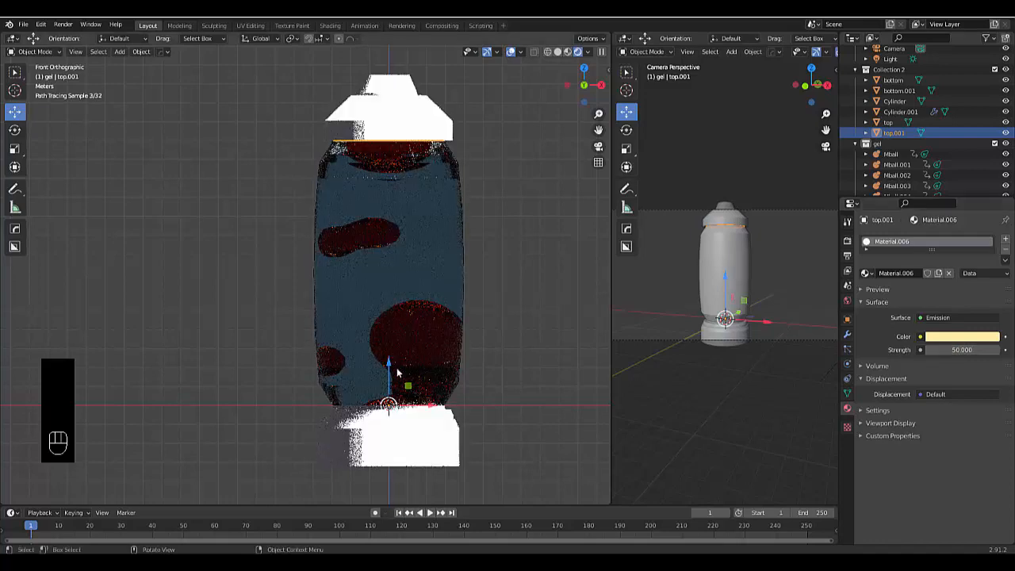
Play the animation in the rendered view to check the lamp's lighting, and stop it partway through.
scroll(392, 371, "up", 2)
scroll(397, 373, "down", 3)
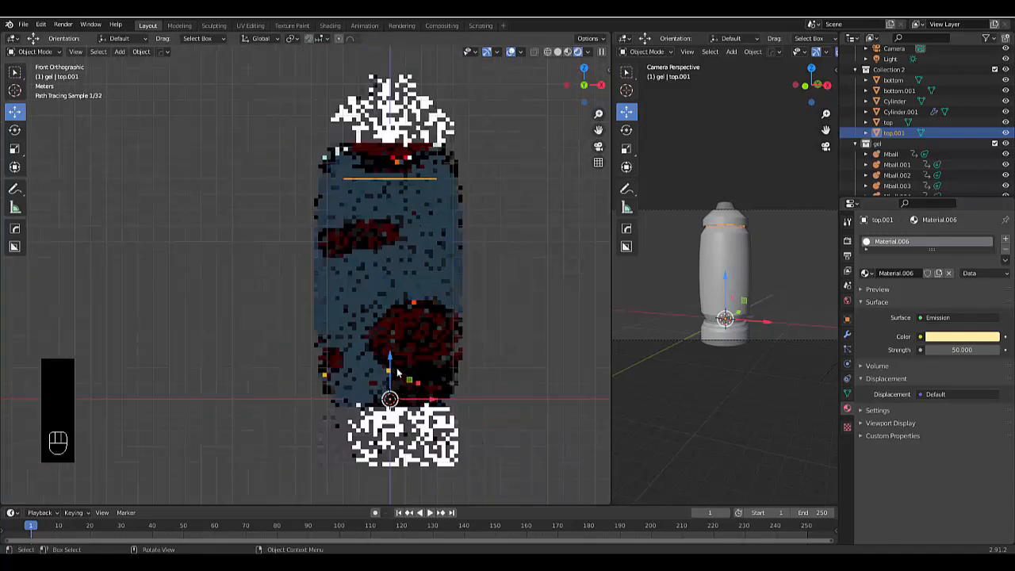
key("space")
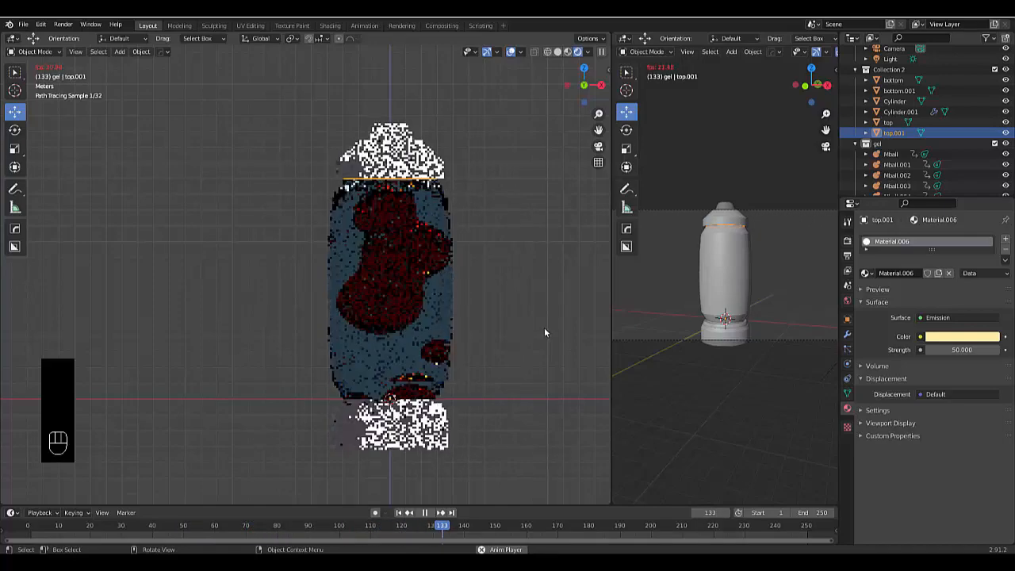
key("space")
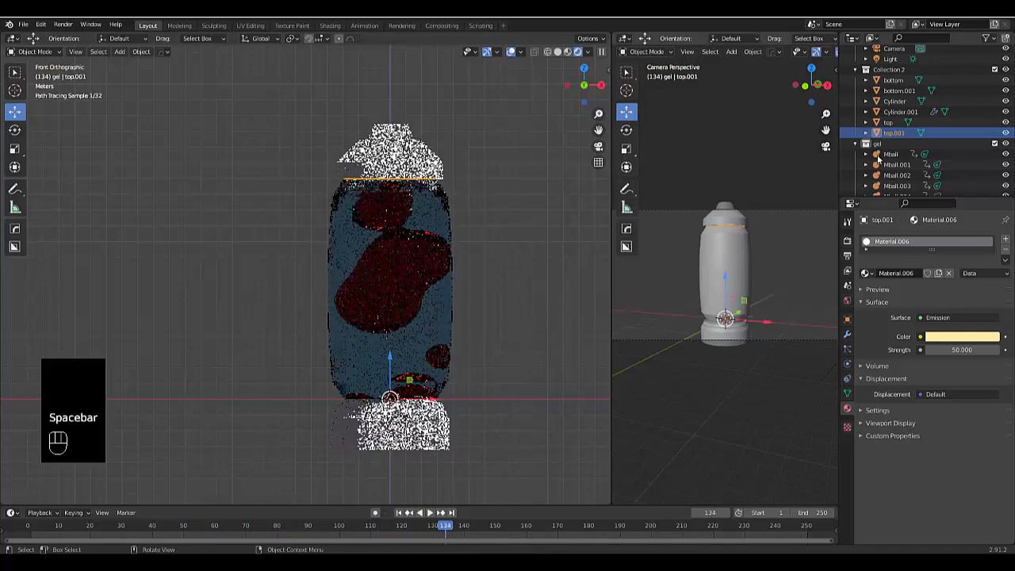
Delete the inner liquid cylinder, Cylinder.001.
left_click(900, 111)
key("x")
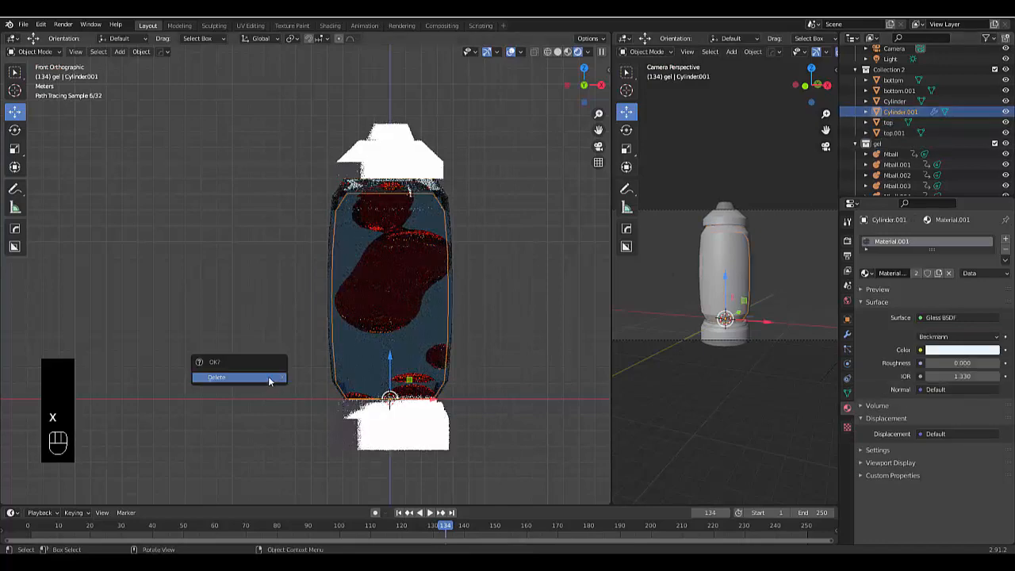
left_click(268, 376)
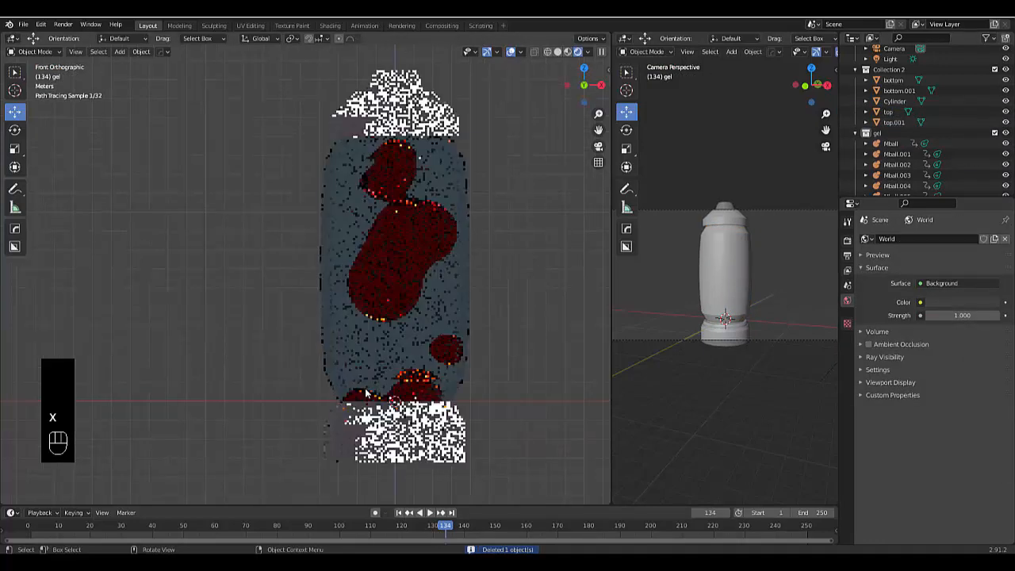
With the animation playing, set the glass Cylinder's material roughness to 0.2.
key("space")
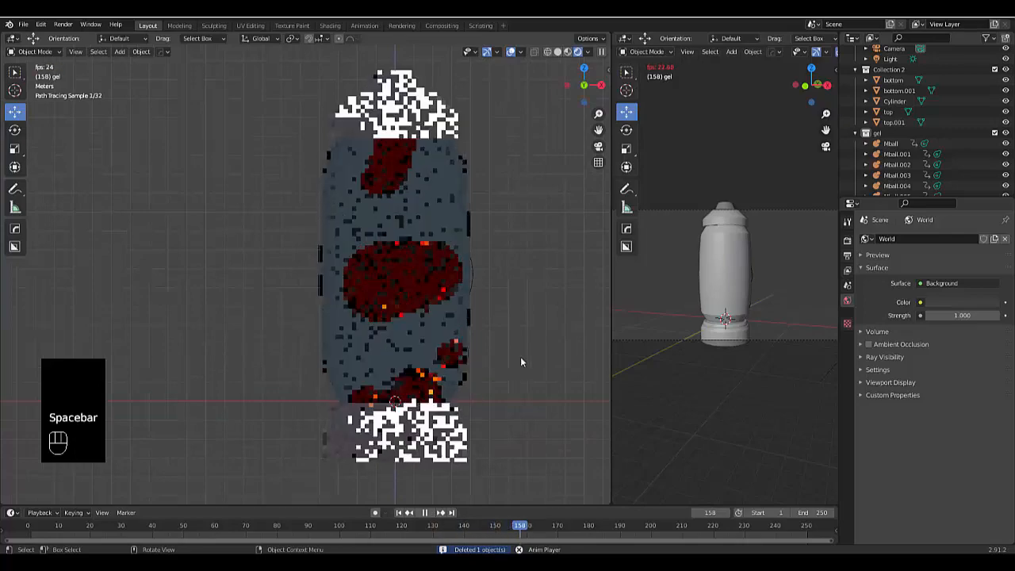
left_click(467, 241)
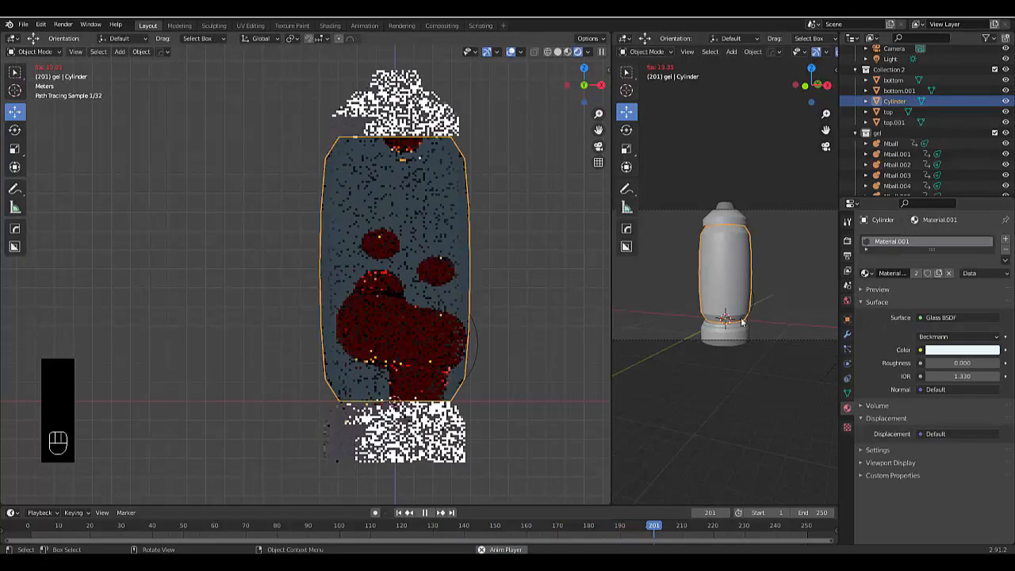
left_click(961, 363)
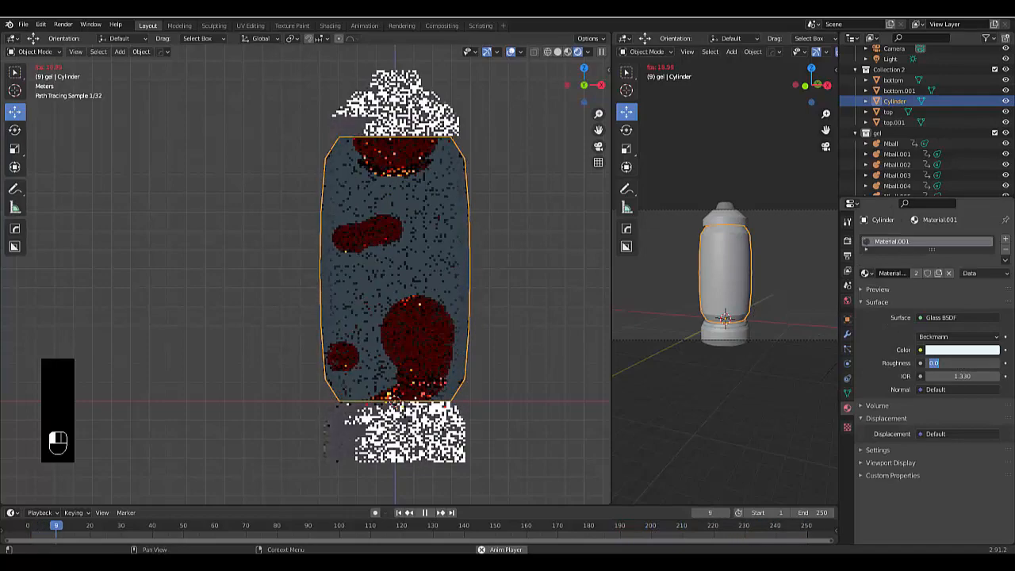
type("00")
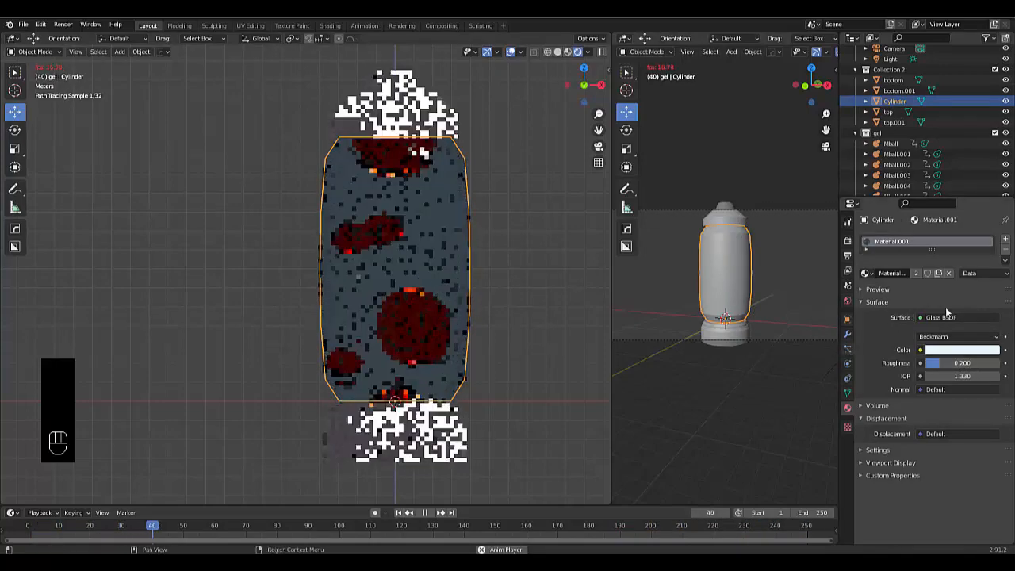
Change the glass Cylinder's material colour to white using the hex value FFF.
left_click(958, 354)
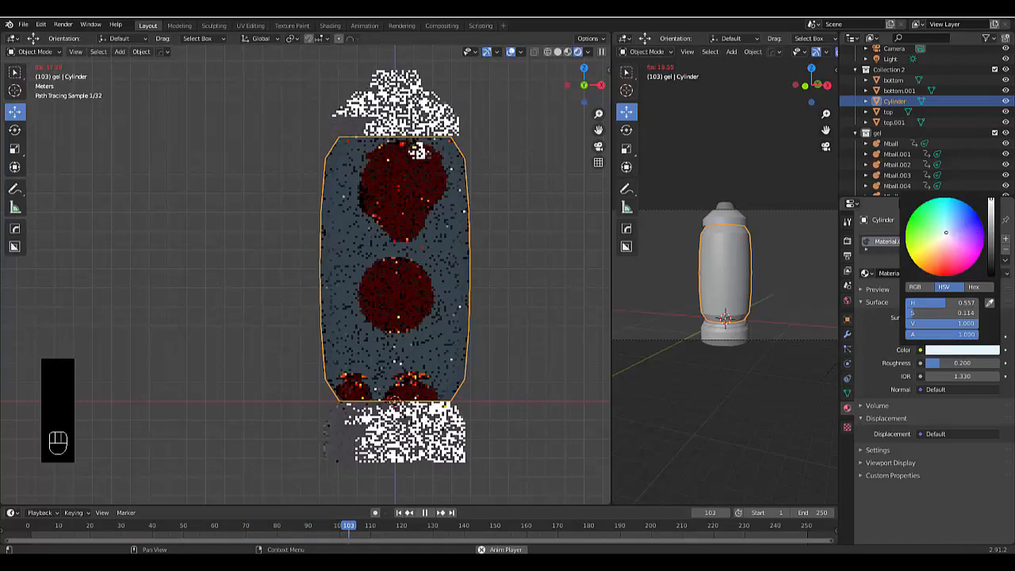
left_click_drag(947, 234, 944, 234)
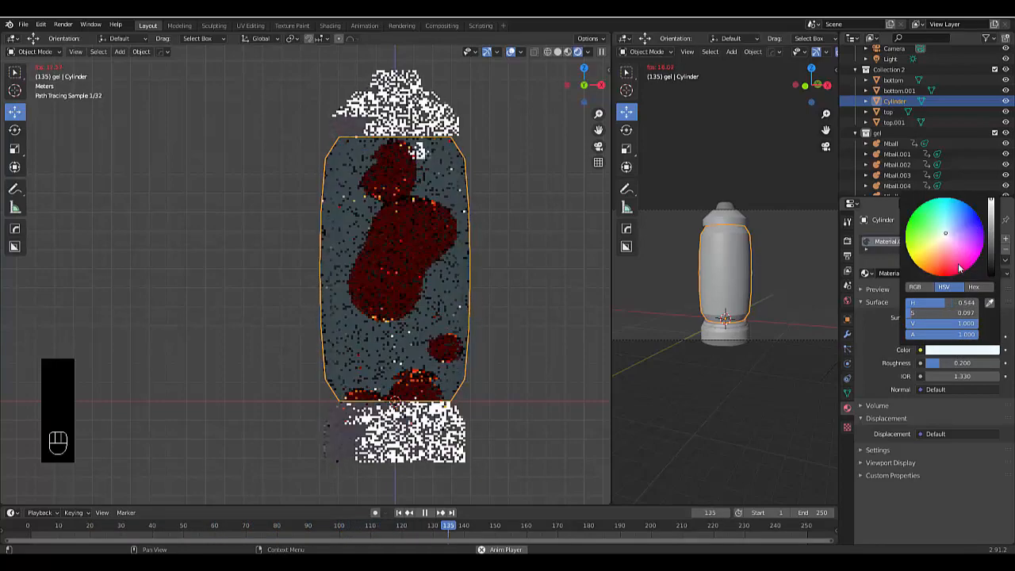
left_click(973, 286)
left_click_drag(974, 303, 868, 295)
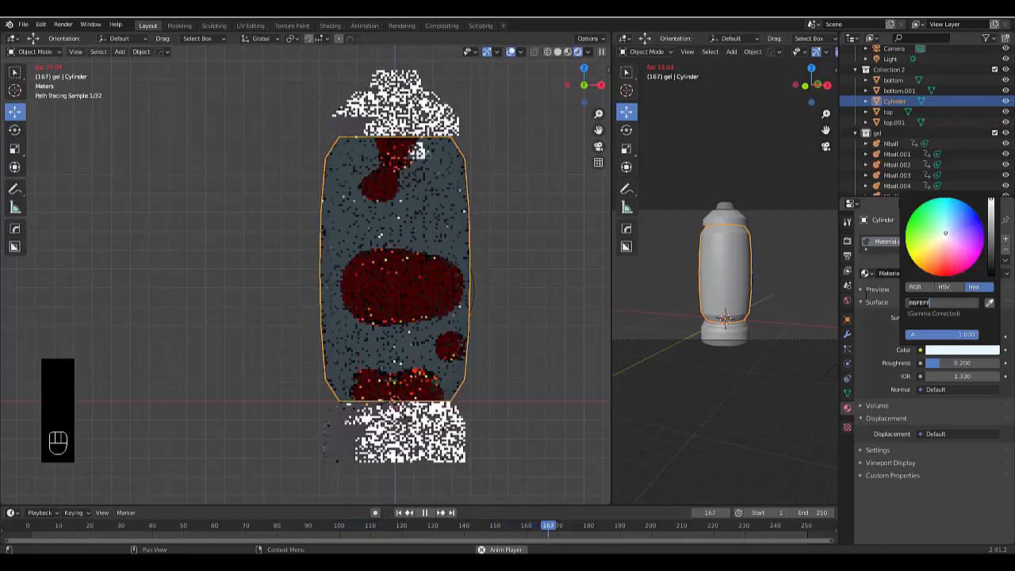
key("BackSpace")
type("FFF")
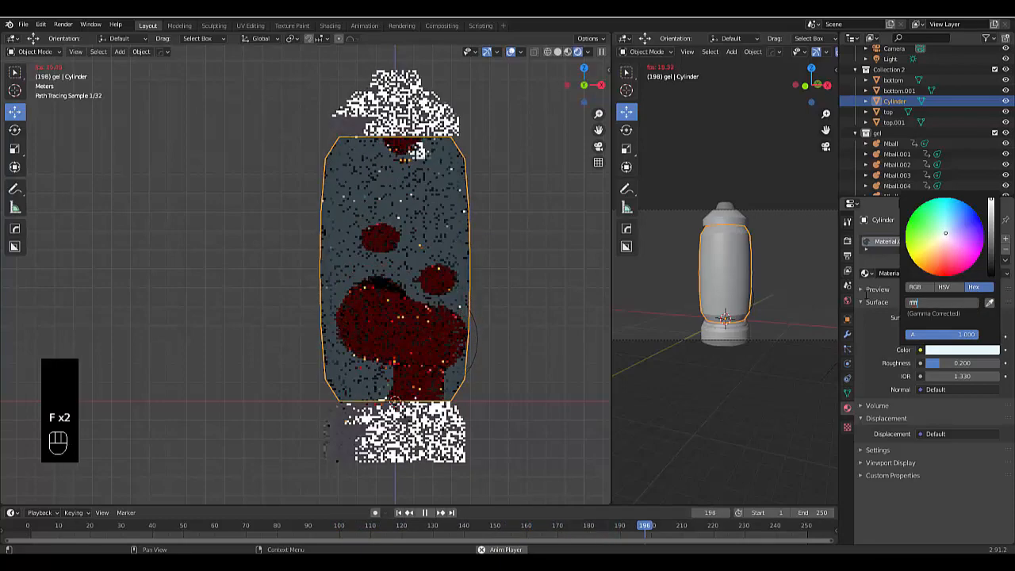